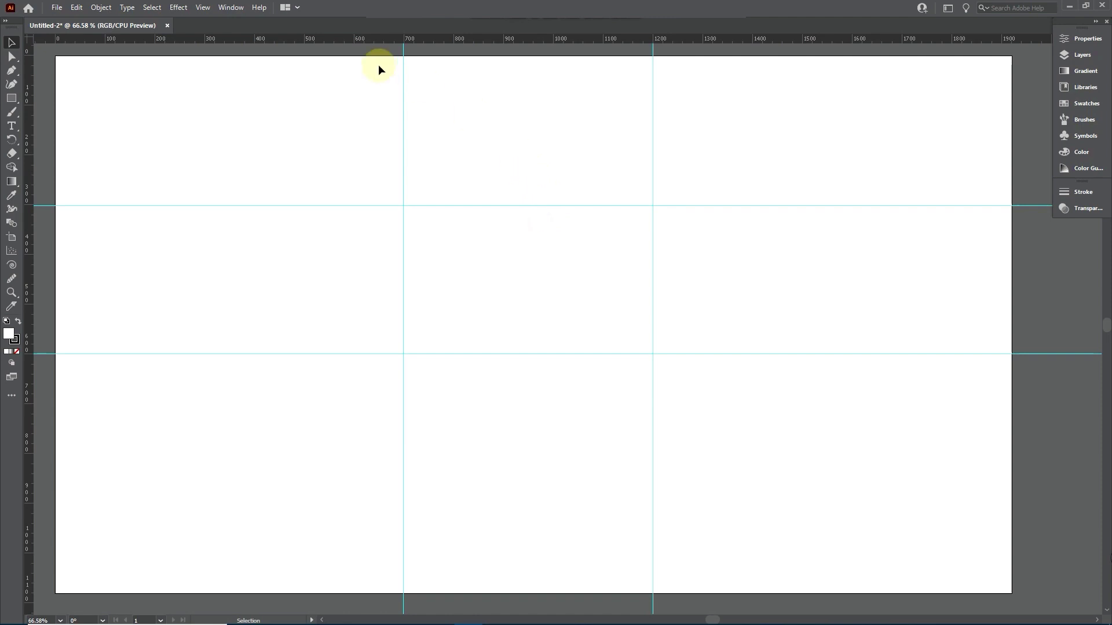
- Unlock the guides and select all of them on the artboard
click(206, 7)
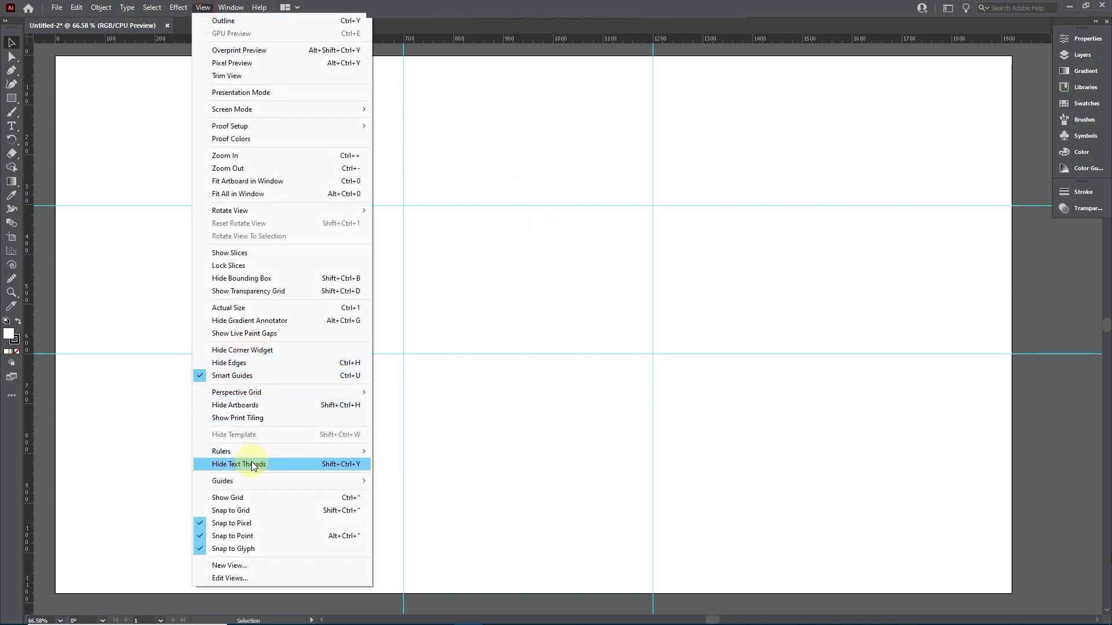
mouse_move(271, 480)
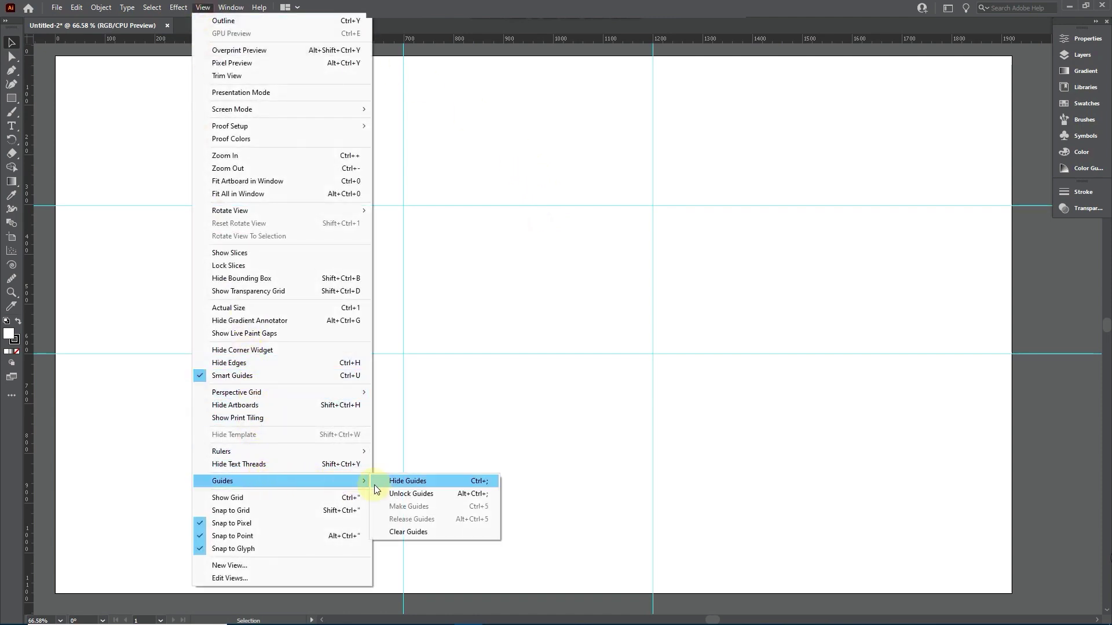
click(388, 495)
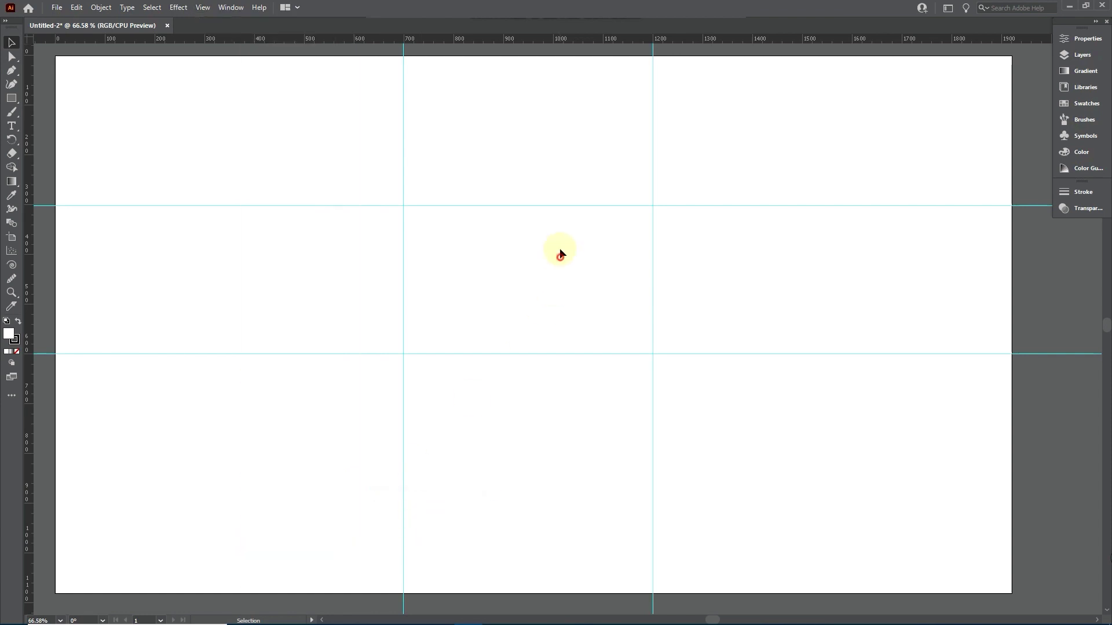
drag(543, 203, 546, 205)
click(559, 269)
key(ctrl+a)
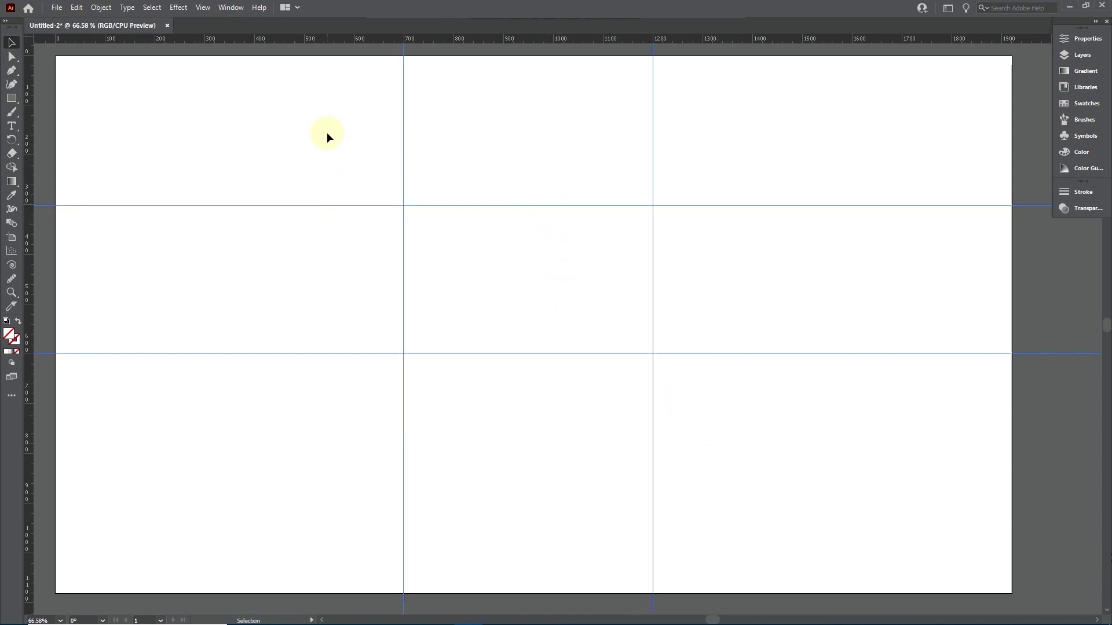
- Lock all the guides
click(202, 8)
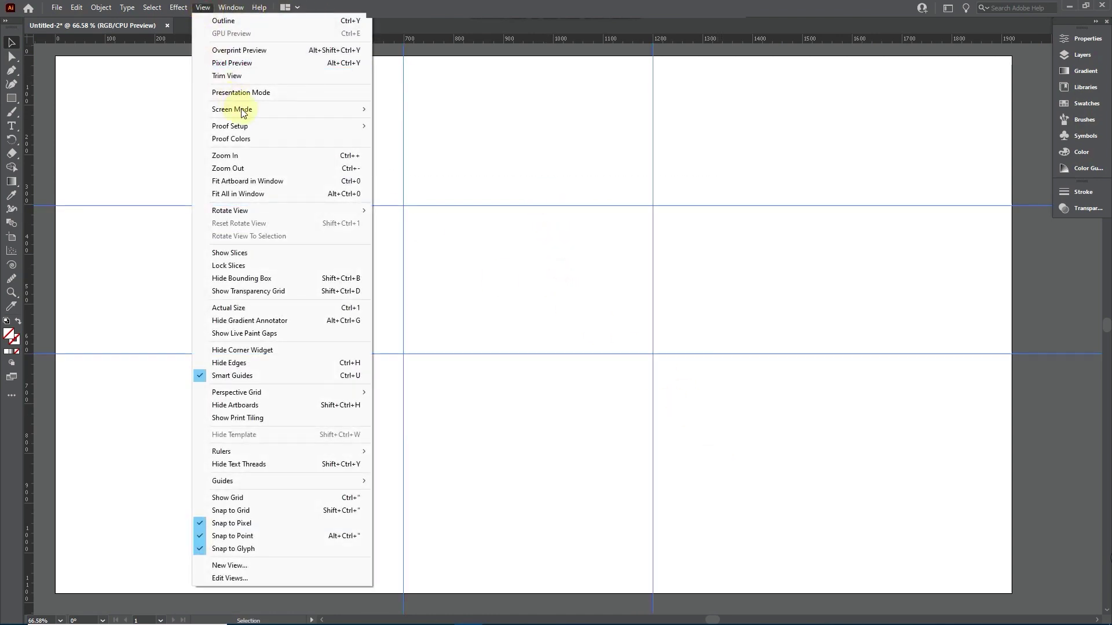
mouse_move(290, 481)
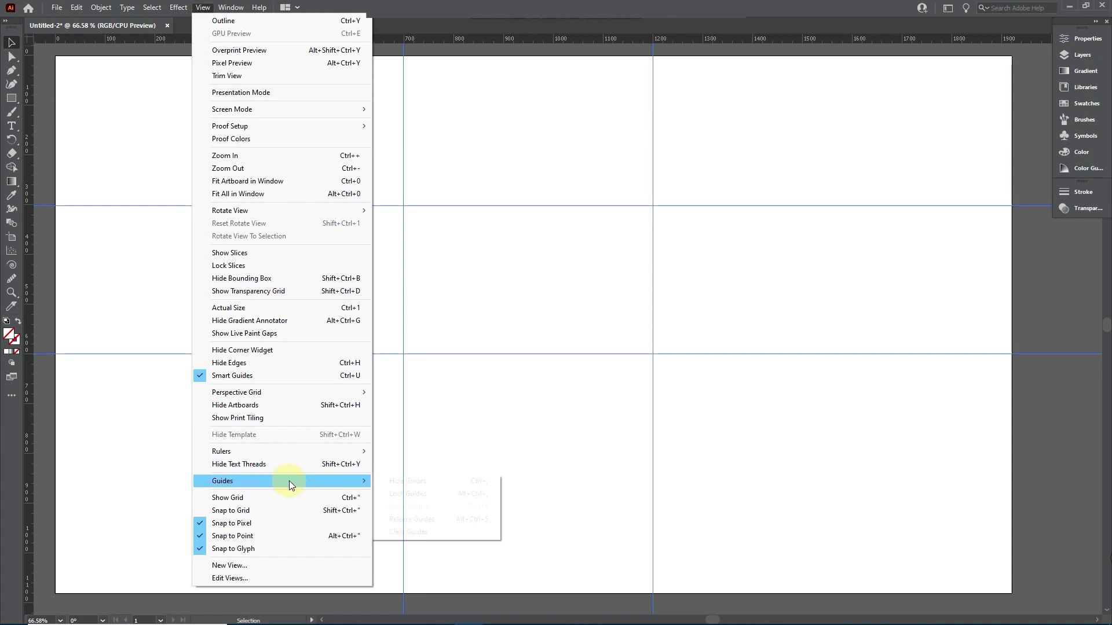
click(405, 493)
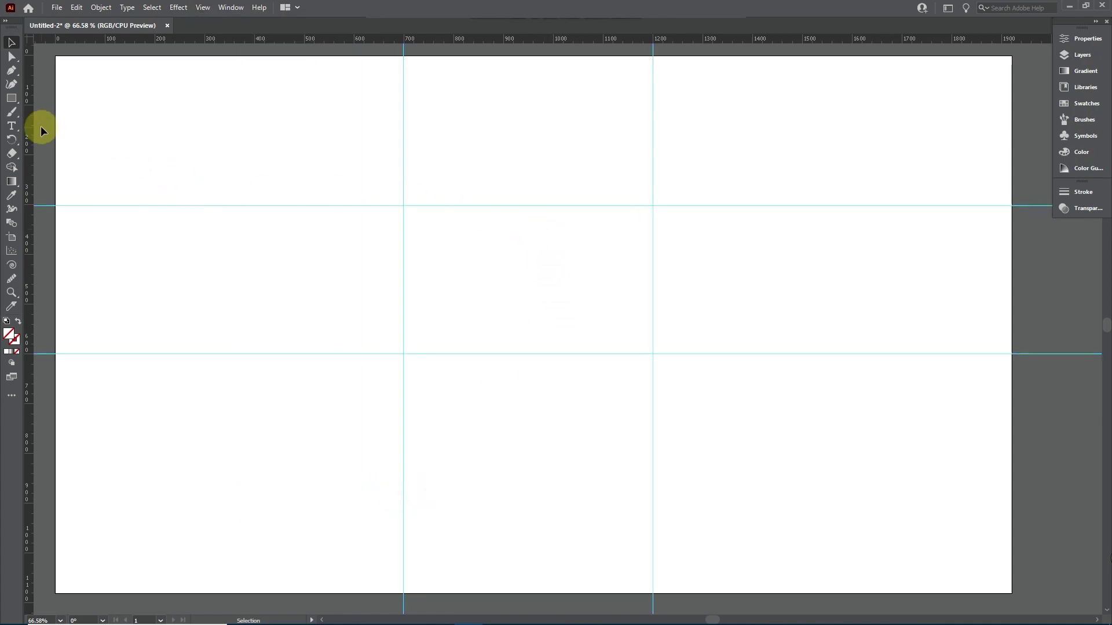
- Draw an S-shaped Pen path from the upper-right to the lower-left guide intersection, and lengthen the handle at its upper-right end slightly downward
click(12, 73)
drag(653, 206, 659, 242)
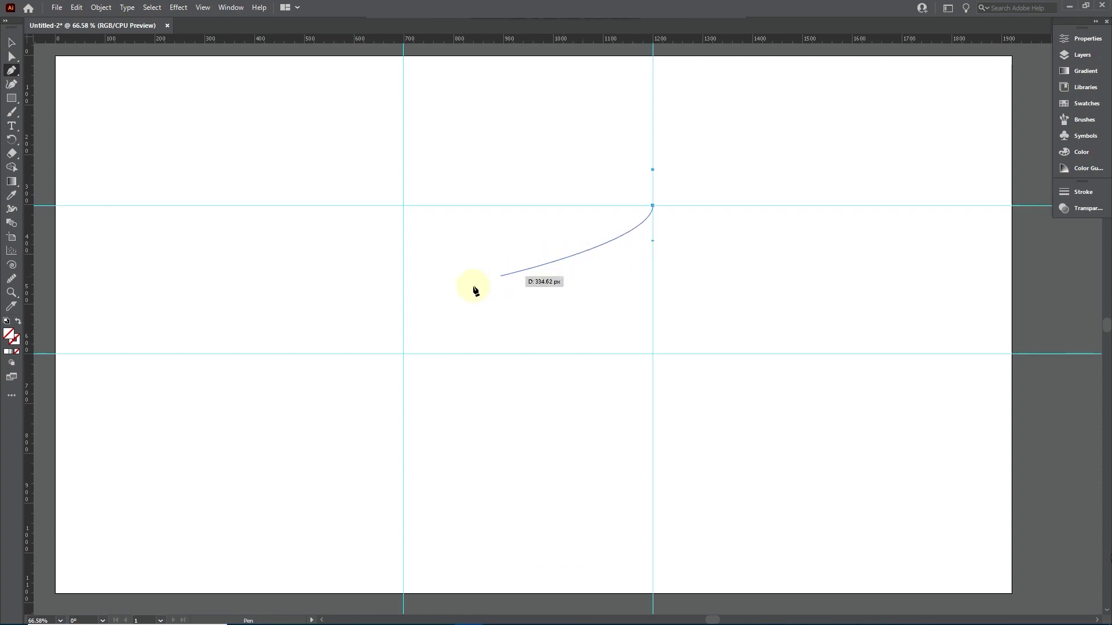
drag(404, 354, 412, 409)
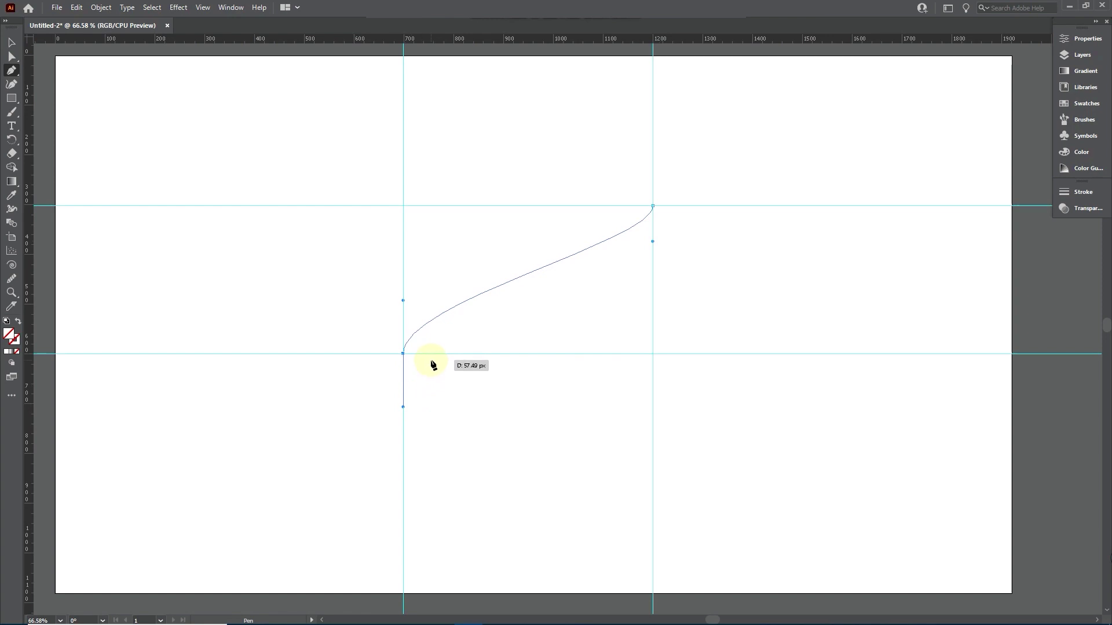
key(Escape)
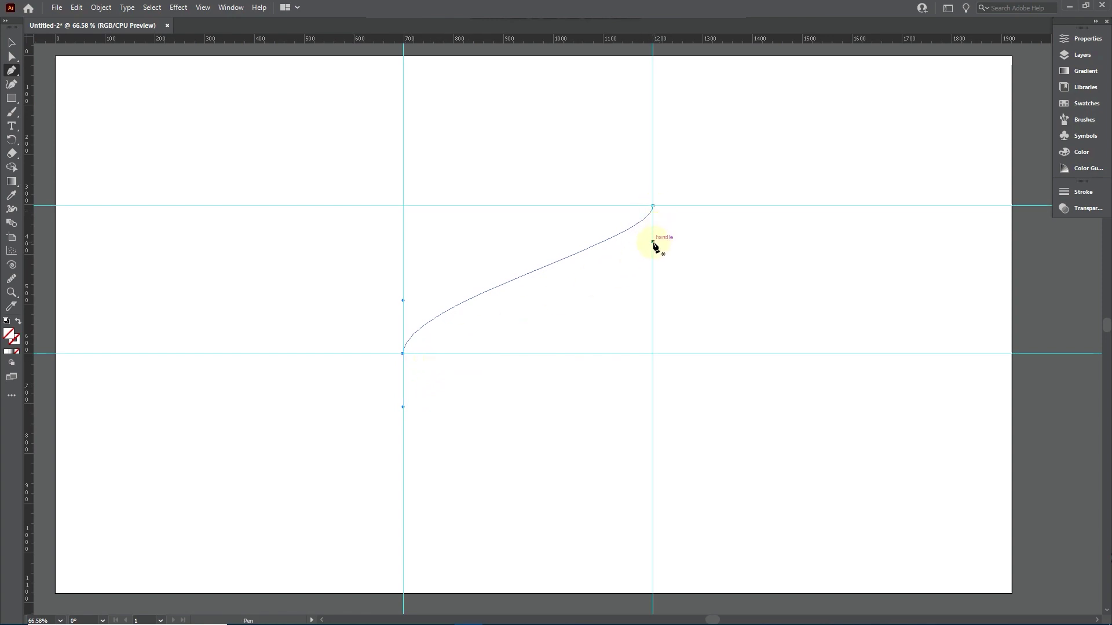
key(alt)
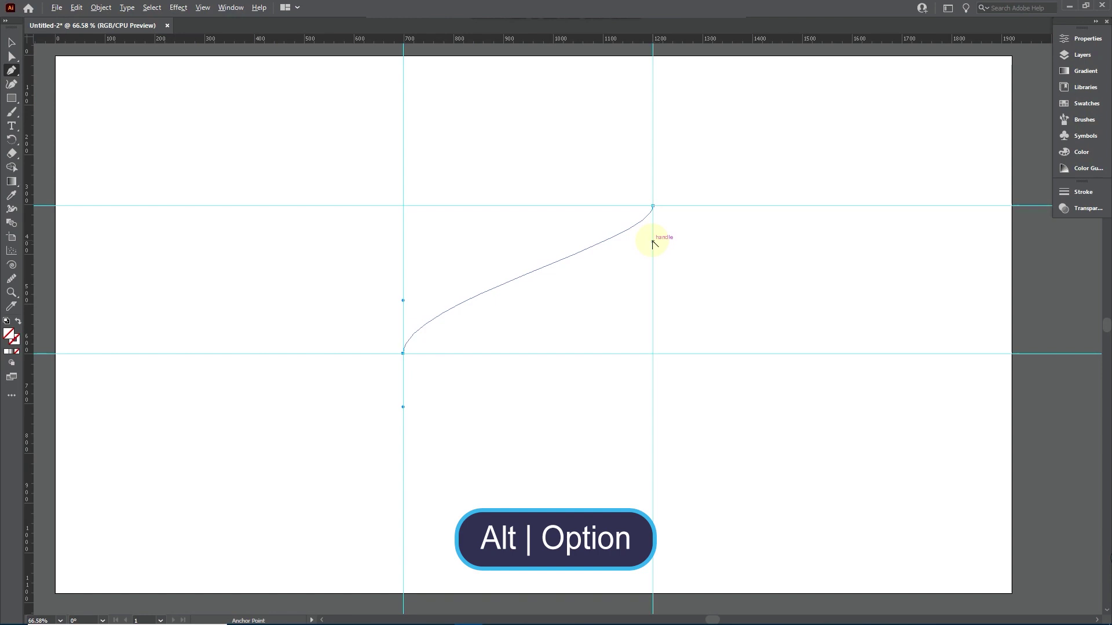
mouse_move(653, 244)
mouse_down()
mouse_move(653, 265)
mouse_move(653, 250)
mouse_up()
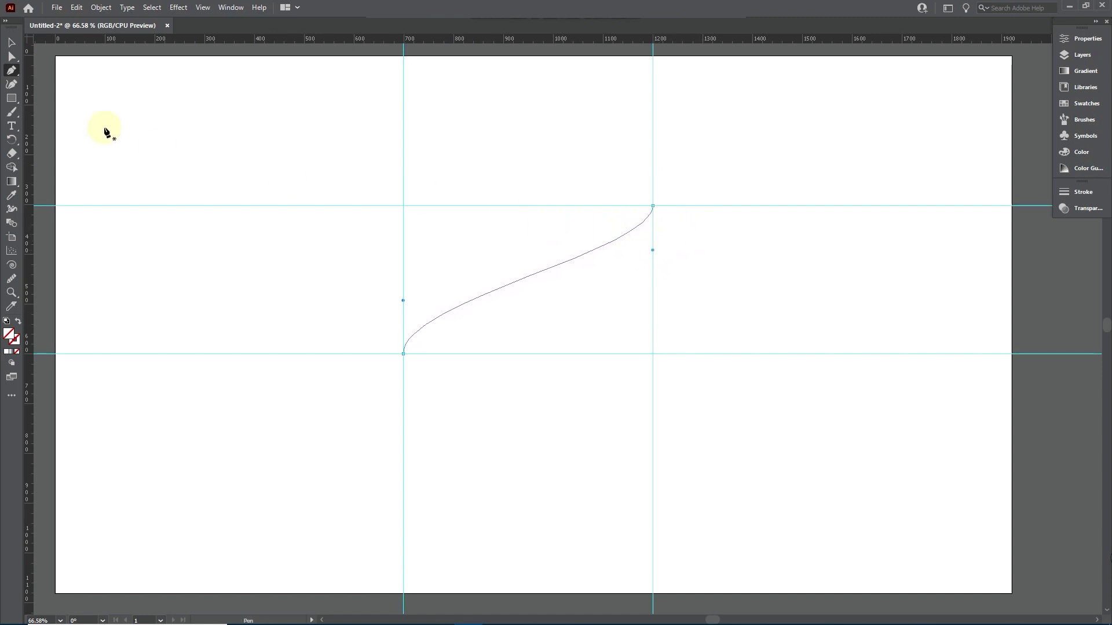
- Give the curved path a 1 pt black stroke with no fill
click(11, 56)
click(11, 43)
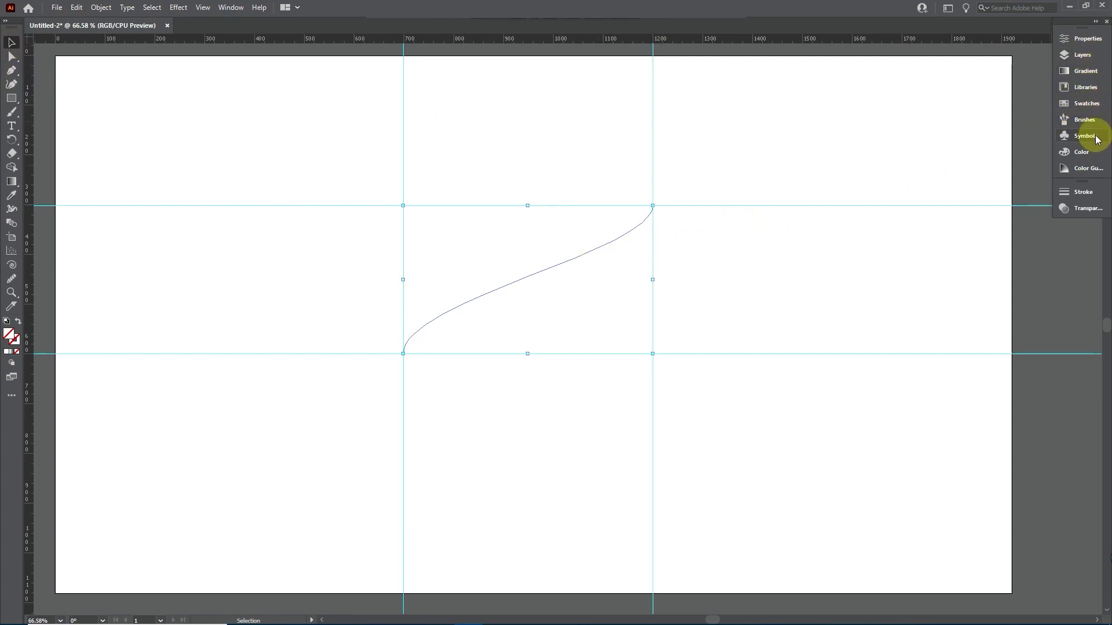
click(1095, 45)
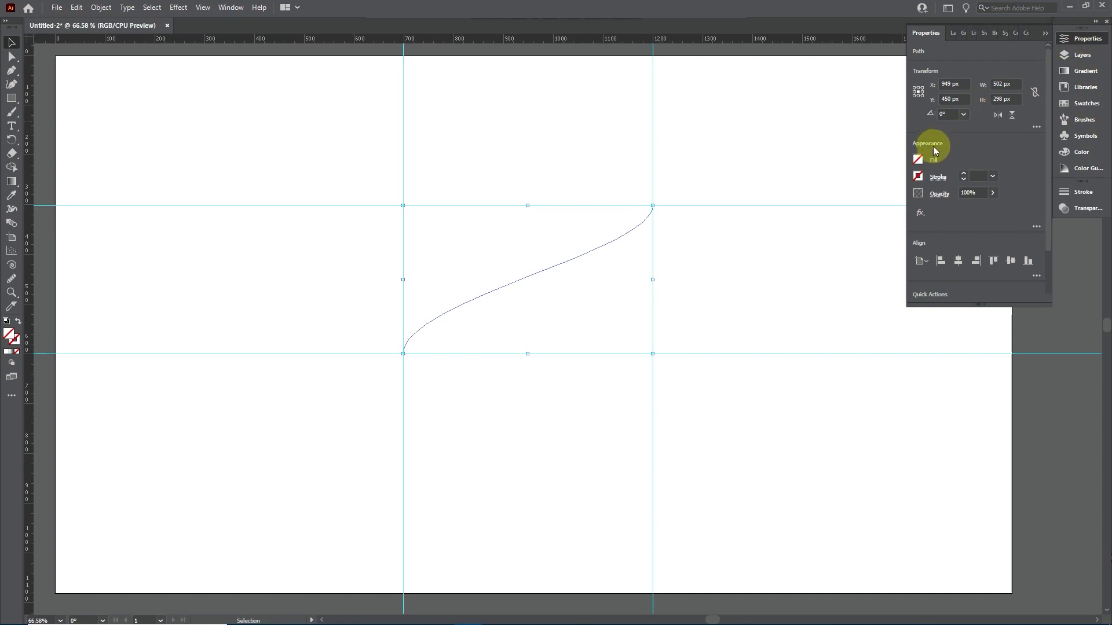
click(919, 158)
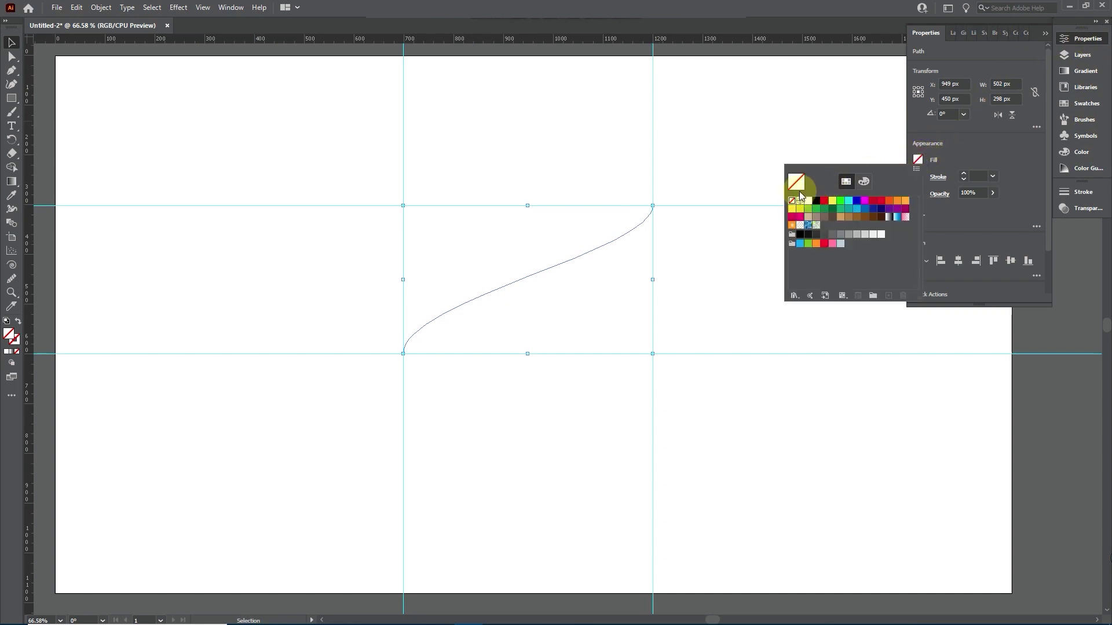
click(968, 165)
click(917, 176)
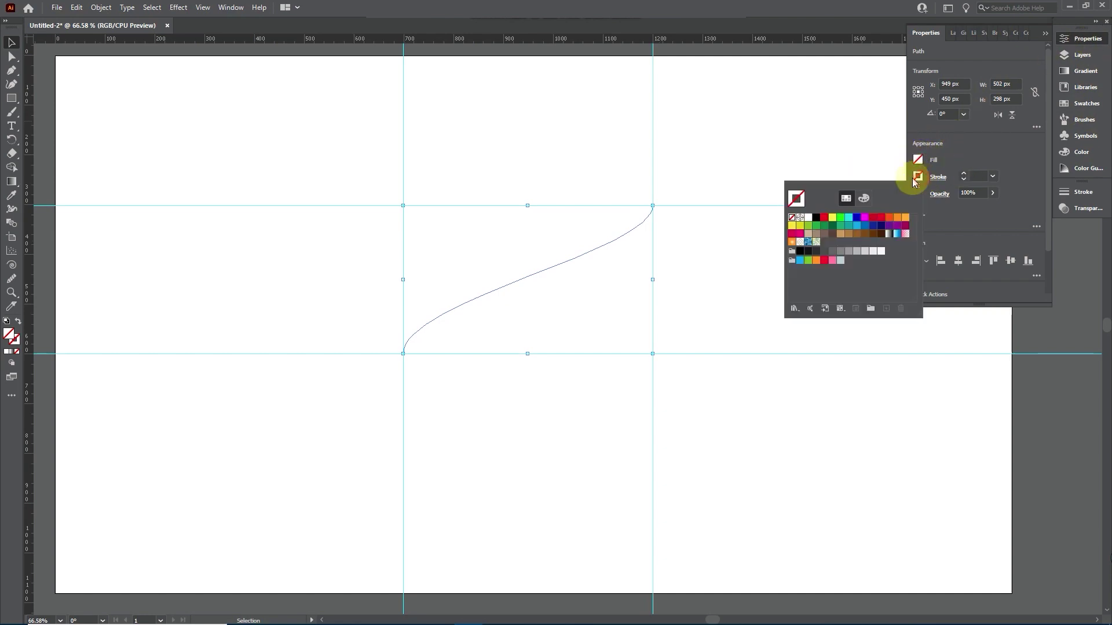
click(816, 217)
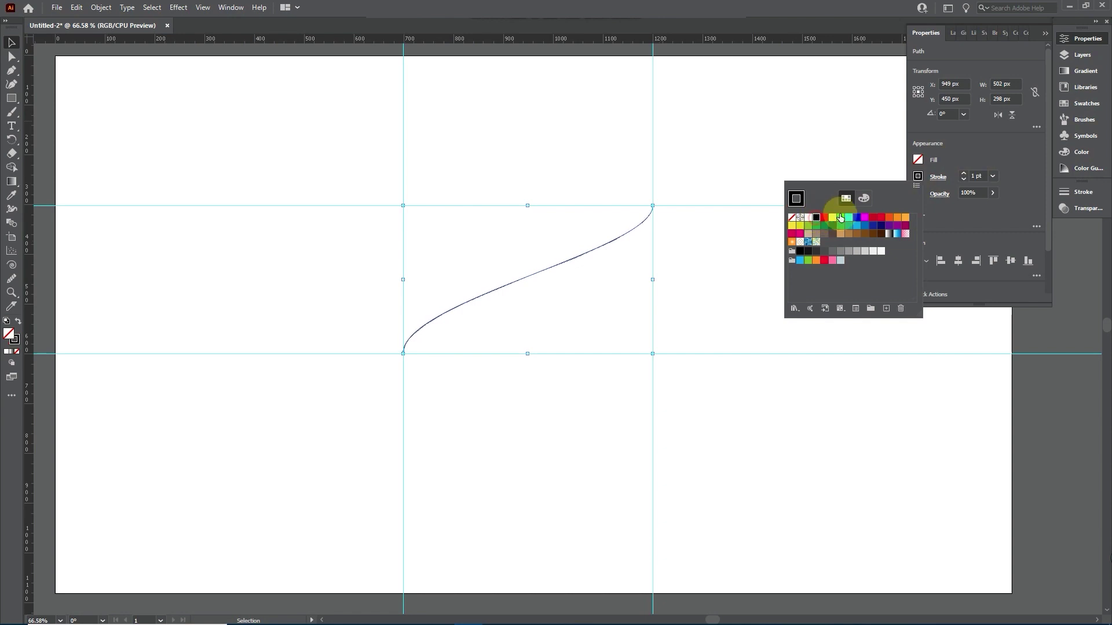
click(1002, 151)
click(595, 153)
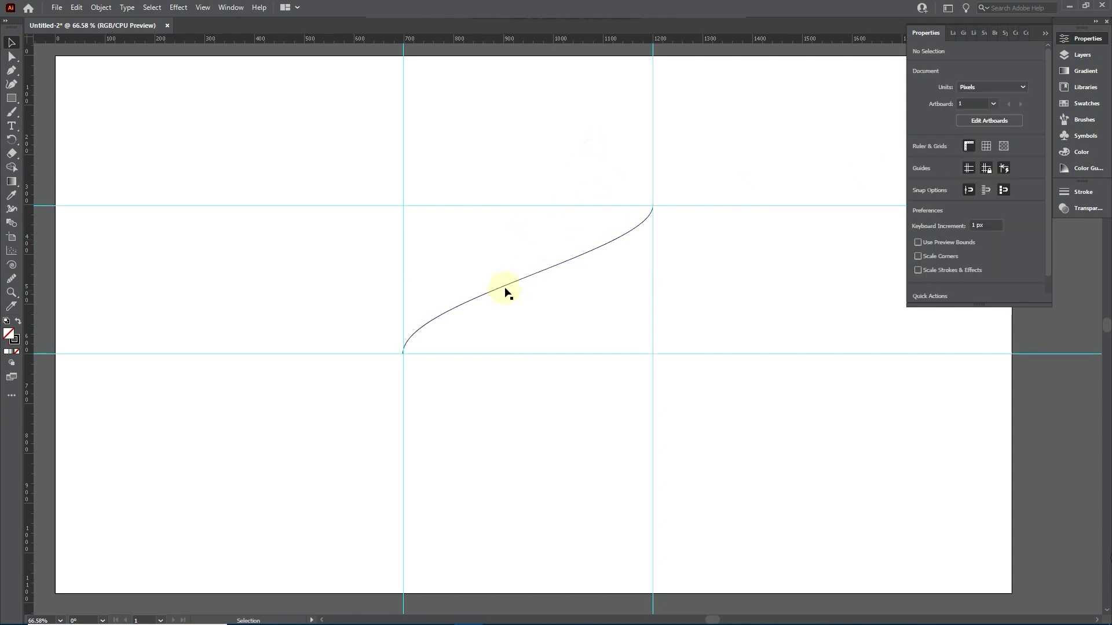
- Duplicate the curved path straight down by about 91 px
click(509, 285)
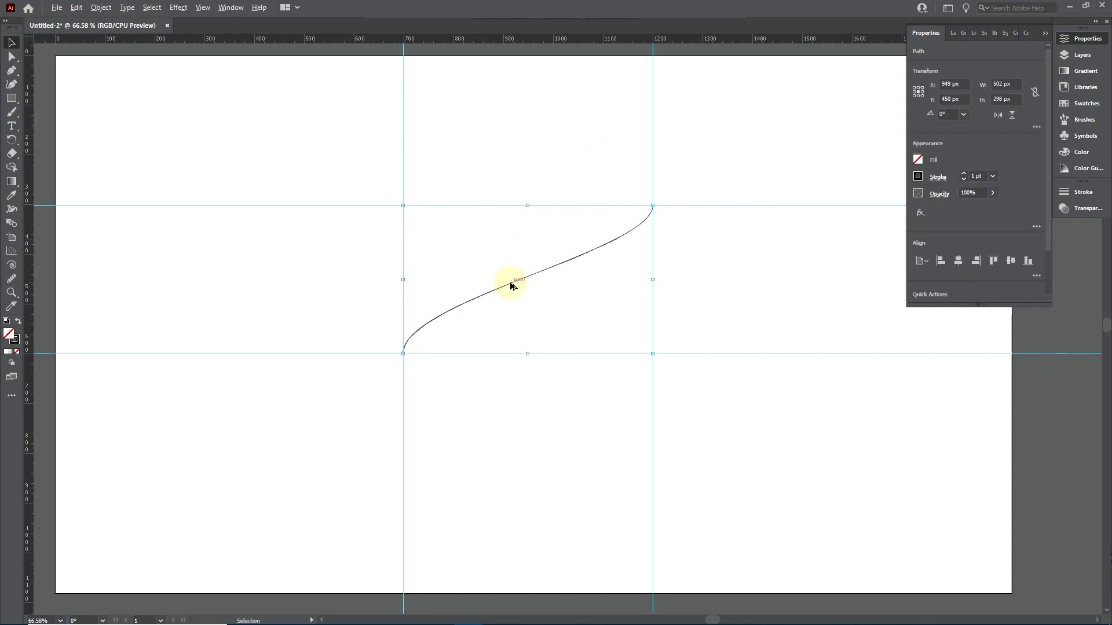
drag(510, 283, 511, 330)
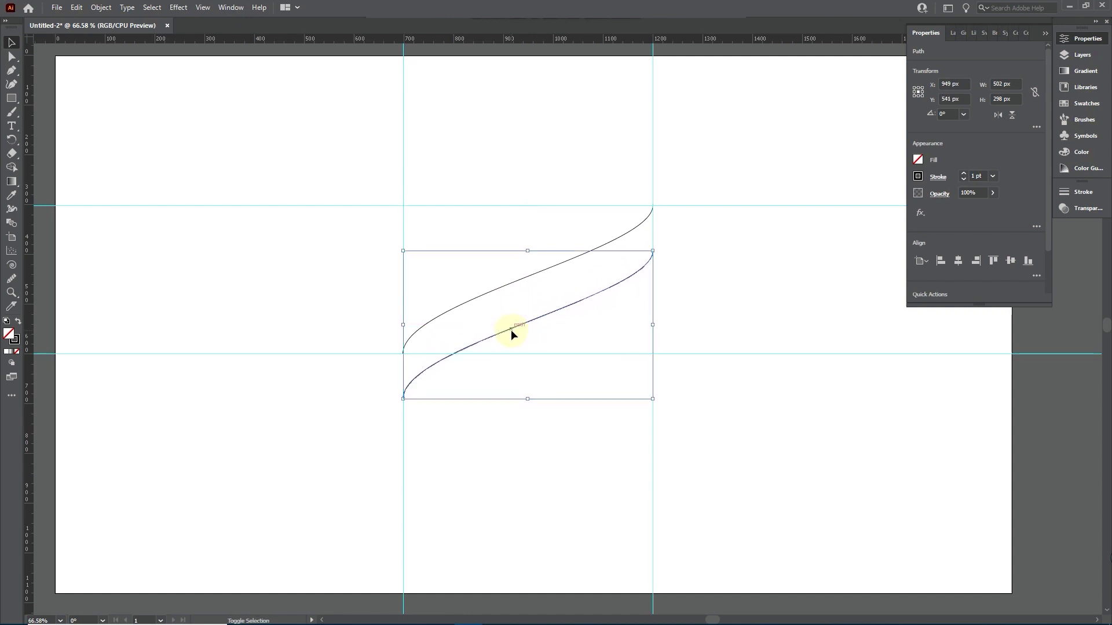
click(694, 268)
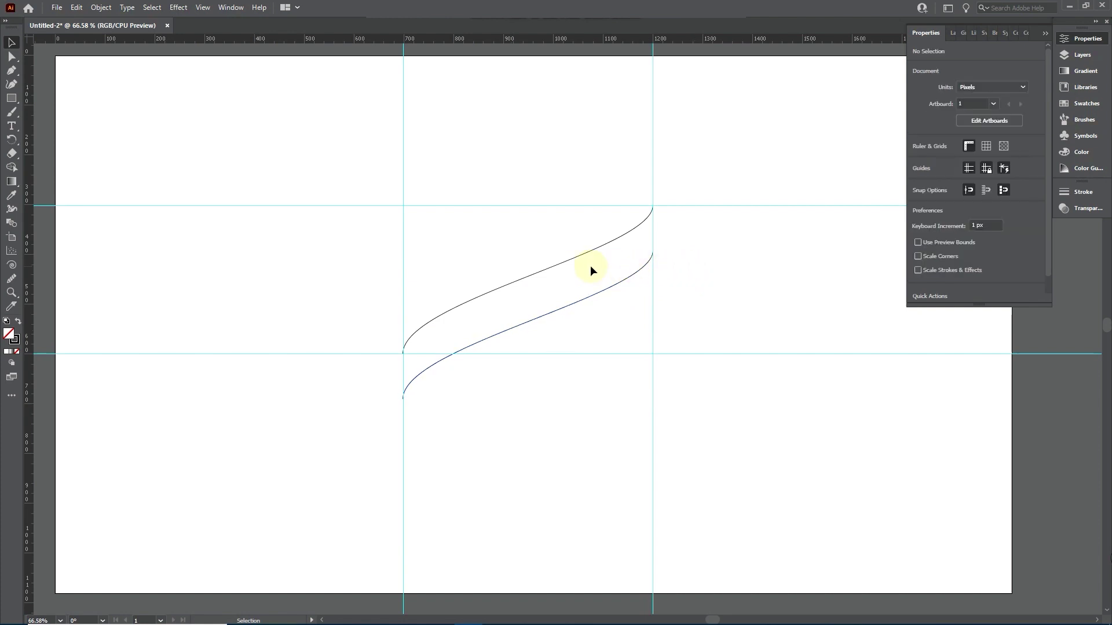
- Join the right ends and the left ends of the two curves with straight Pen segments to close the ribbon shape
click(12, 74)
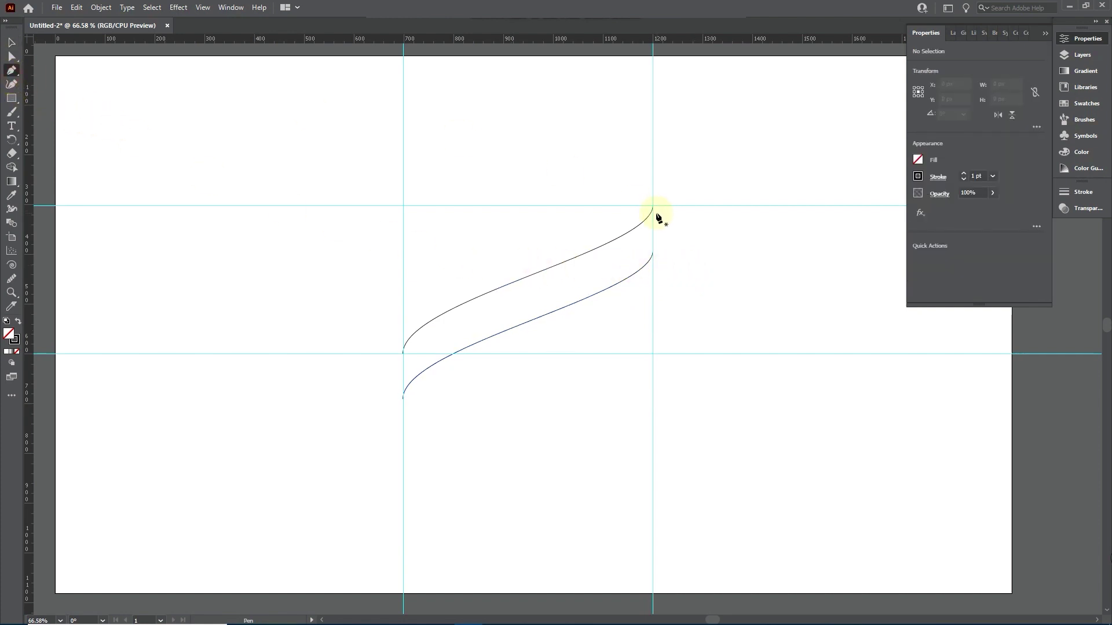
click(652, 250)
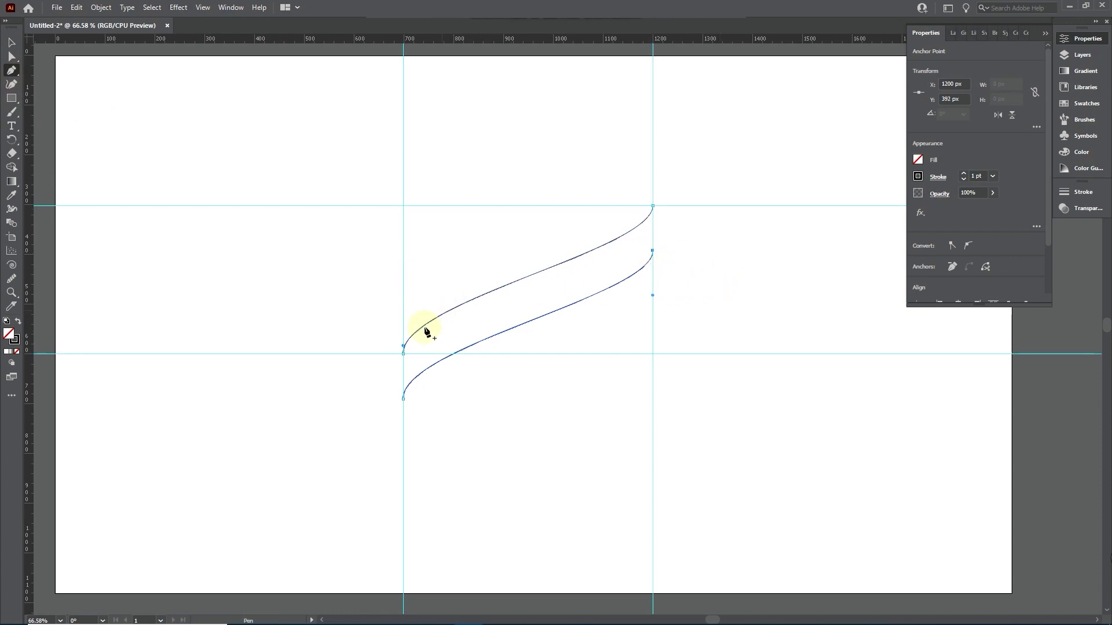
click(403, 353)
click(403, 399)
click(11, 43)
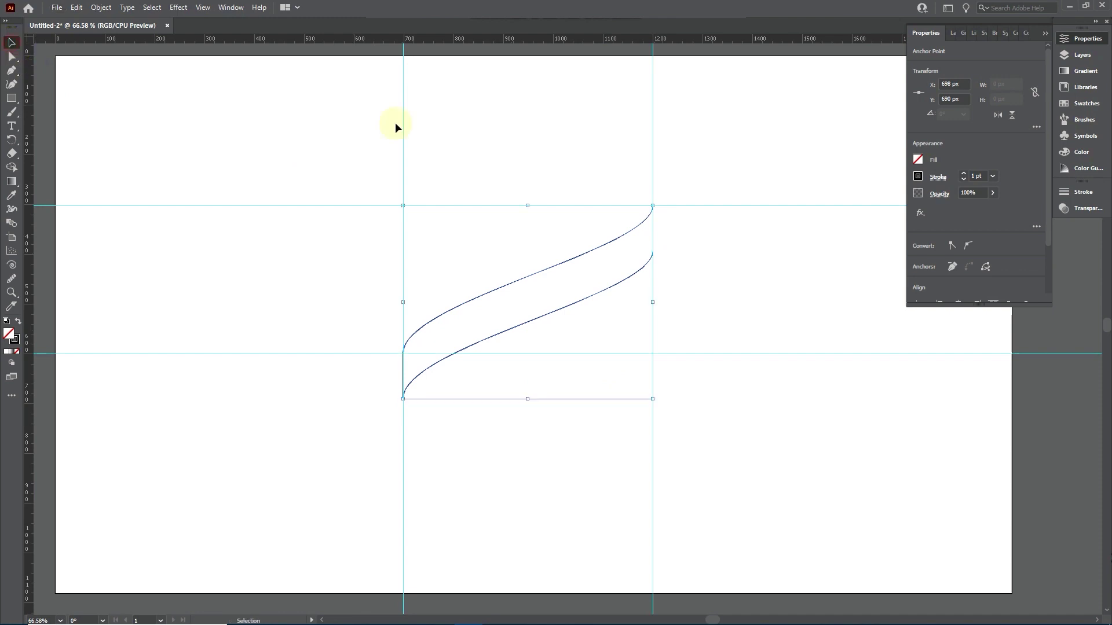
- Fill the ribbon shape with the linear white-to-black gradient
click(627, 234)
click(1086, 71)
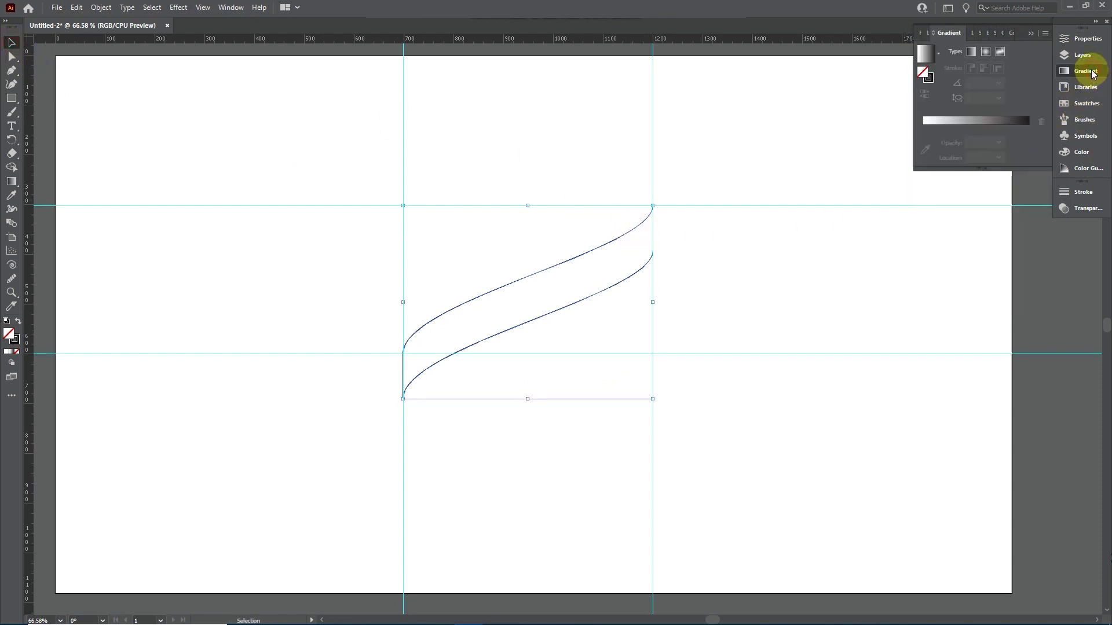
click(984, 120)
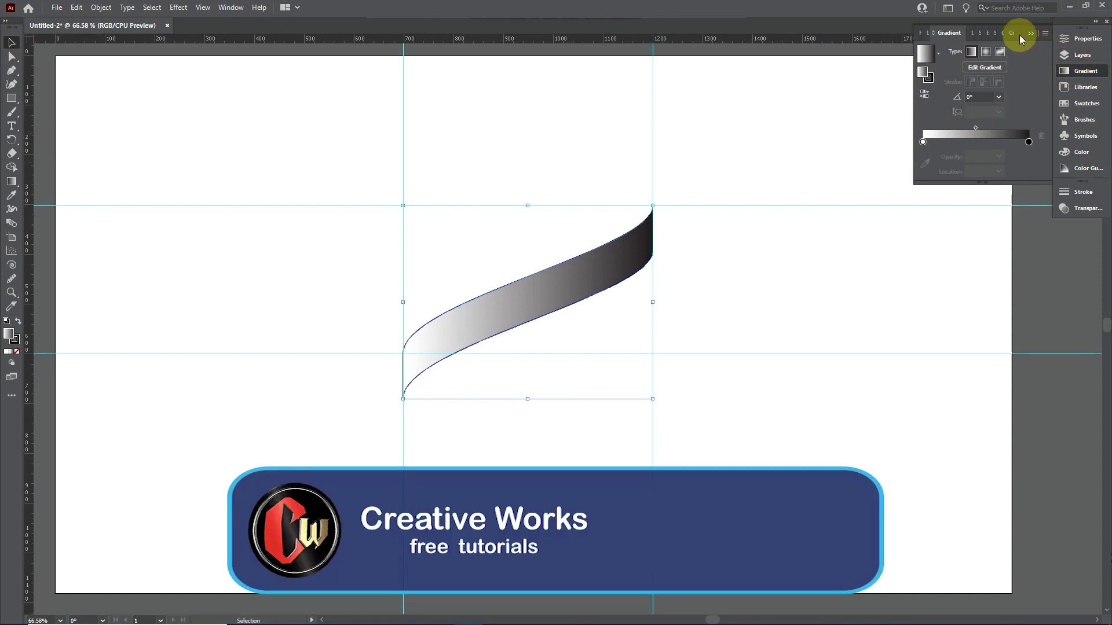
- Undock the Gradient panel so it floats separately, and set the ribbon's stroke to None
drag(950, 32, 1003, 243)
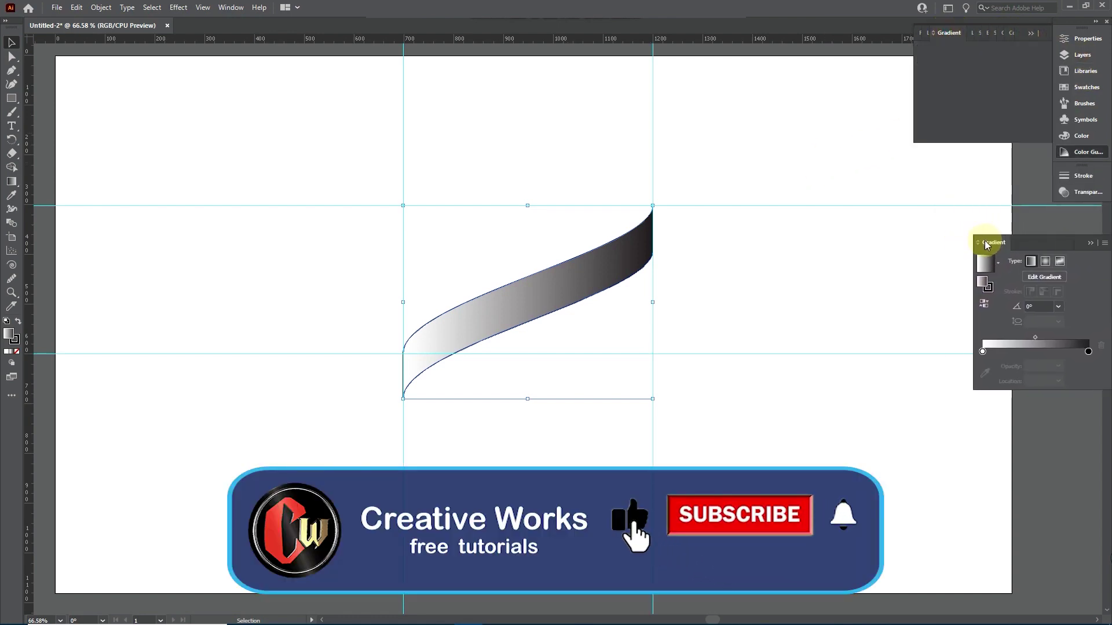
click(1087, 87)
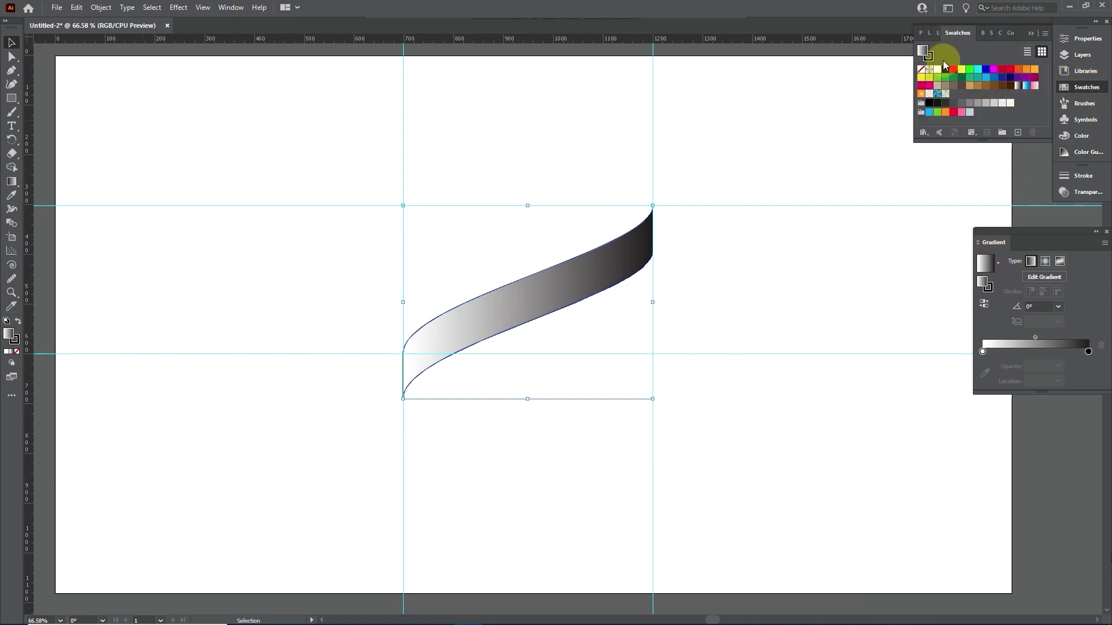
click(920, 69)
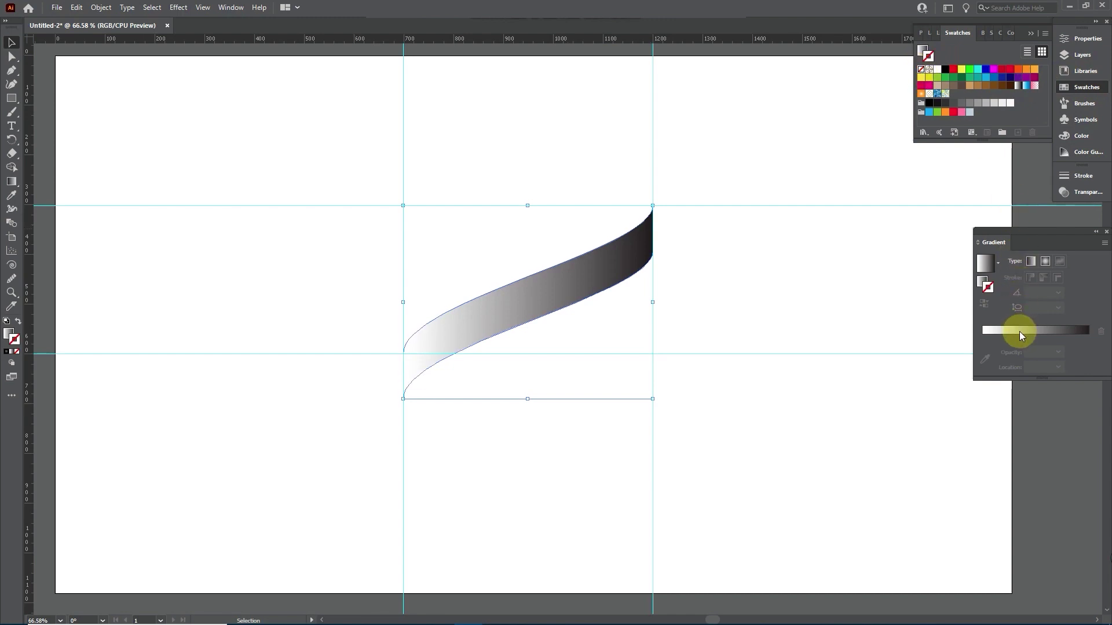
- Apply the linear gradient to the ribbon's stroke and switch its white colour stop to RGB mode
click(1002, 332)
click(983, 351)
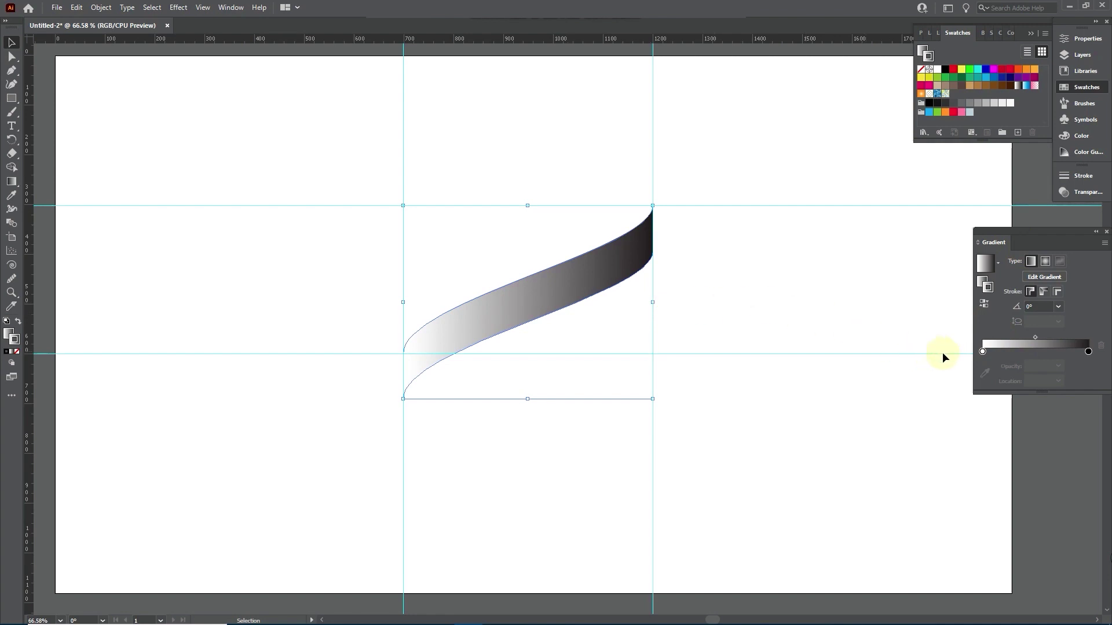
double_click(982, 351)
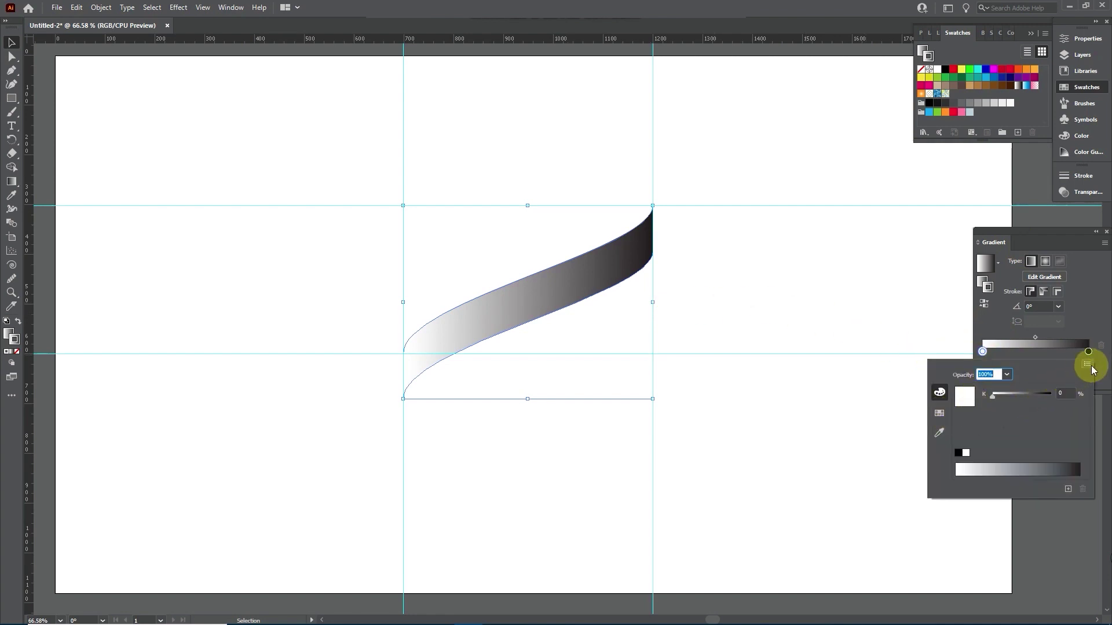
click(1090, 367)
click(1040, 381)
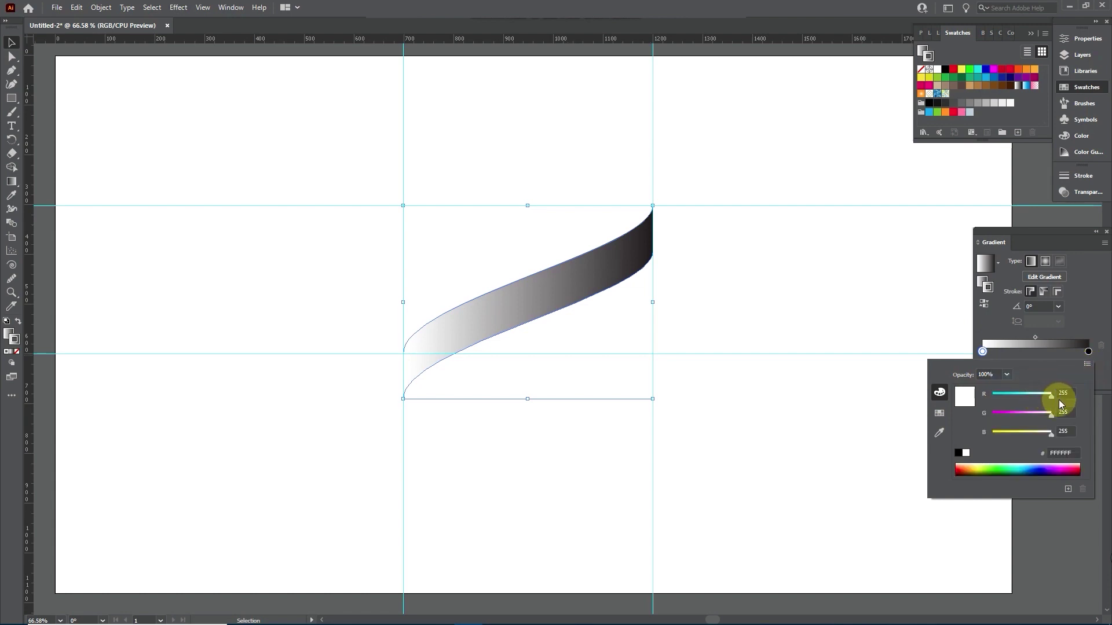
- Set the gradient's first colour stop to dark red with R 100, G 0 and B 0
click(1071, 414)
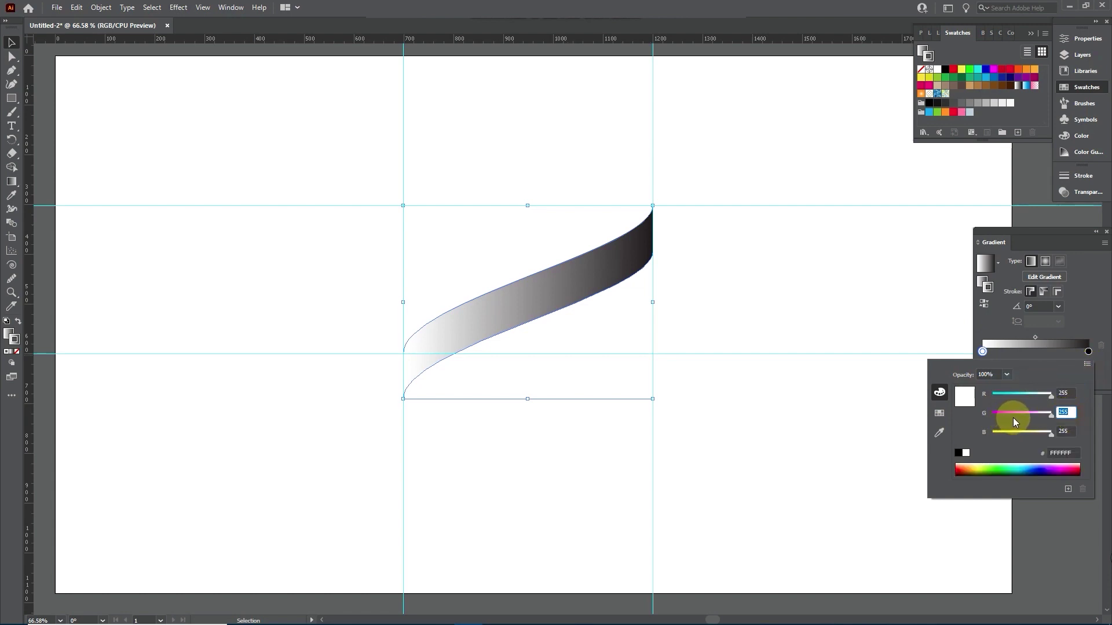
text(0)
click(1065, 433)
text(0)
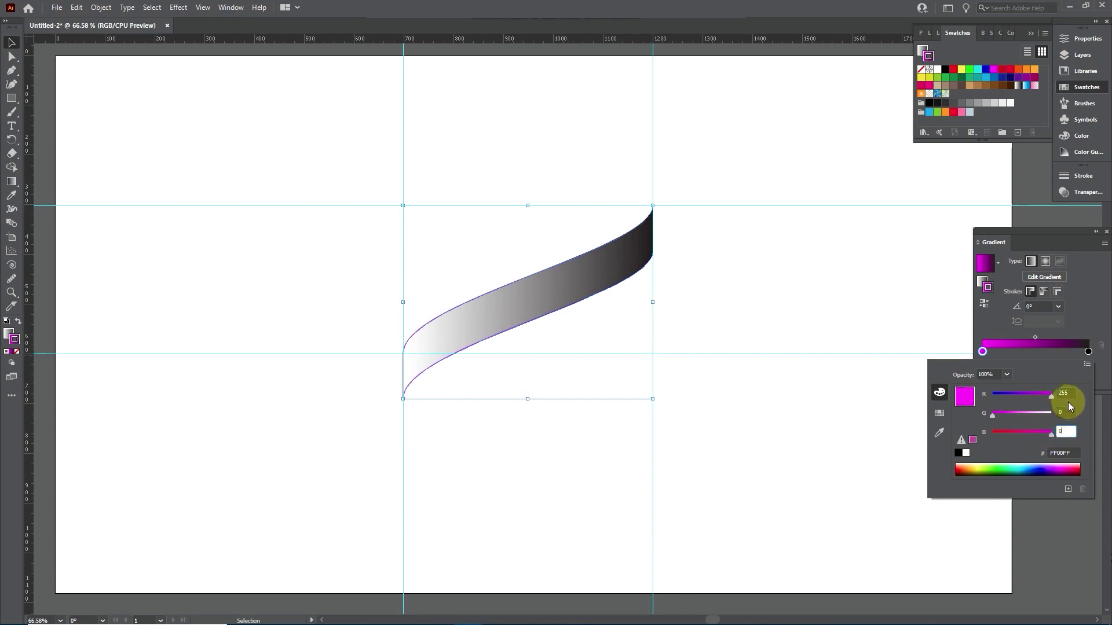
click(1067, 393)
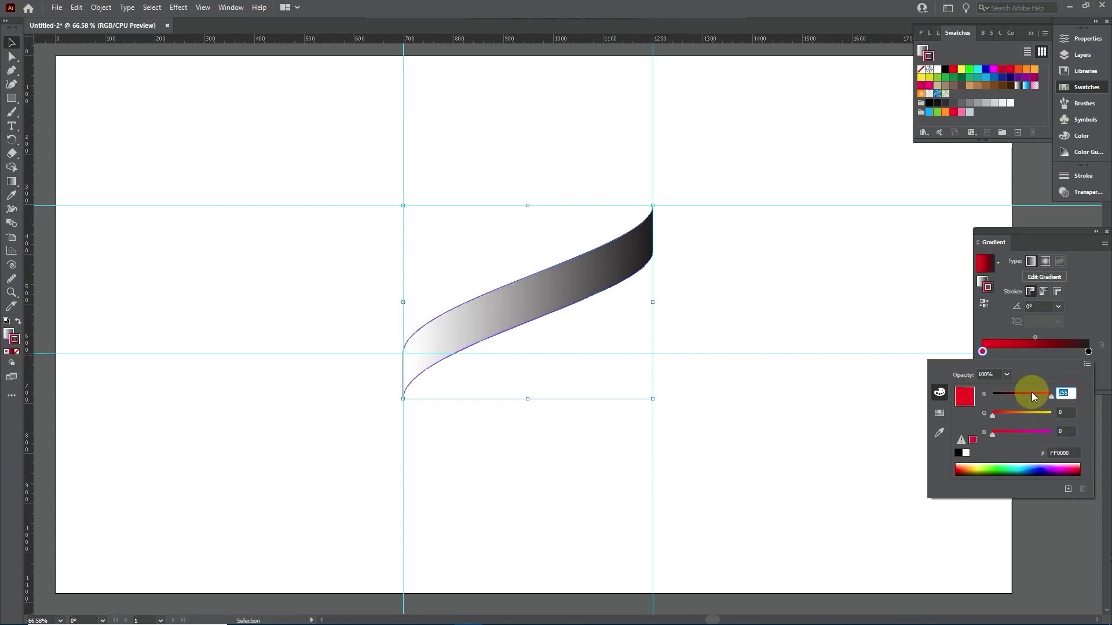
text(100)
key(Return)
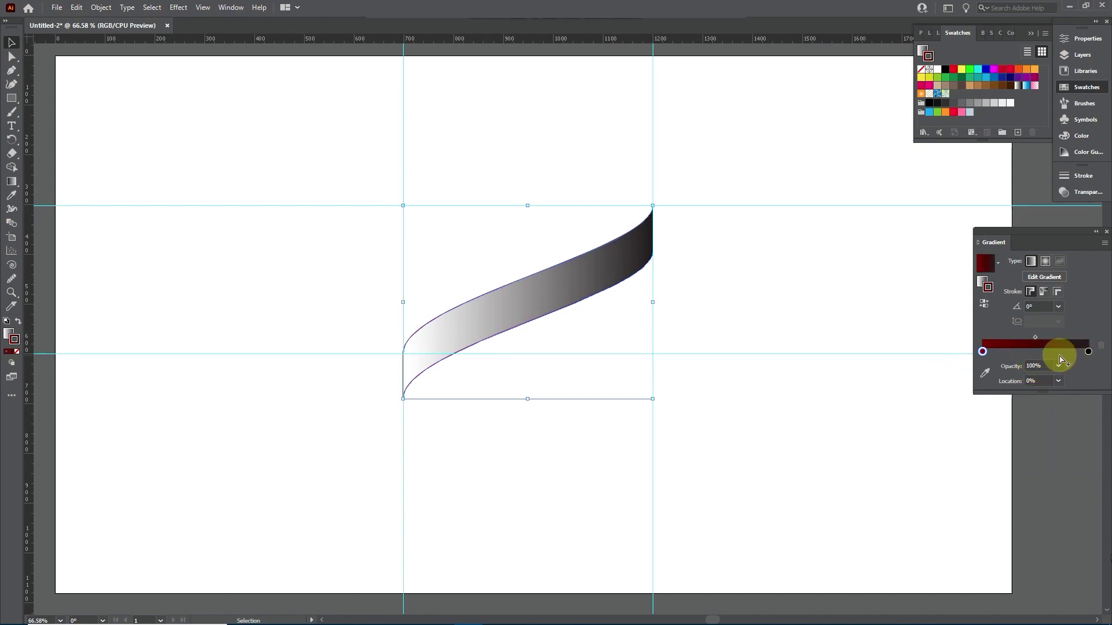
- Copy the dark red stop to the gradient's far end and place the black stop at 35%
drag(1087, 352, 1052, 354)
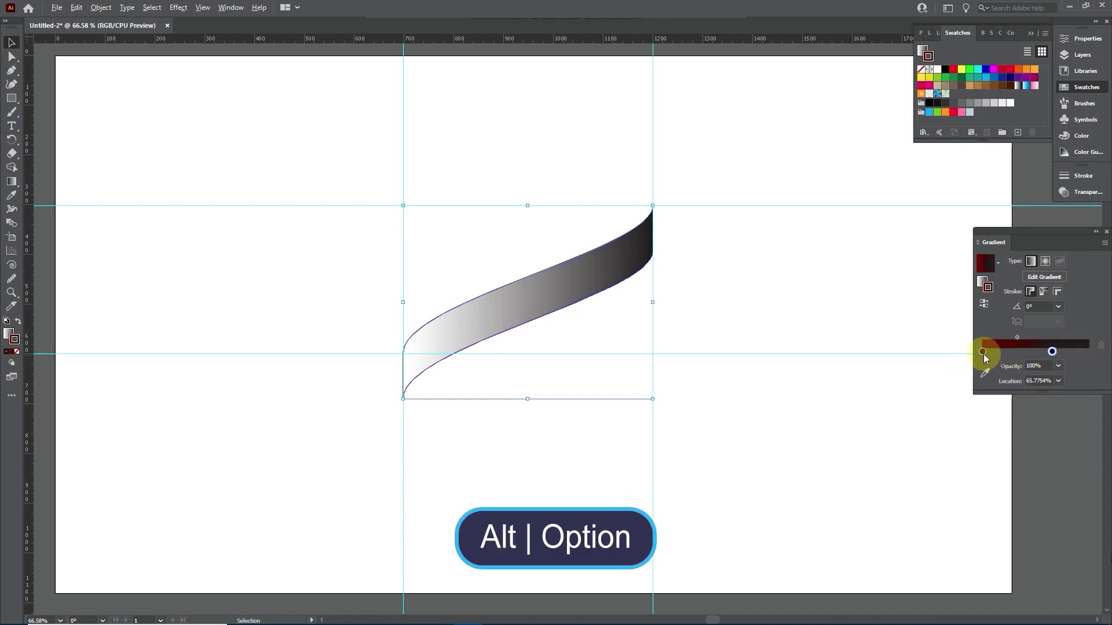
drag(982, 352, 1015, 382)
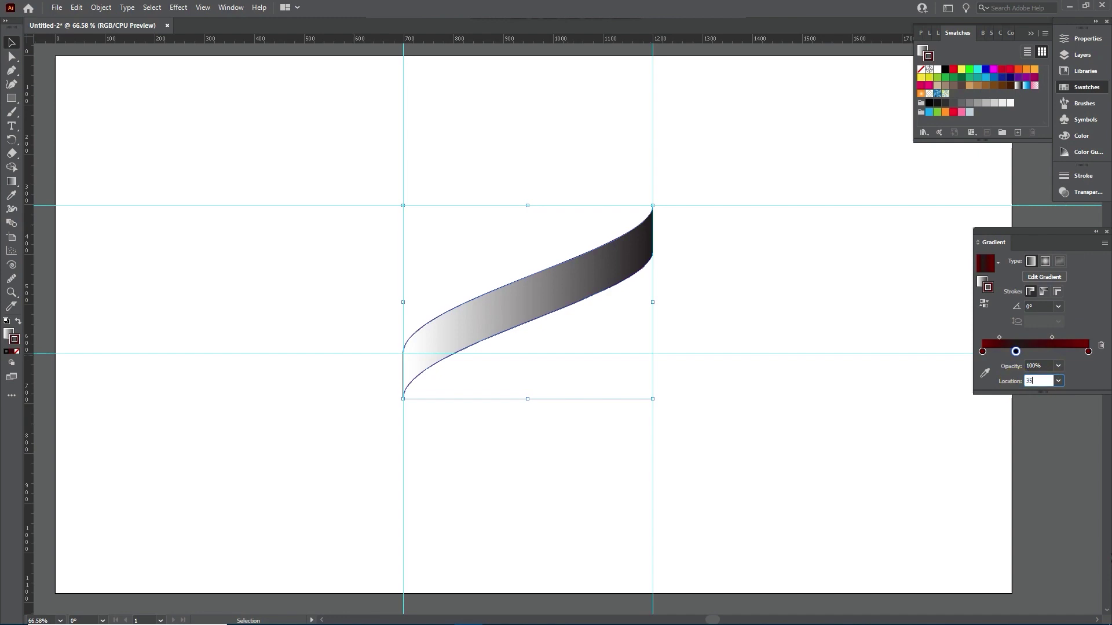
text(35)
key(Return)
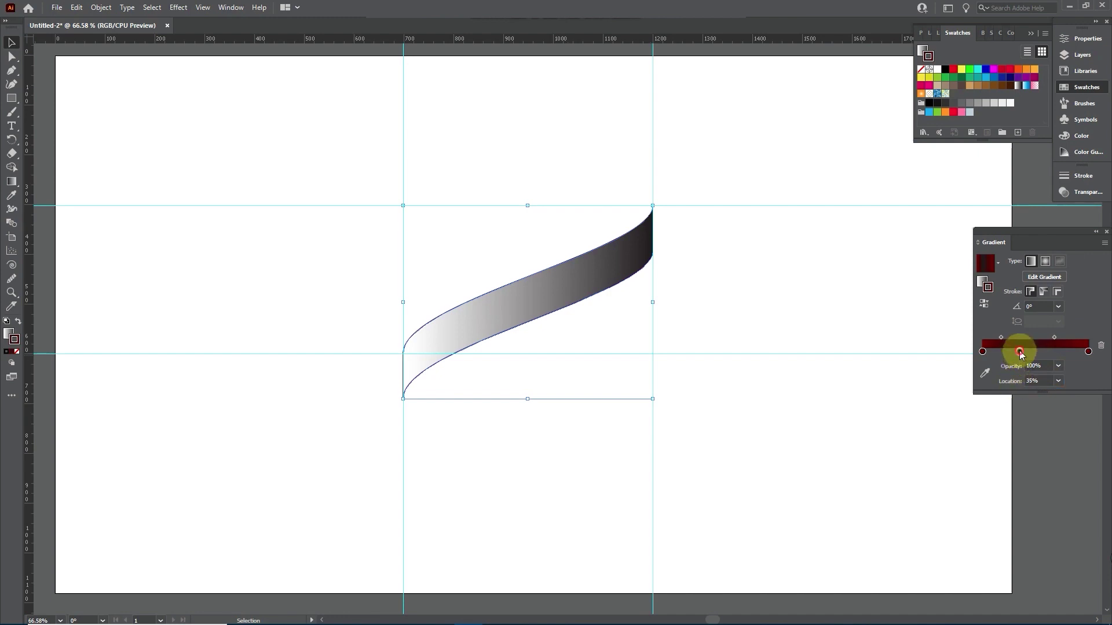
- Switch the black stop at 35% to RGB mode and set its red value to 225
double_click(1019, 350)
click(1086, 363)
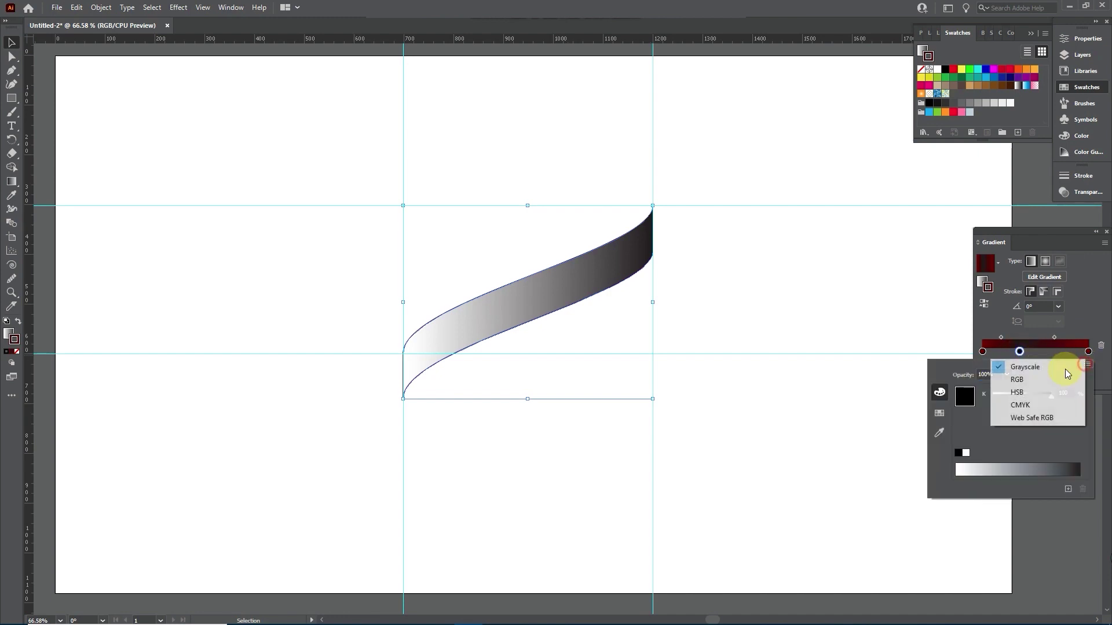
click(1050, 379)
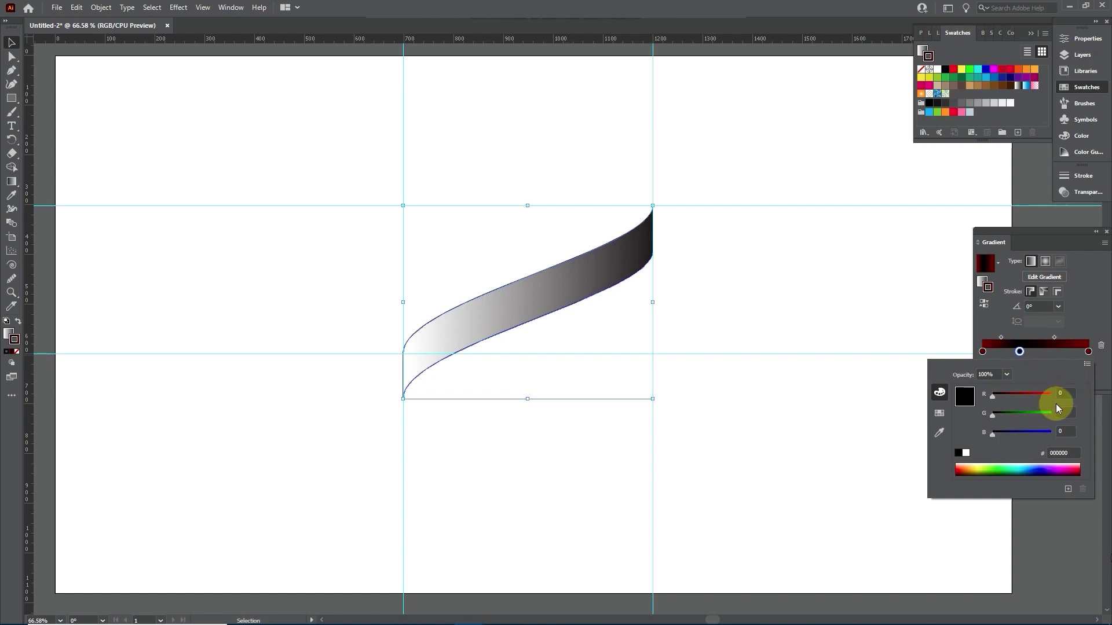
click(1066, 394)
text(225)
key(Return)
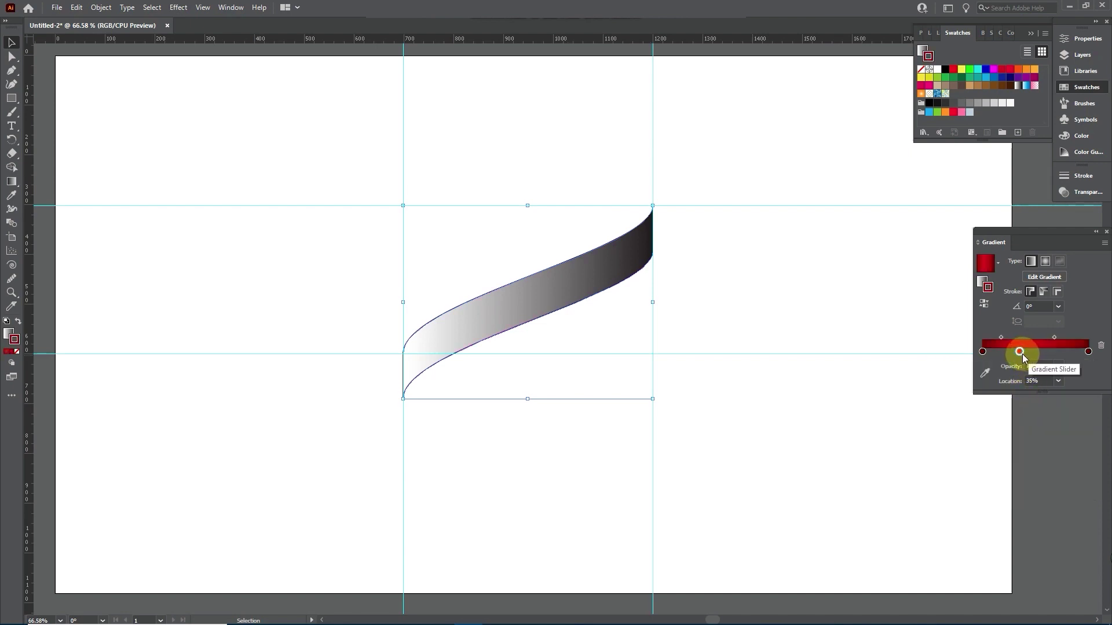
- Duplicate the bright red stop twice along the gradient, placing the copies at 80% and 60%
drag(1020, 351, 1052, 353)
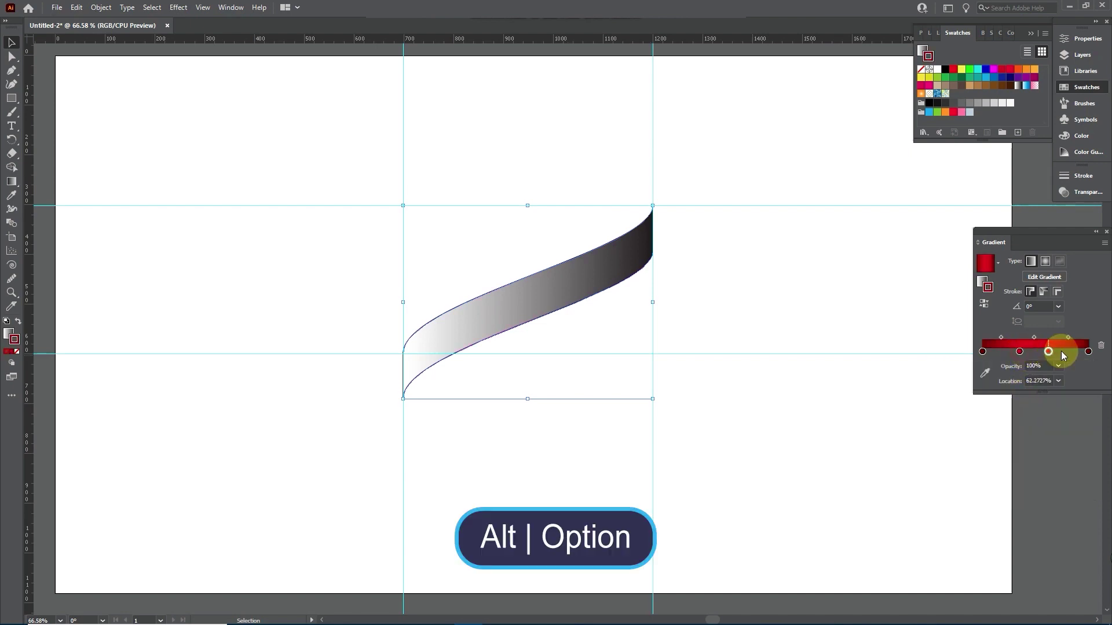
click(1058, 381)
click(1073, 493)
drag(1068, 355, 1045, 359)
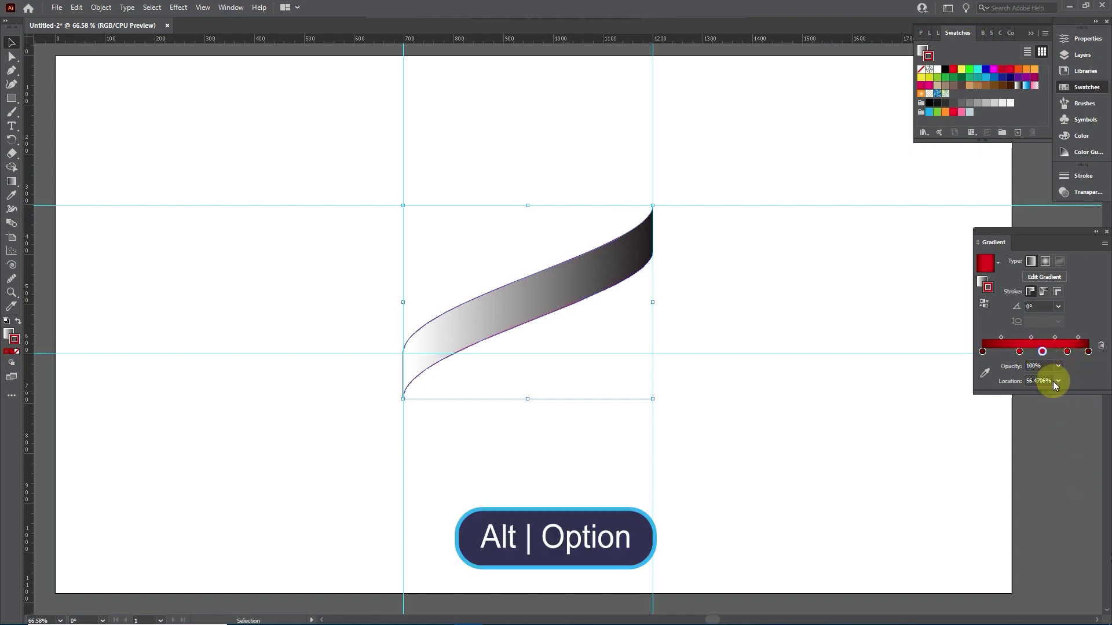
click(1059, 382)
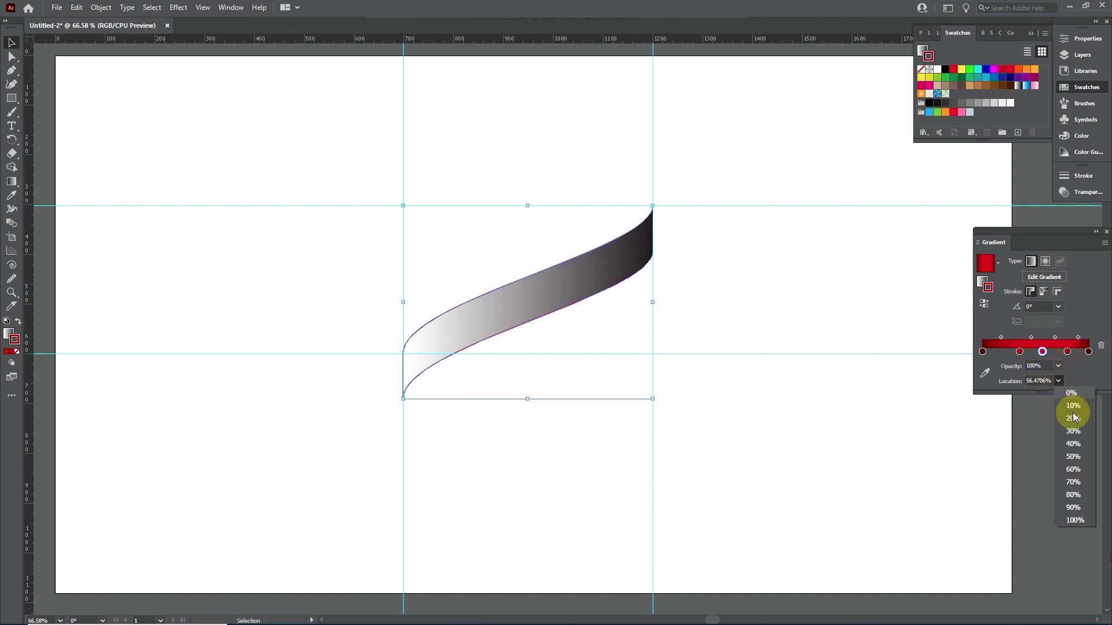
click(1073, 469)
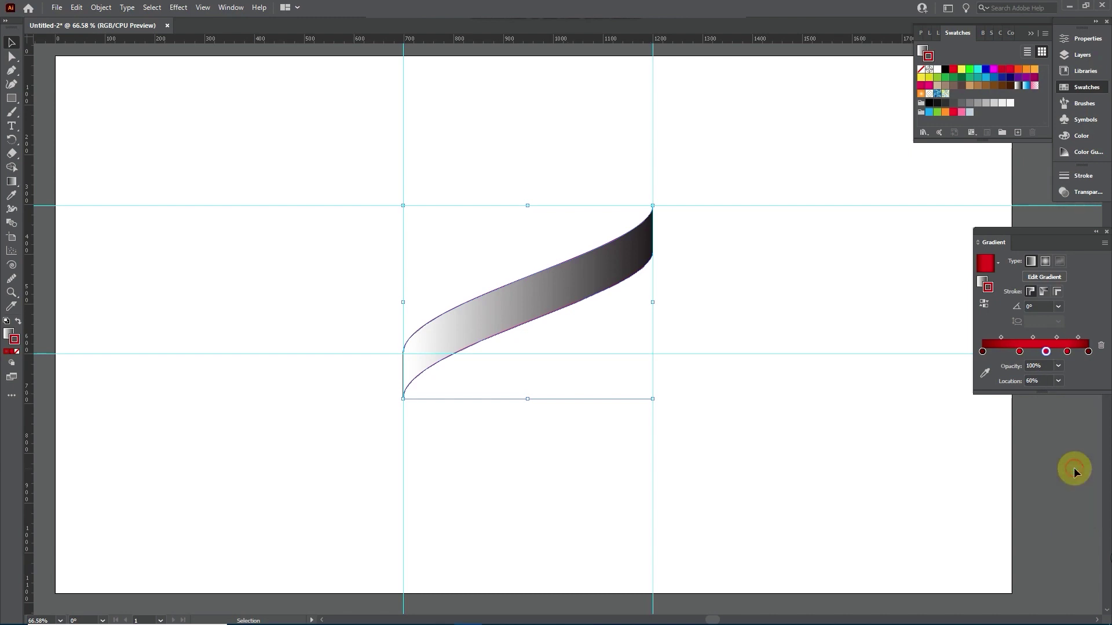
- Set the red value of the colour stop at 60% to 150
double_click(1045, 352)
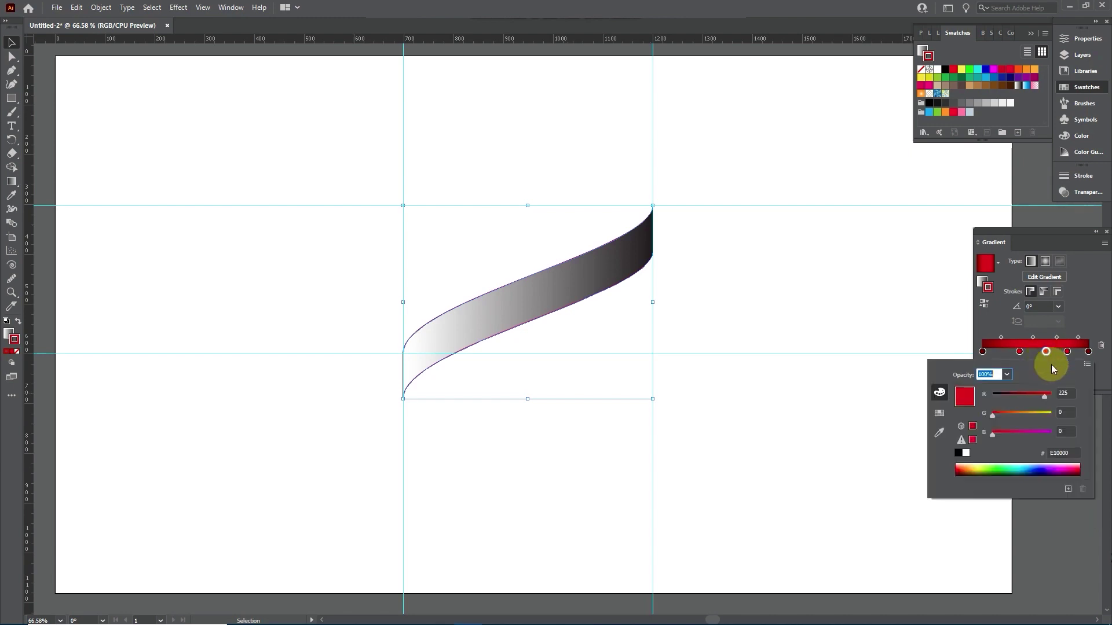
click(1065, 394)
text(150)
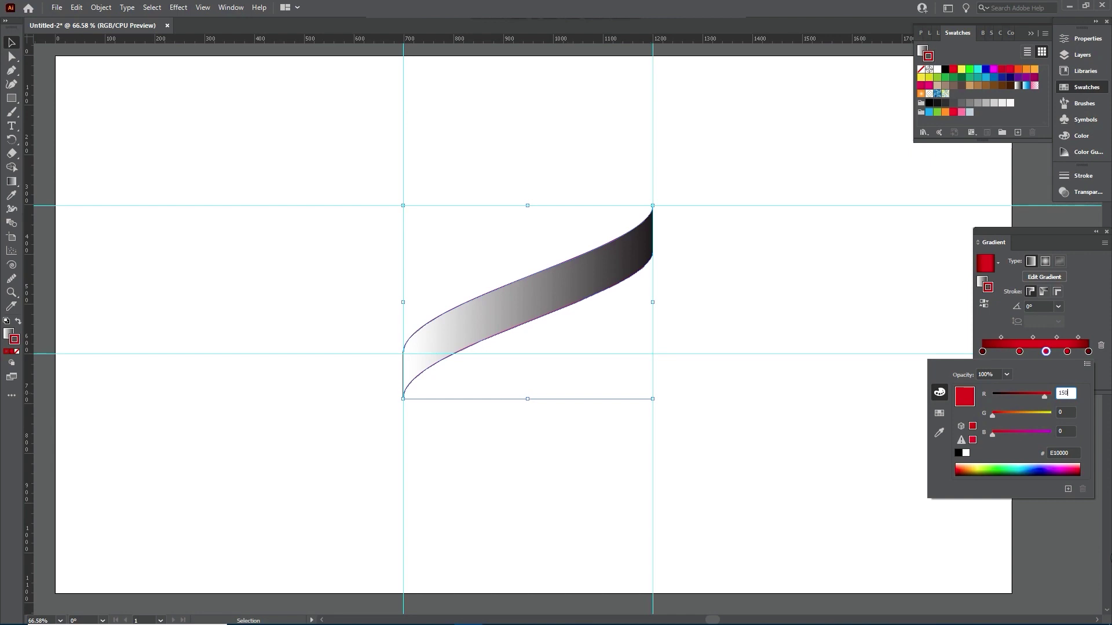
key(Return)
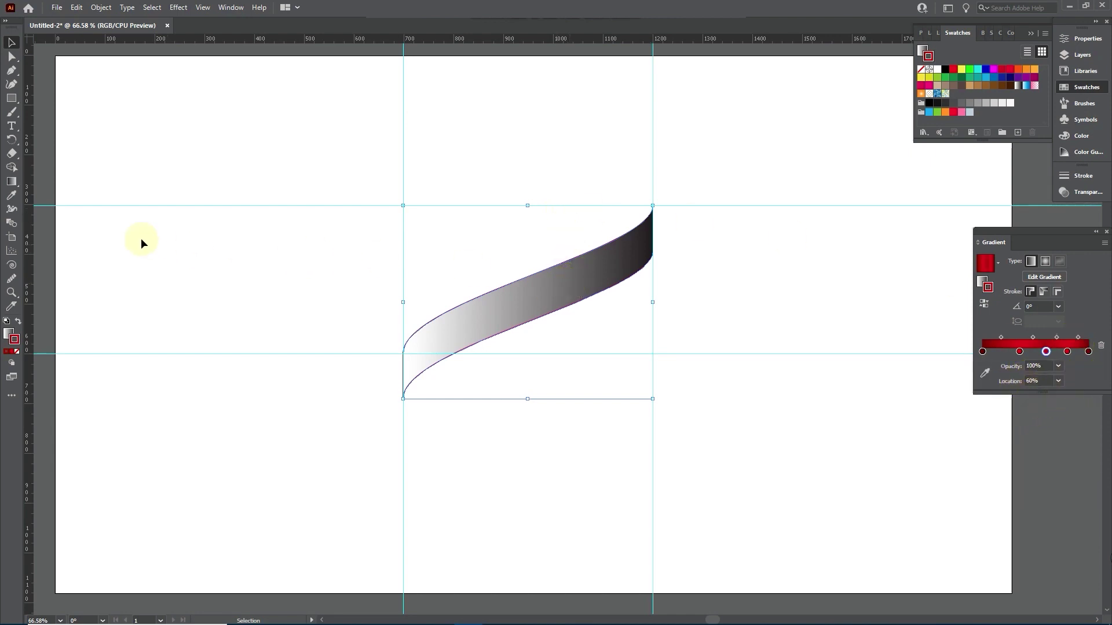
- Swap the ribbon's fill and stroke so that the red gradient fills the shape
click(12, 181)
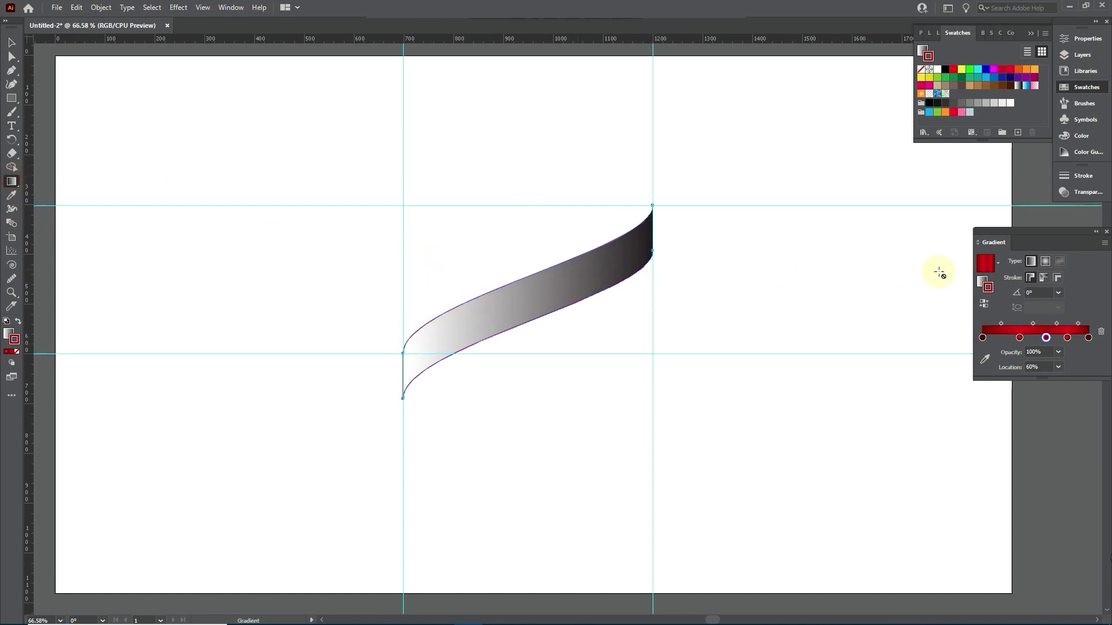
click(987, 285)
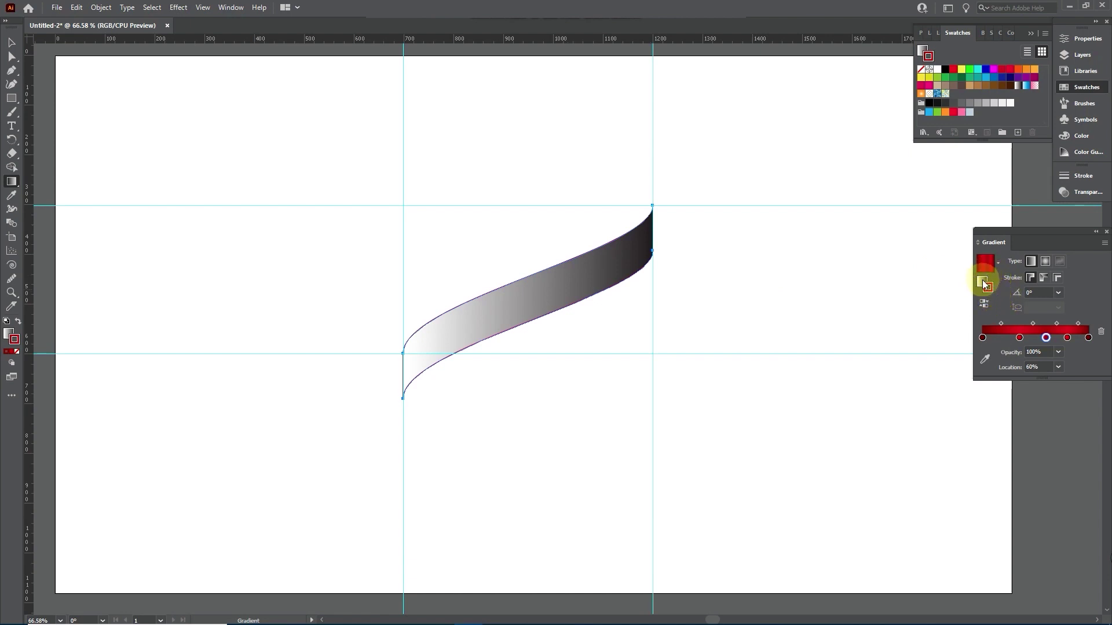
click(19, 324)
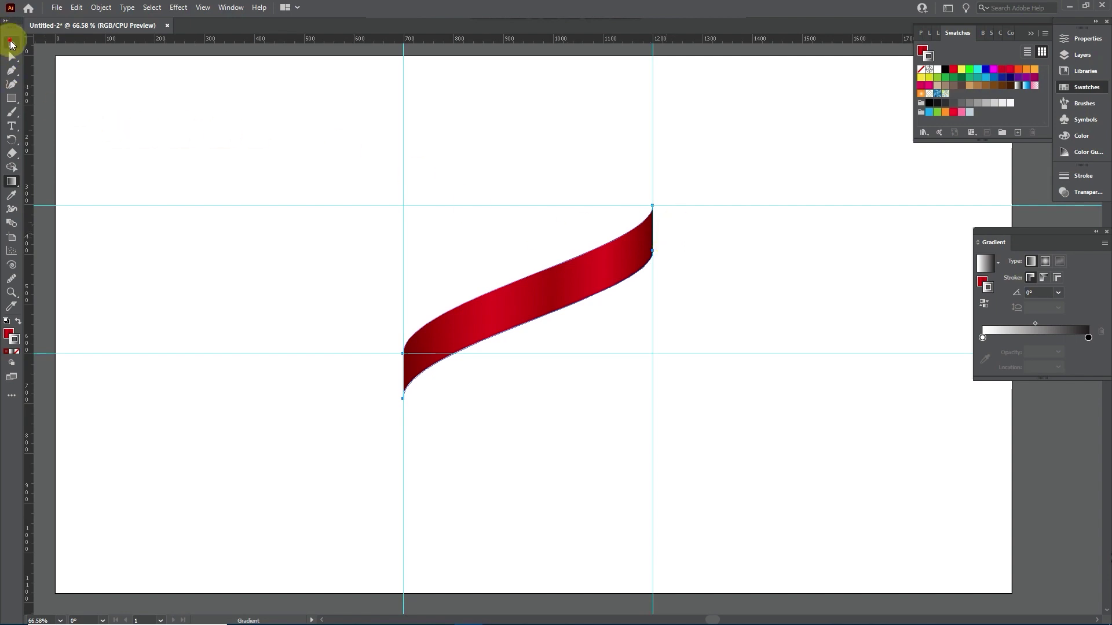
- Duplicate the red ribbon straight down, leaving a narrow gap below the original, and deselect the copy
click(8, 39)
click(694, 284)
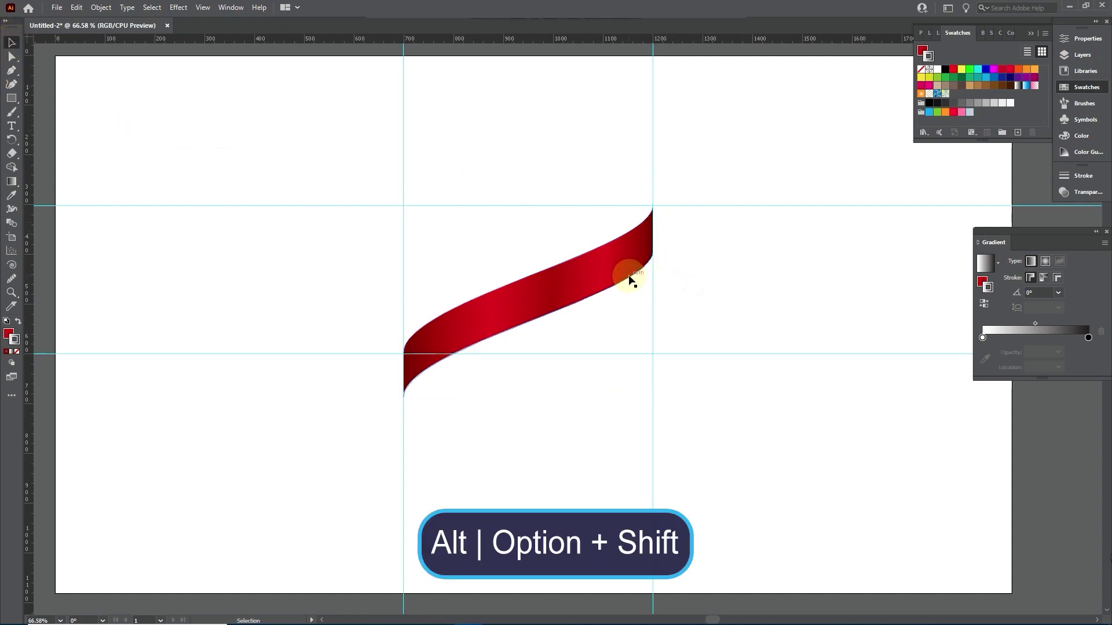
click(625, 275)
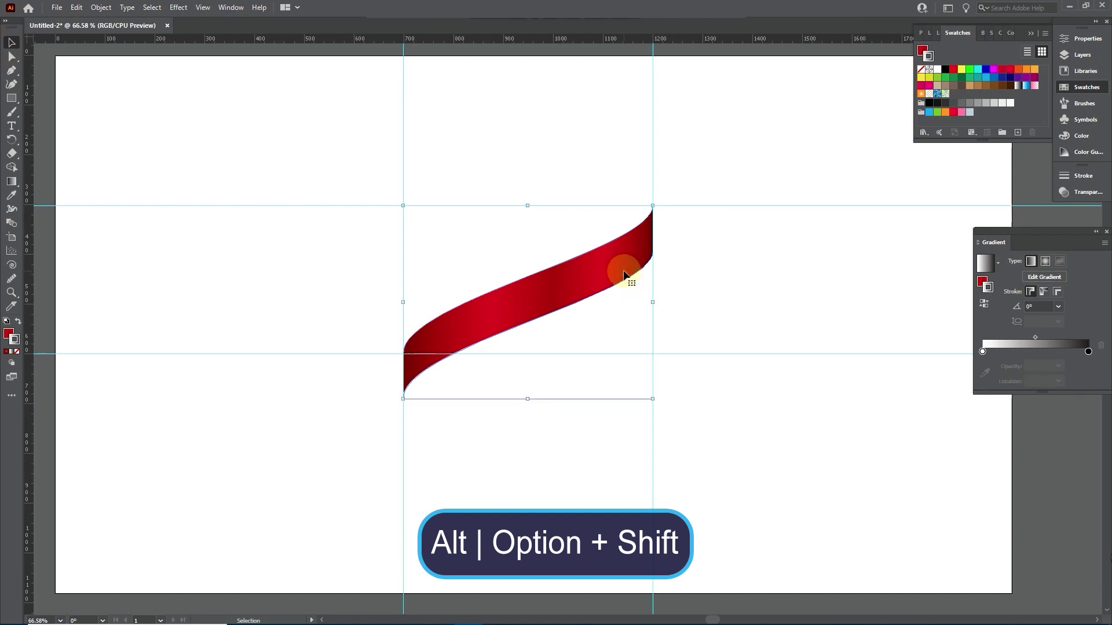
drag(603, 278, 598, 352)
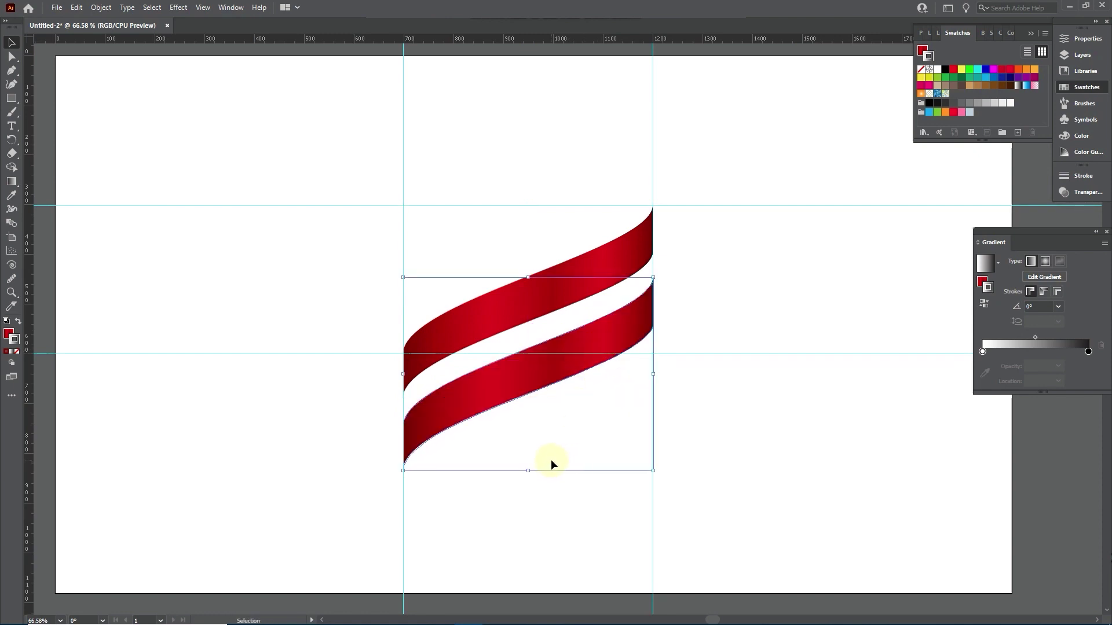
click(729, 420)
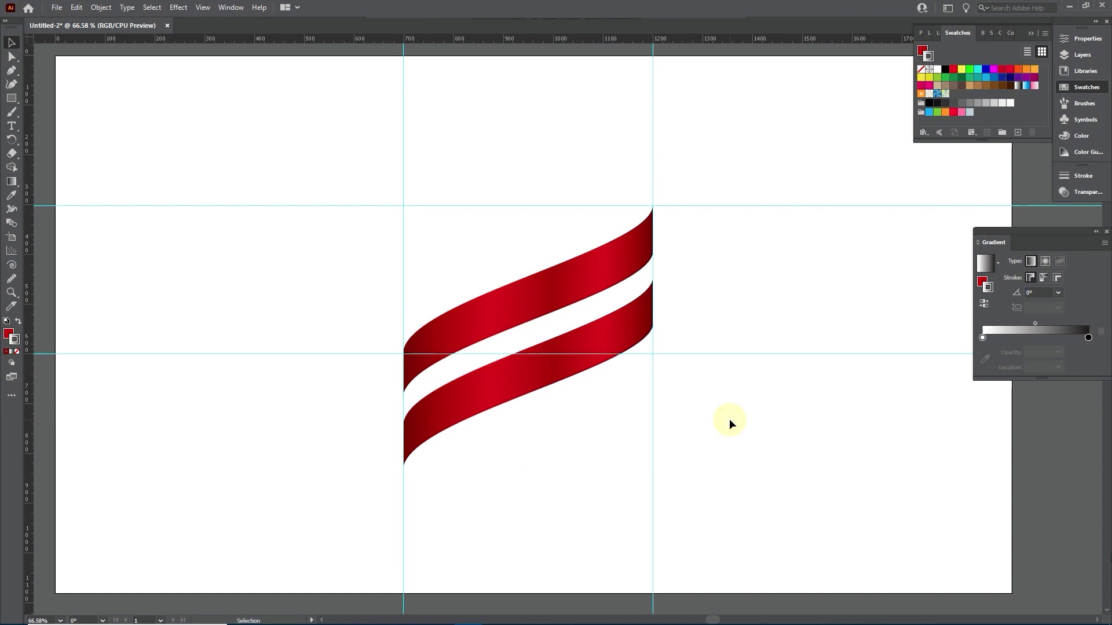
- Directly select the end anchor points of the lower ribbon's bottom edge and nudge them up until only a thin strip remains
click(12, 58)
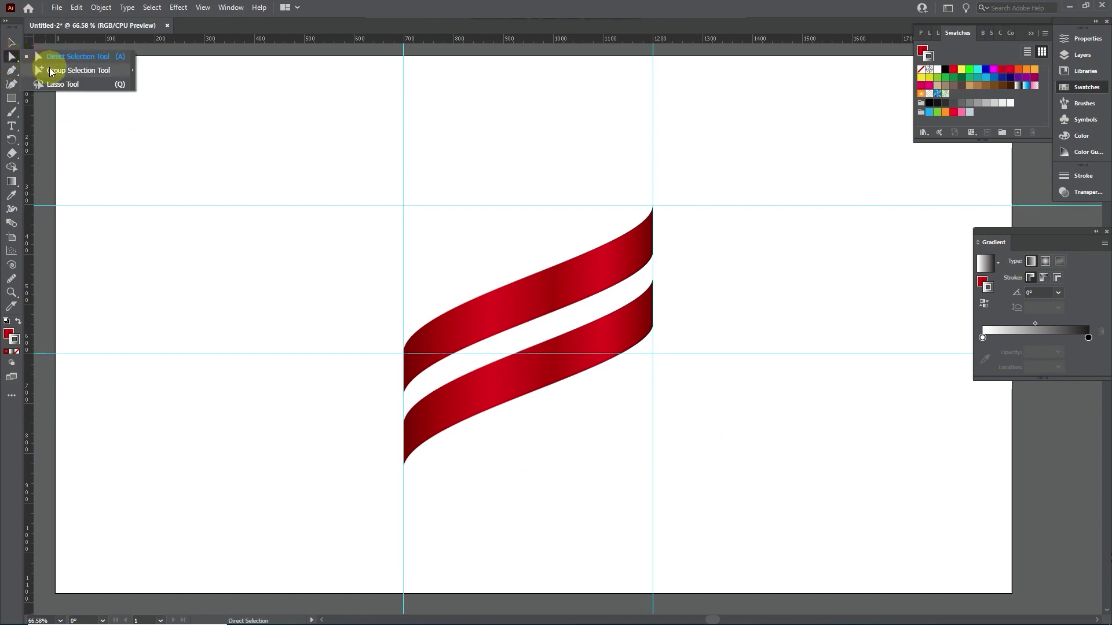
click(58, 57)
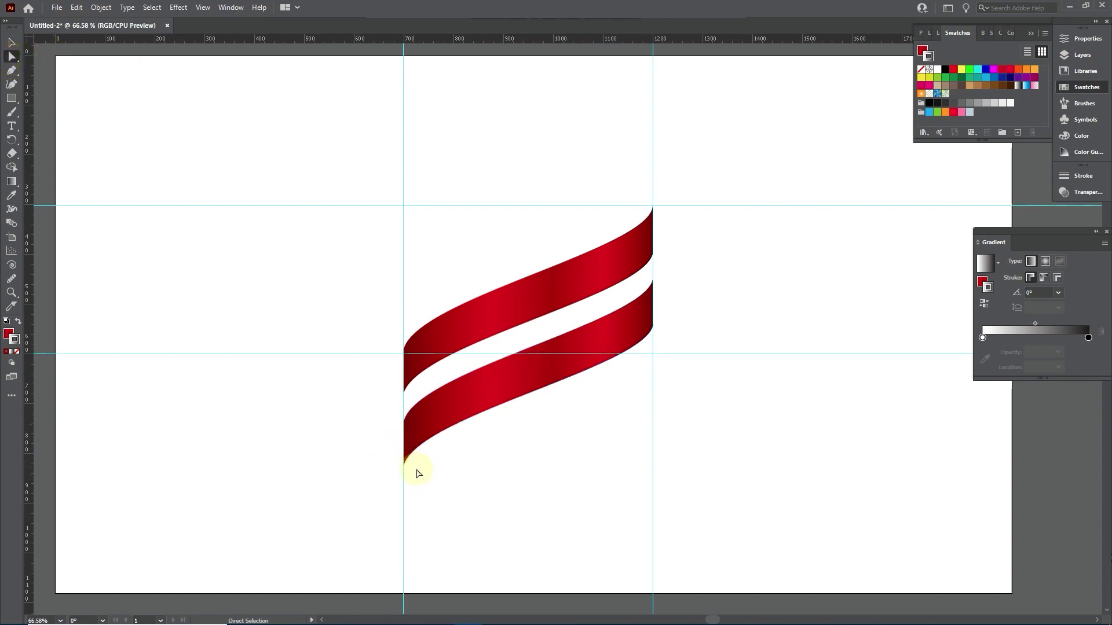
drag(417, 466, 384, 449)
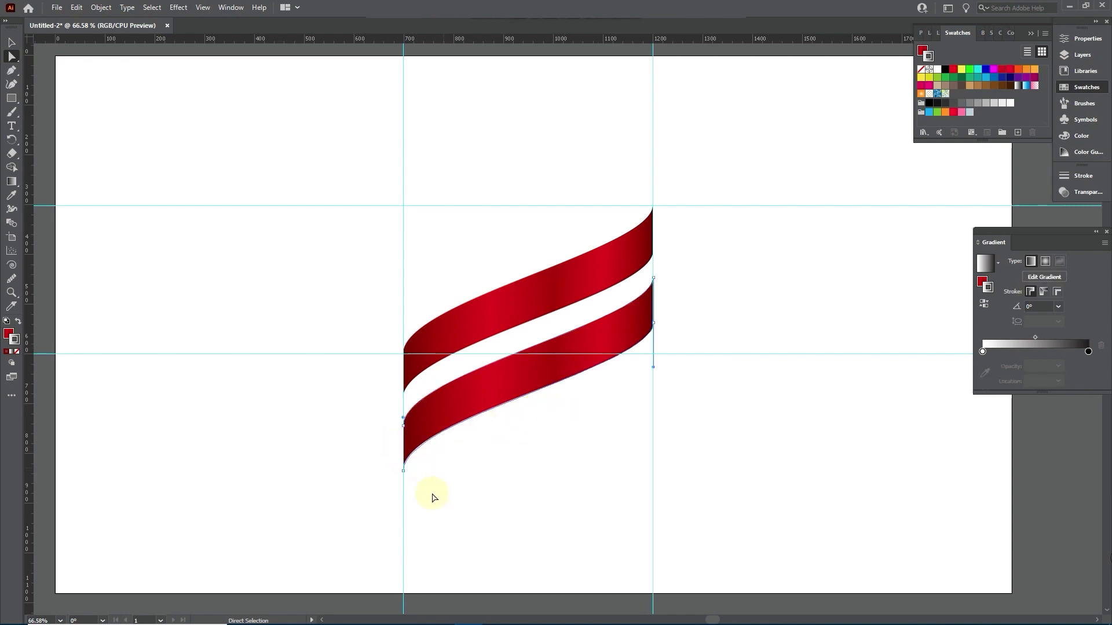
drag(418, 496, 405, 450)
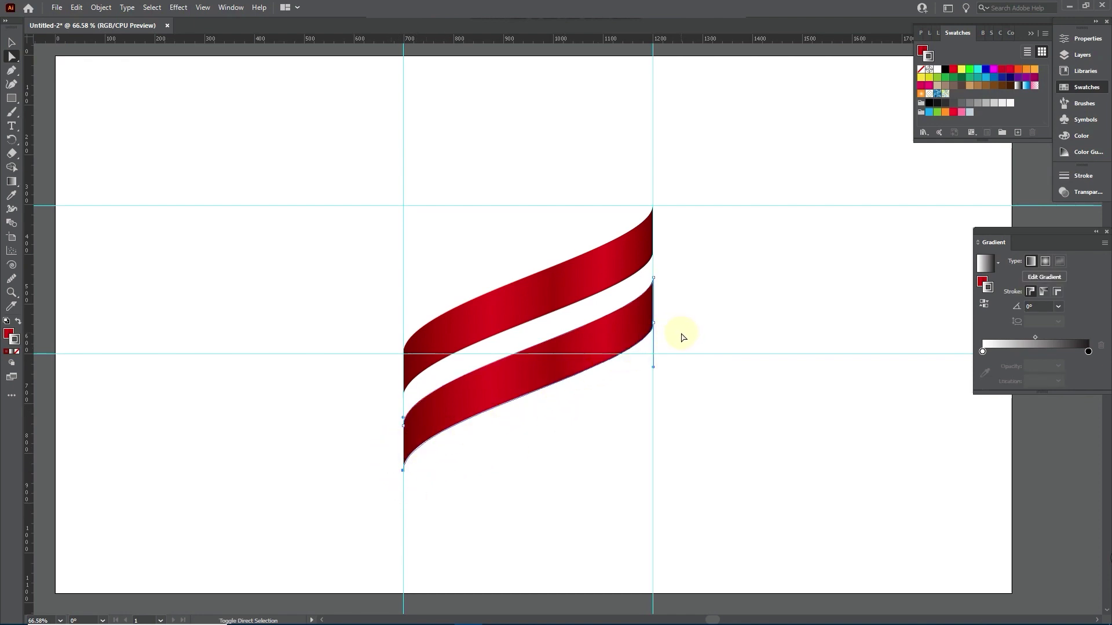
key(Up)
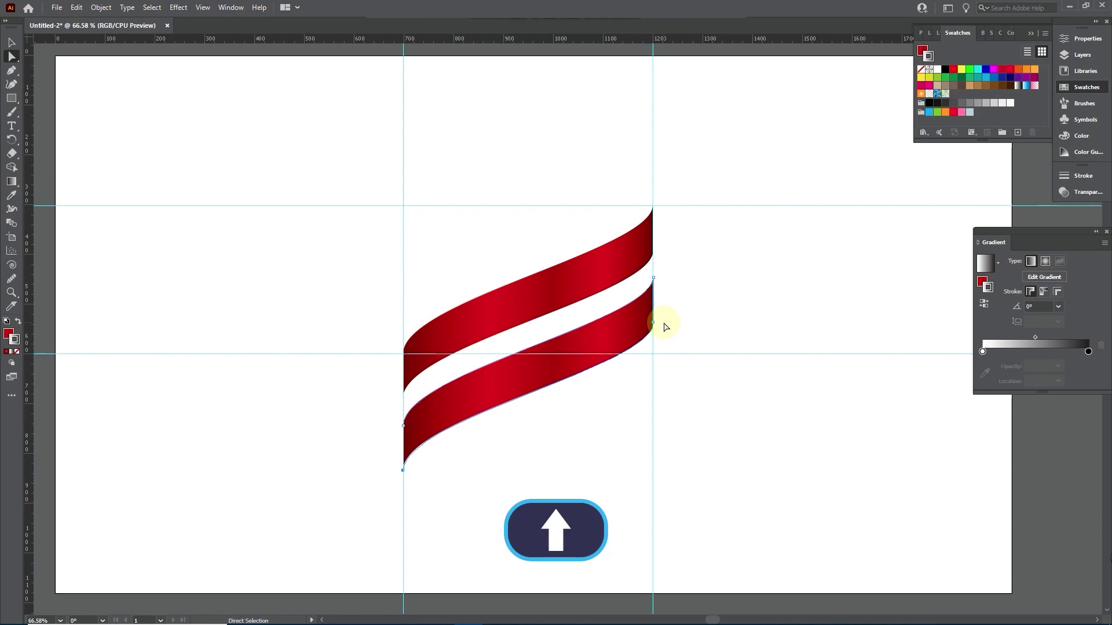
key(Up)
key(Up)
key(Up)
key(Up)
key(Up)
key(Up)
key(Up)
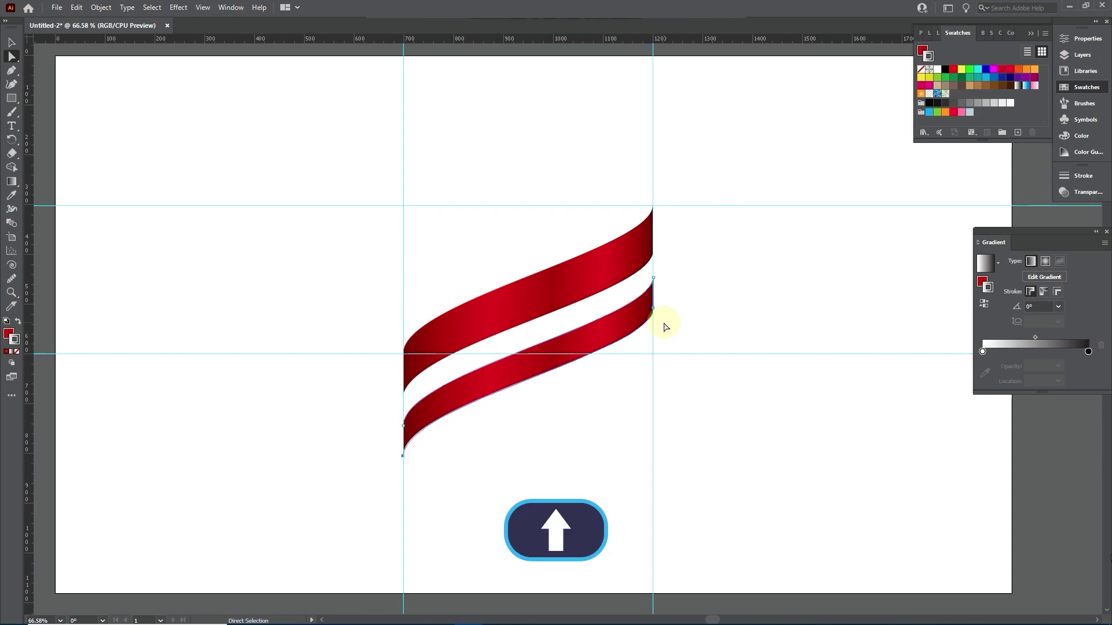
key(Up)
key(Up)
key(Up)
key(Up)
key(Up)
key(Up)
key(Up)
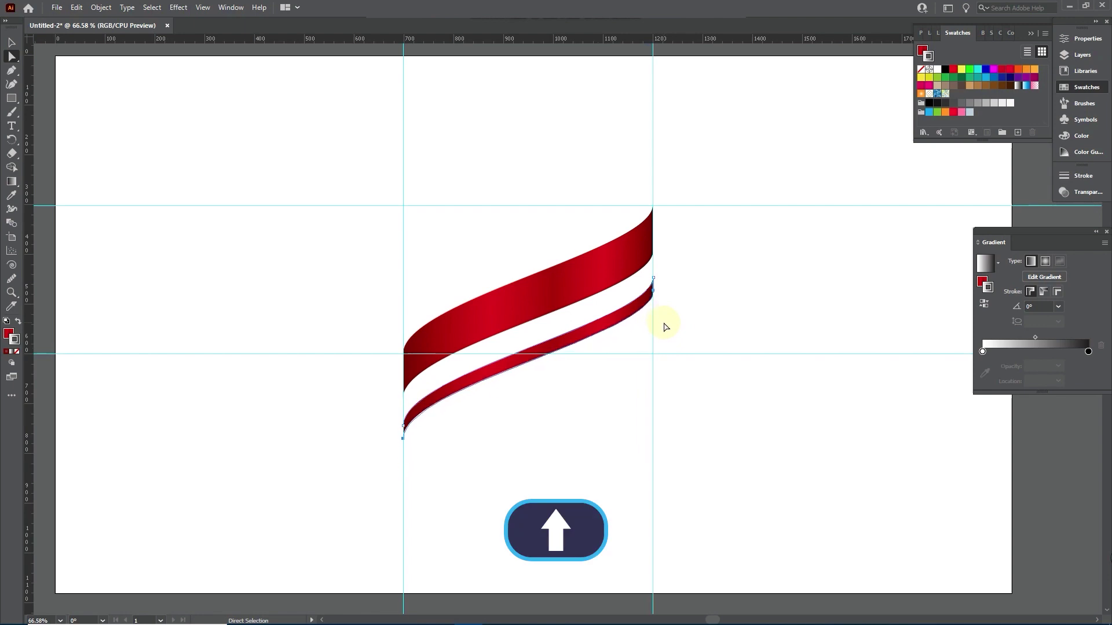
key(Up)
key(Up)
key(Up)
key(Up)
key(Up)
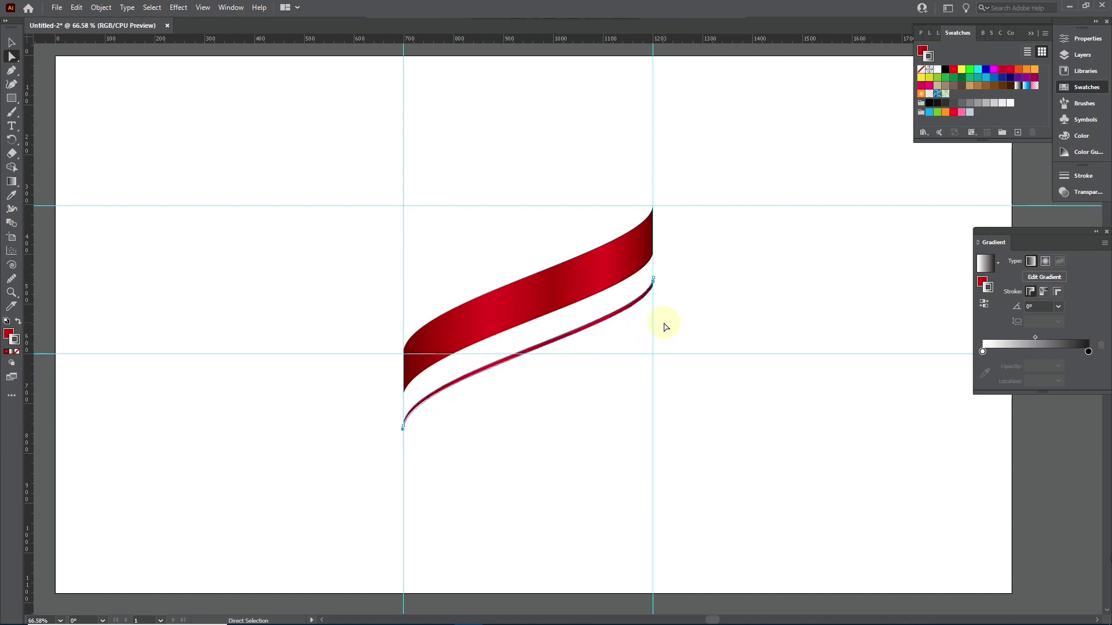
- Move the thin strip up onto the ribbon, just below its upper edge, and bring it to the front
click(11, 43)
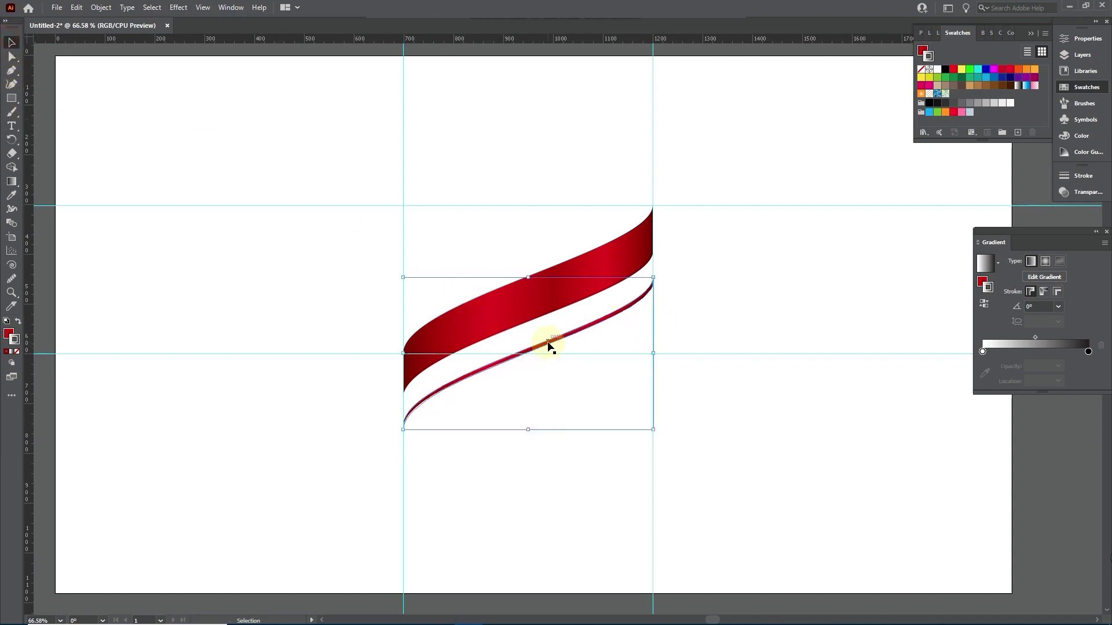
drag(548, 338, 539, 277)
right_click(542, 279)
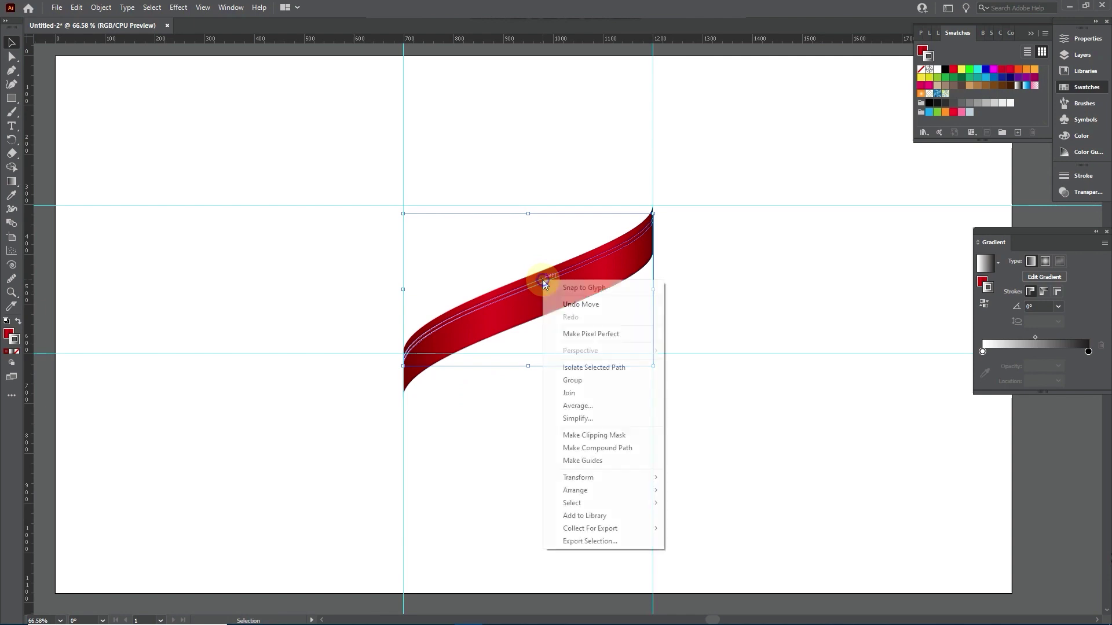
mouse_move(610, 490)
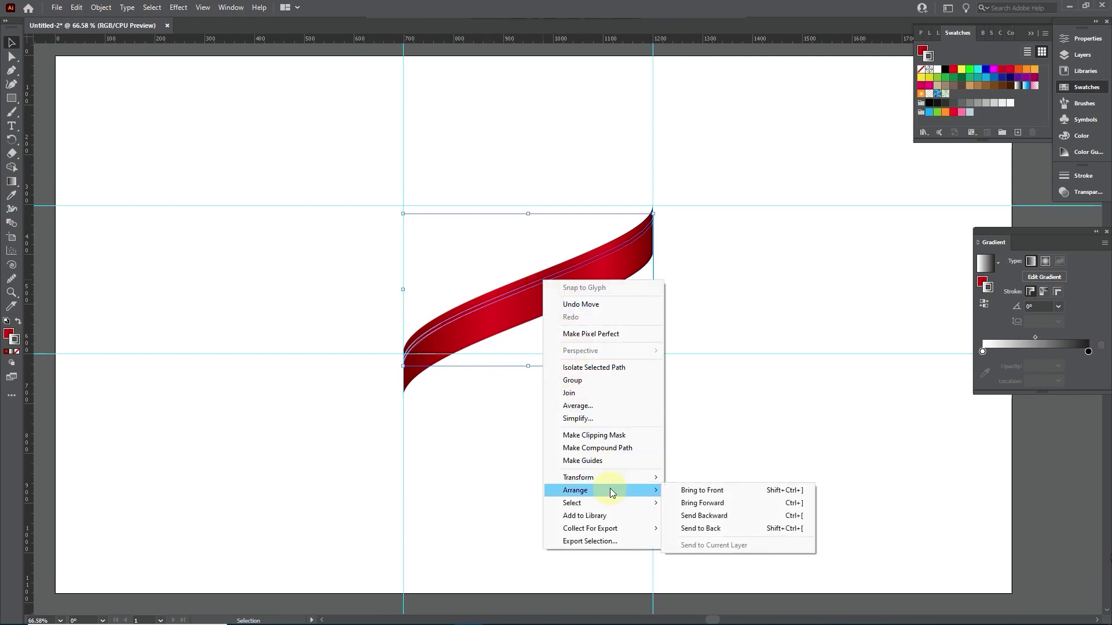
click(692, 489)
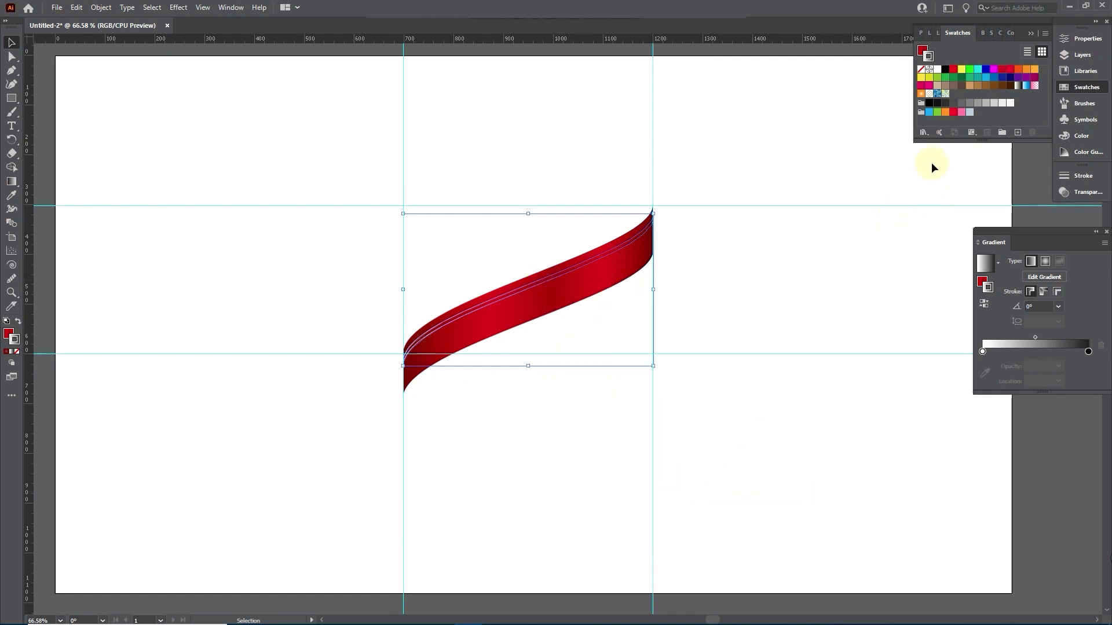
- Open the Metals gradient library, apply a silver gradient to the strip's stroke, and move the library clear of the artwork
click(923, 132)
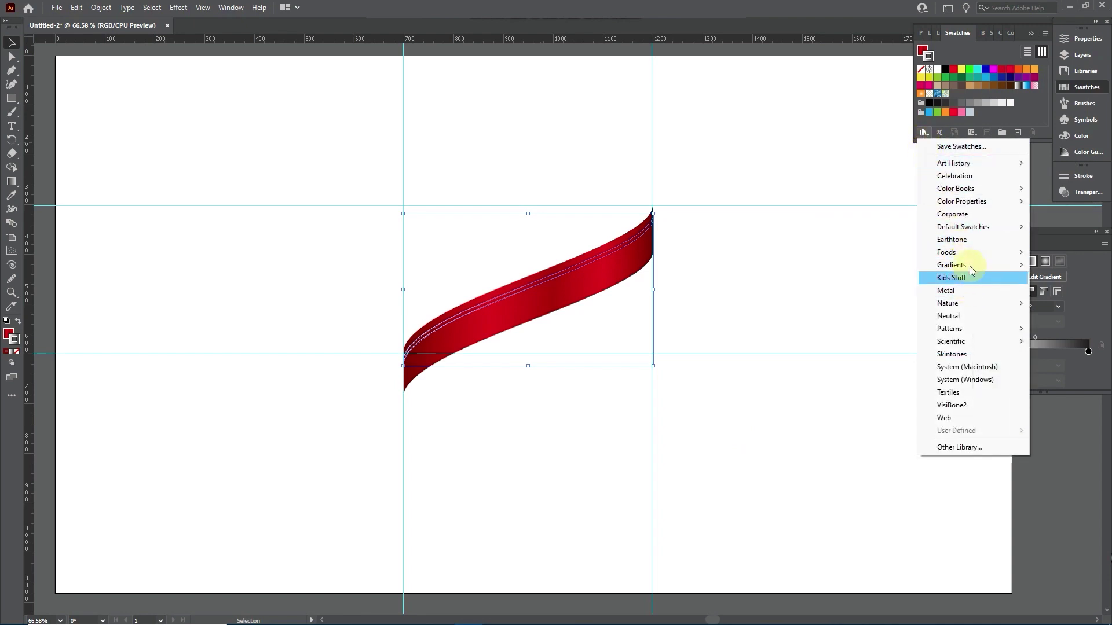
mouse_move(978, 267)
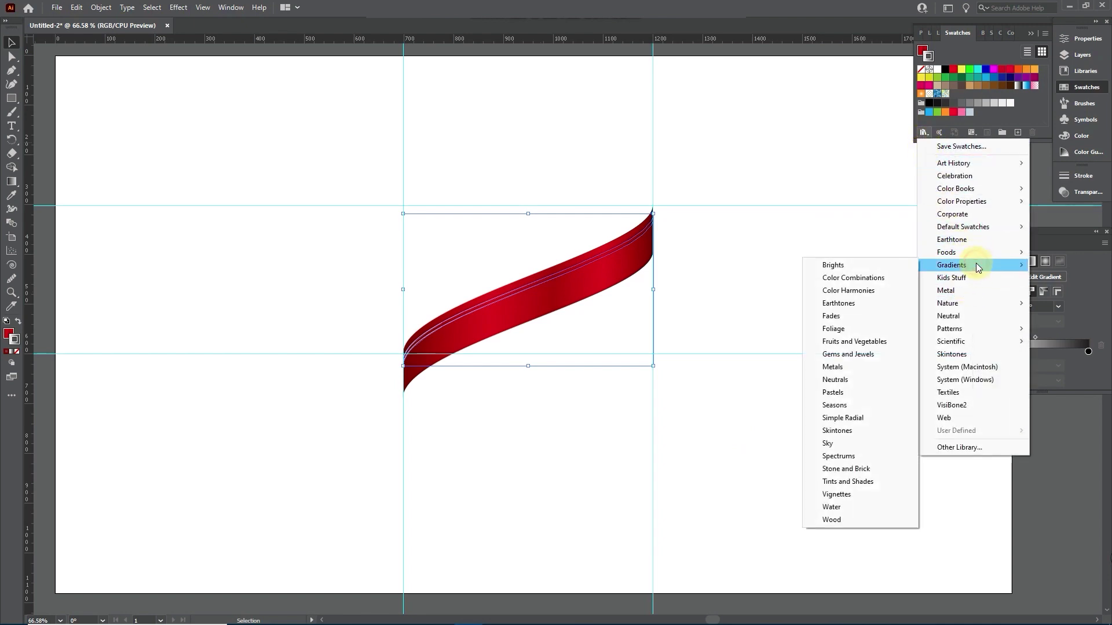
click(837, 368)
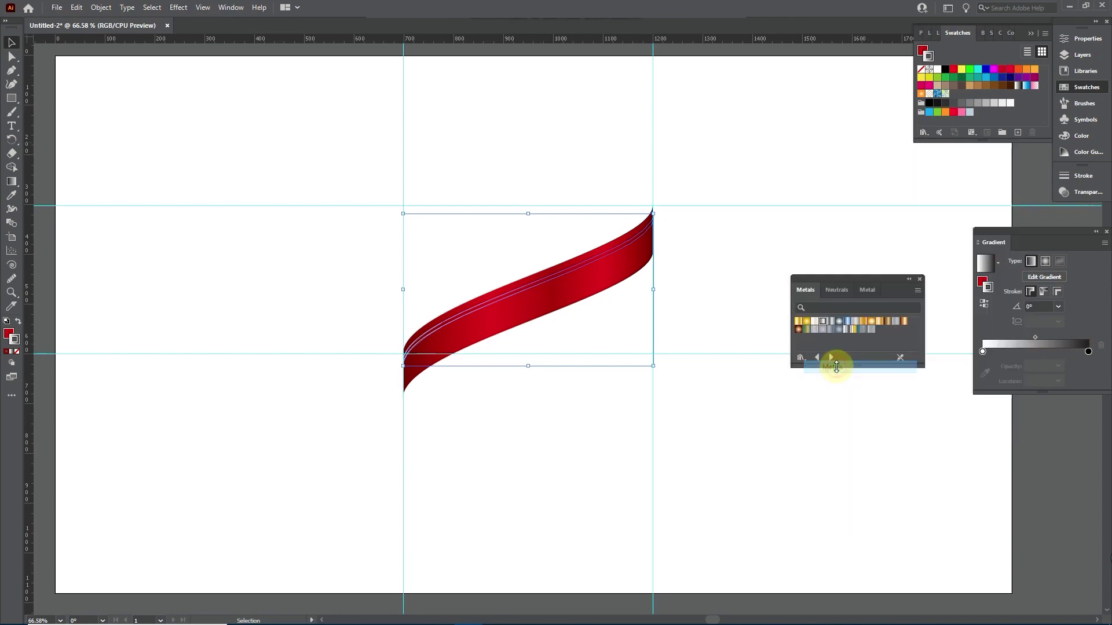
click(822, 322)
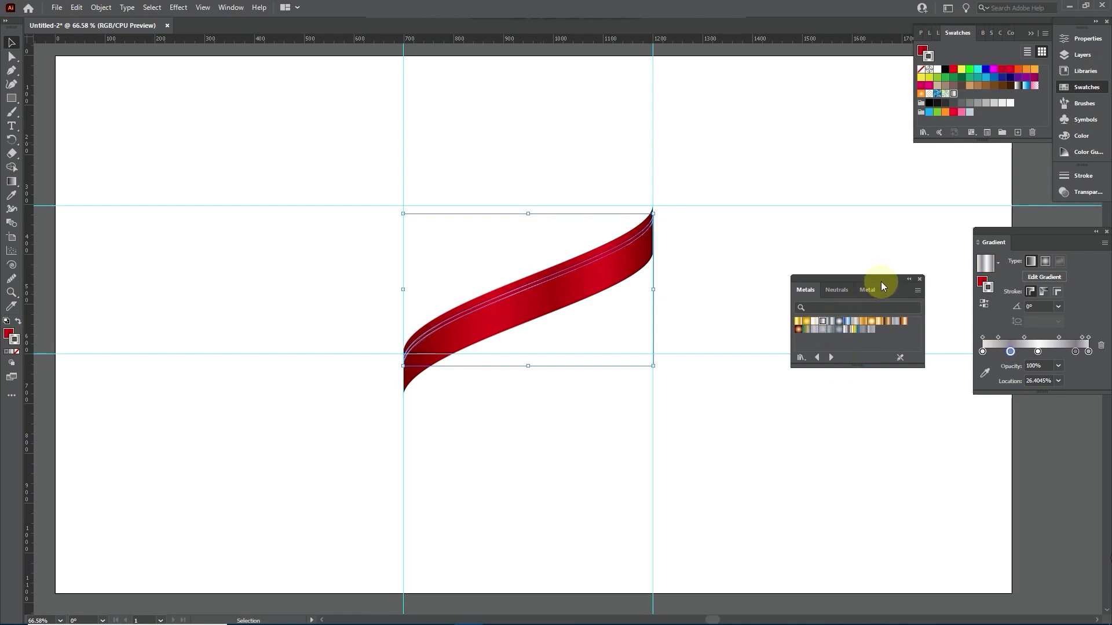
drag(871, 278, 981, 145)
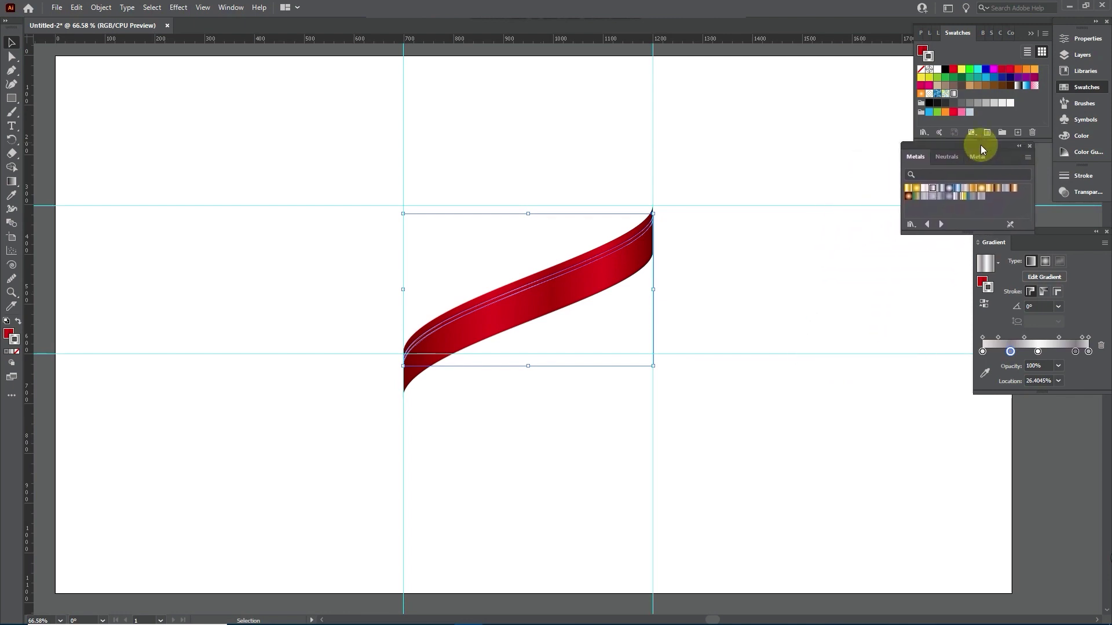
- Swap the thin strip's fill and stroke so that the silver gradient fills it, and deselect the strip
click(523, 281)
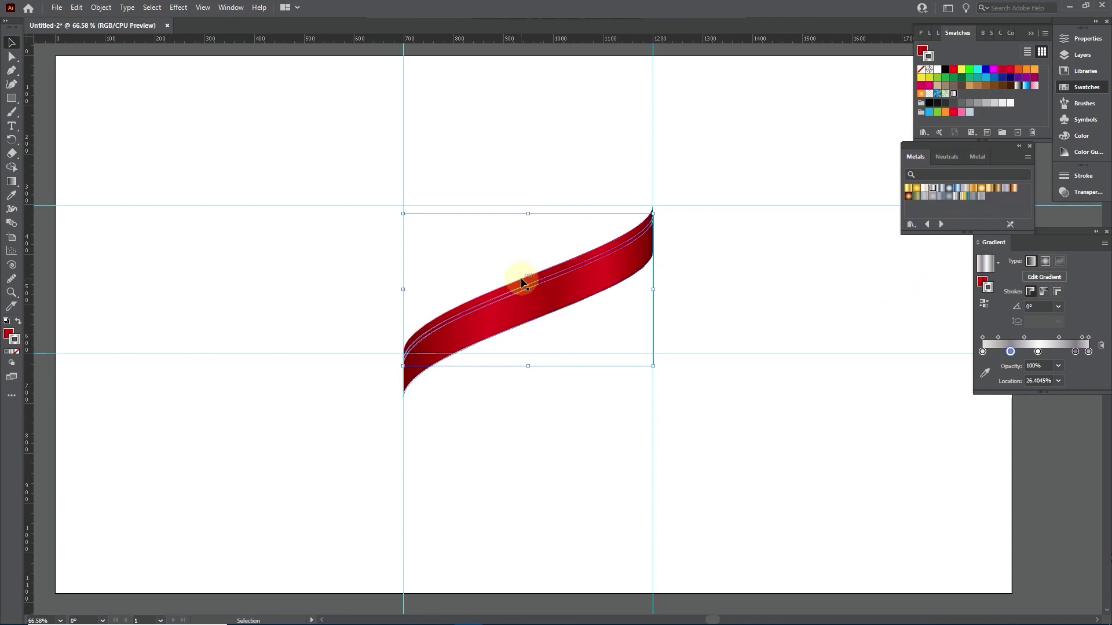
right_click(521, 289)
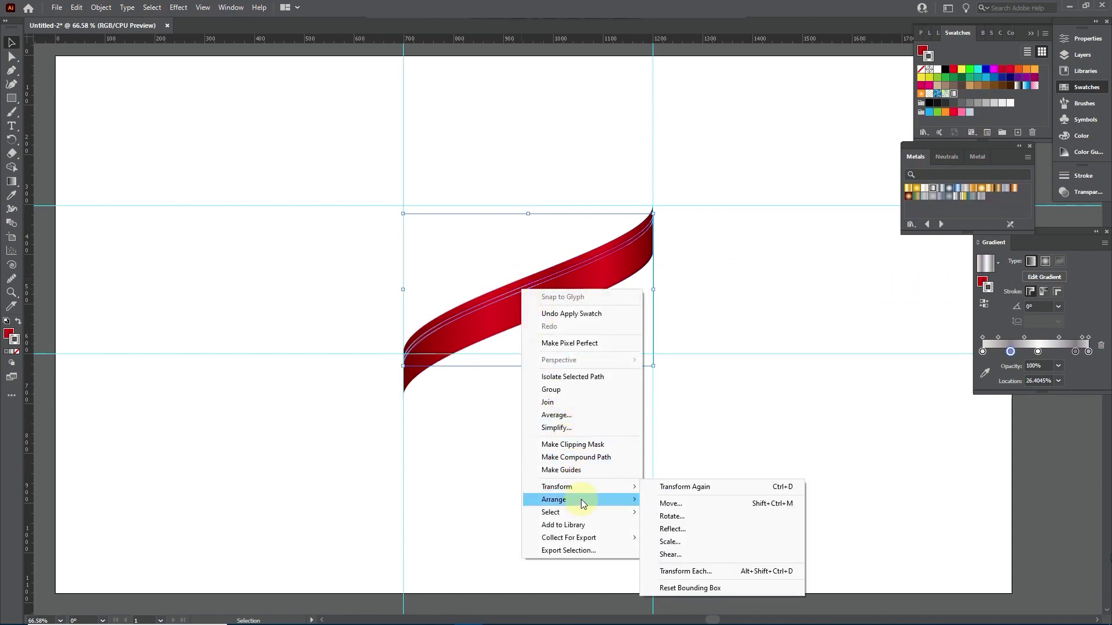
click(658, 498)
click(578, 260)
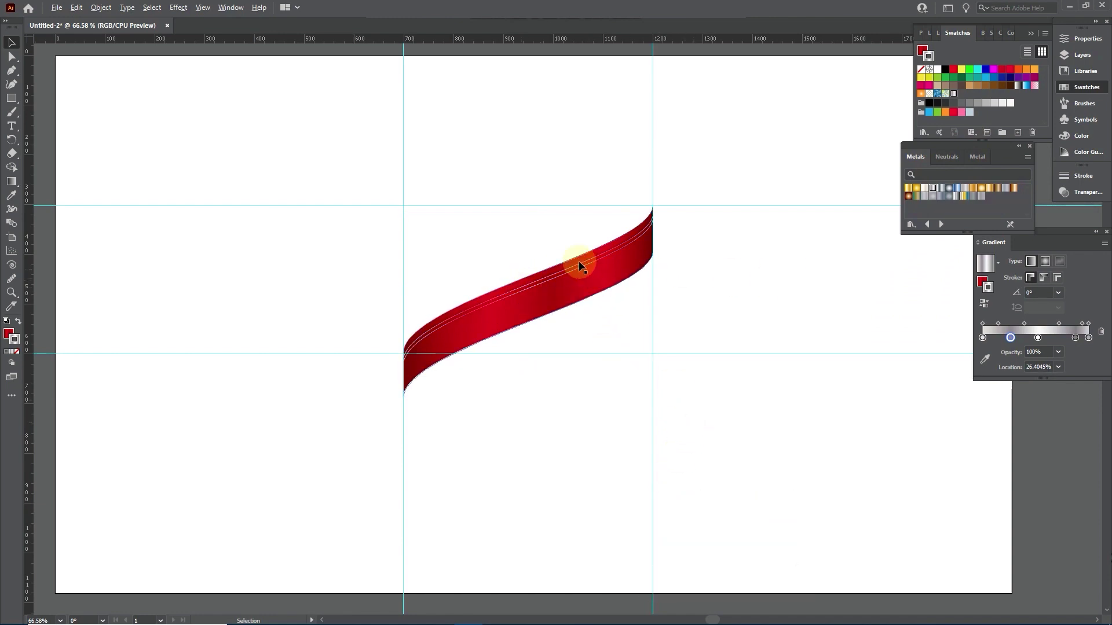
scroll(579, 263, up, 5)
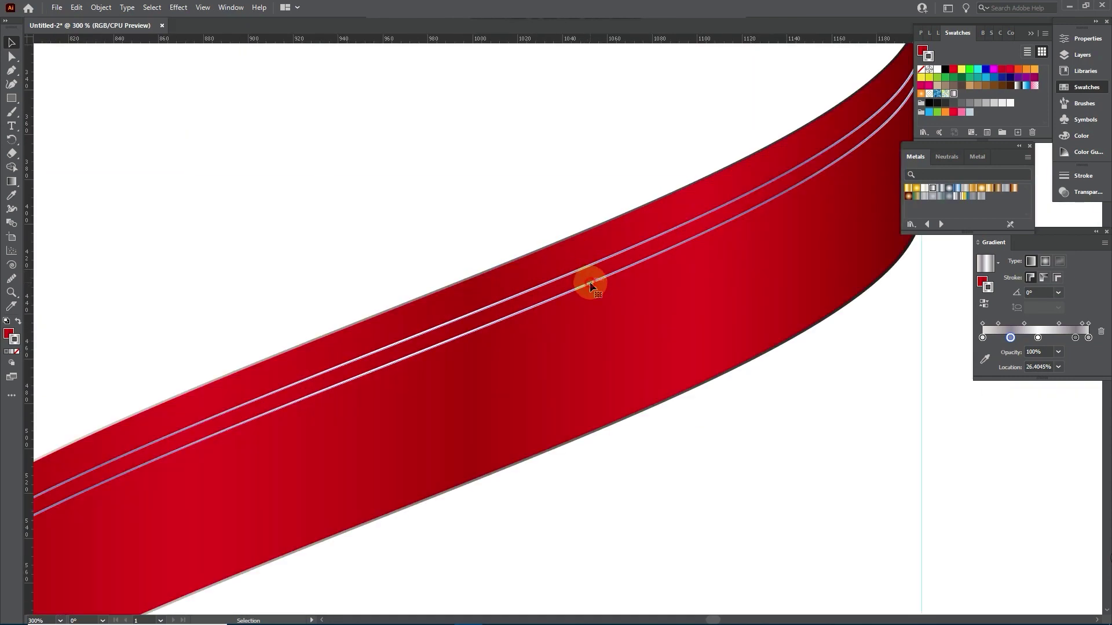
key(ctrl+1)
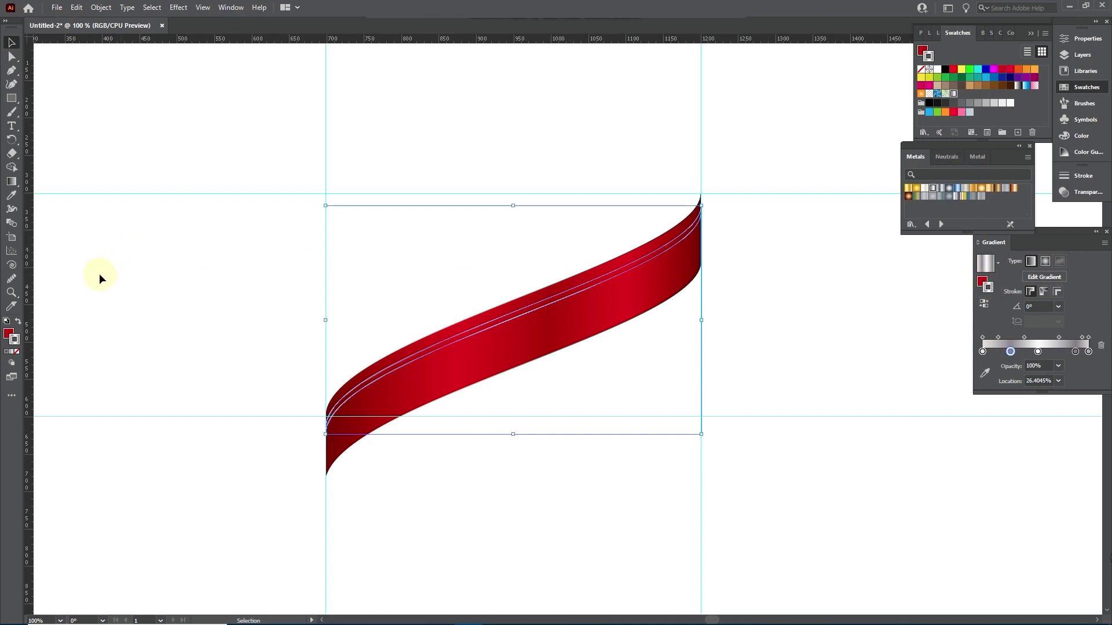
click(19, 323)
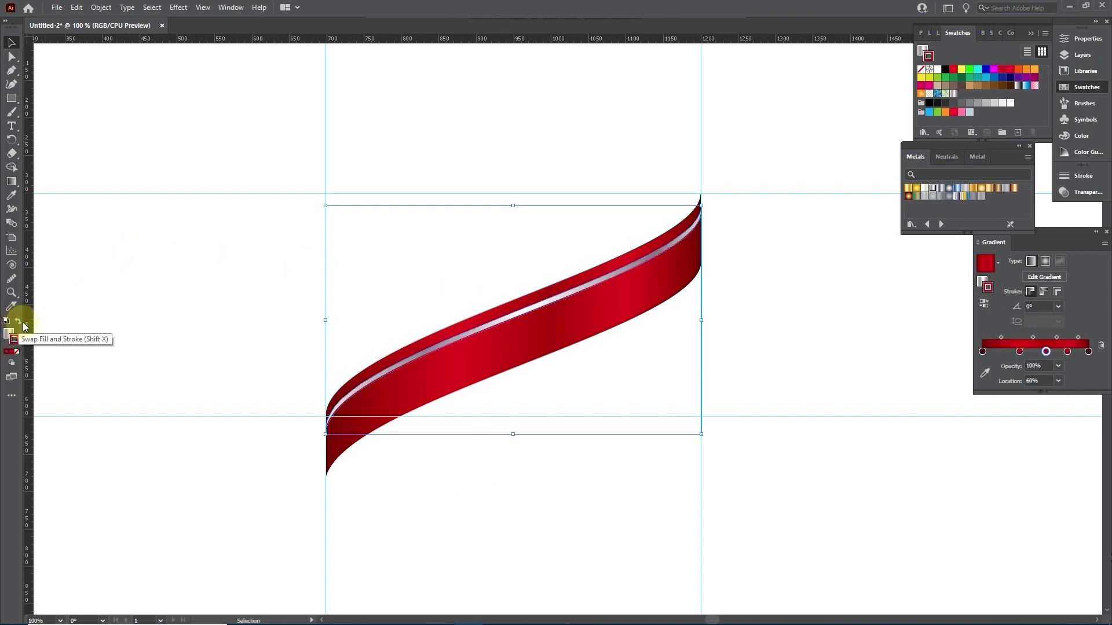
click(779, 324)
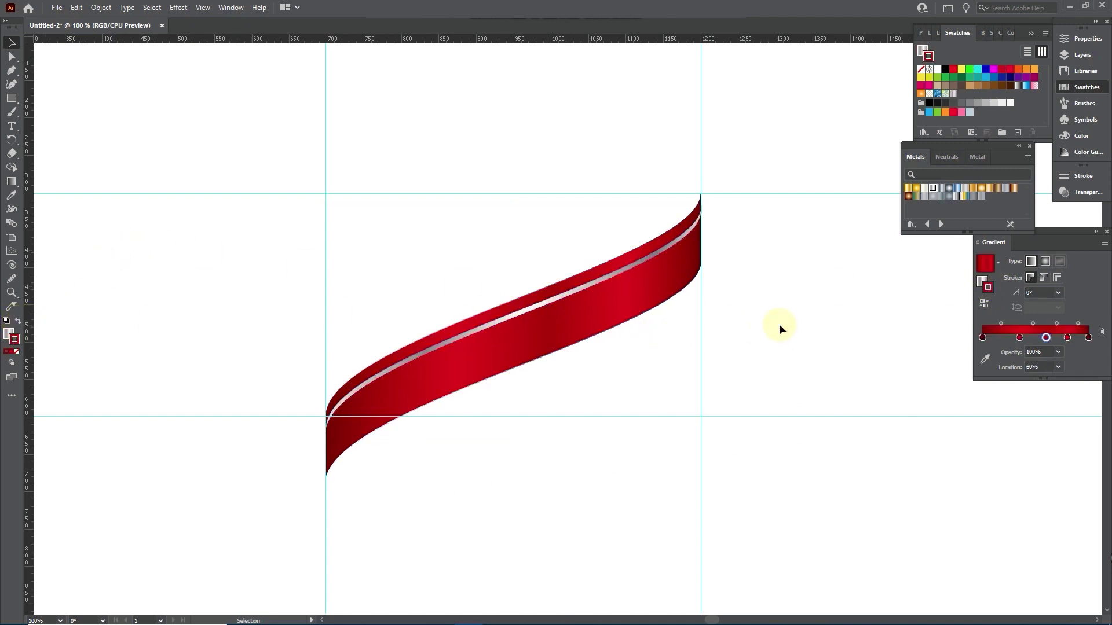
- Duplicate the silver strip about 33 px straight down on the ribbon and deselect the copy
drag(324, 438, 546, 334)
click(545, 300)
click(767, 325)
- Select the lower silver strip and set its stroke to None
scroll(703, 224, up, 3)
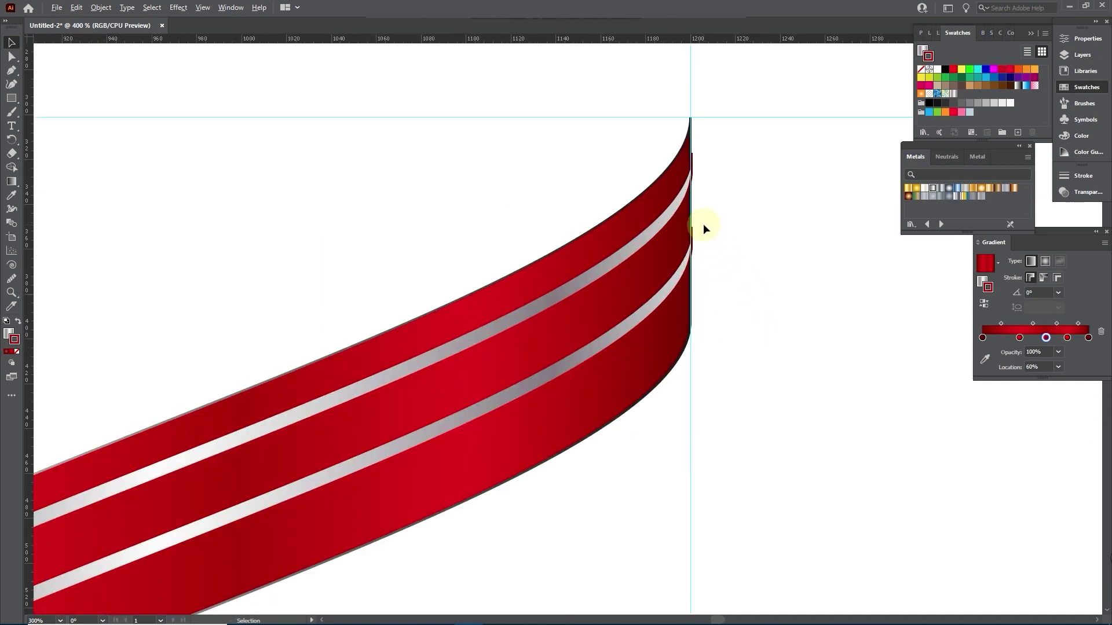
scroll(703, 224, up, 2)
click(672, 298)
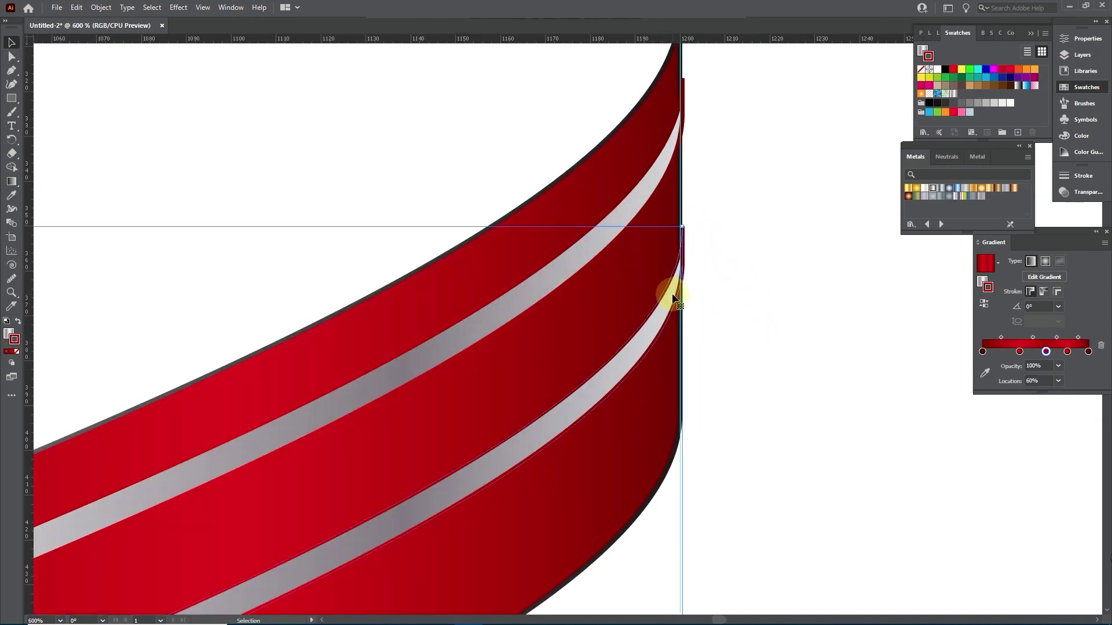
click(987, 289)
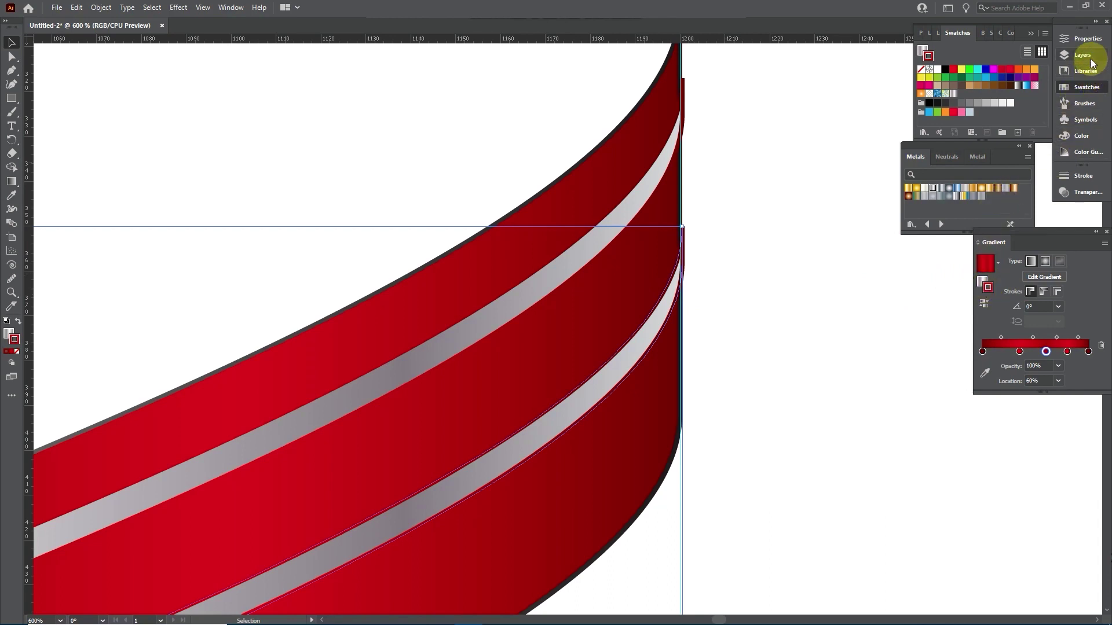
click(1086, 38)
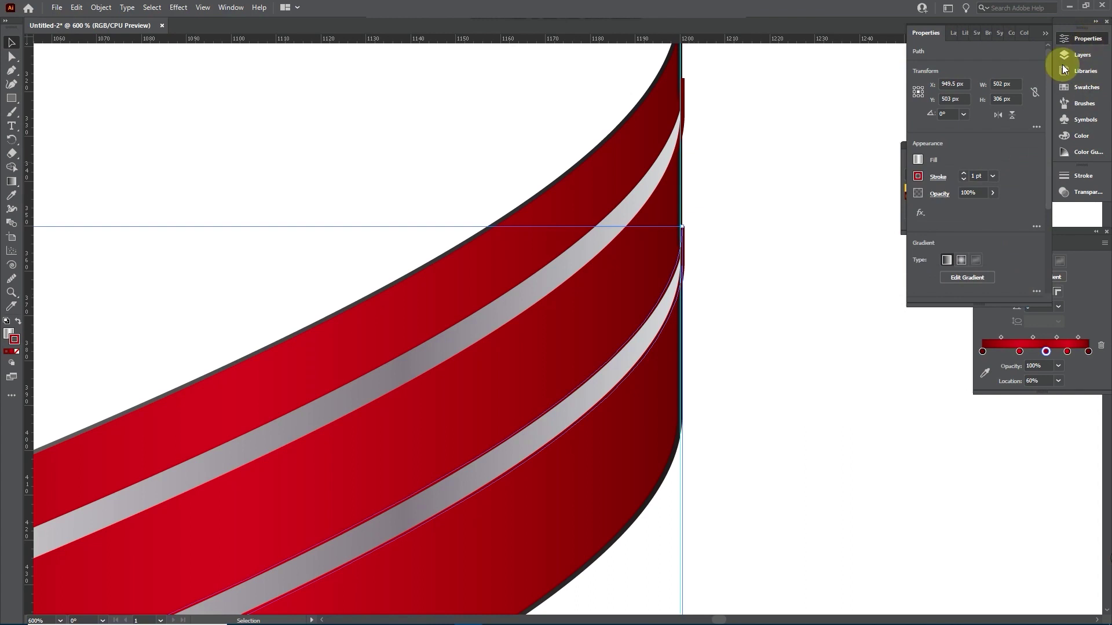
click(923, 175)
click(792, 219)
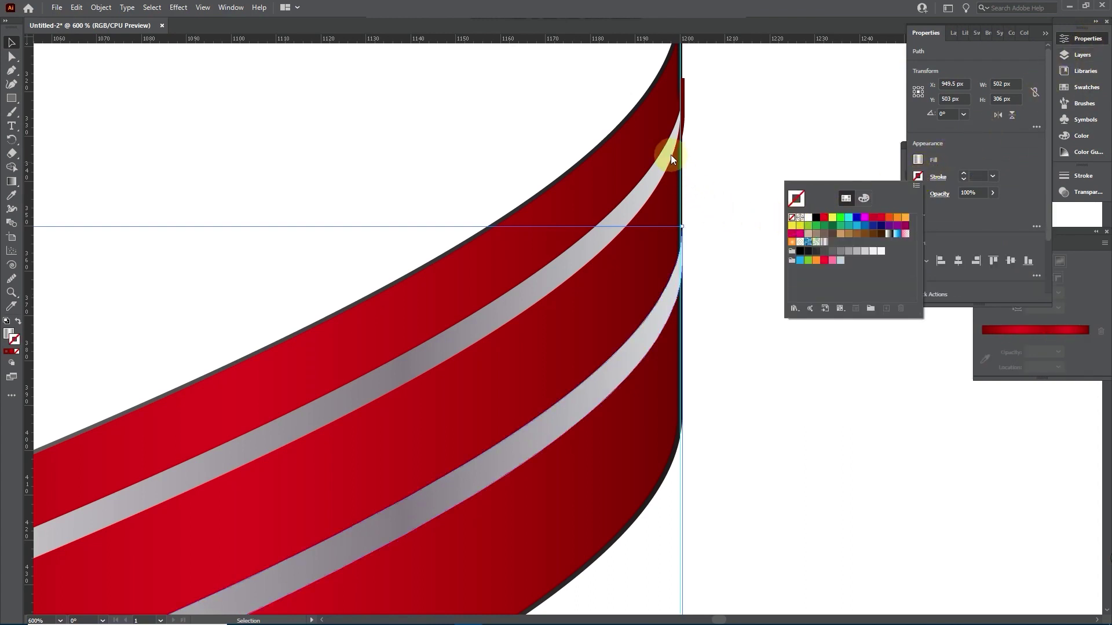
- Select the upper silver strip and set its stroke to None
click(678, 93)
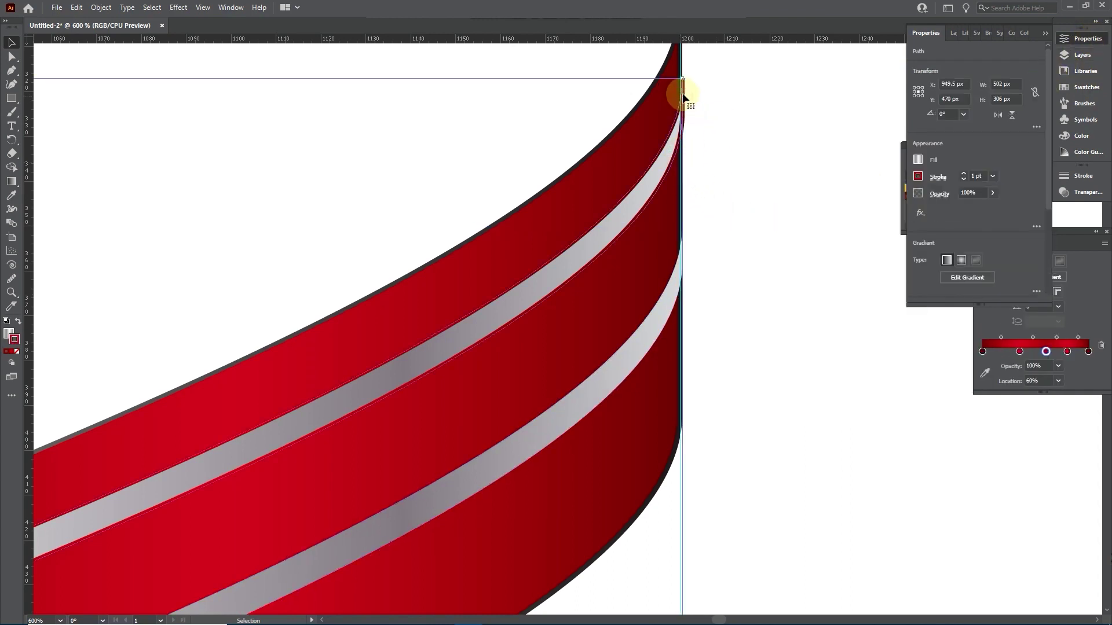
click(918, 176)
click(793, 219)
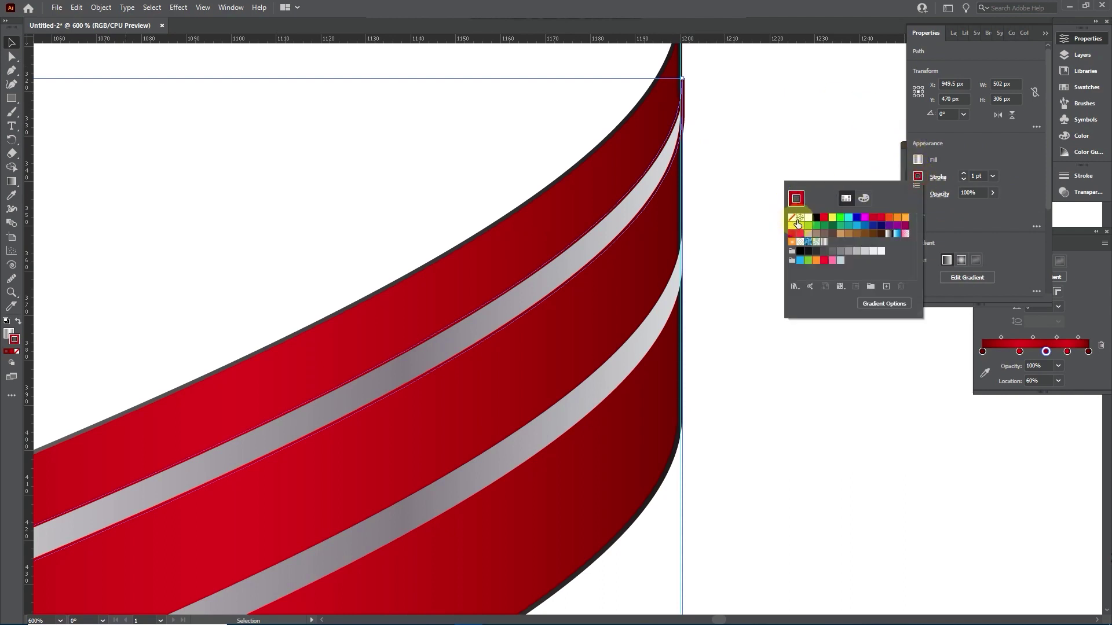
click(751, 142)
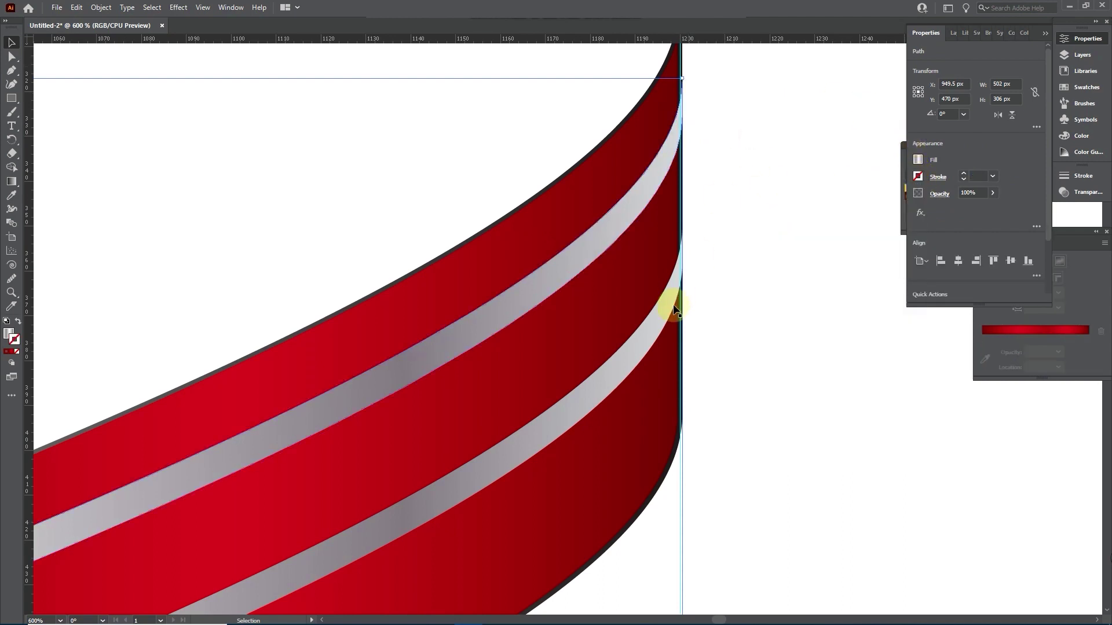
- Select the red ribbon and remove its gradient stroke by setting it to None
click(665, 74)
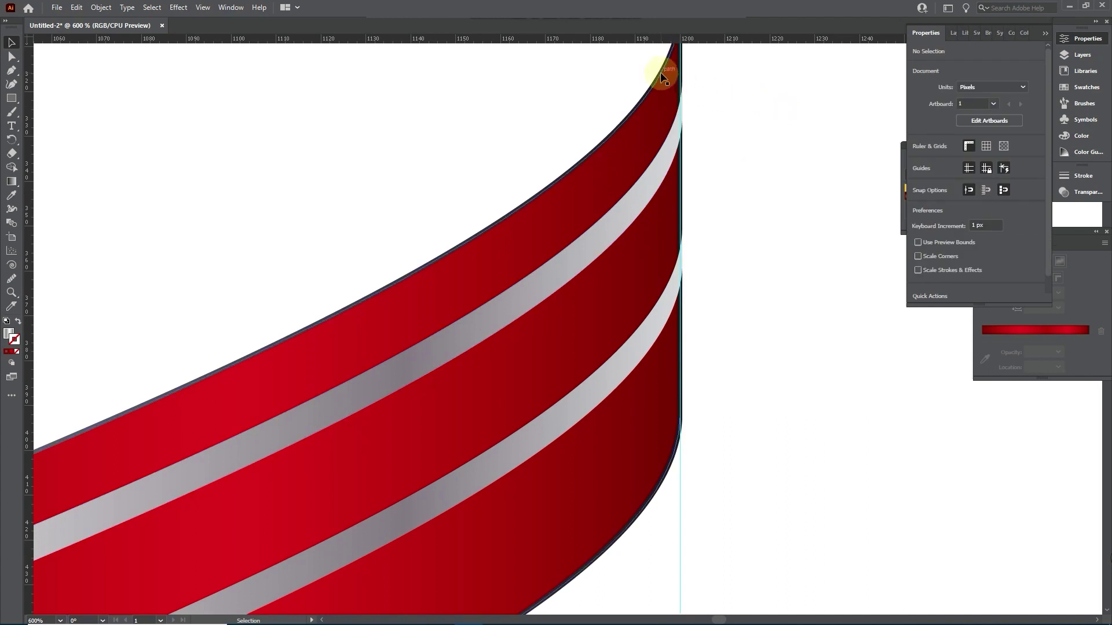
click(917, 176)
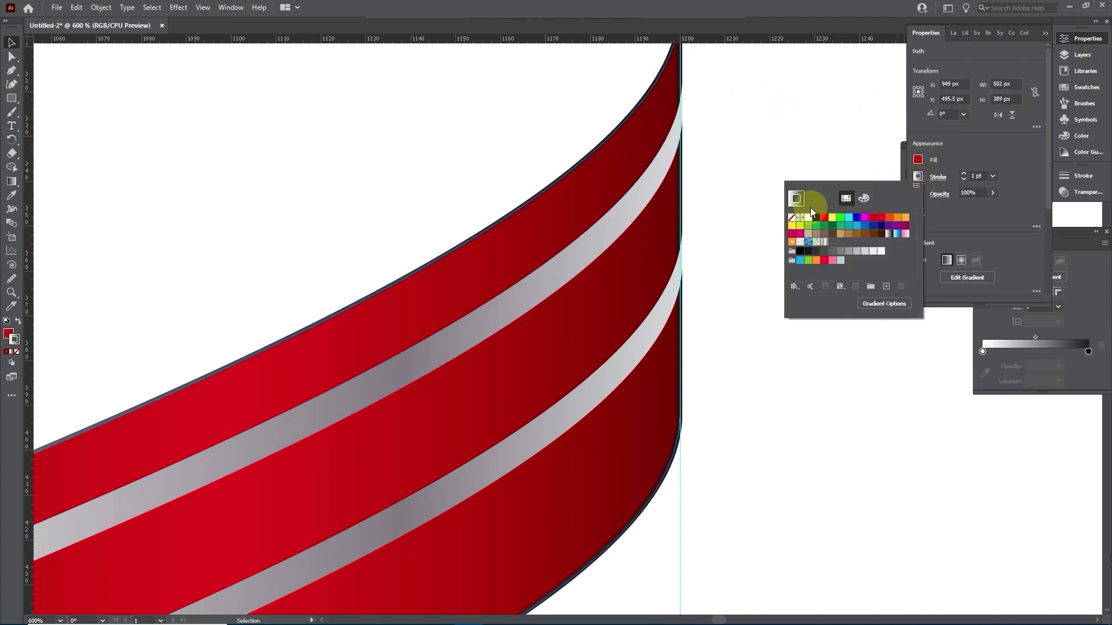
click(790, 219)
click(756, 121)
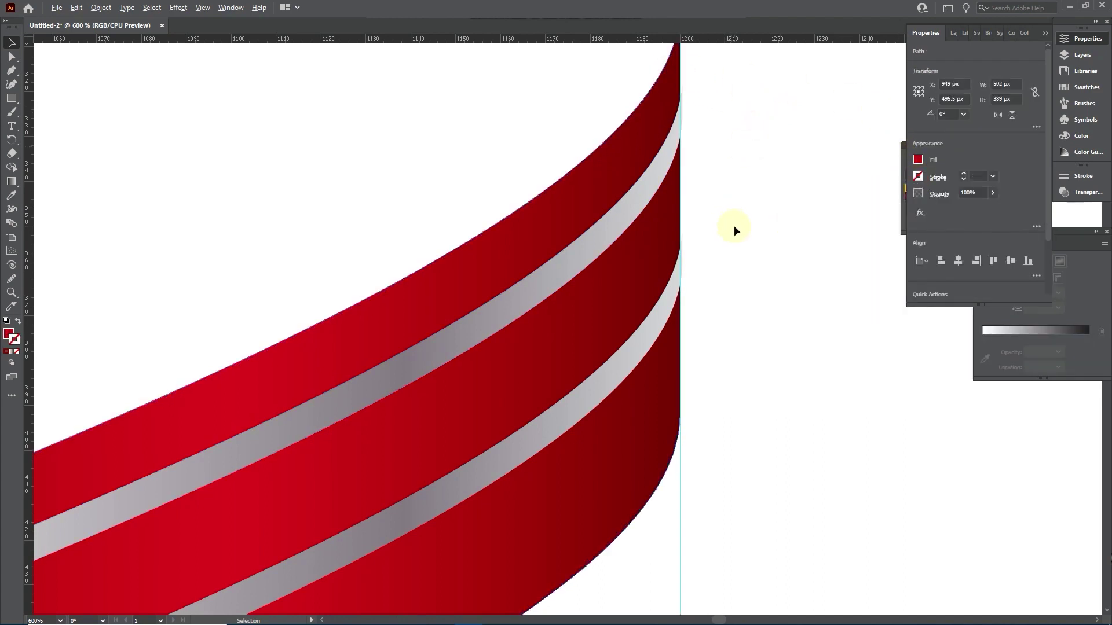
- Try to pull the upper silver strip's side in slightly to line up with the ribbon's end
click(679, 115)
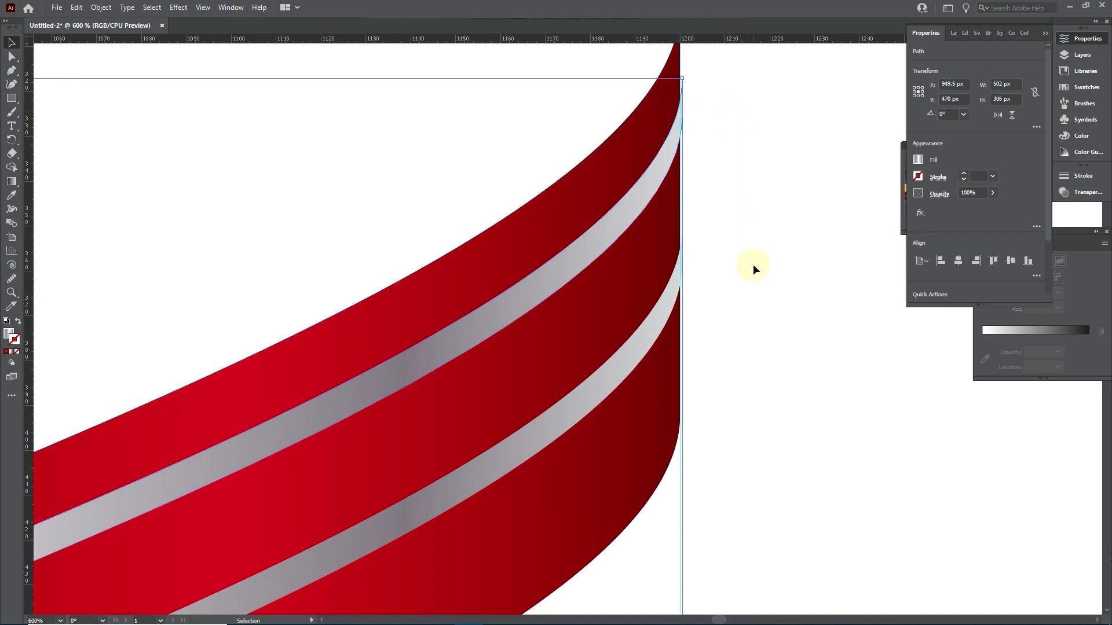
scroll(753, 264, down, 3)
scroll(759, 414, down, 2)
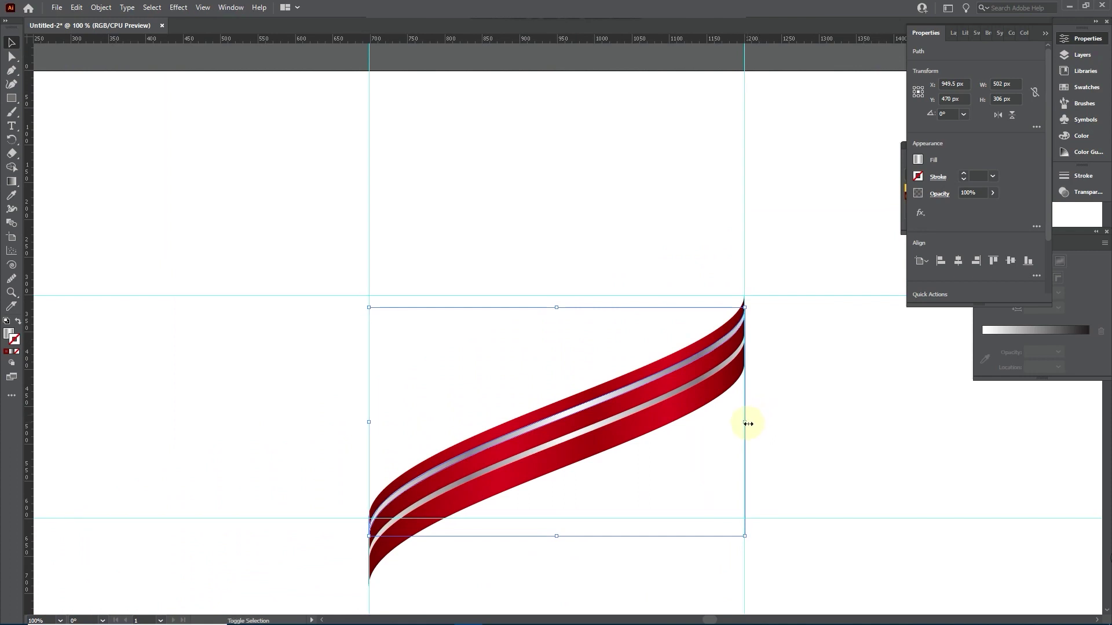
drag(748, 424, 746, 424)
click(814, 388)
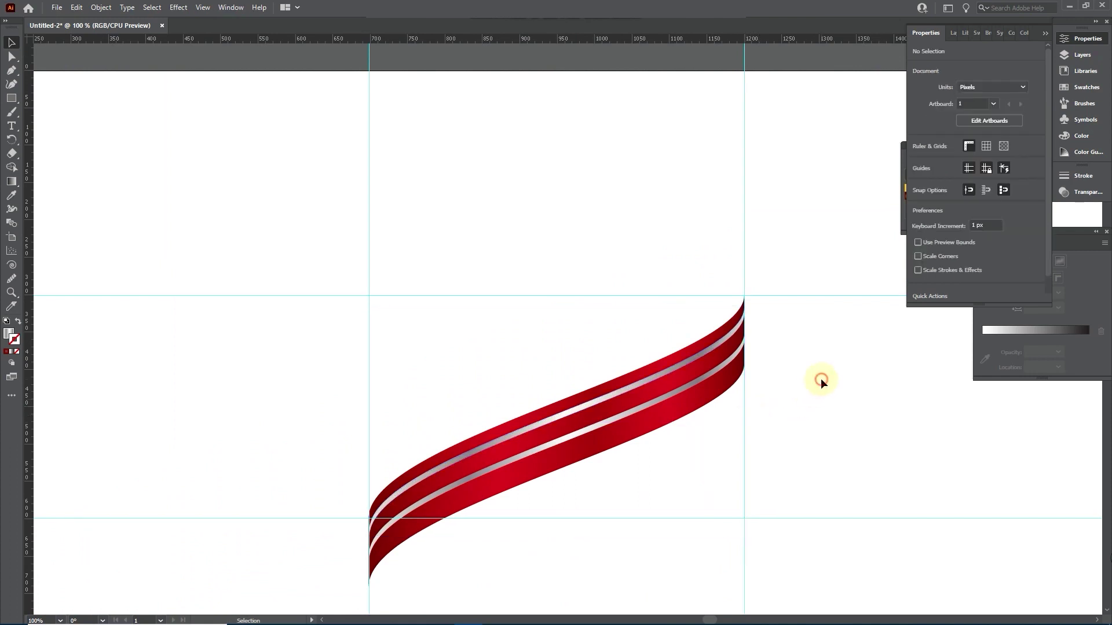
scroll(821, 380, down, 5)
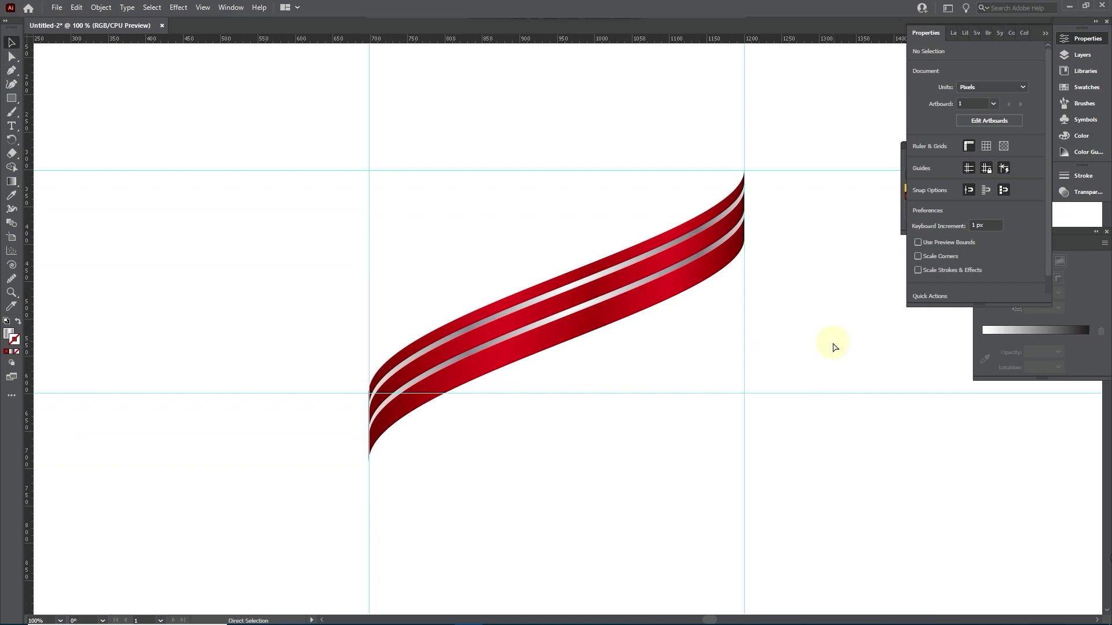
key(ctrl+z)
drag(747, 296, 744, 294)
click(796, 293)
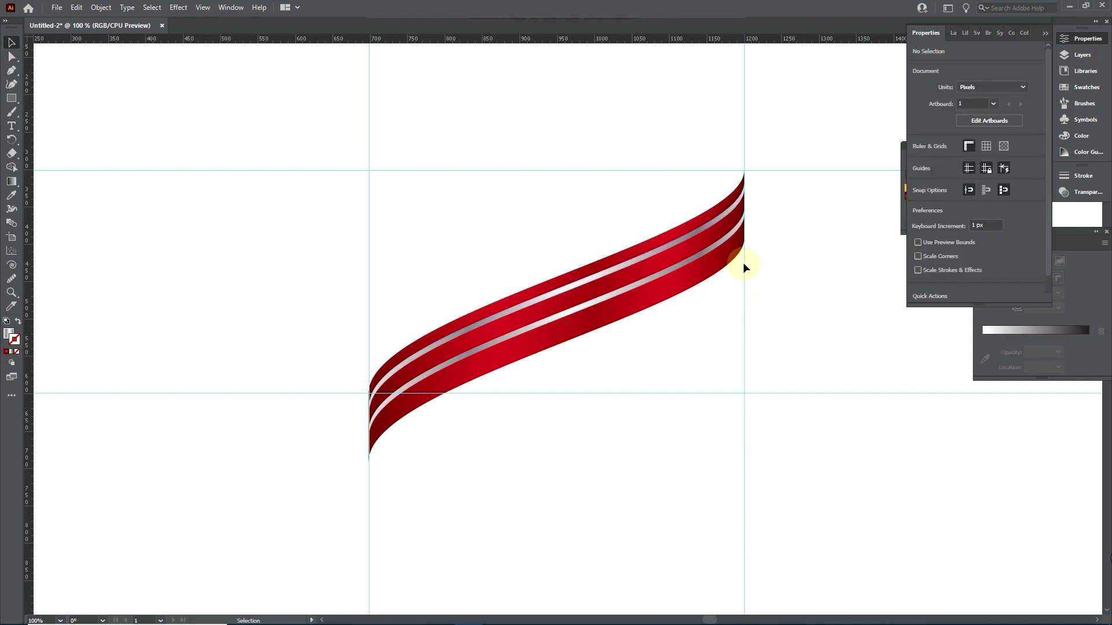
- Nudge the lower silver strip down to a Y position of 520 px, close to the ribbon's lower edge
click(727, 238)
key(Down)
key(Down)
key(Down)
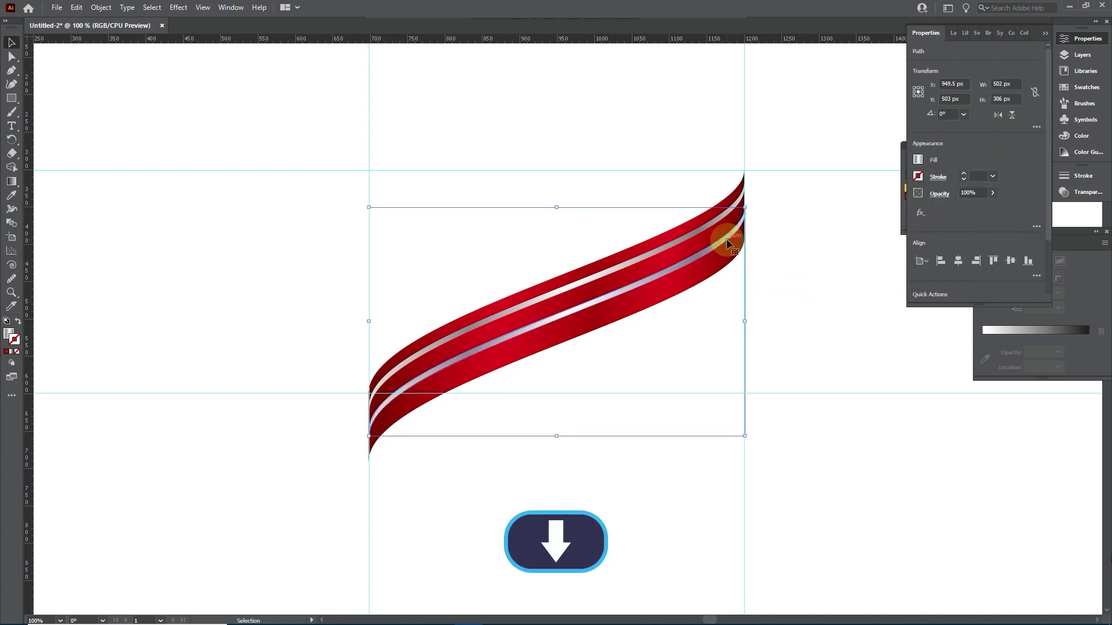
key(shift+Down)
key(shift+Down)
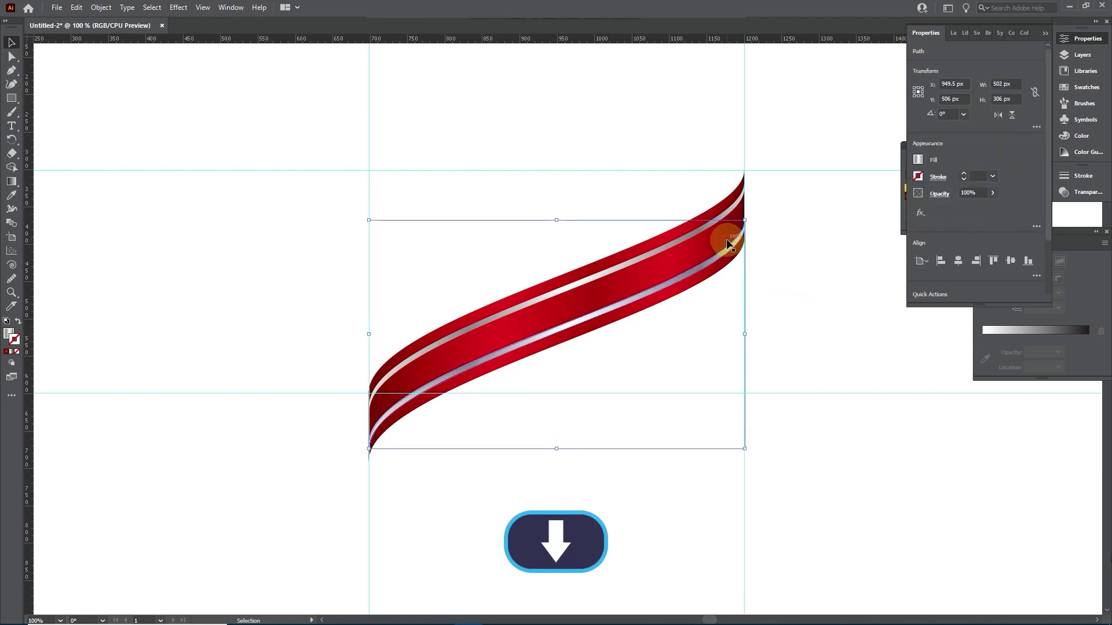
key(Up)
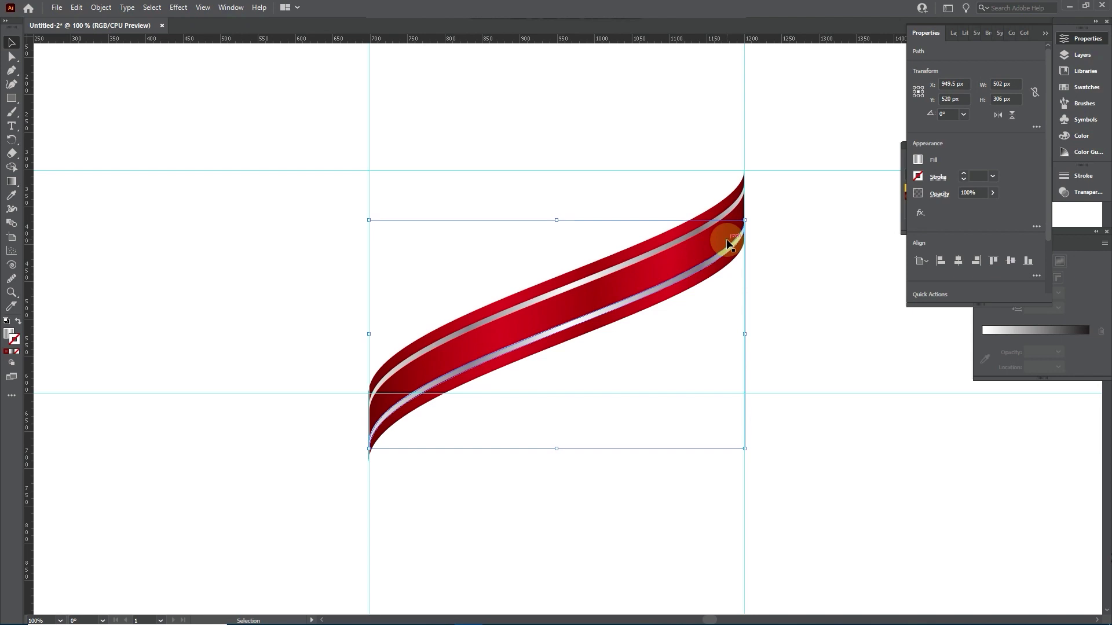
- Nudge the lower silver strip down by 1 px, deselect it and check its fit at the ribbon's upper end
key(Down)
click(821, 245)
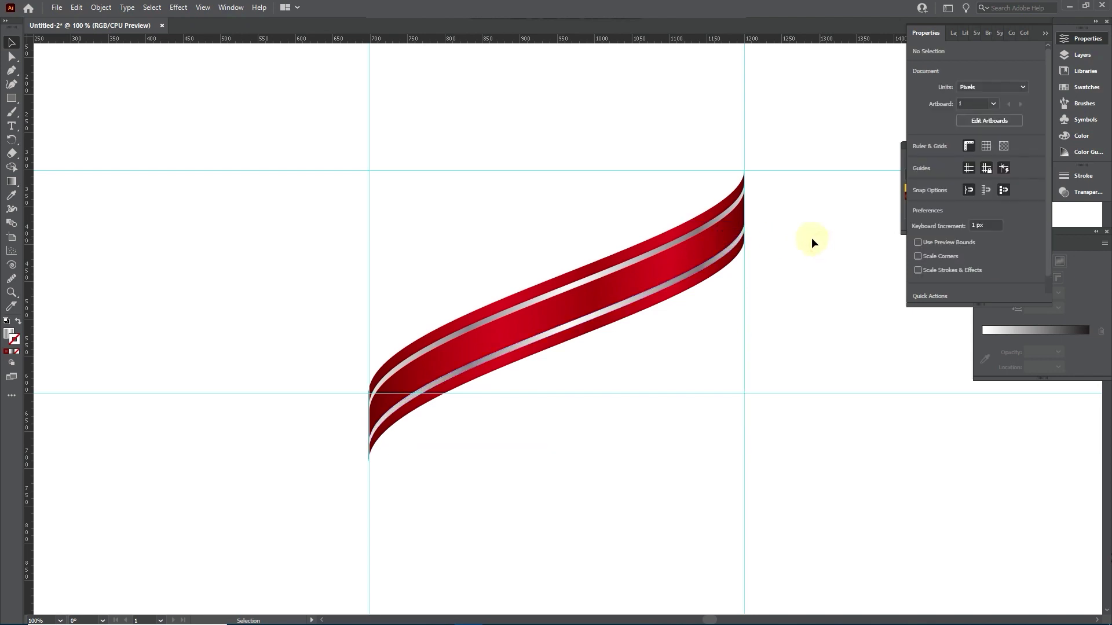
scroll(759, 245, up, 4)
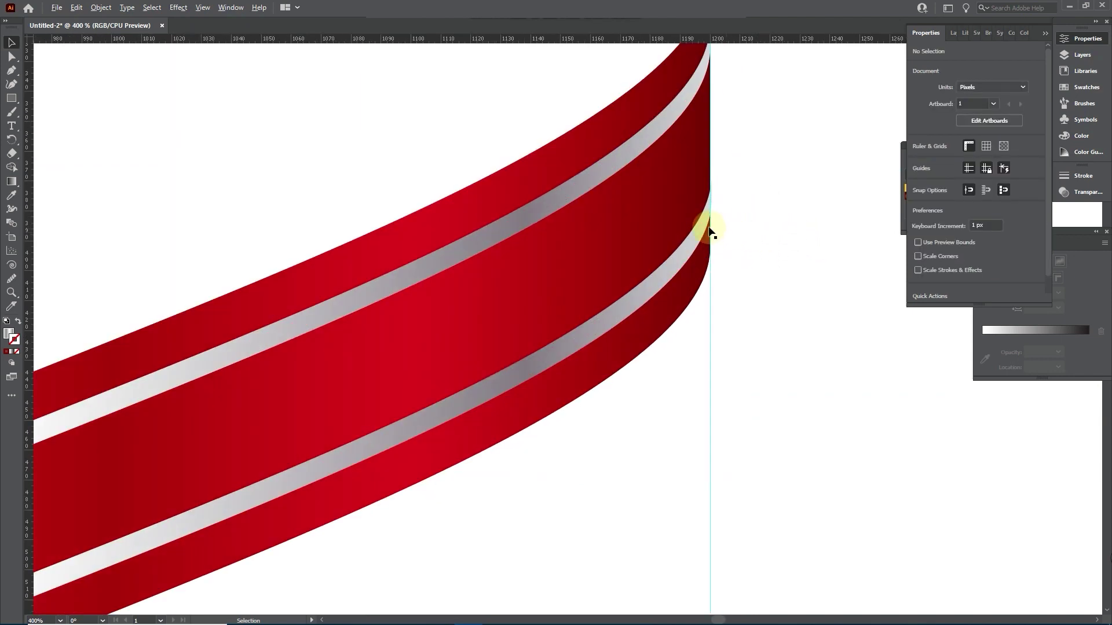
scroll(735, 245, down, 6)
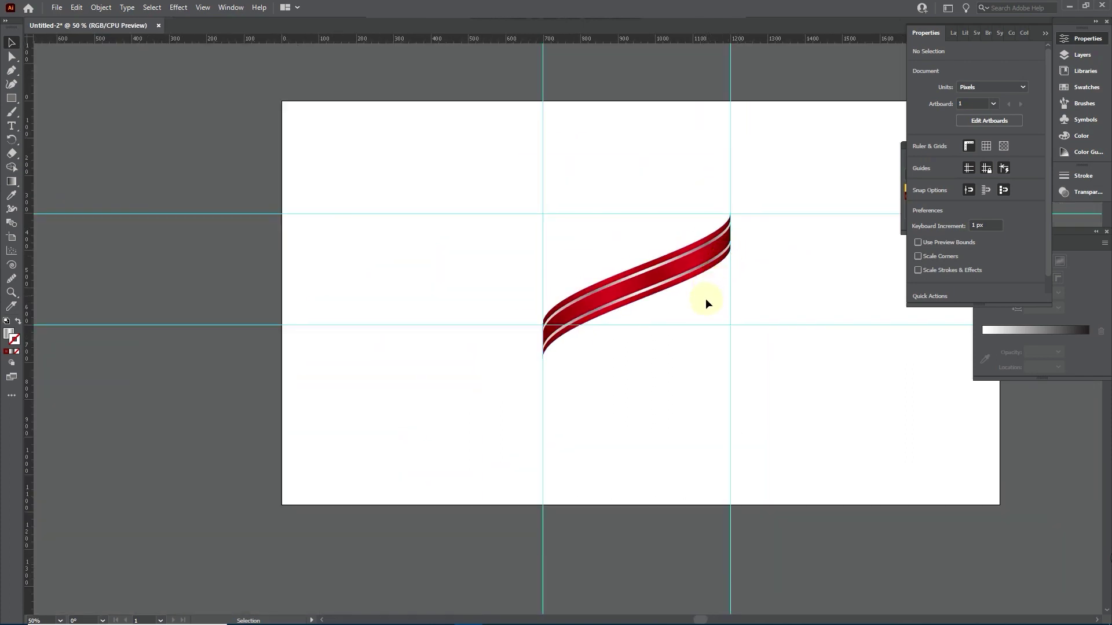
- Duplicate the red ribbon without its strips straight below the original and reflect the copy across the vertical axis
click(709, 256)
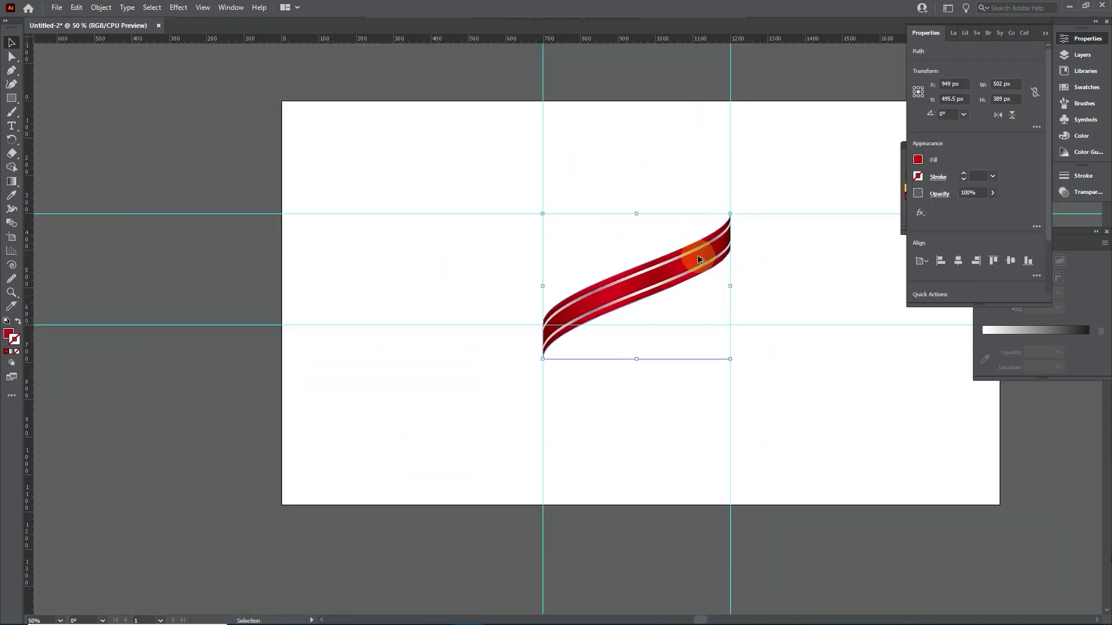
drag(690, 258, 688, 340)
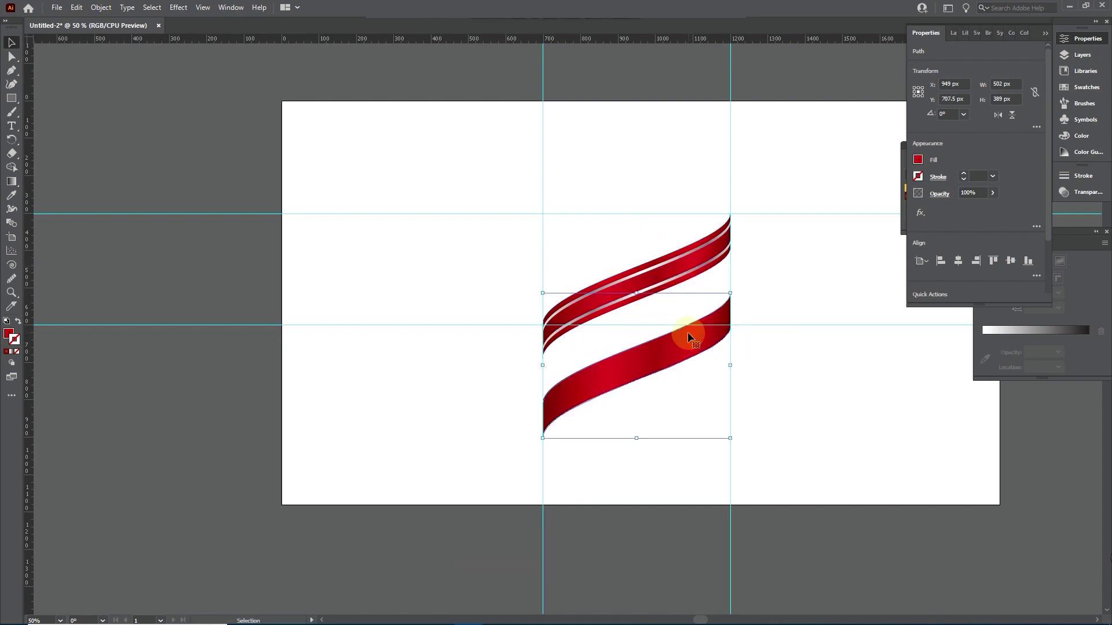
click(101, 7)
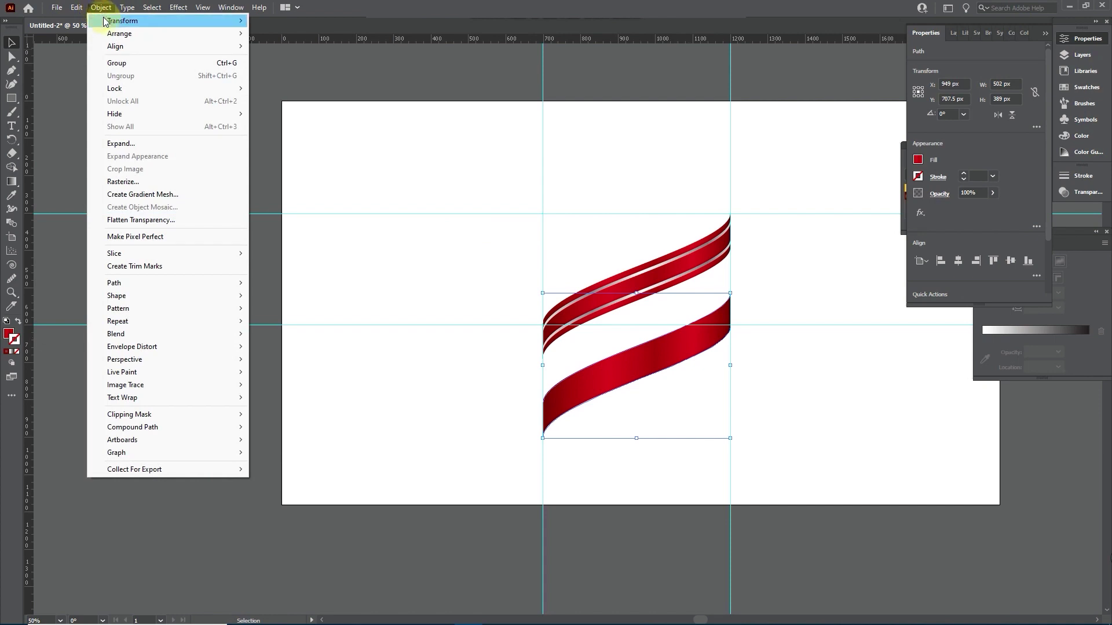
mouse_move(106, 22)
click(272, 60)
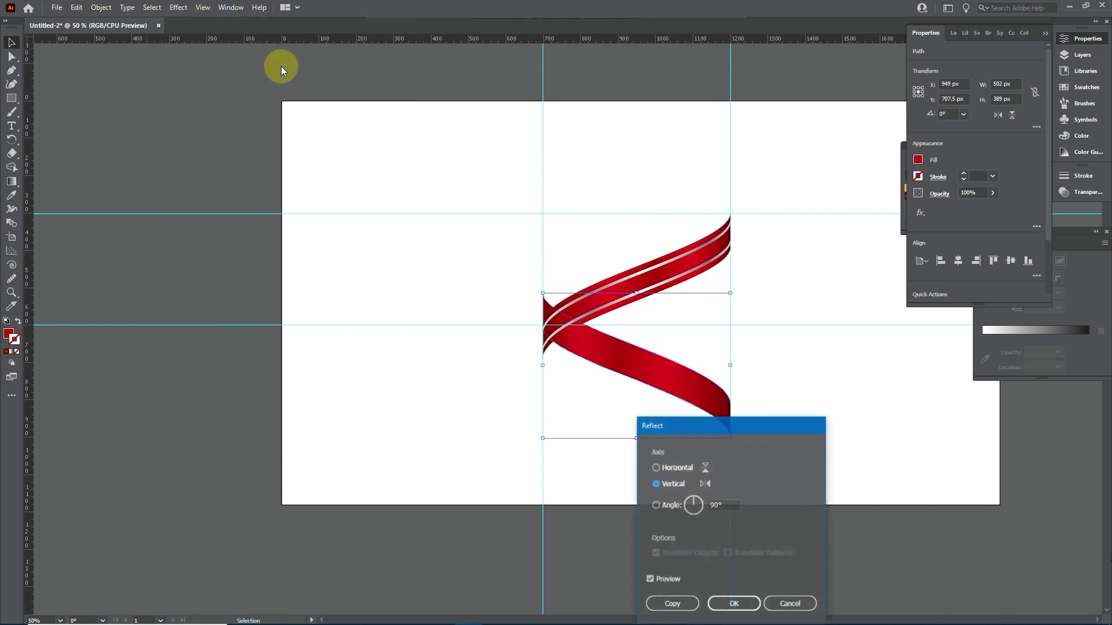
drag(731, 426, 856, 322)
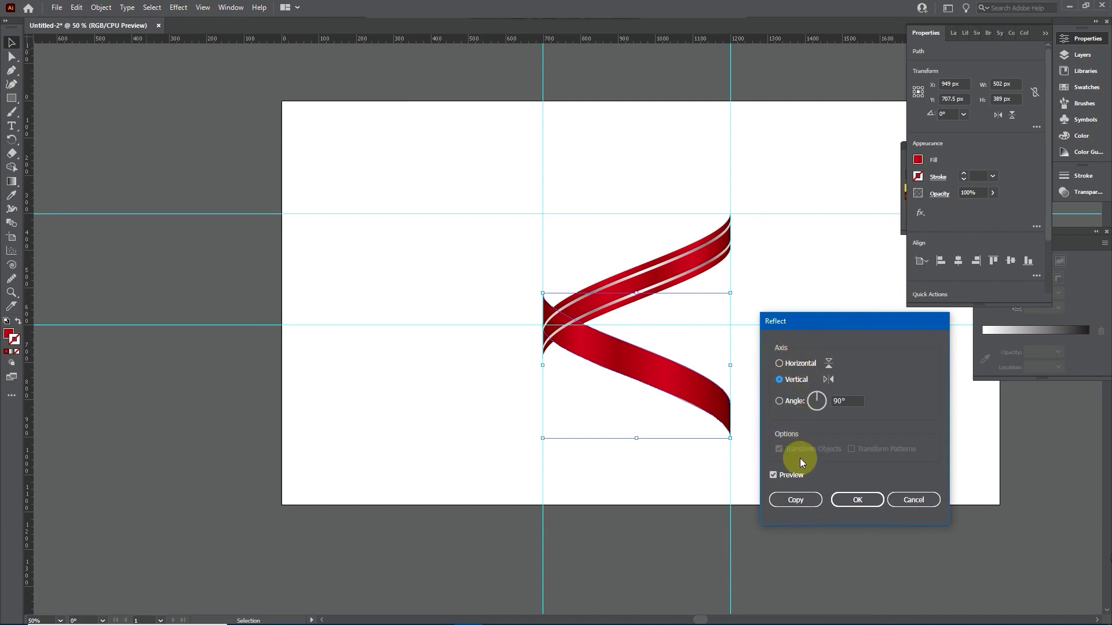
click(855, 500)
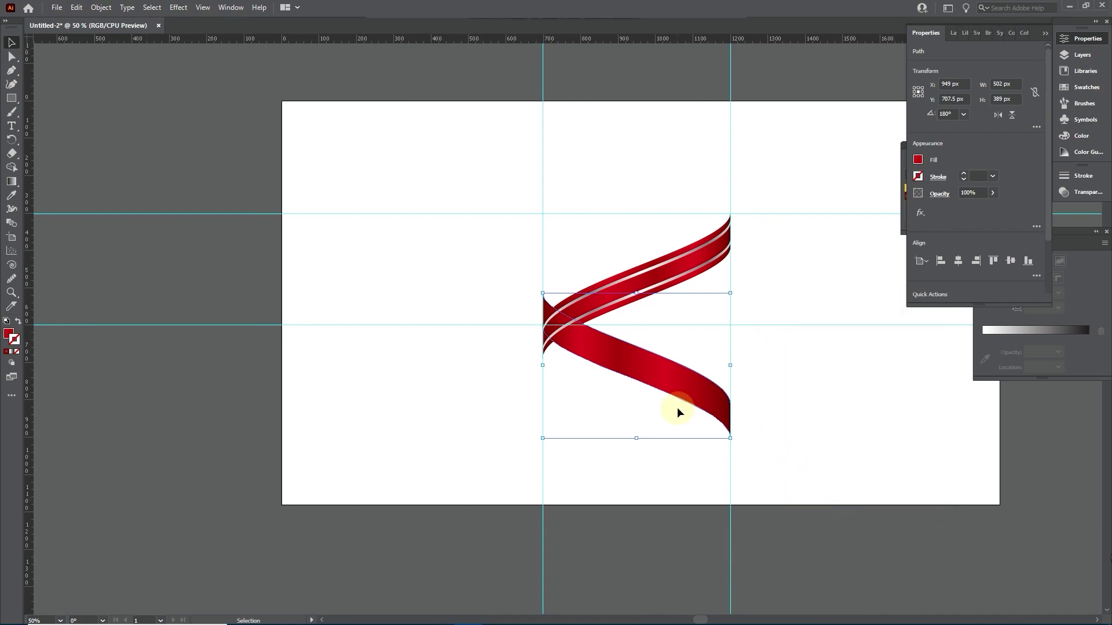
- Nudge the reflected ribbon down to a Y position of 797.5 px so its end meets the striped ribbon's lower end
key(shift+Down)
key(shift+Down)
key(shift+Down)
key(shift+Down)
key(shift+Down)
key(shift+Down)
key(shift+Down)
key(shift+Down)
key(shift+Down)
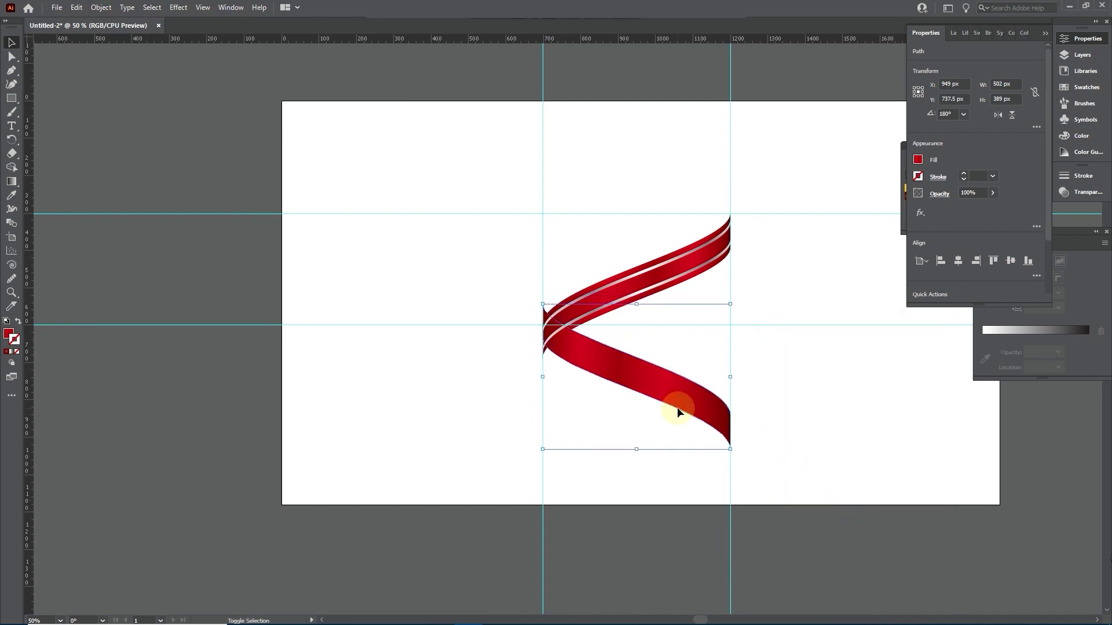
scroll(586, 347, up, 3)
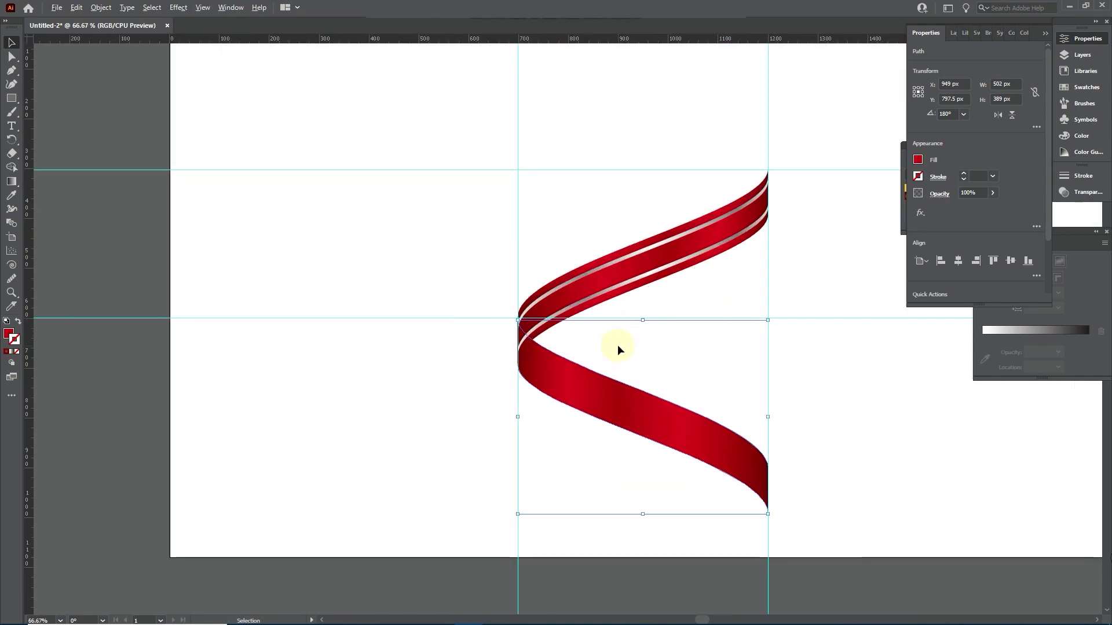
scroll(259, 310, right, 1)
click(260, 311)
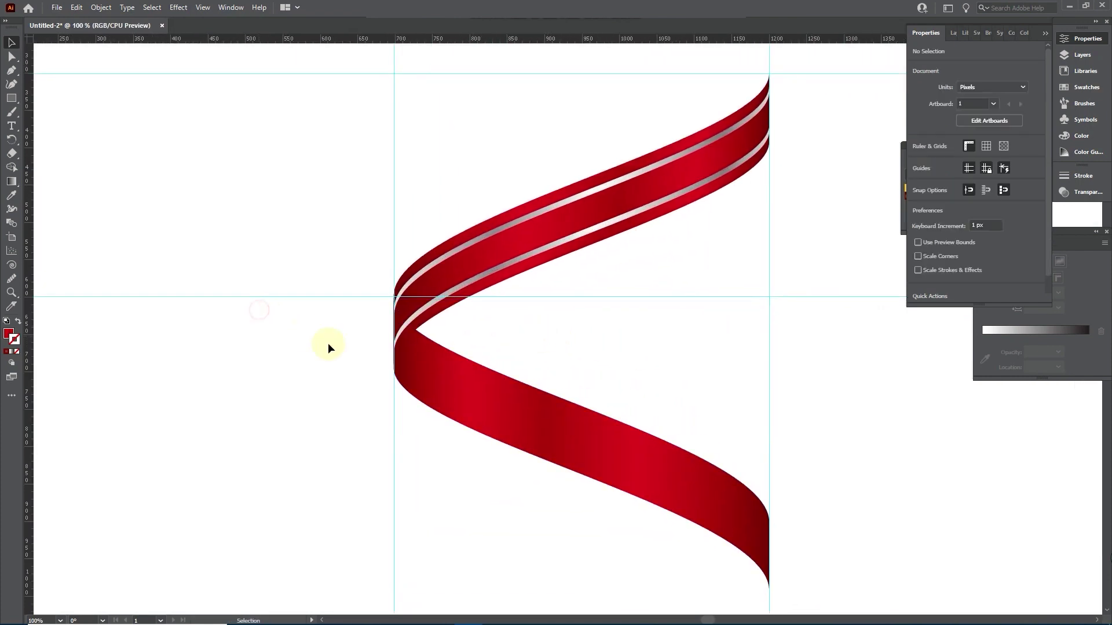
- Send the reflected ribbon to the back, behind the striped ribbon
click(519, 400)
click(851, 369)
click(432, 371)
right_click(432, 372)
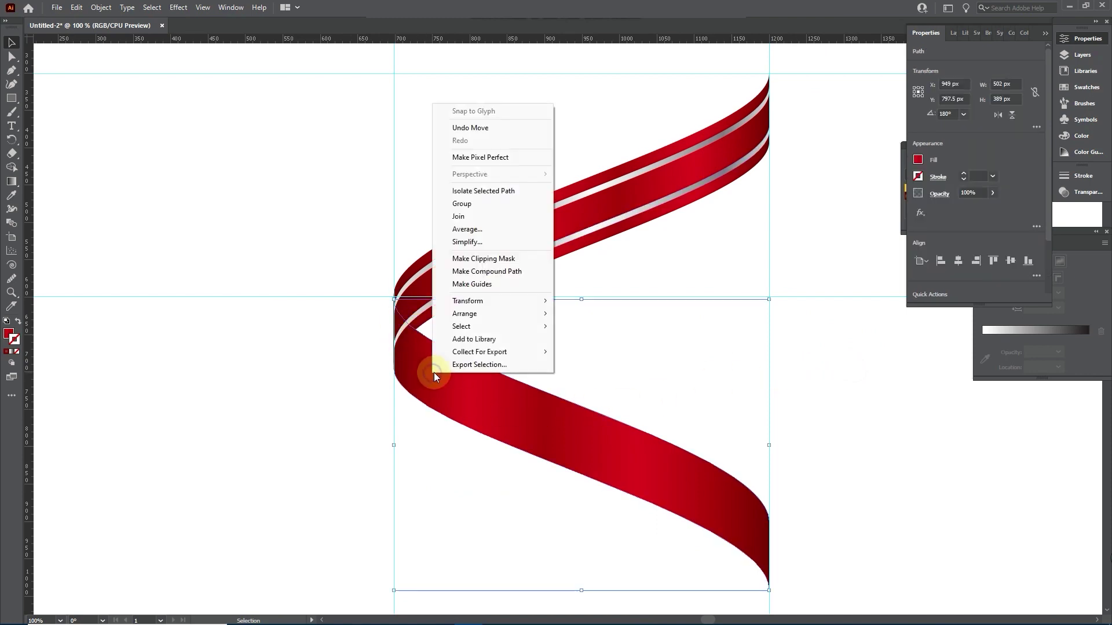
mouse_move(486, 320)
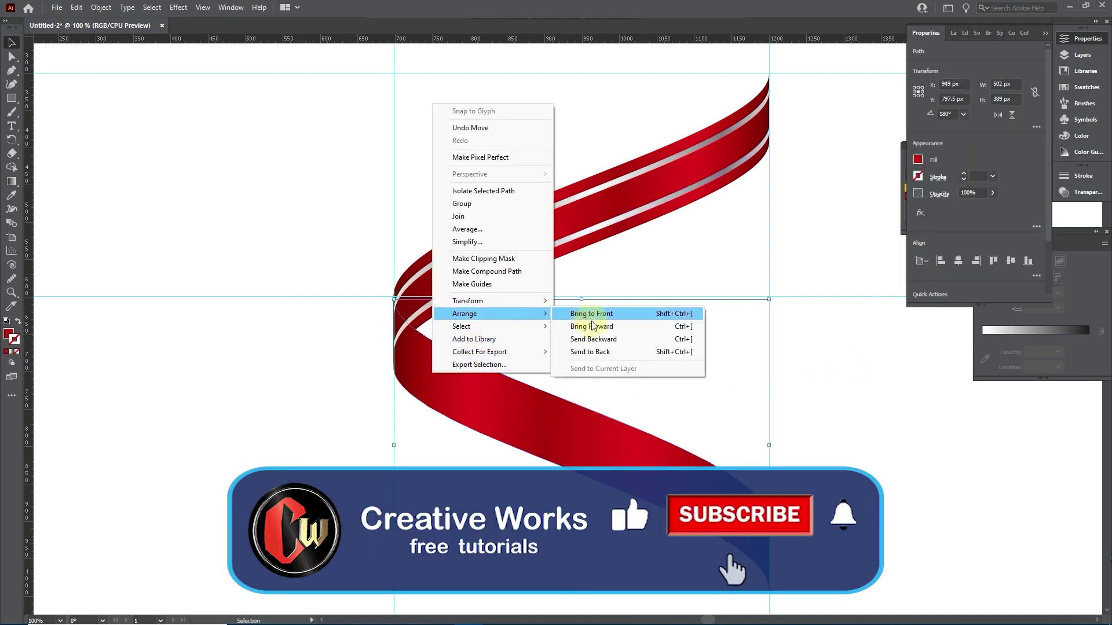
click(595, 353)
click(868, 406)
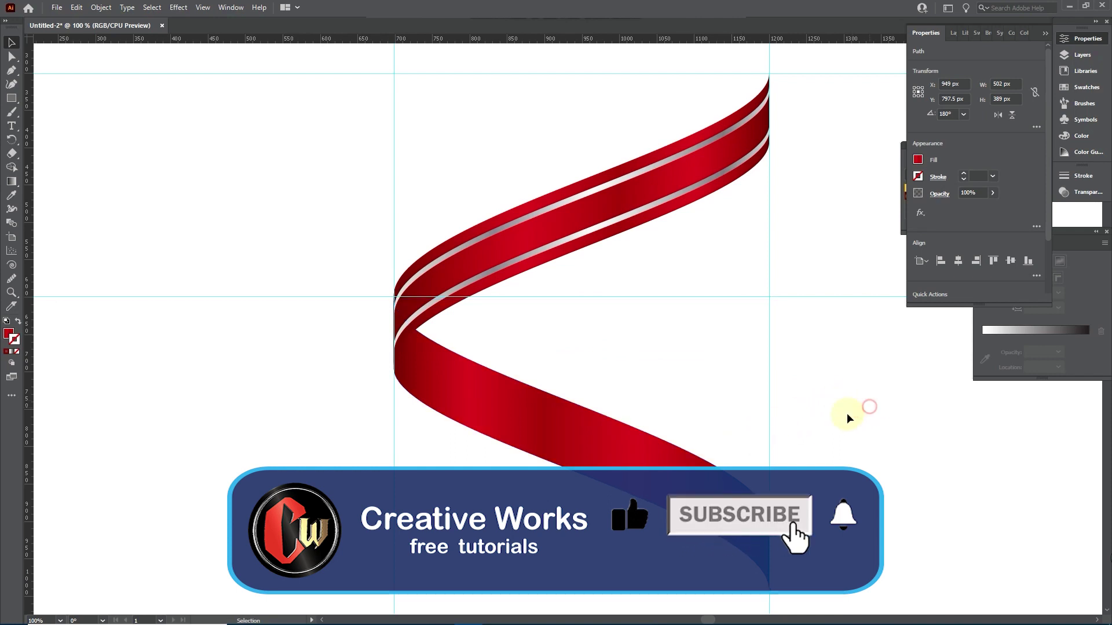
- Set the reflected ribbon's opacity to 80% and deselect it
click(670, 461)
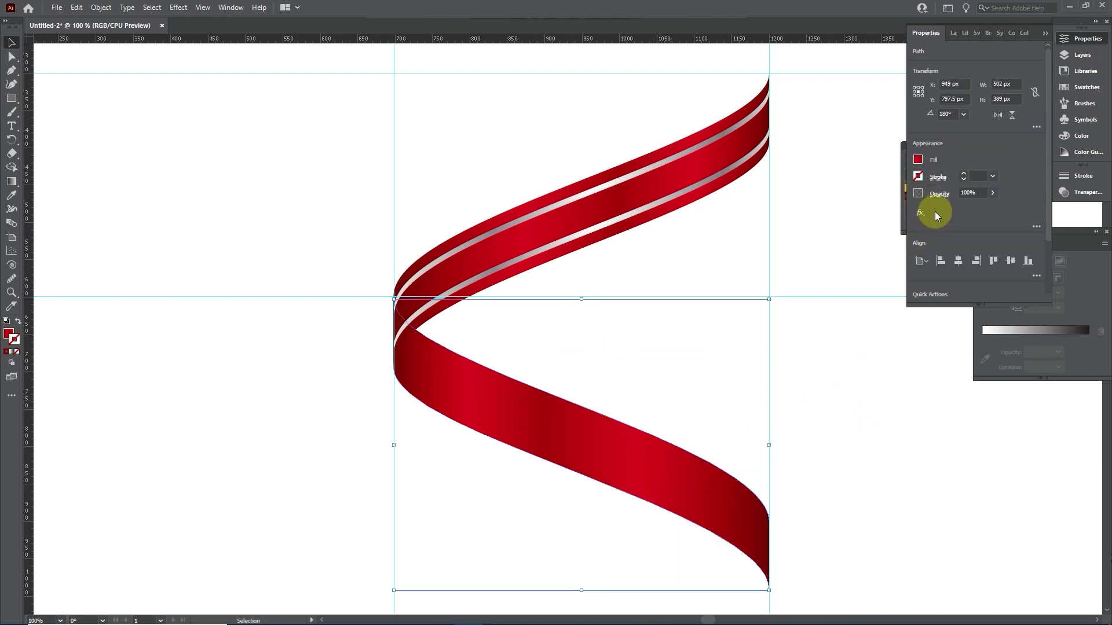
click(985, 194)
key(BackSpace)
text(80)
key(Return)
click(817, 290)
- Select both ribbon segments with the strips and move them up and left to about X 534, Y 368 px
scroll(543, 350, down, 2)
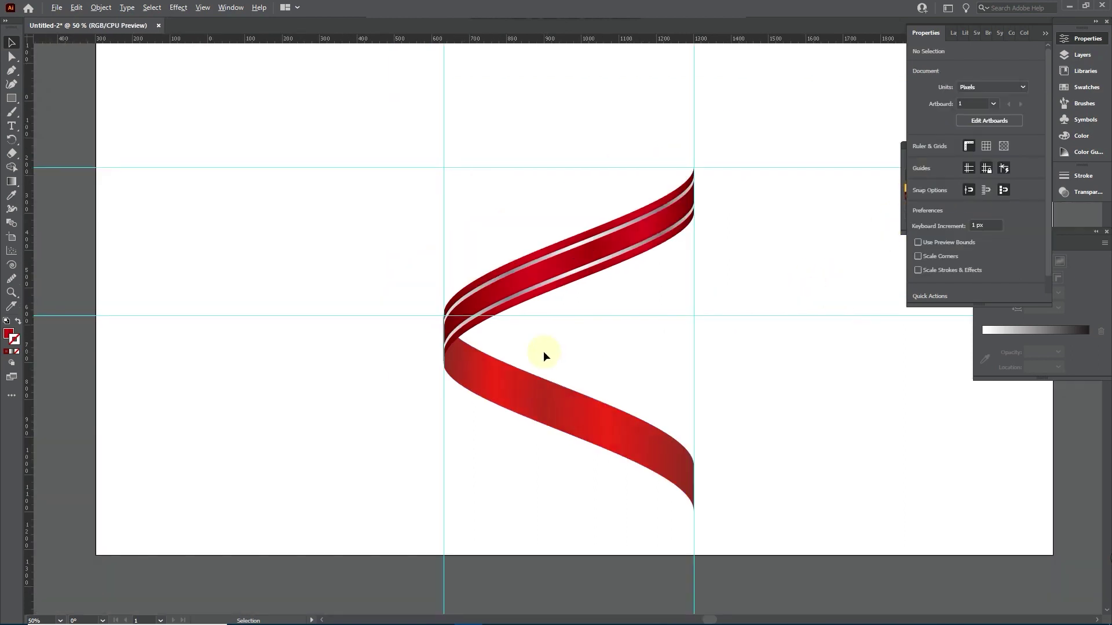
scroll(543, 351, down, 1)
scroll(581, 347, down, 2)
drag(583, 315, 568, 377)
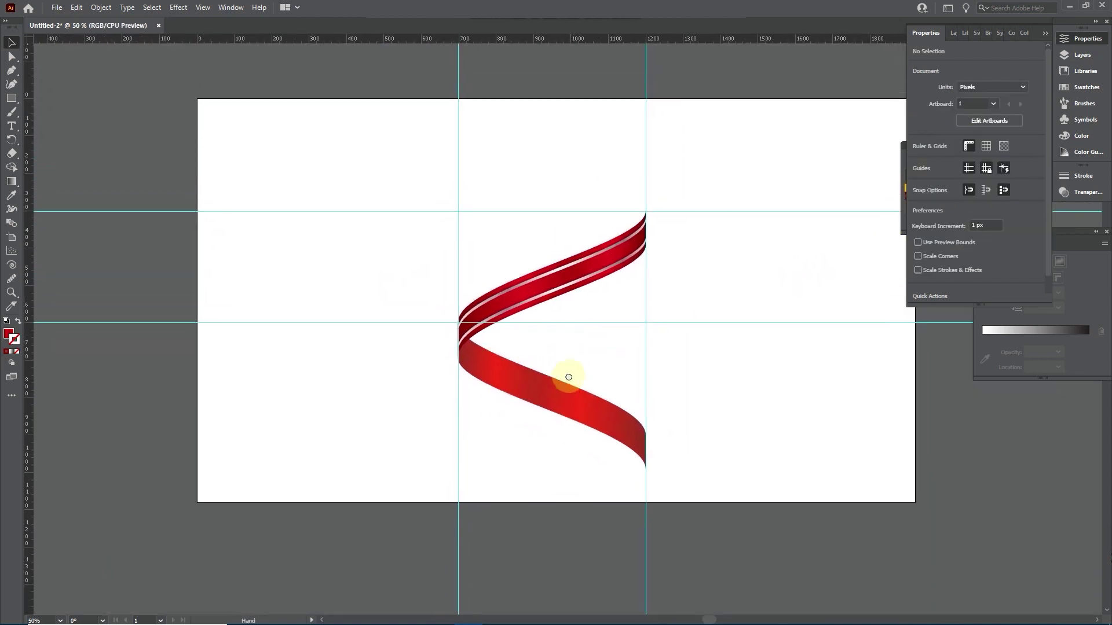
scroll(569, 375, up, 1)
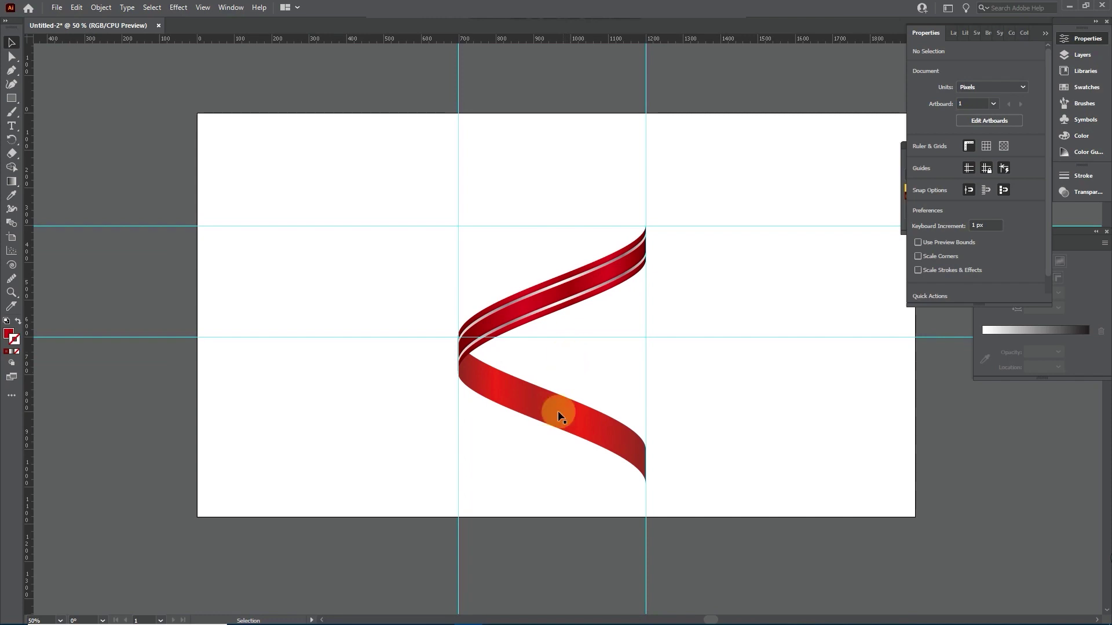
drag(571, 457, 365, 207)
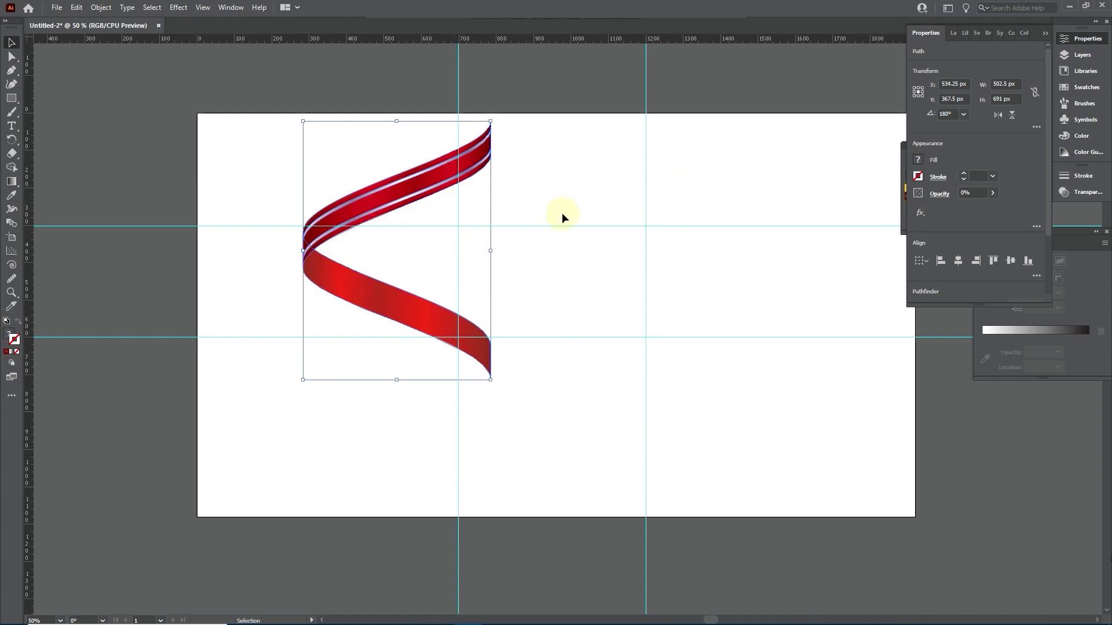
- Hide the guides and deselect the ribbon artwork
click(202, 8)
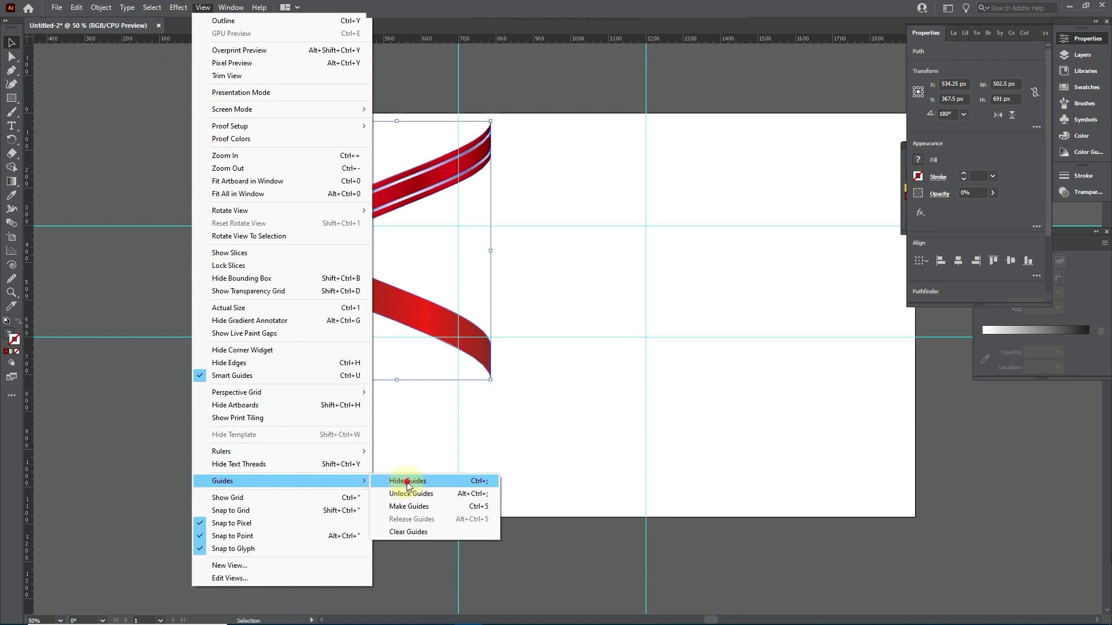
click(411, 481)
click(627, 300)
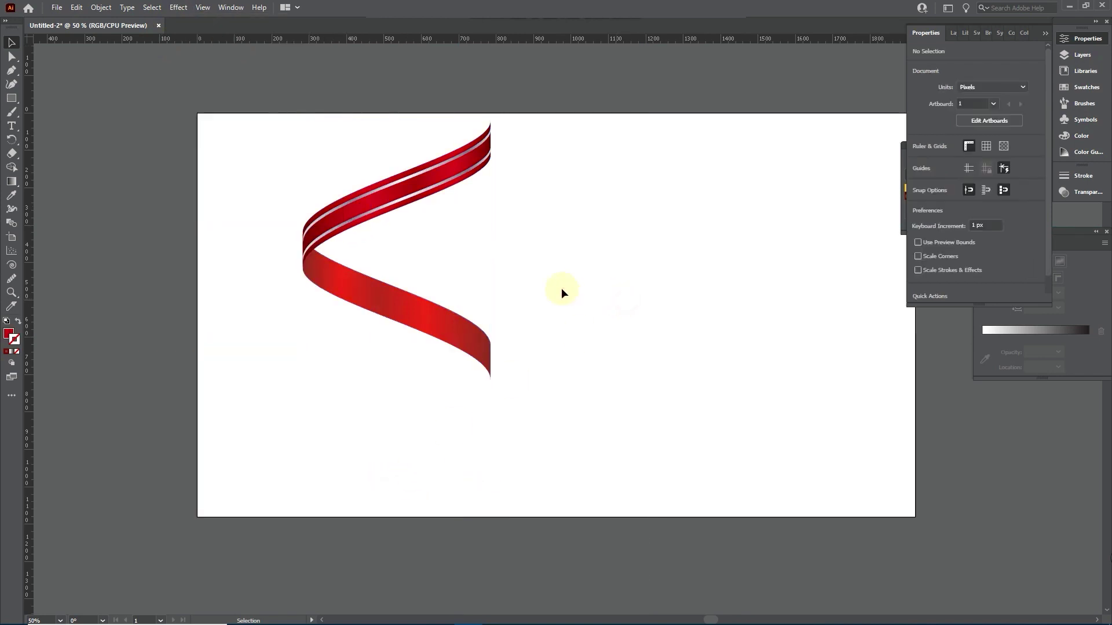
- Group the upper ribbon with its silver strips and duplicate the group straight down to continue the spiral
click(463, 198)
right_click(443, 169)
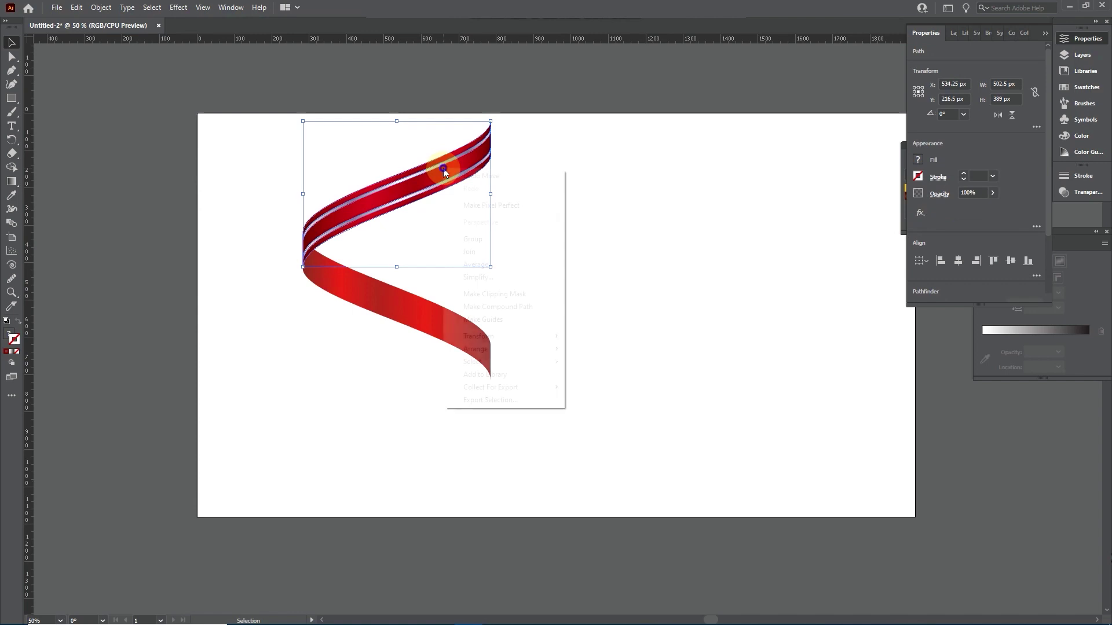
click(473, 238)
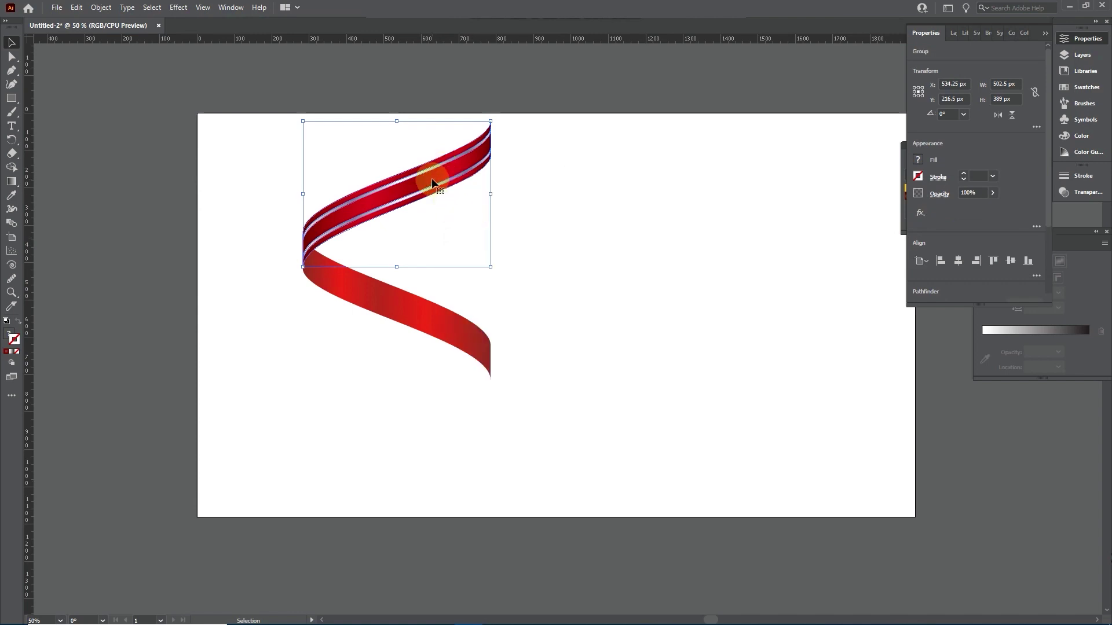
drag(432, 179, 431, 406)
click(529, 363)
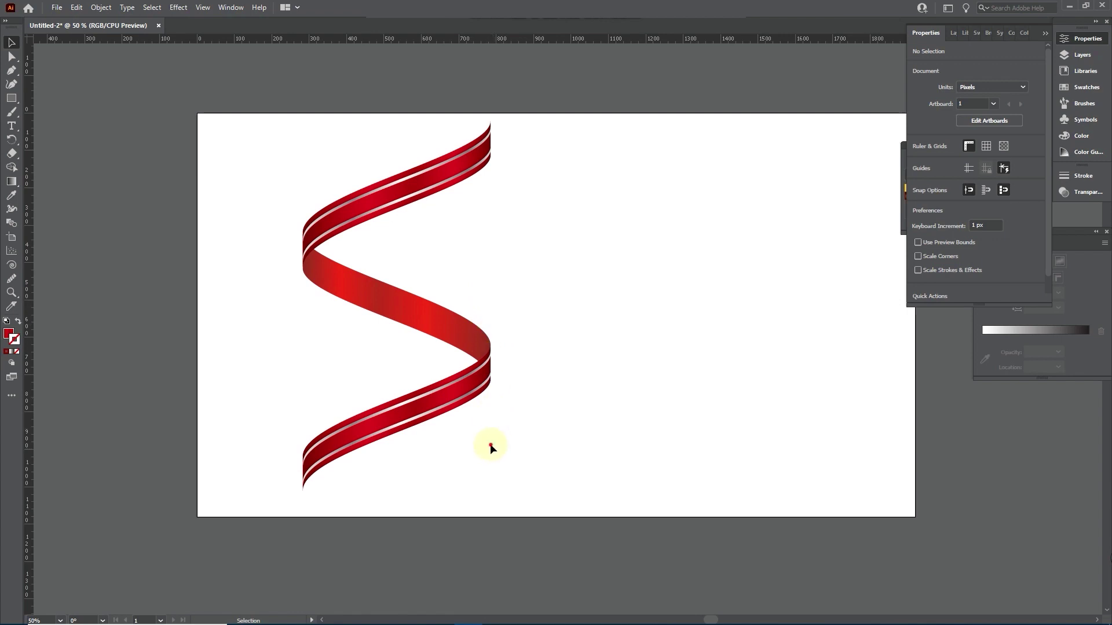
- Move the whole spiral ribbon further left on the artboard and place the Gradient panel clear of the Properties panel
drag(490, 447, 348, 188)
click(538, 234)
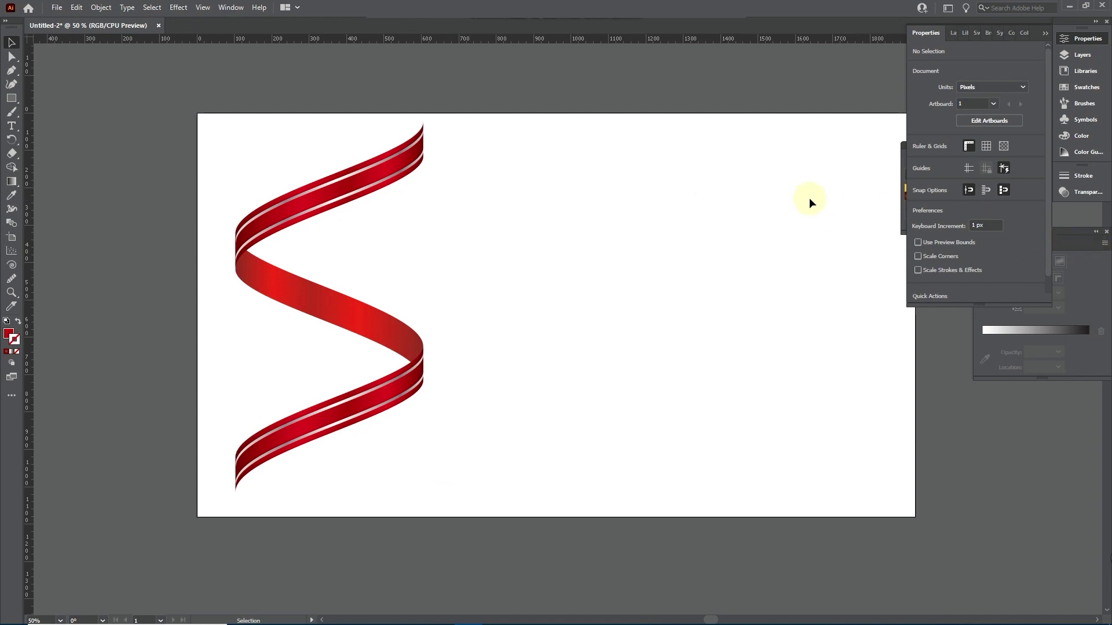
drag(1073, 248, 1061, 324)
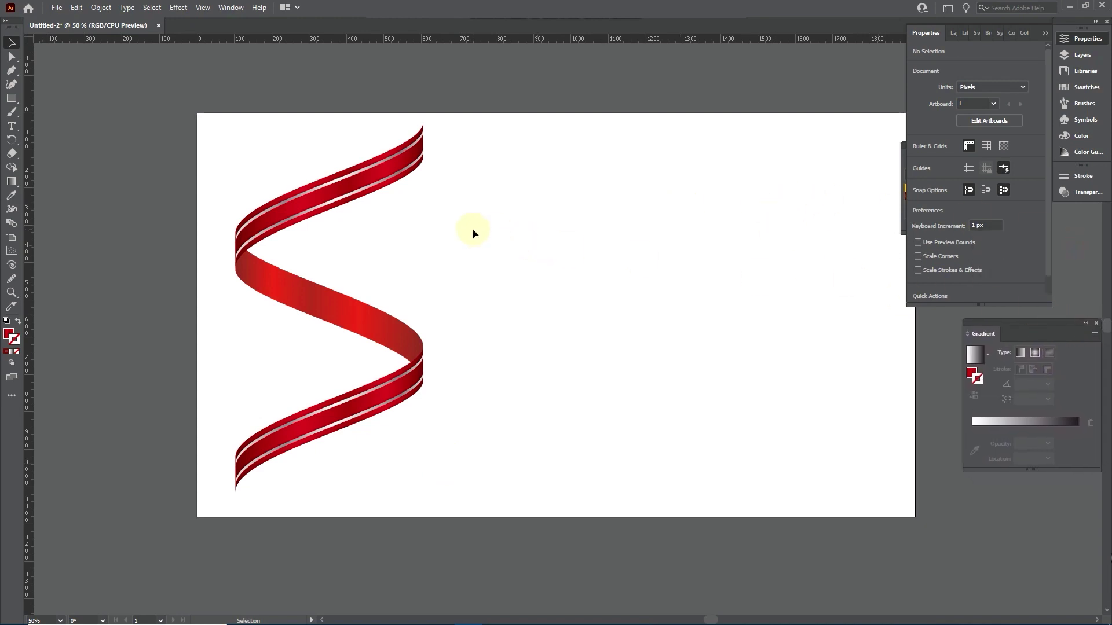
- Duplicate the whole spiral ribbon to the right, at about X 1019, Y 519 px
click(360, 335)
drag(320, 197, 579, 208)
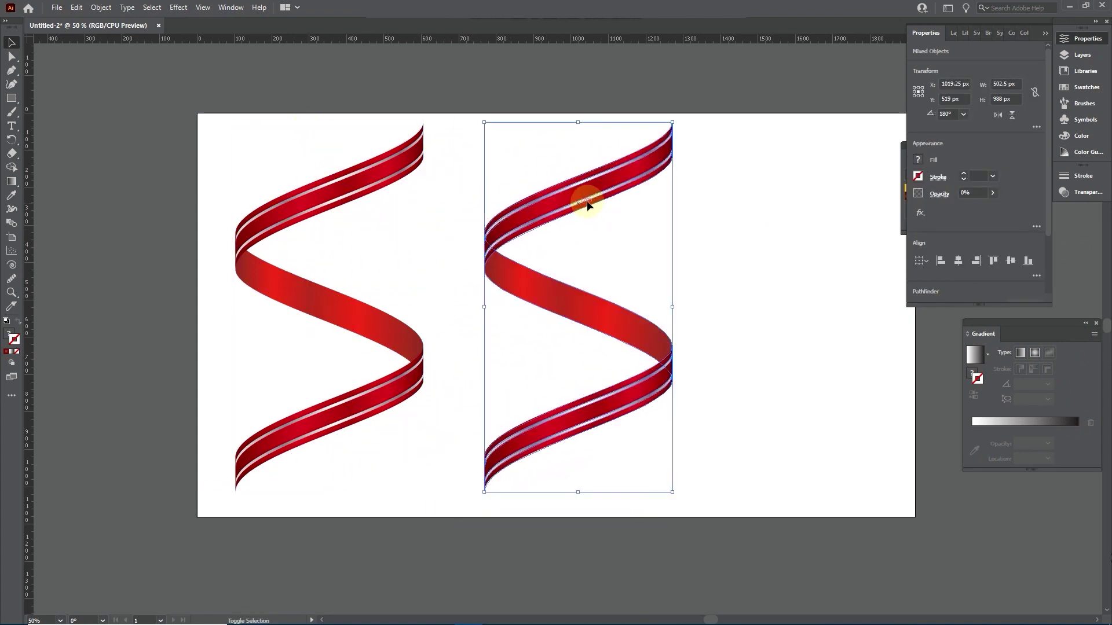
click(694, 231)
- Ungroup the upper striped ribbon of the copied spiral and delete the copy's lowest striped ribbon
right_click(647, 168)
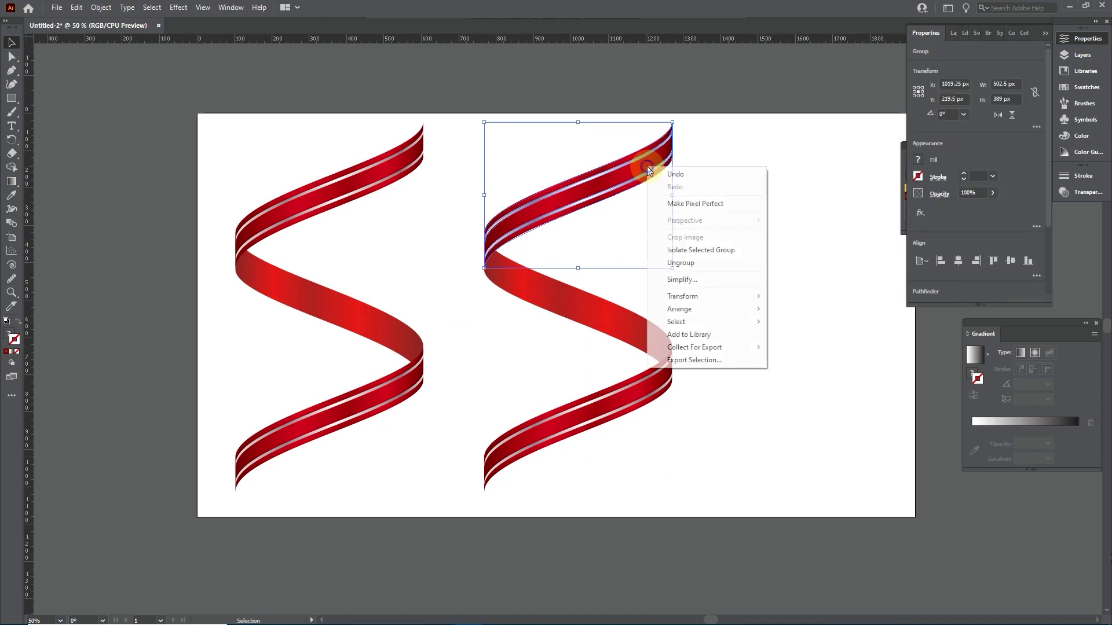
click(690, 267)
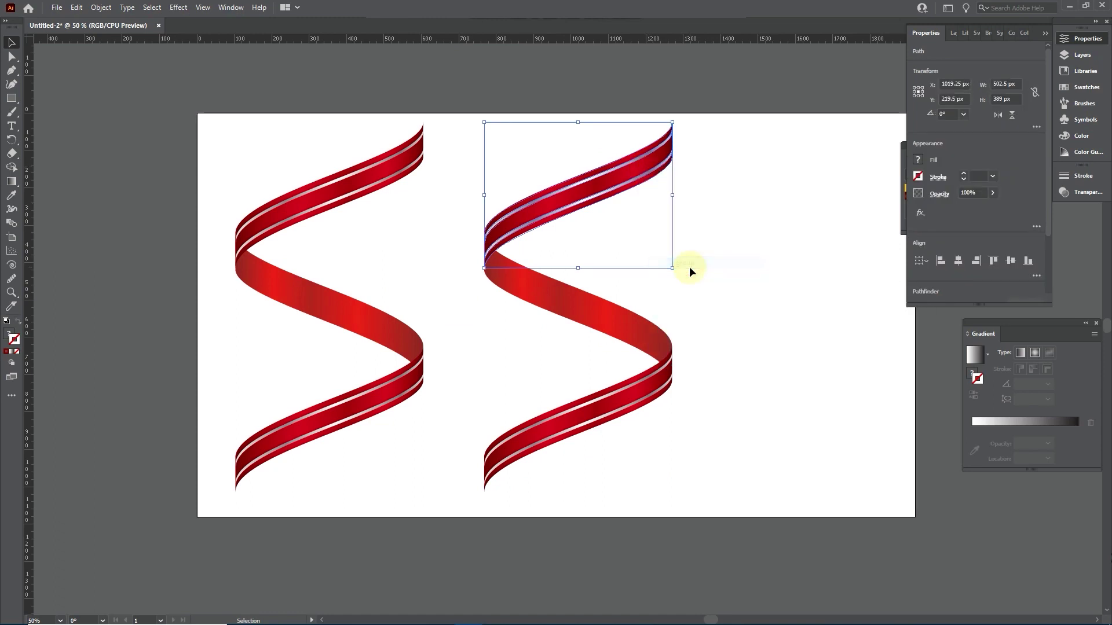
click(697, 255)
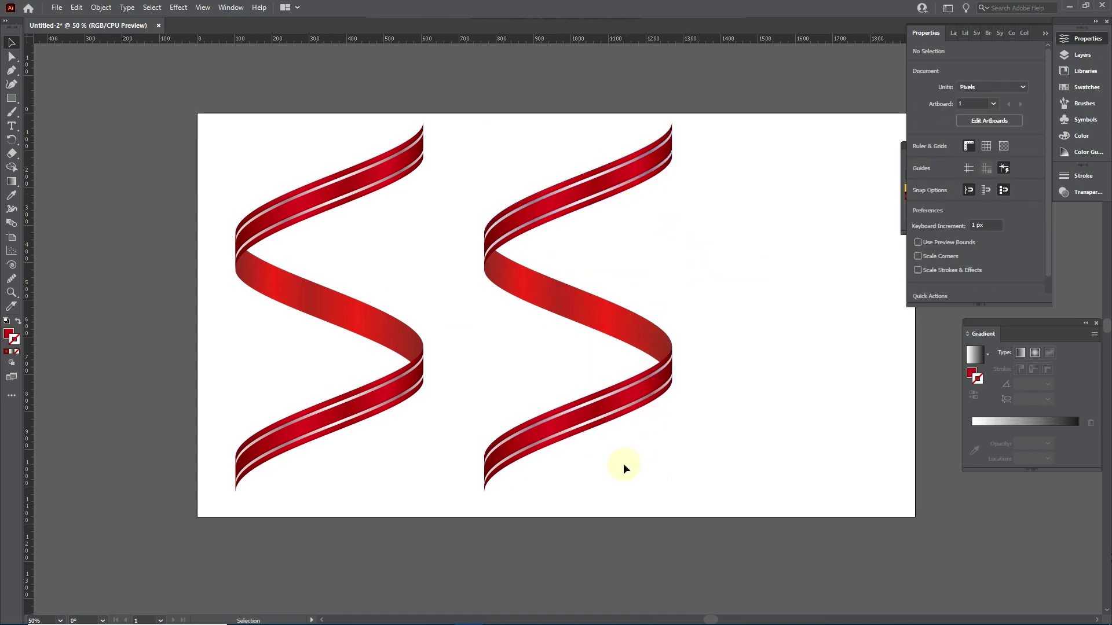
click(587, 394)
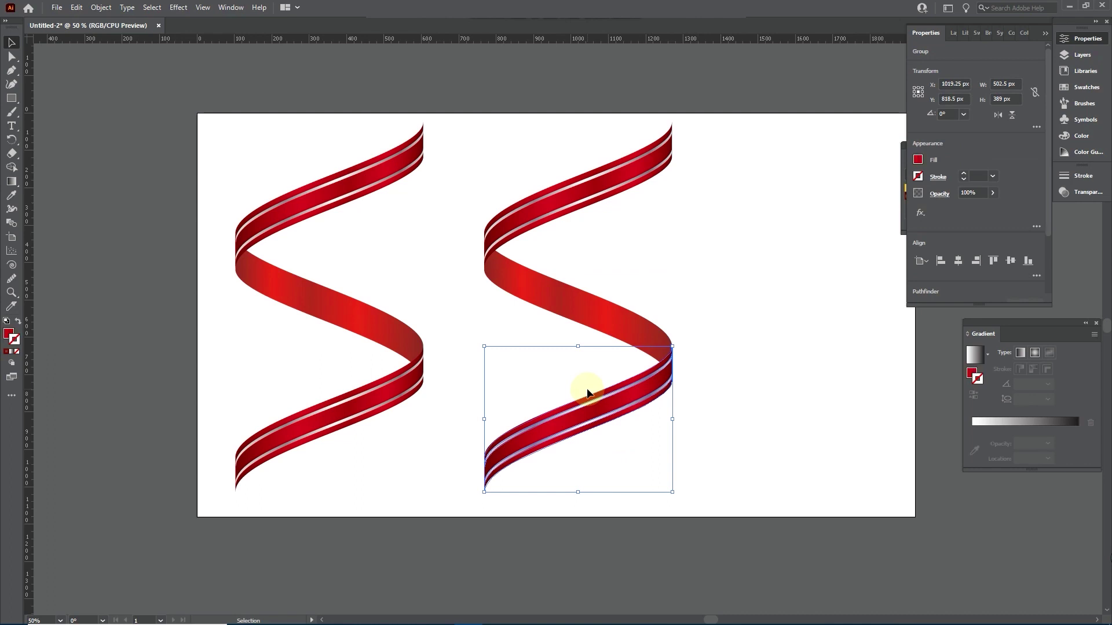
key(Delete)
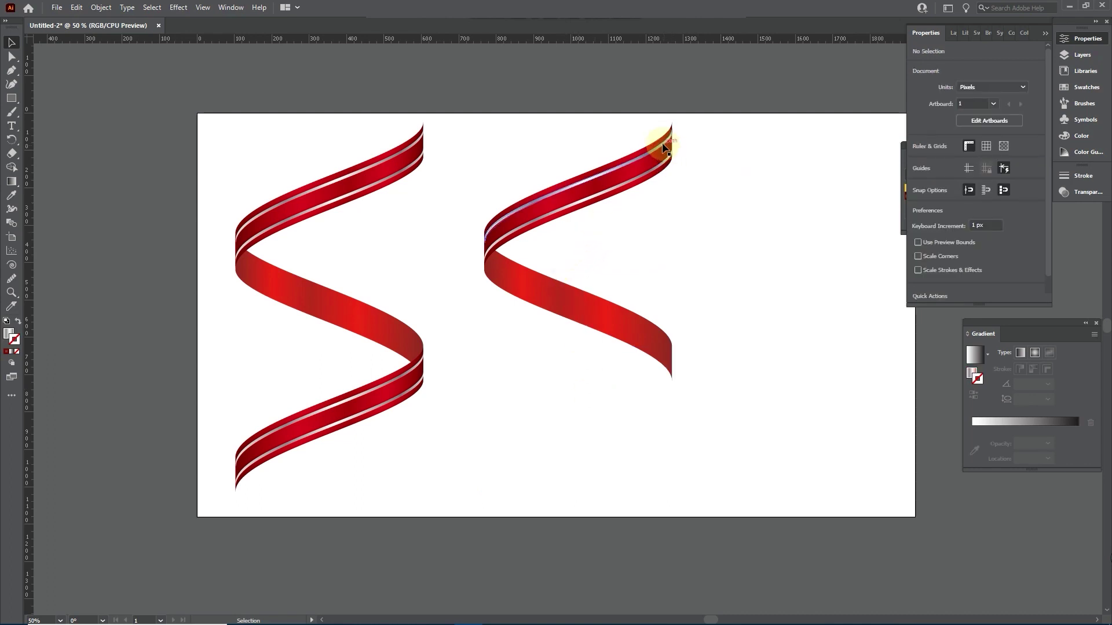
- Delete both silver strips from the upper ribbon of the copied spiral
click(662, 146)
drag(662, 146, 662, 168)
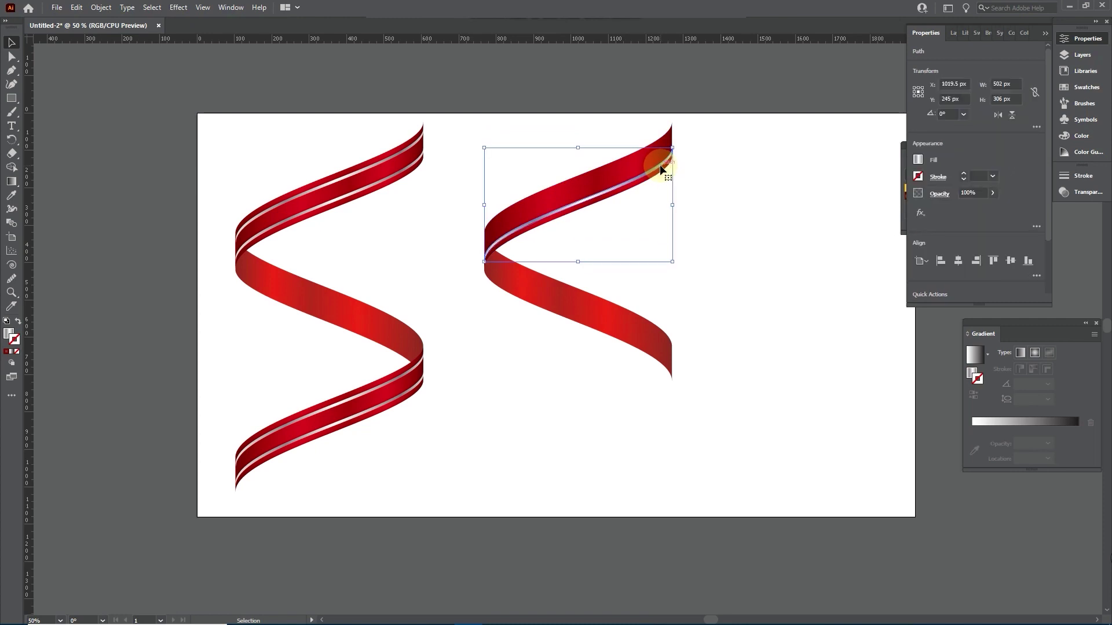
key(Delete)
- Set the first gradient stop of the copied spiral's upper ribbon to RGB 0, 0, 100 and replace the end stop with its duplicate
click(648, 162)
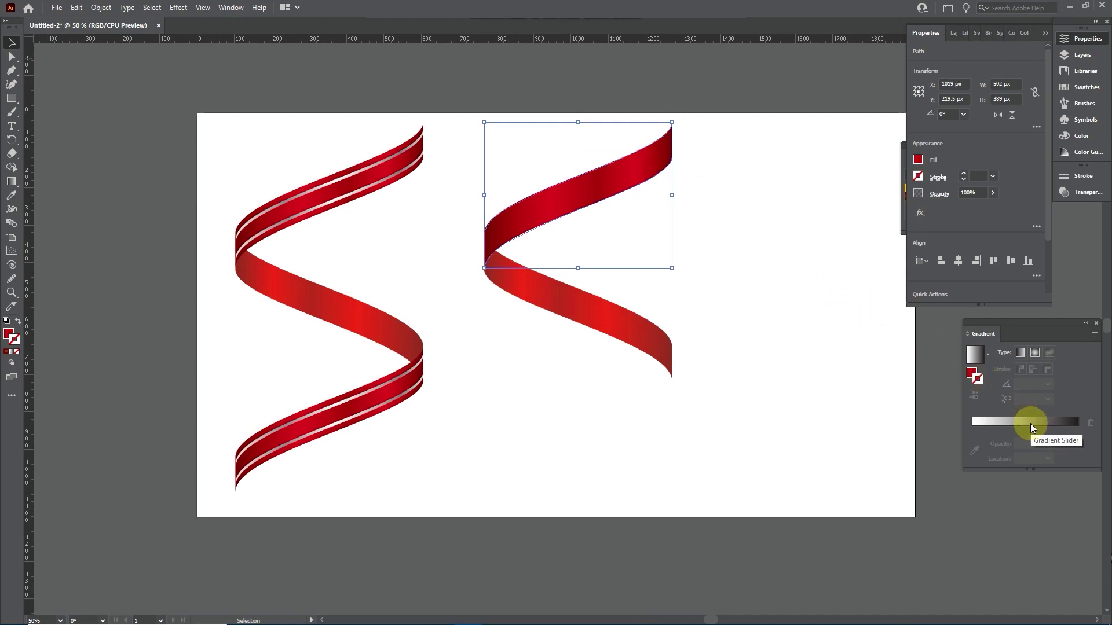
click(972, 373)
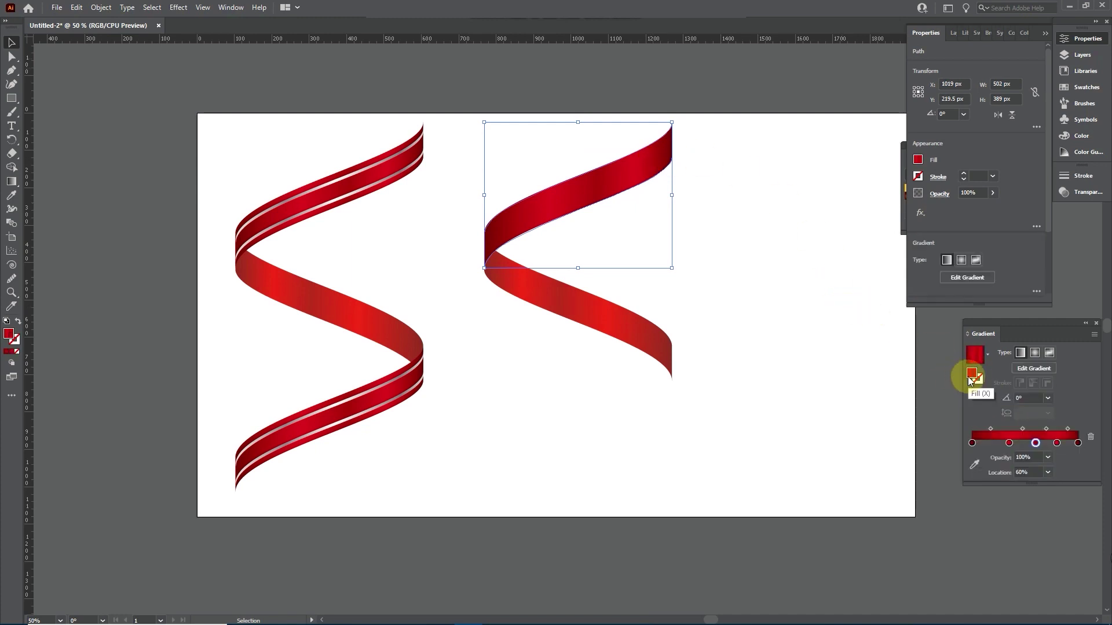
click(972, 443)
double_click(972, 444)
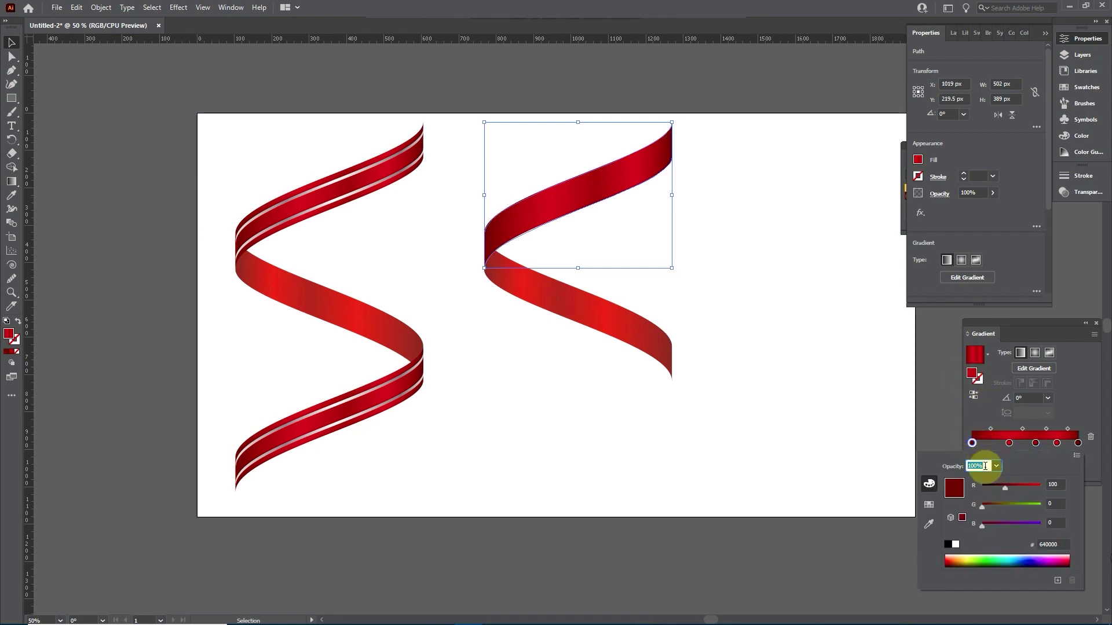
click(1055, 484)
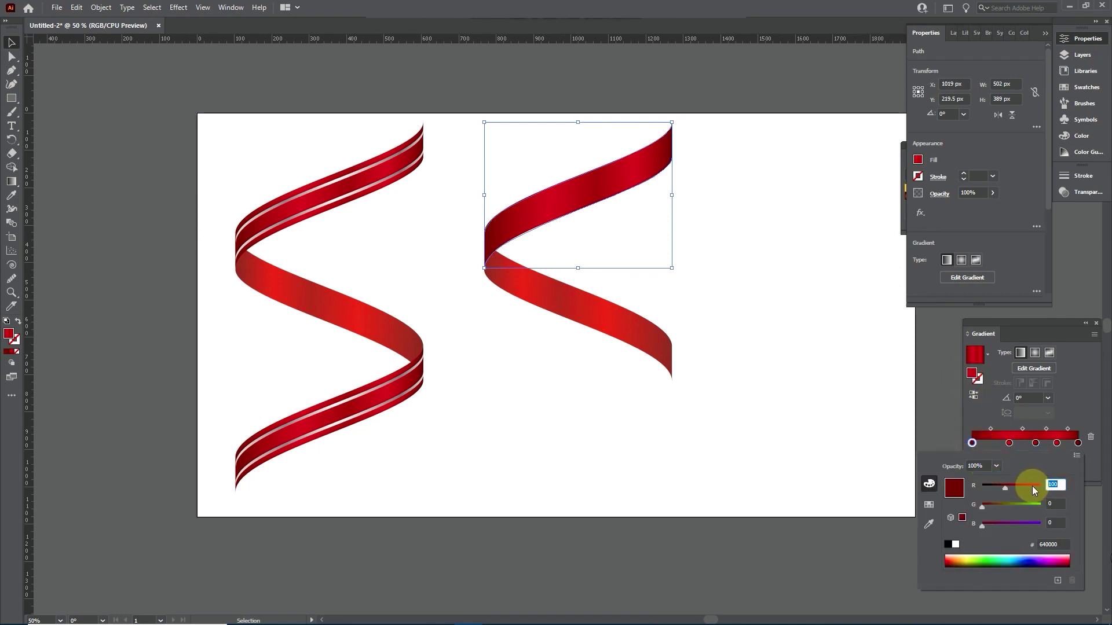
text(0)
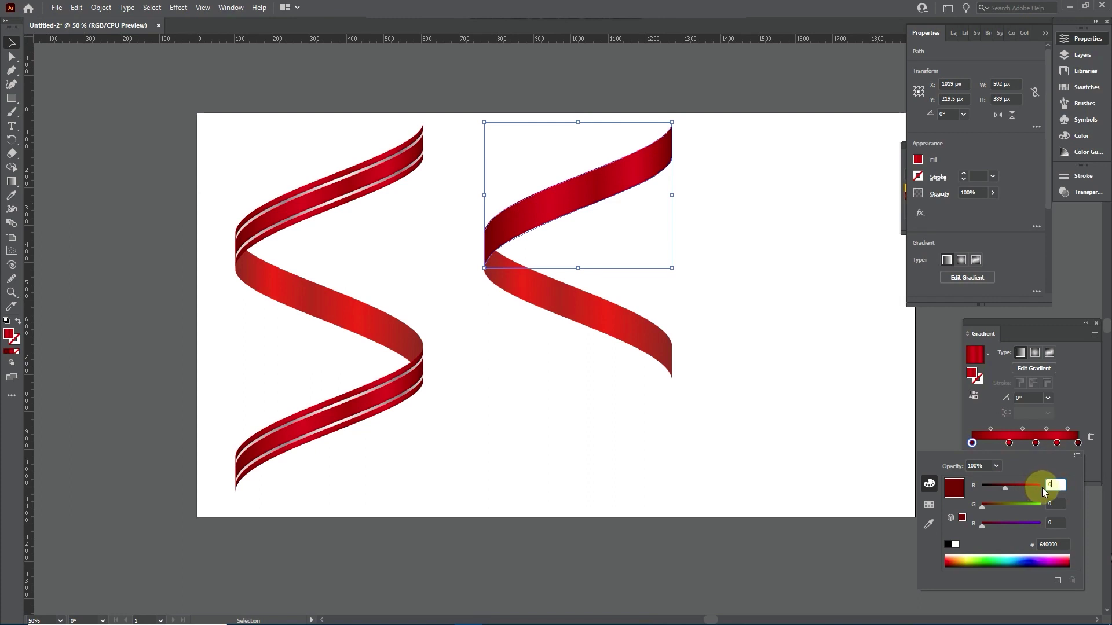
click(1062, 522)
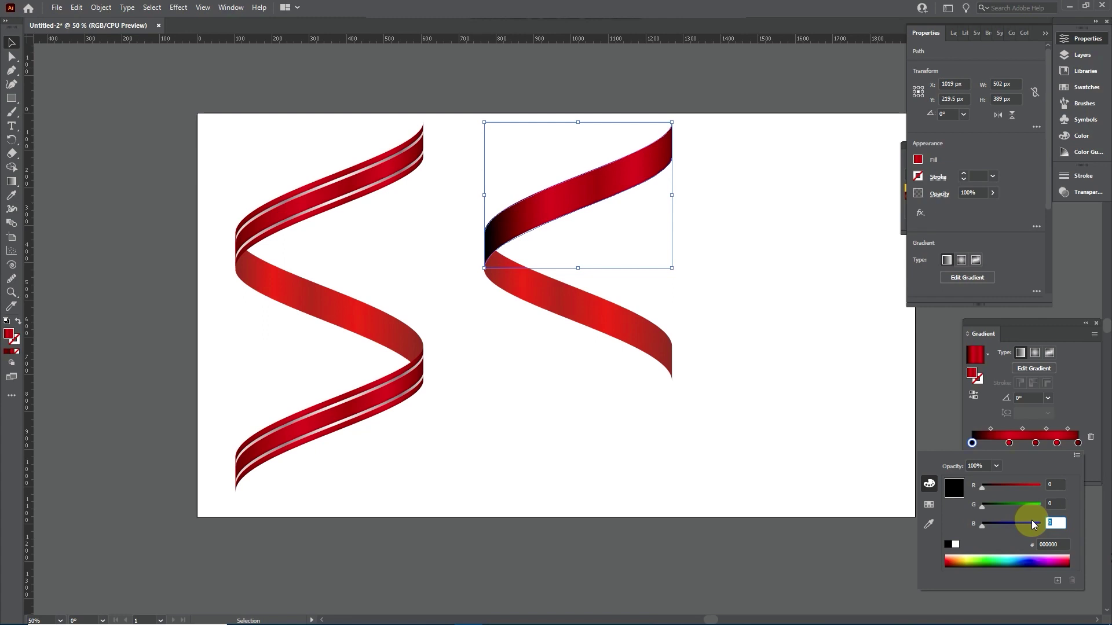
text(100)
key(Return)
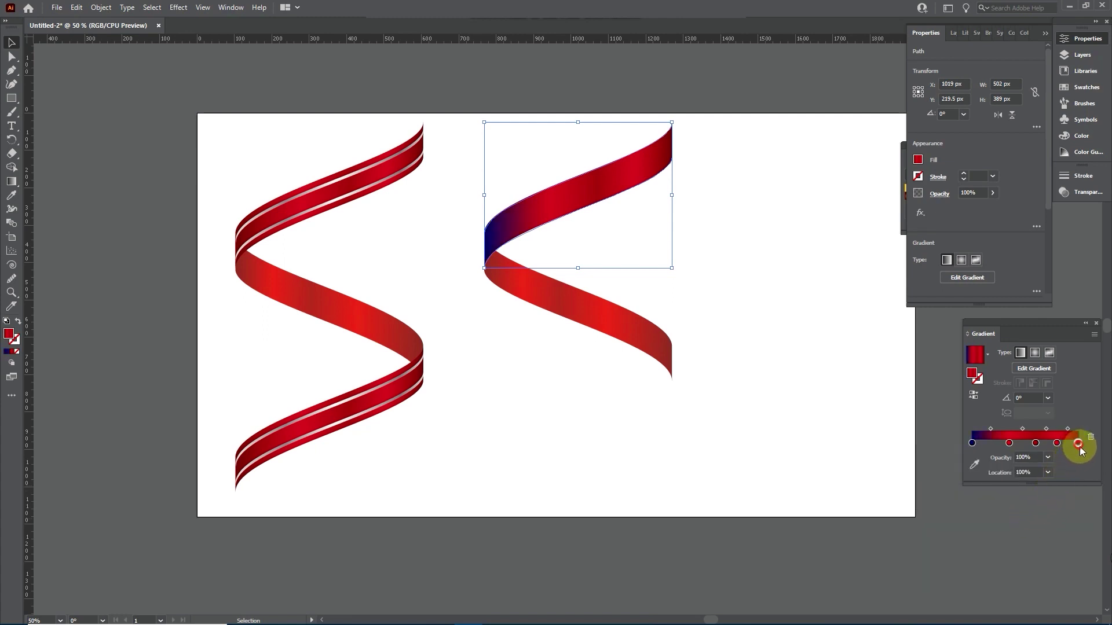
drag(1077, 442, 1081, 506)
drag(971, 443, 1082, 444)
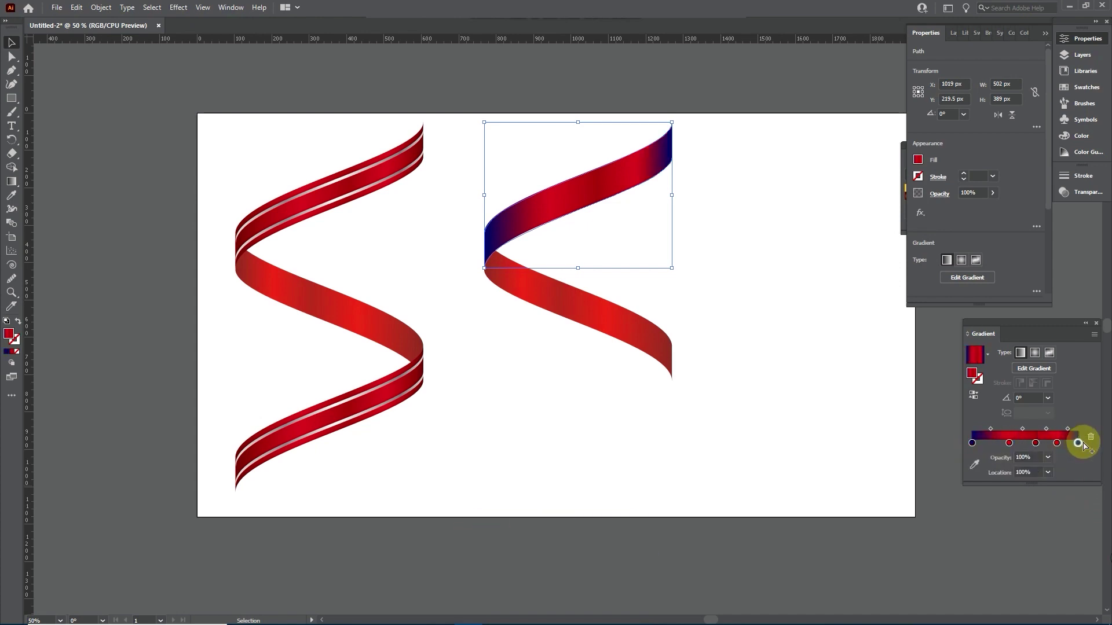
- Set the 60% gradient stop of the copied spiral's upper ribbon to RGB 0, 0, 150
double_click(1035, 443)
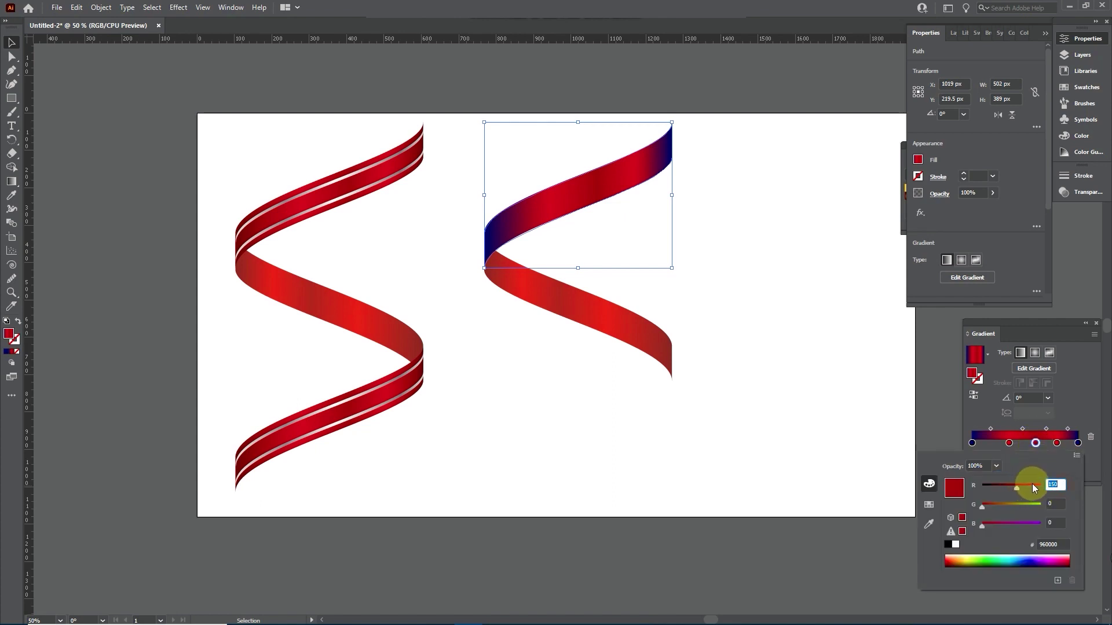
text(0)
key(Tab)
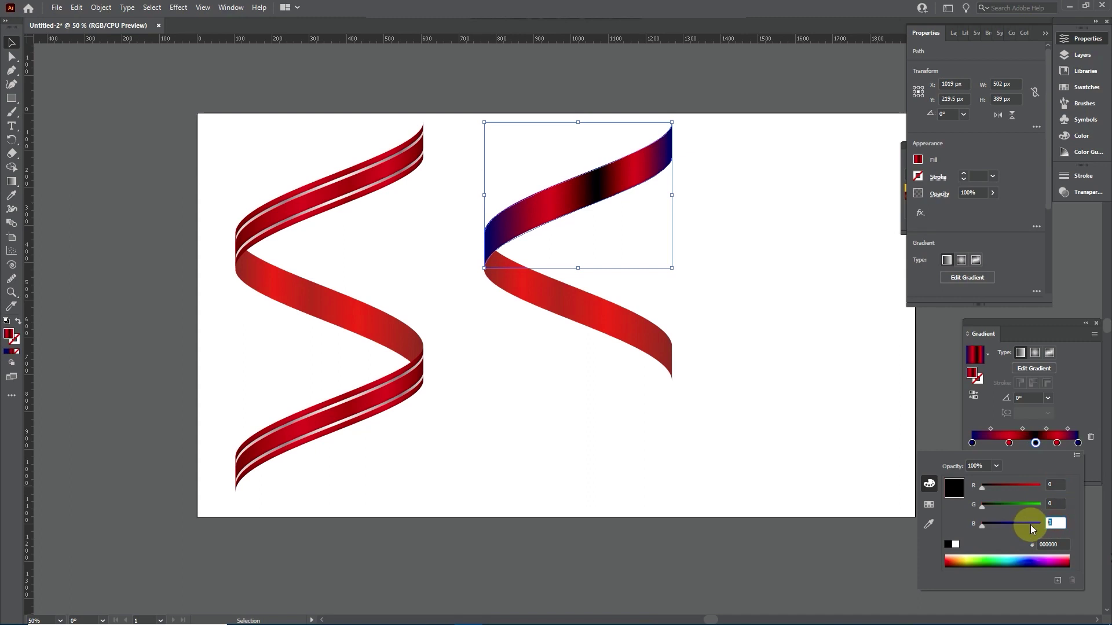
click(1050, 523)
text(150)
key(Return)
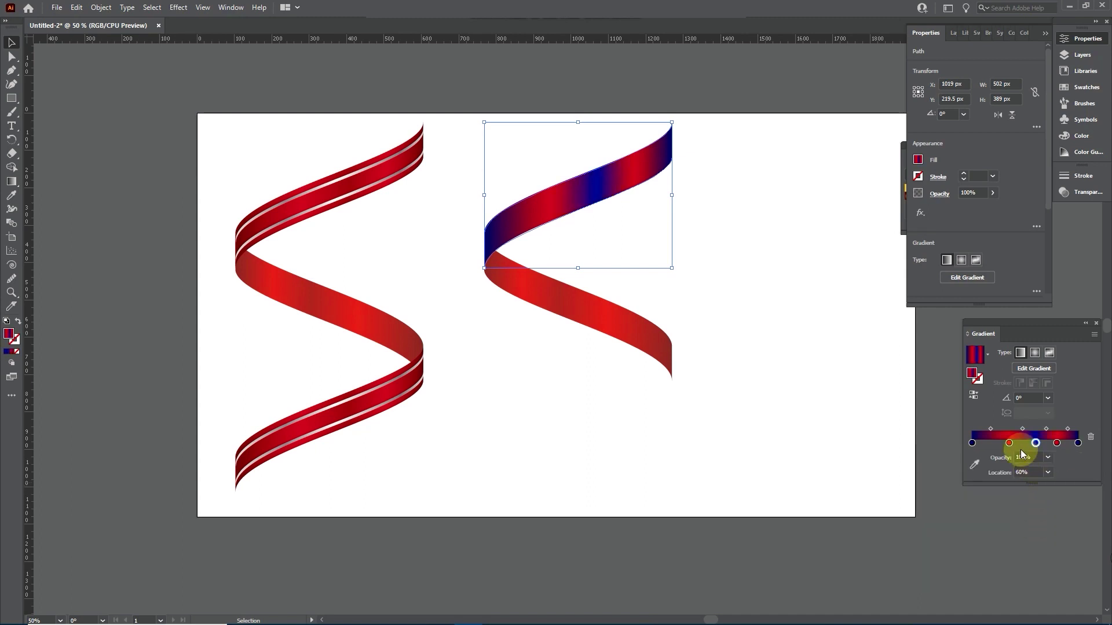
- Set the 35% gradient stop of the copied spiral's upper ribbon to RGB 0, 0, 225
double_click(1009, 444)
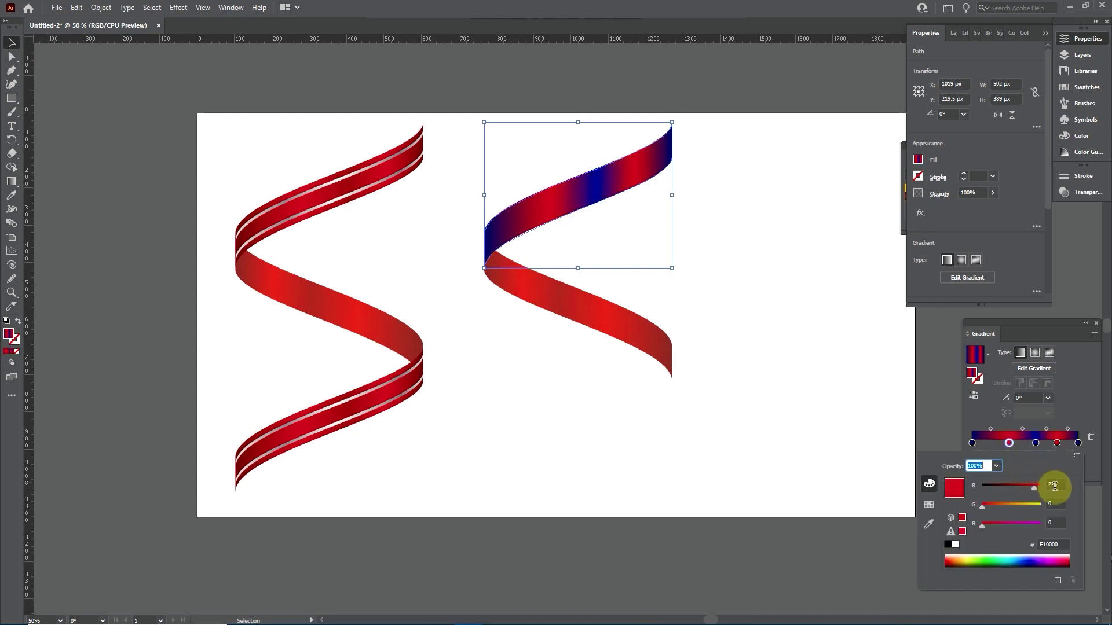
text(0)
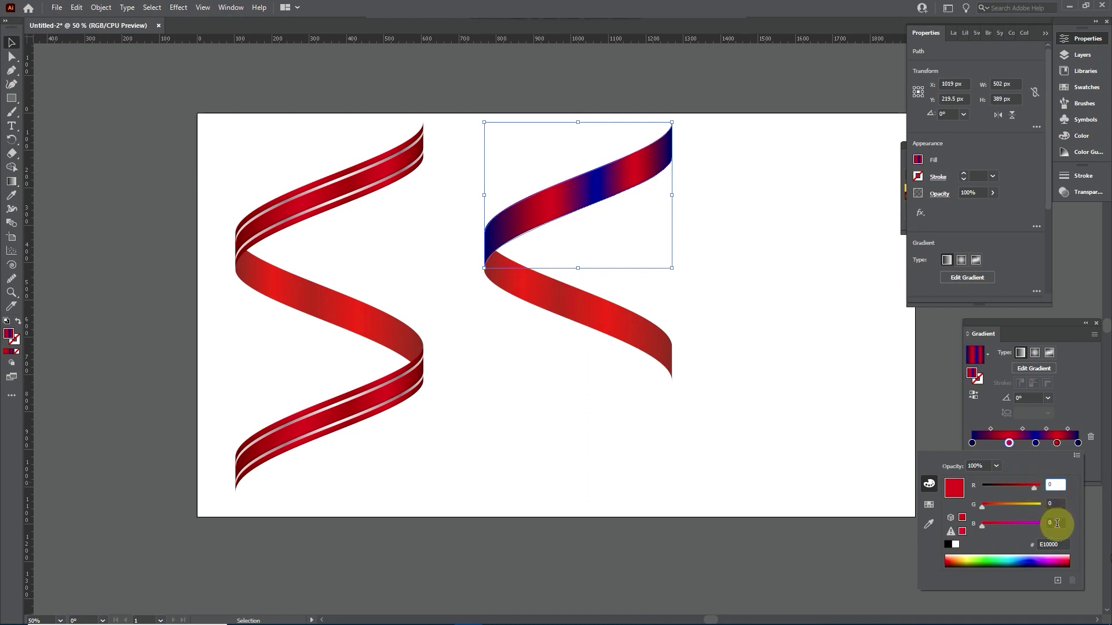
click(1036, 523)
text(225)
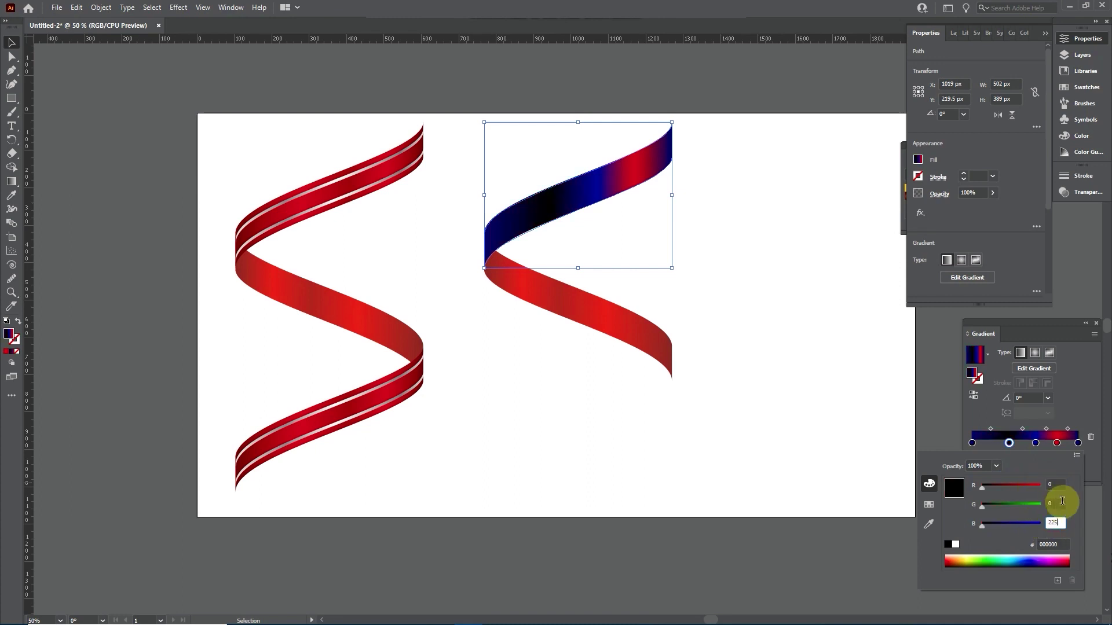
click(1093, 474)
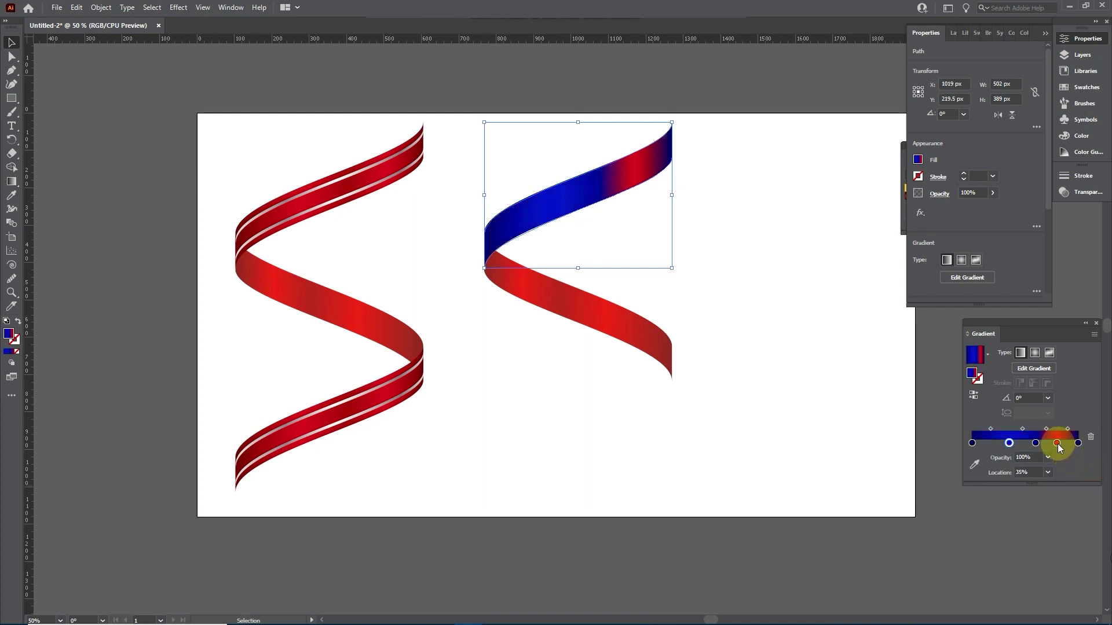
- Set the 80% gradient stop of the copied spiral's upper ribbon to RGB 0, 0, 225
double_click(1057, 443)
click(1058, 485)
text(0)
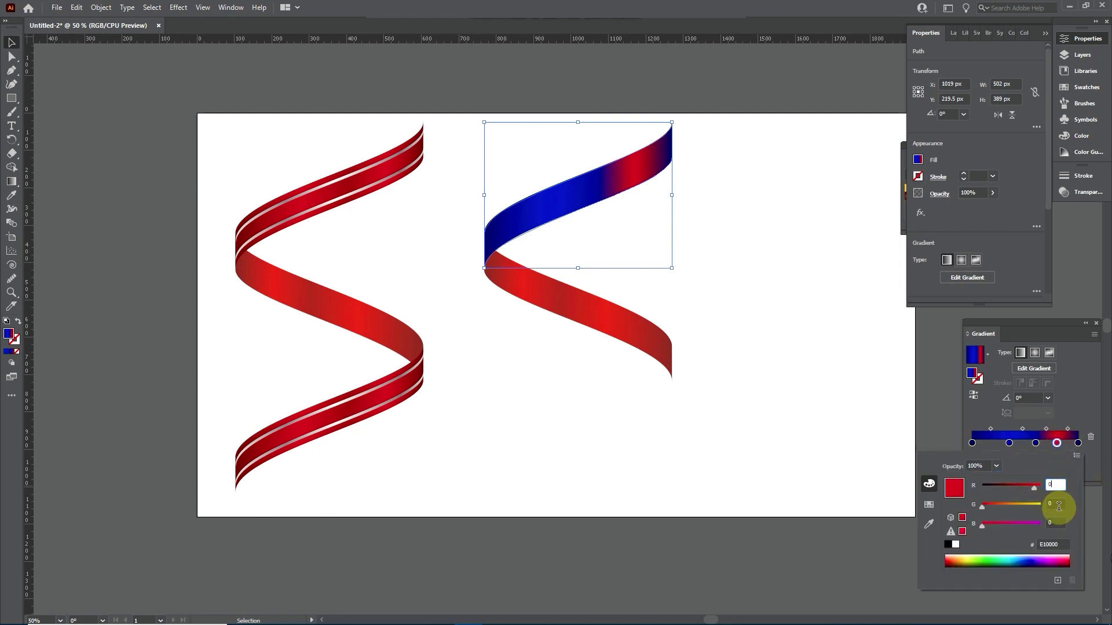
click(1040, 523)
text(225)
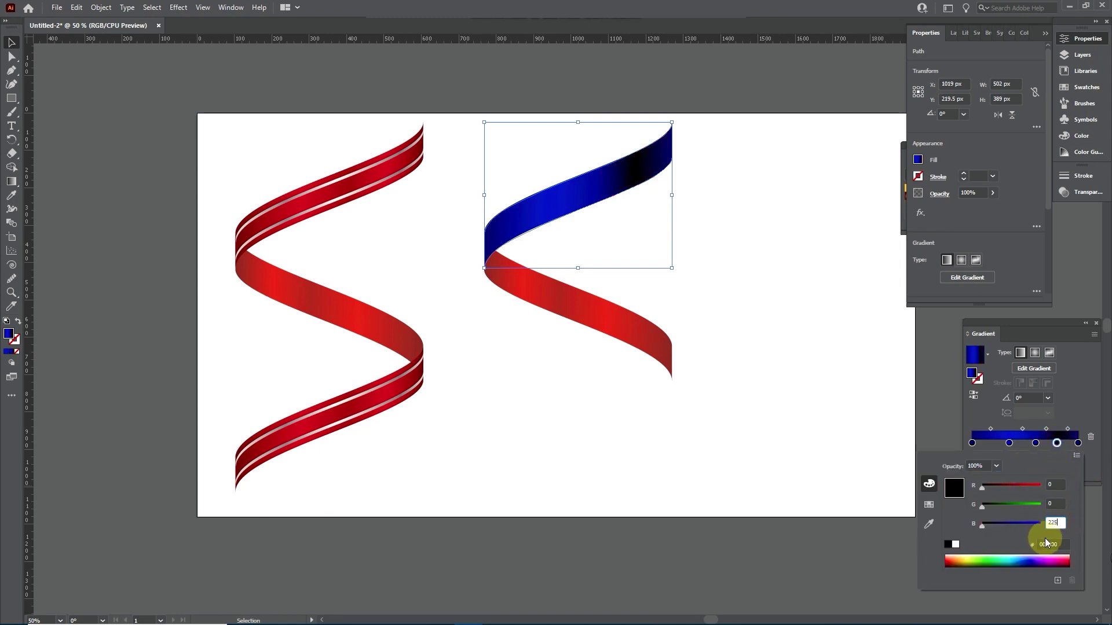
key(Return)
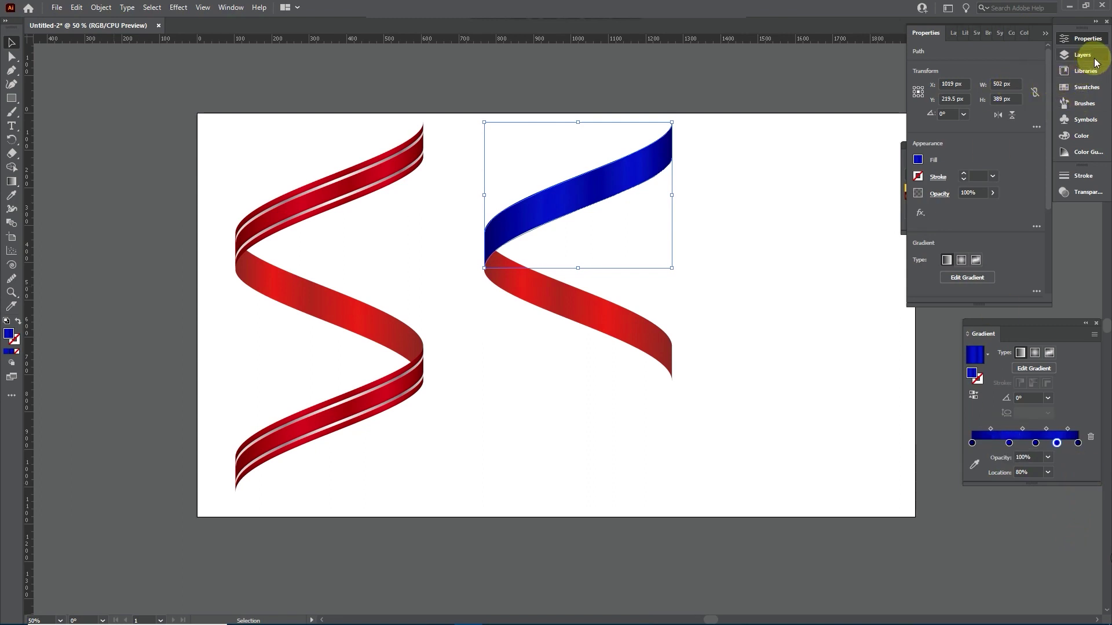
- Close the Metals swatch library and float the Swatches panel beside the Properties panel
click(902, 150)
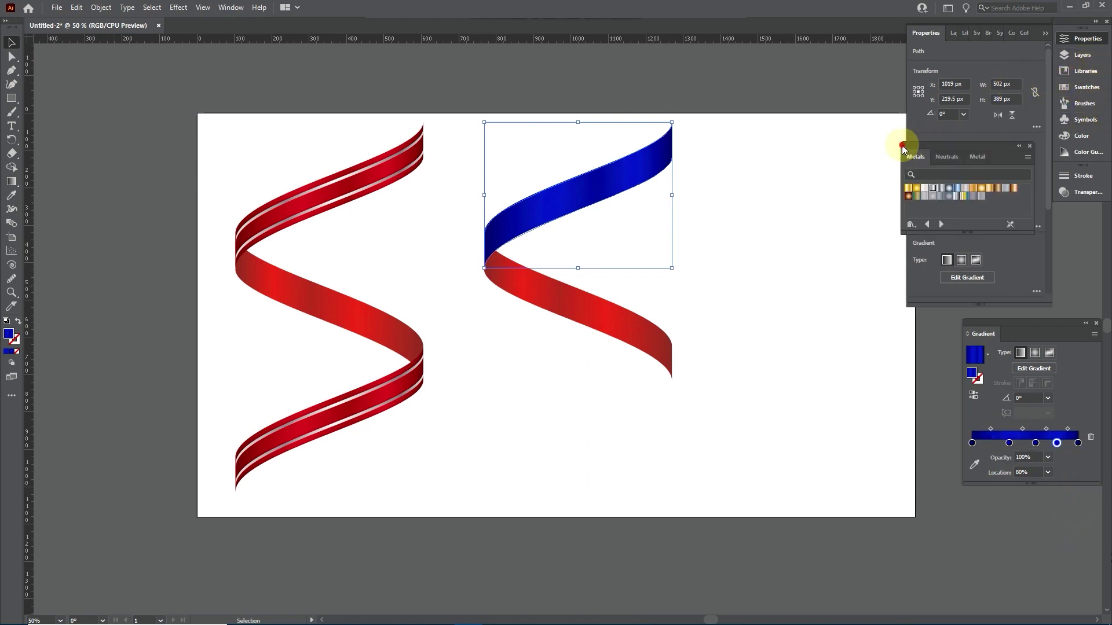
drag(900, 143, 782, 80)
click(909, 78)
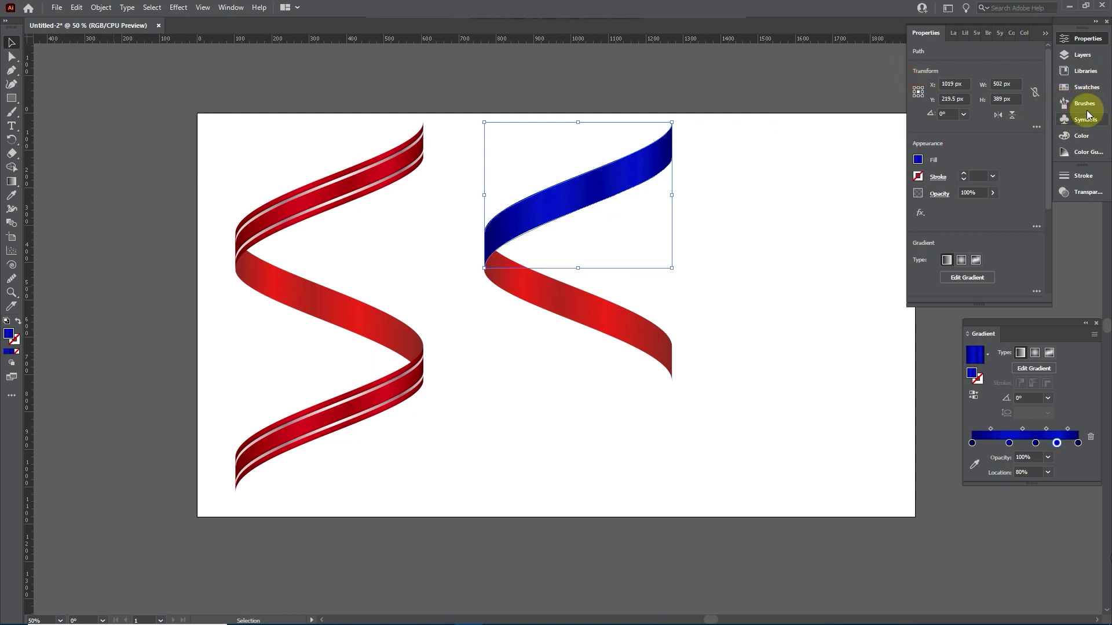
click(1081, 87)
drag(957, 33, 794, 34)
click(1082, 40)
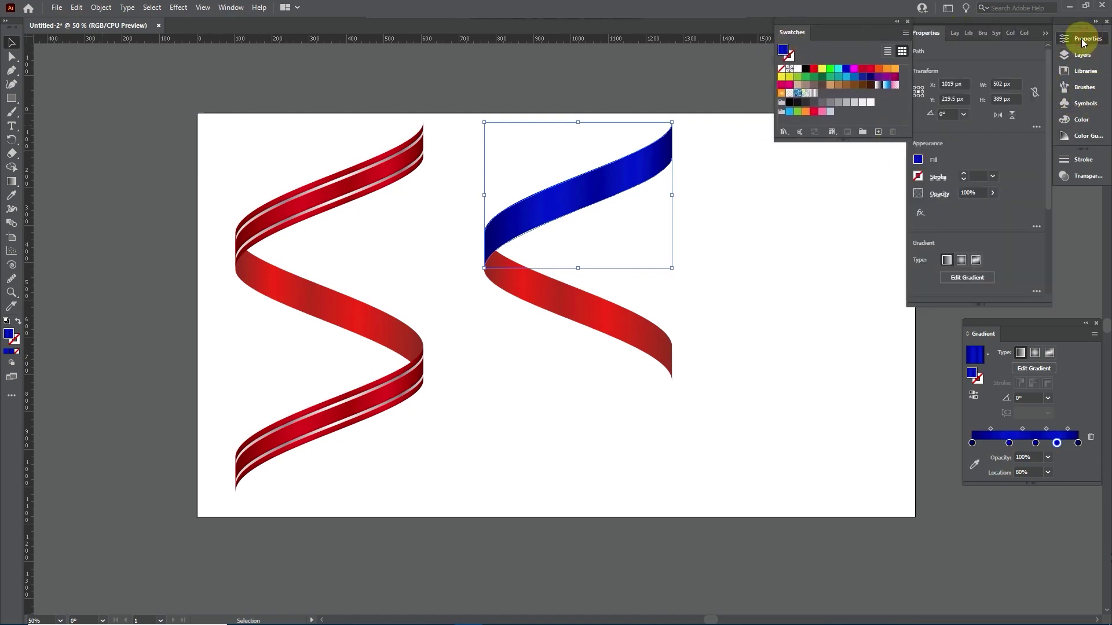
mouse_move(866, 38)
mouse_down()
mouse_move(843, 24)
mouse_move(857, 44)
mouse_up()
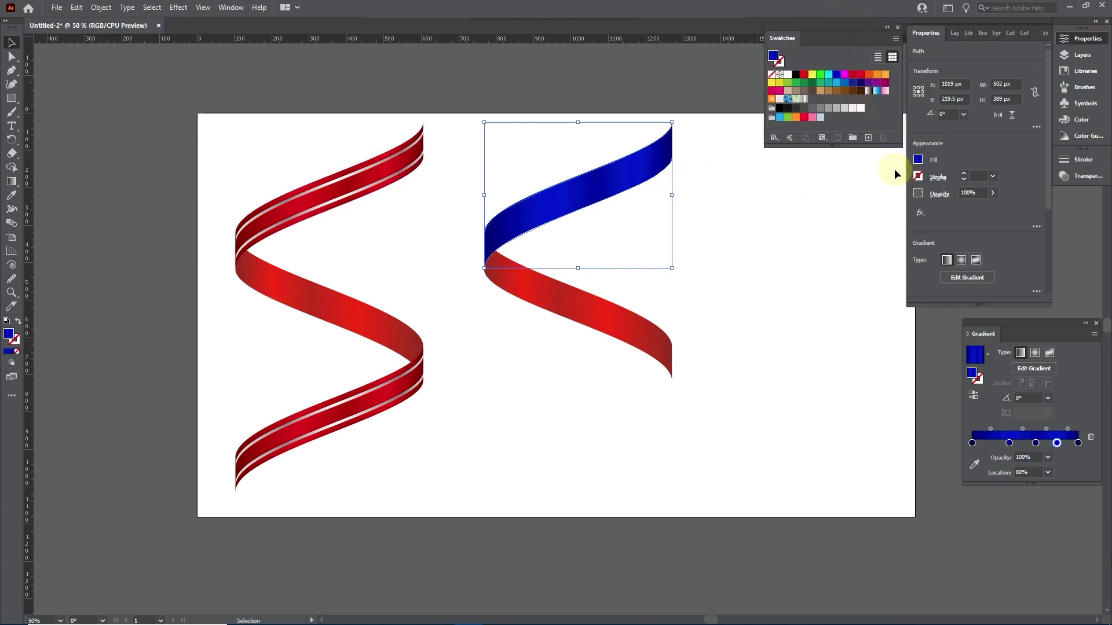
- Save the upper ribbon's blue gradient as a new swatch named blue
click(868, 138)
key(BackSpace)
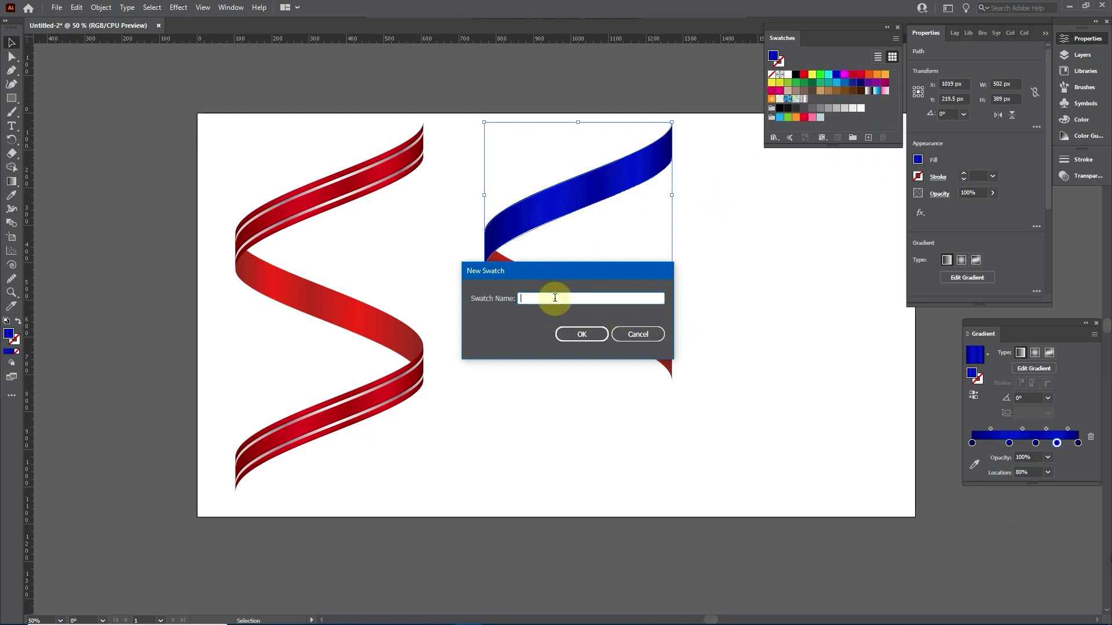
text(blue)
click(569, 336)
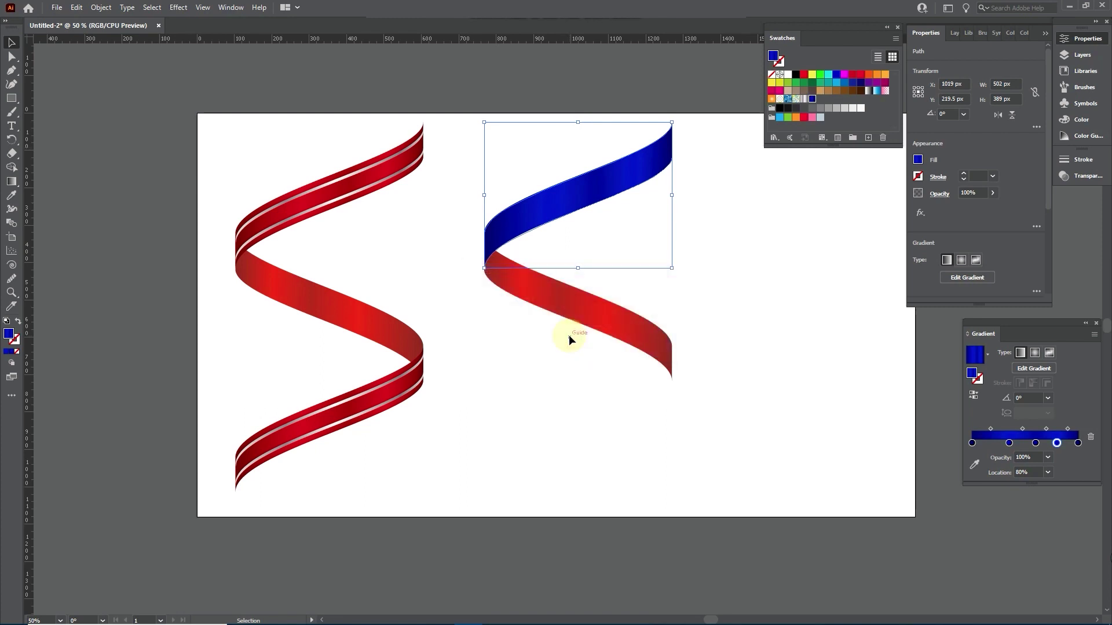
- Ungroup the original spiral's upper striped ribbon and save its red gradient as a new swatch
click(437, 186)
click(403, 163)
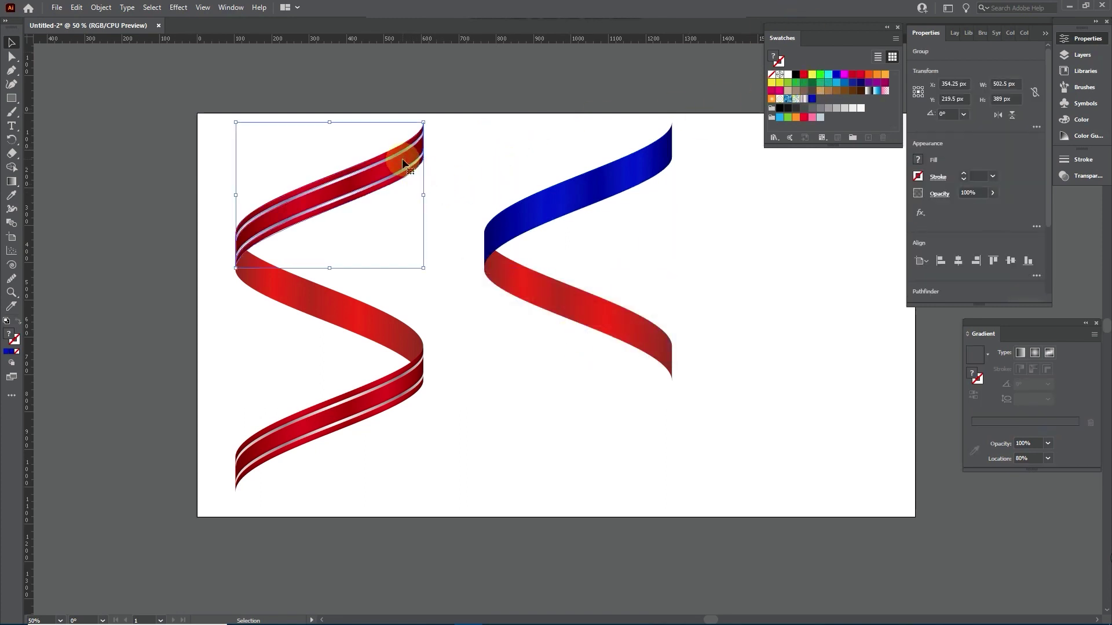
right_click(402, 158)
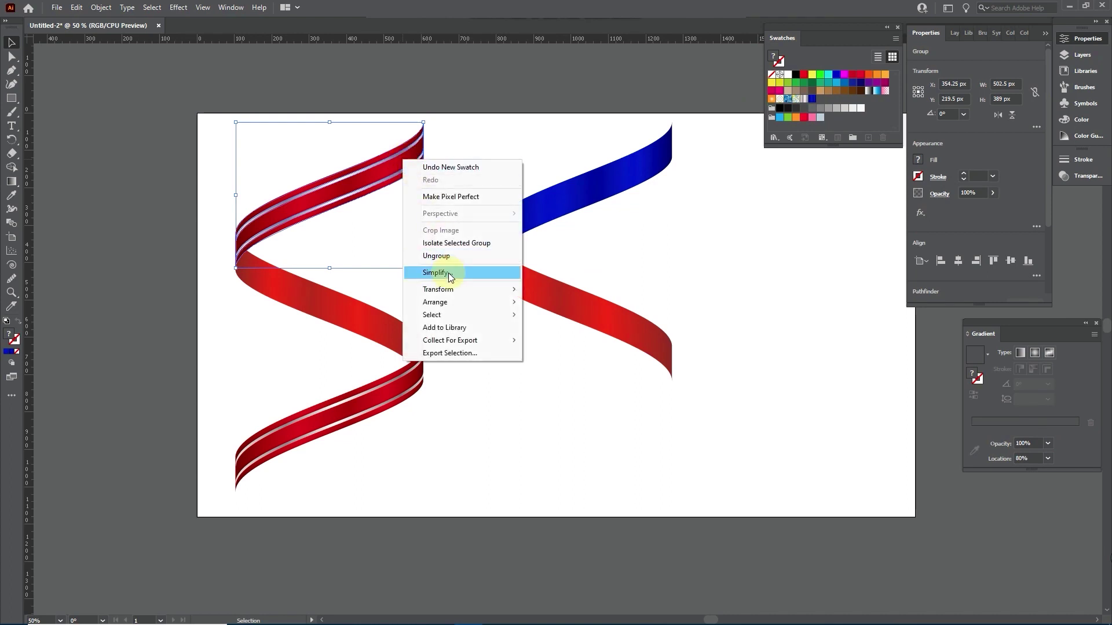
click(436, 255)
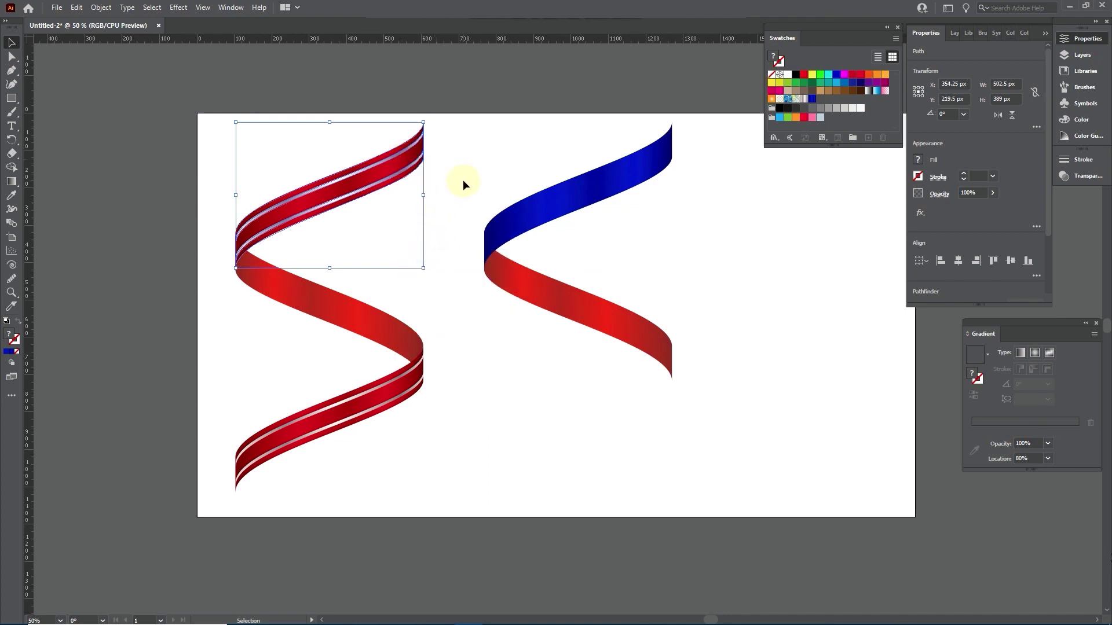
click(404, 168)
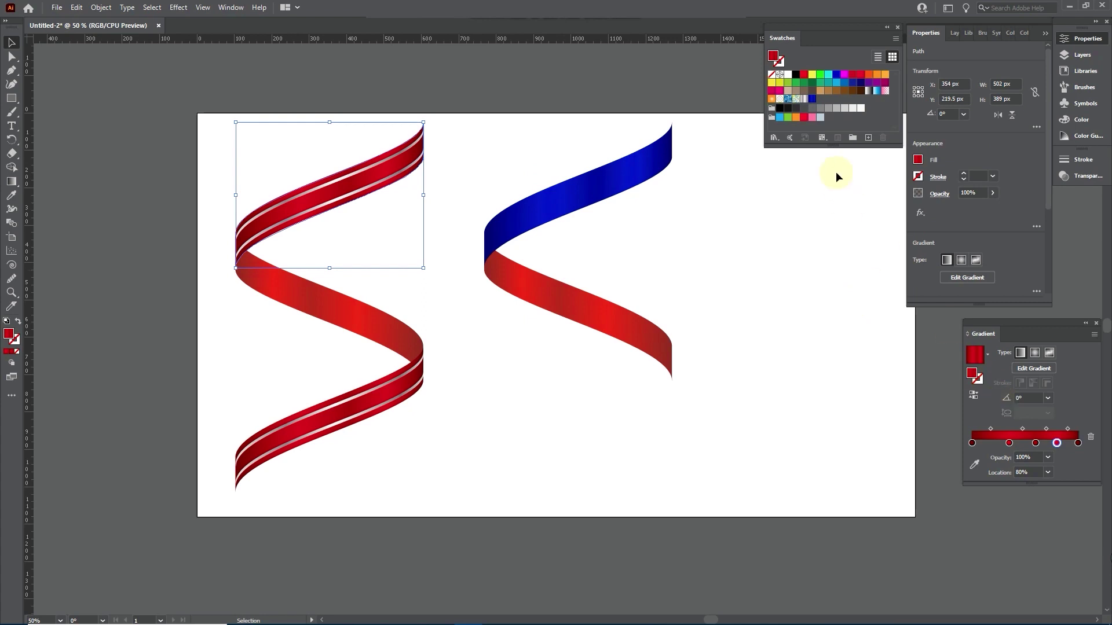
click(868, 138)
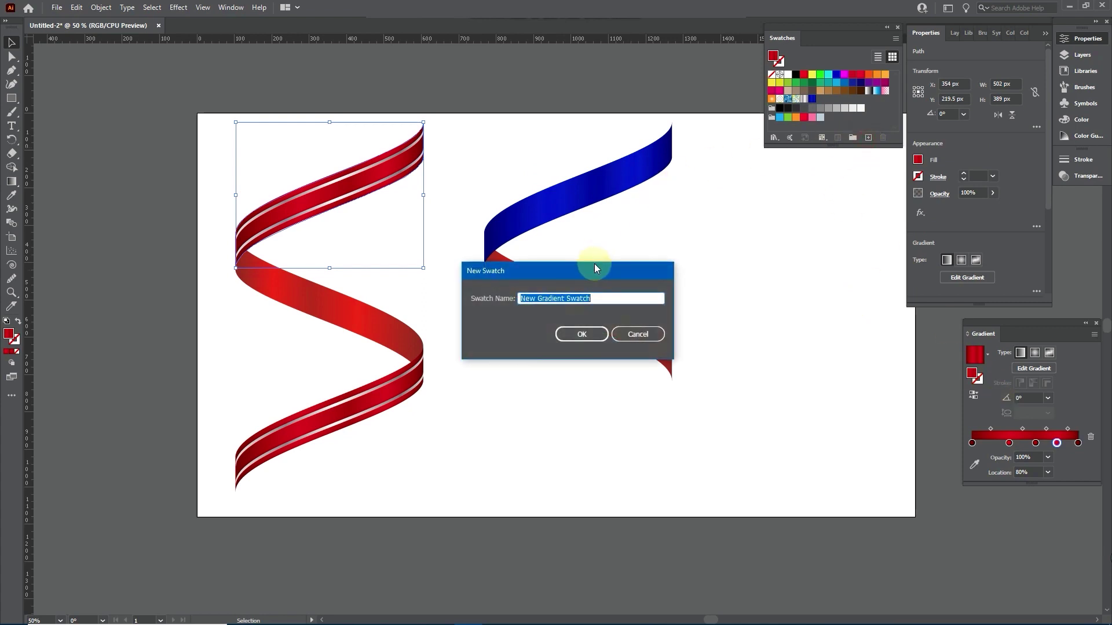
text(tr)
click(596, 331)
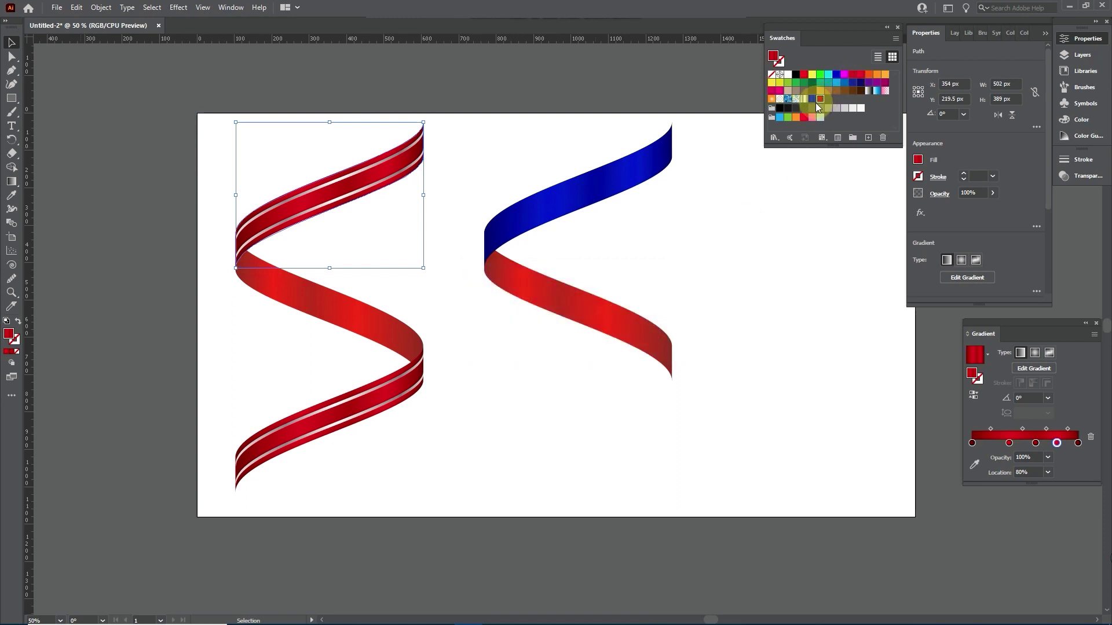
- Group the original spiral's upper red ribbon with its two silver strips again
click(788, 246)
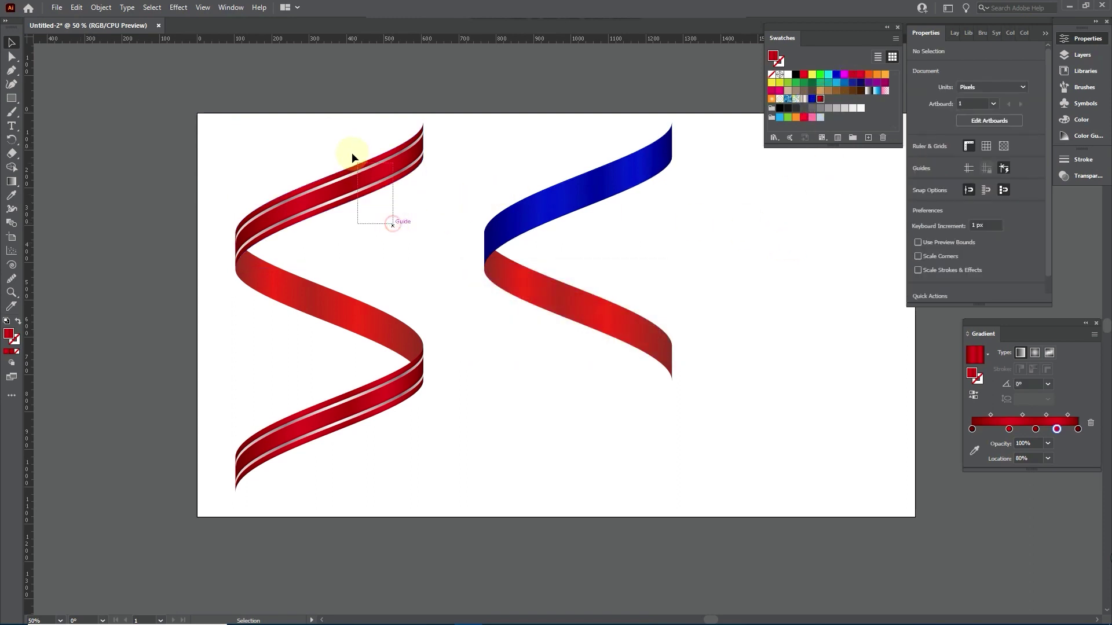
click(369, 169)
right_click(368, 169)
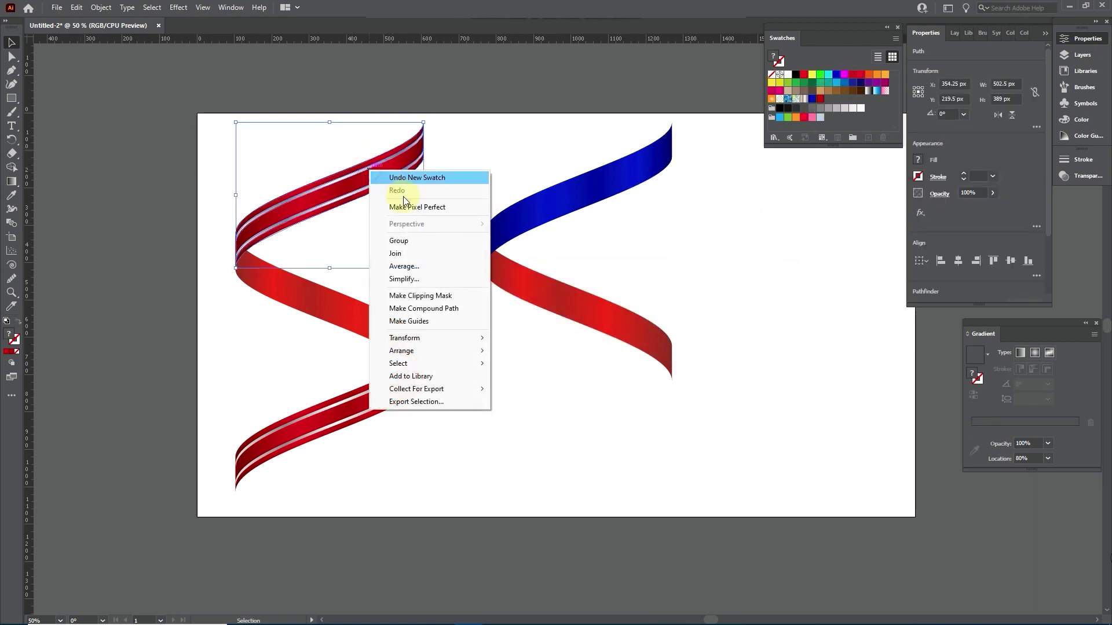
click(422, 241)
- Apply the blue gradient swatch to the lower ribbon of the copied spiral
click(619, 176)
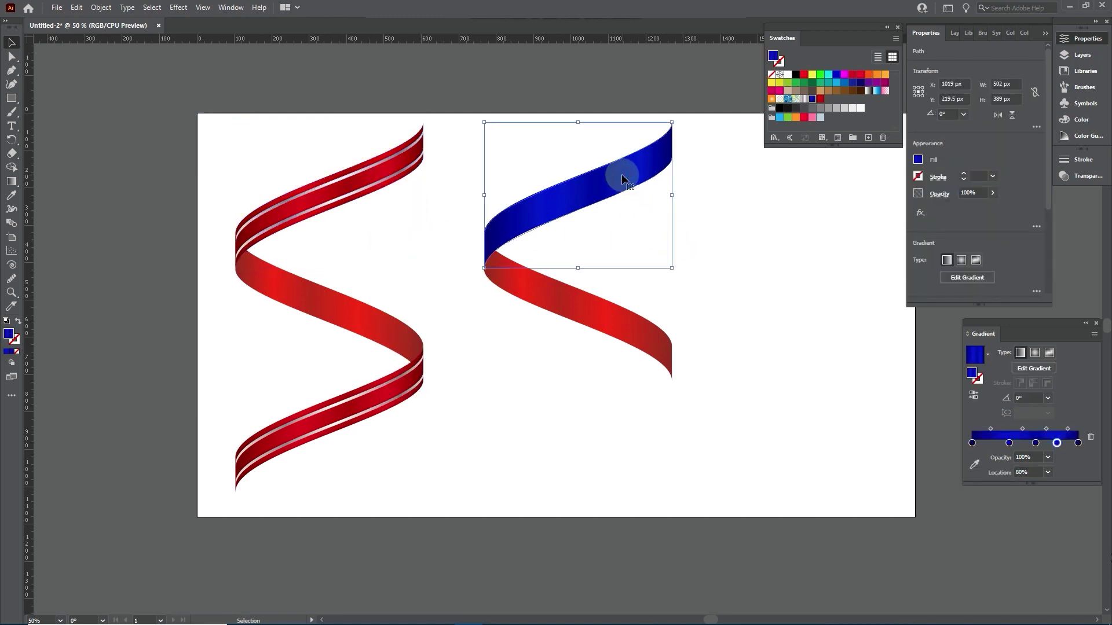
click(600, 356)
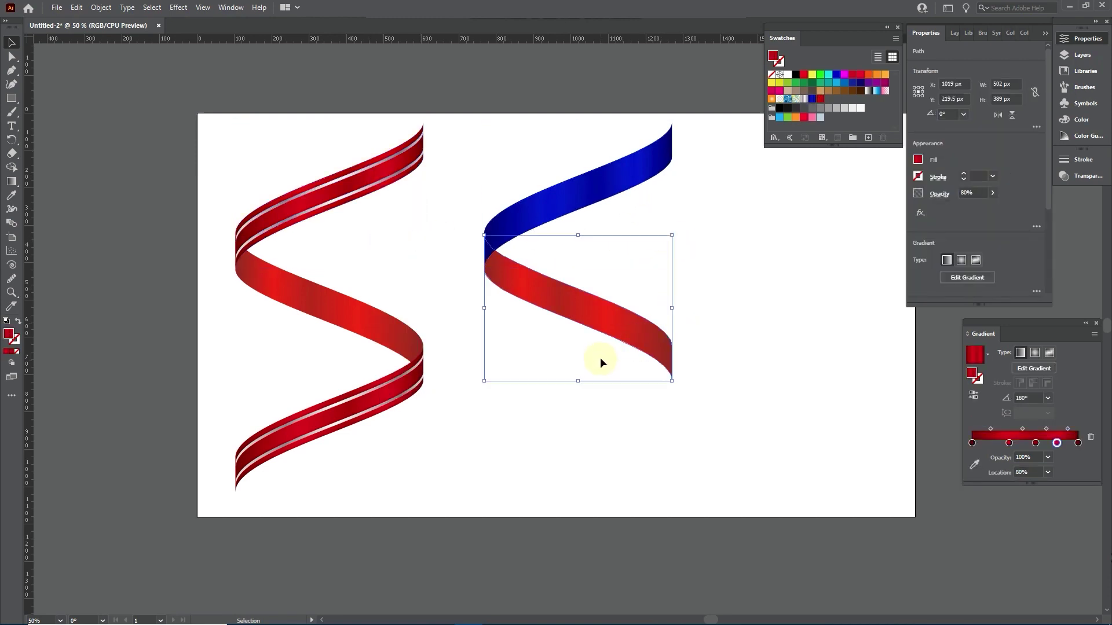
click(811, 100)
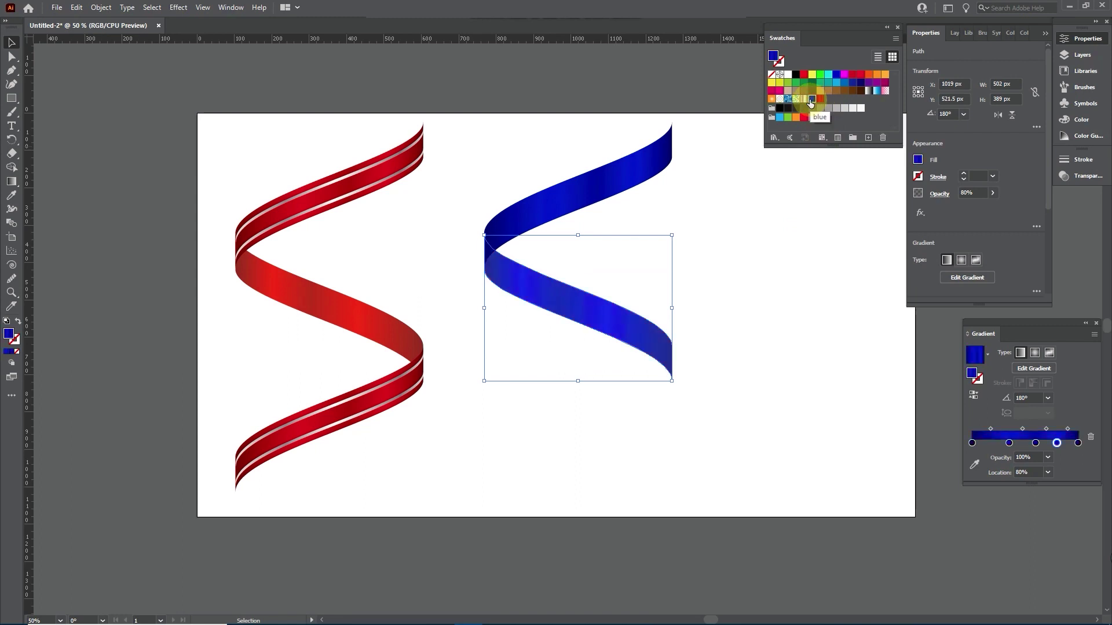
- Duplicate the blue spiral's upper ribbon straight down, leaving a small gap beneath the original
click(769, 234)
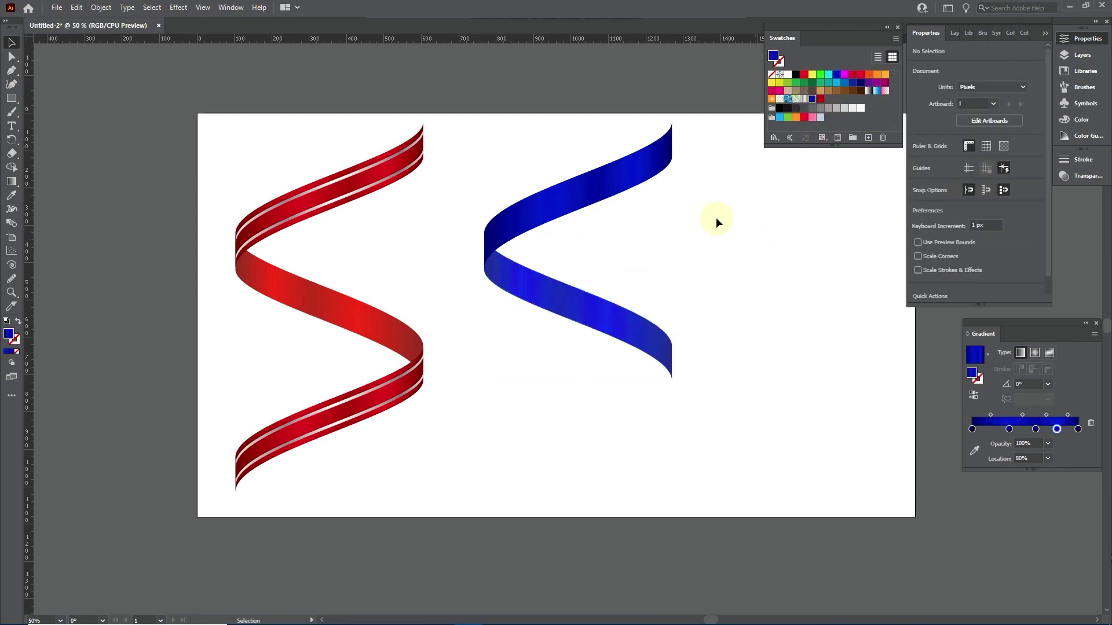
click(637, 170)
drag(633, 170, 631, 219)
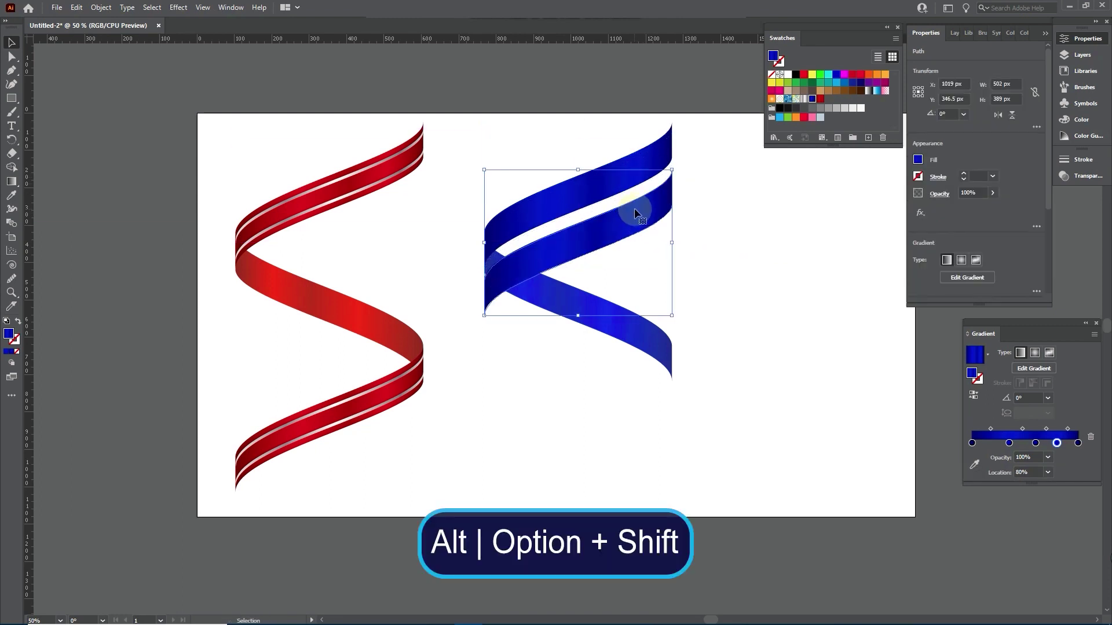
- Narrow the duplicated blue ribbon by moving its two lower-edge anchor points up about 35 px
click(12, 57)
click(12, 58)
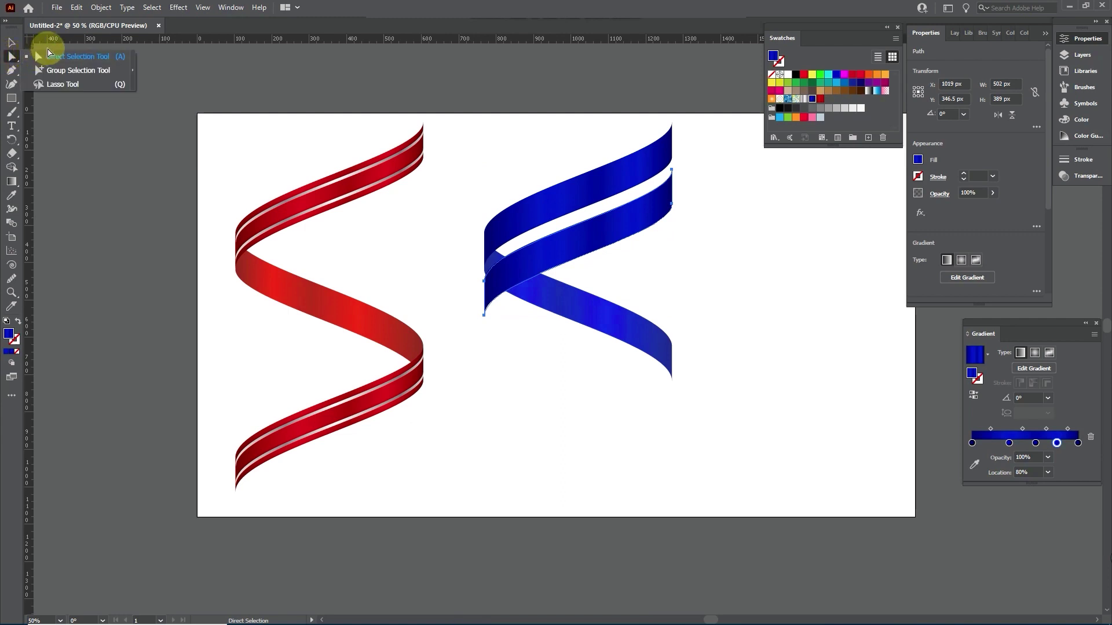
click(78, 56)
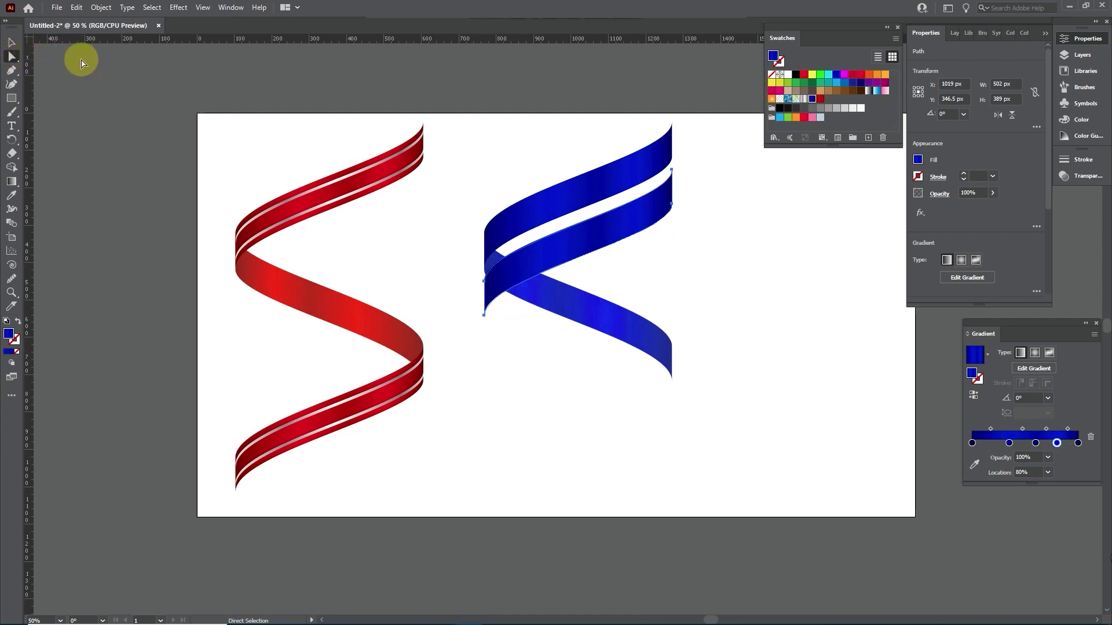
drag(654, 110, 685, 244)
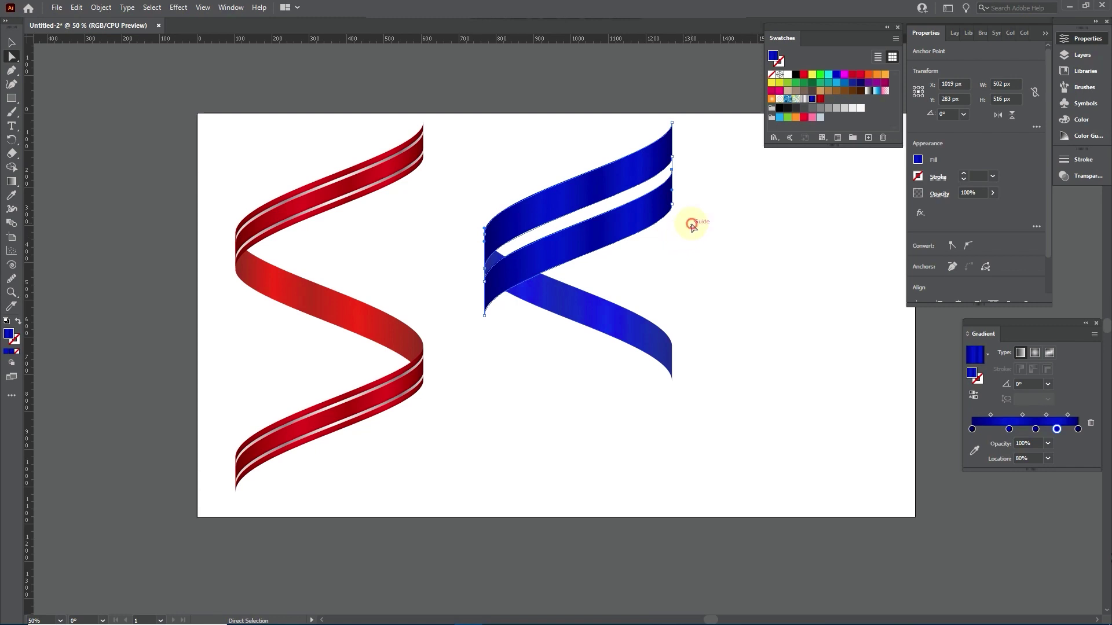
click(685, 185)
scroll(680, 182, up, 1)
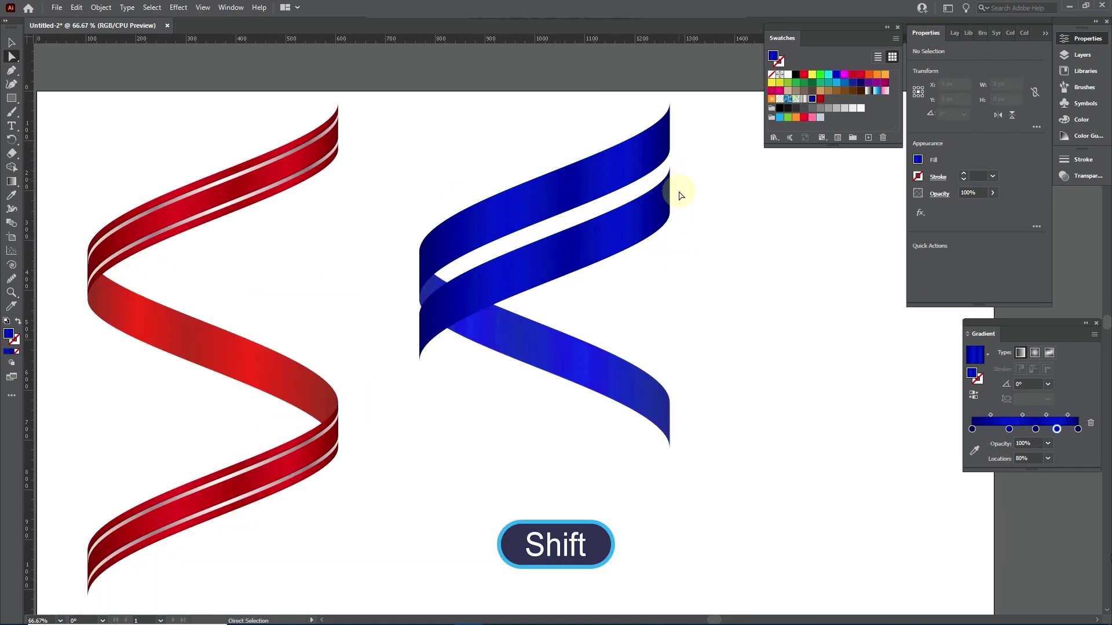
drag(690, 234, 665, 209)
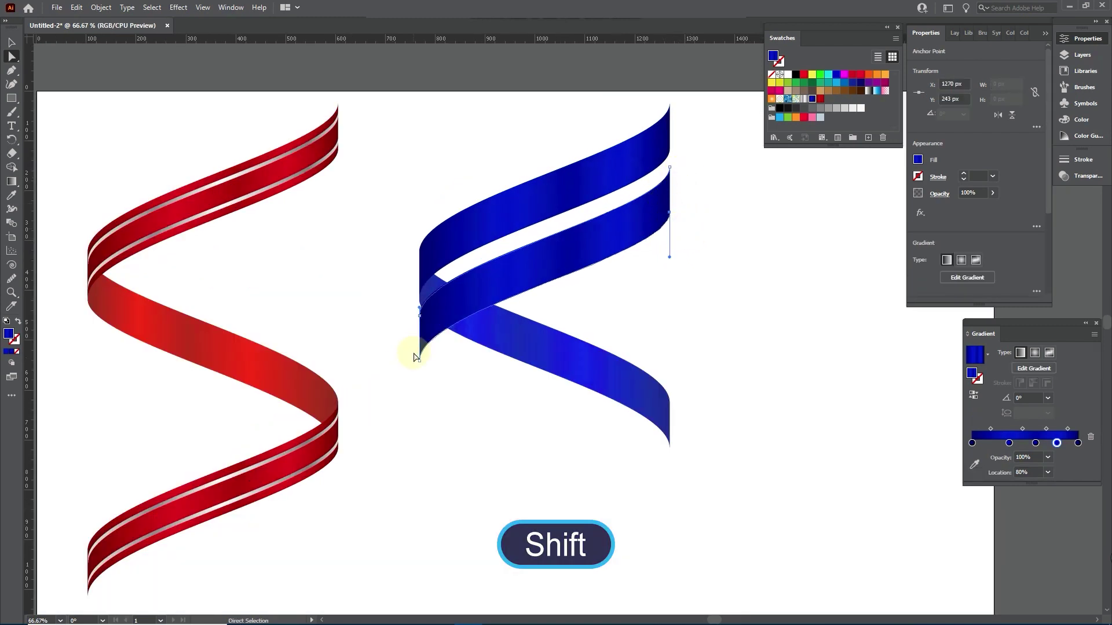
drag(436, 378, 409, 360)
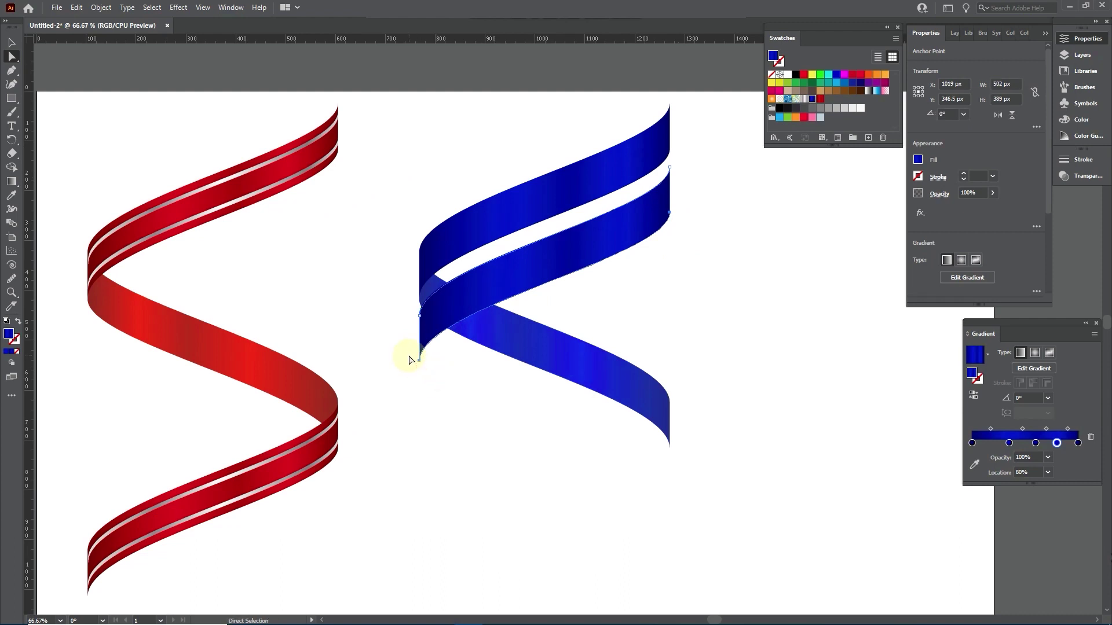
key(Up)
key(Up)
key(Up)
key(Up)
key(Up)
key(Up)
key(Up)
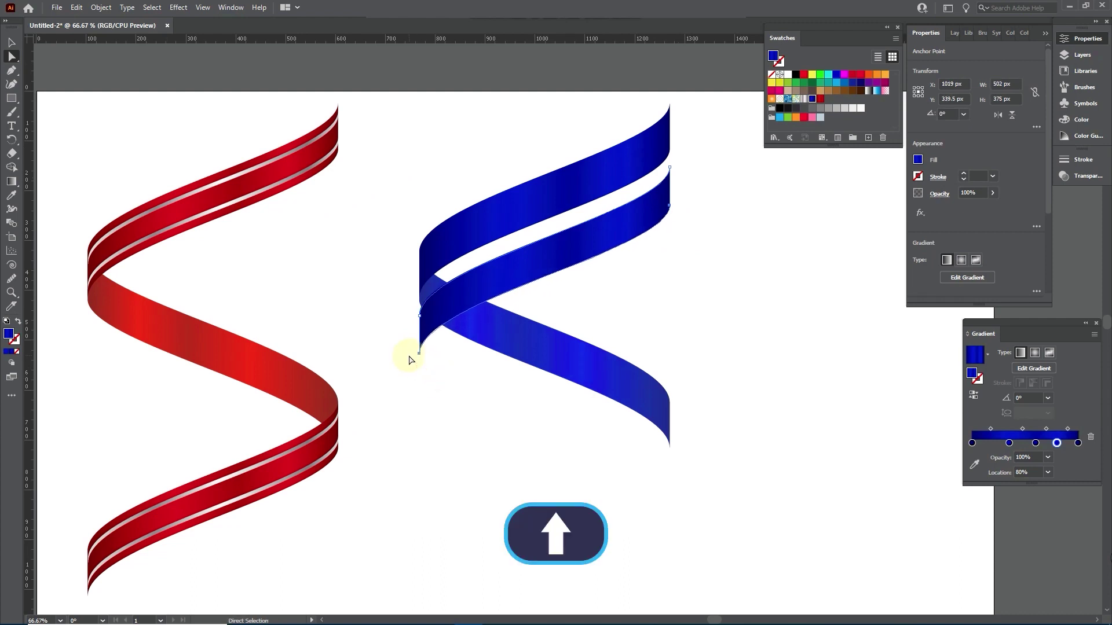
key(Up)
key(Up)
key(Up)
key(Up)
key(Up)
key(Up)
key(Up)
key(Up)
key(Up)
key(Up)
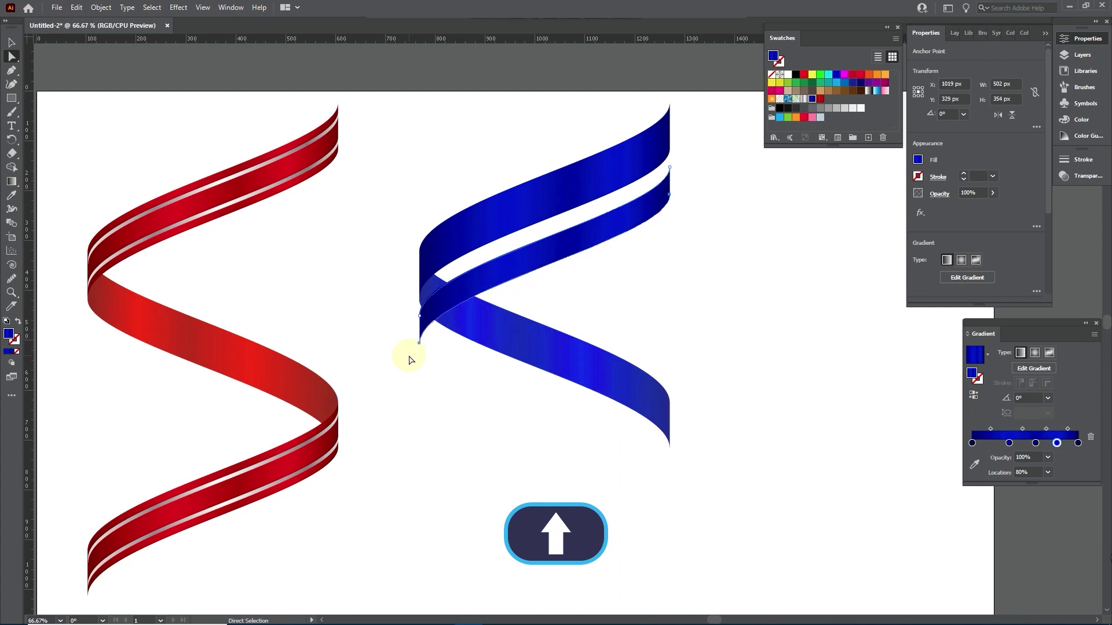
- Move the narrowed strip up until it is centred vertically on the blue spiral's upper ribbon
click(12, 42)
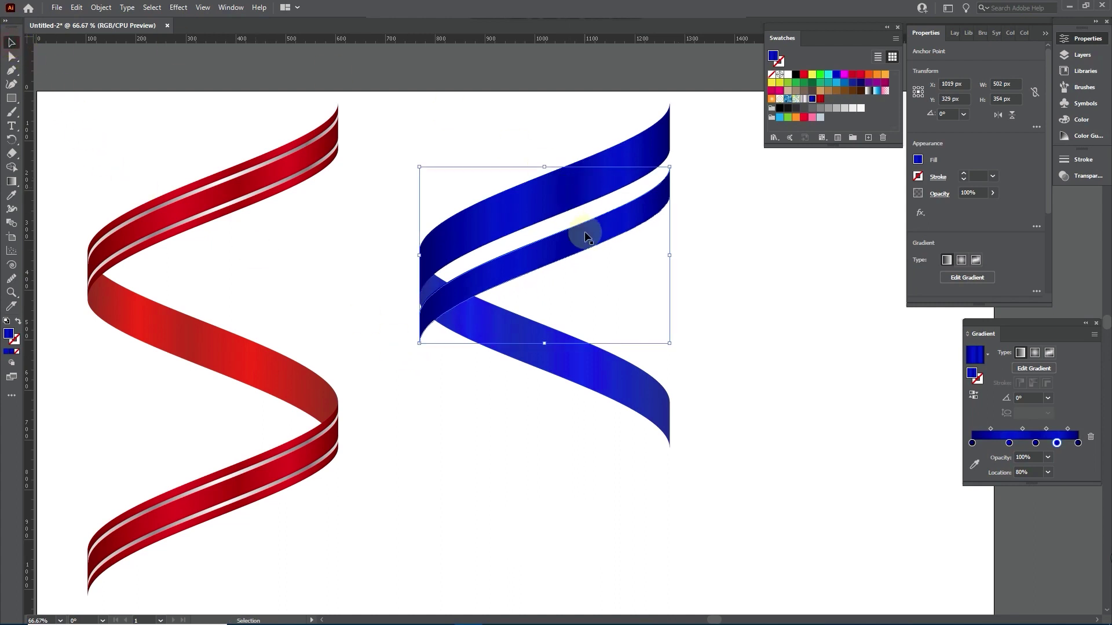
key(Up)
key(Up)
key(Up)
click(789, 226)
click(646, 207)
key(Up)
key(shift+Up)
key(shift+Up)
key(shift+Up)
key(shift+Up)
key(shift+Up)
key(shift+Up)
key(shift+Up)
key(shift+Up)
key(shift+Up)
key(shift+Up)
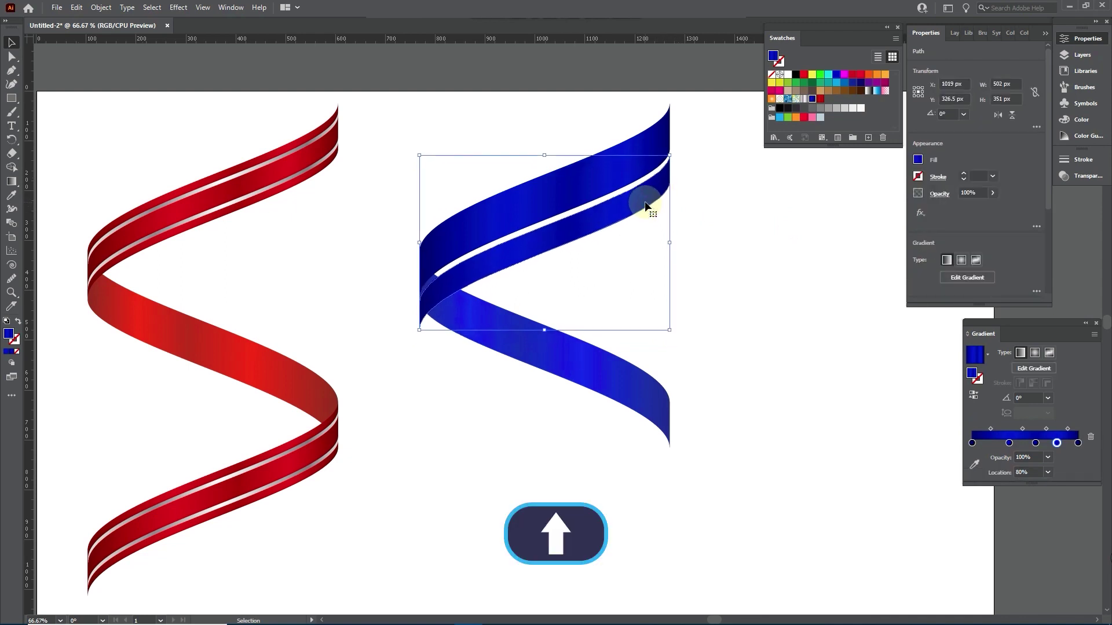
key(Up)
key(Up)
key(Up)
key(Up)
key(Up)
key(Up)
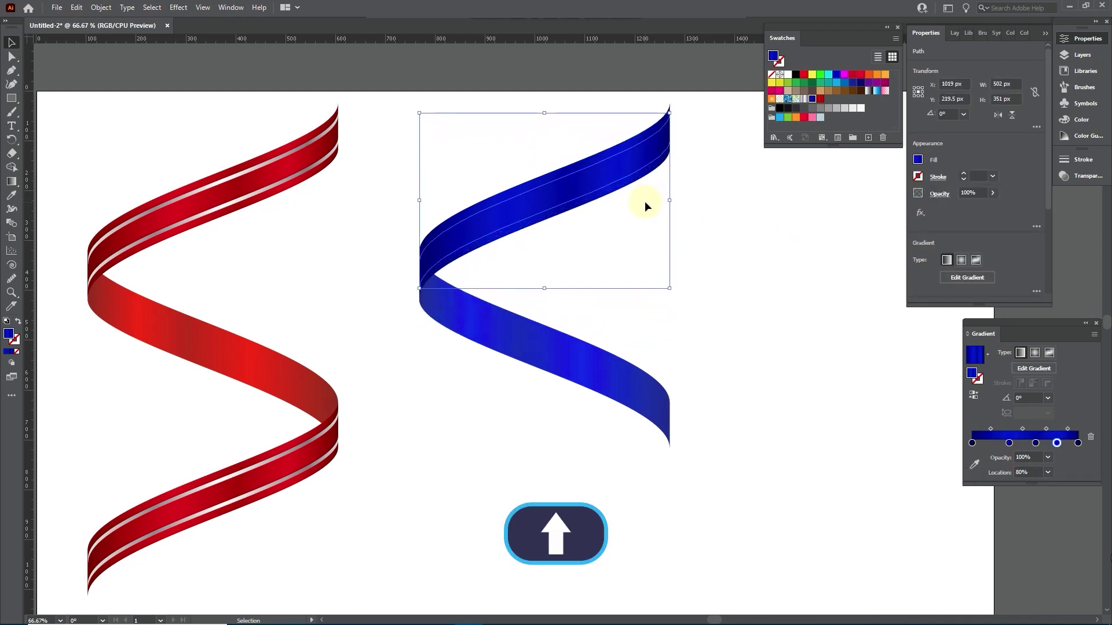
- Bring the narrow strip to the front and fill it with the silver gradient swatch
right_click(620, 163)
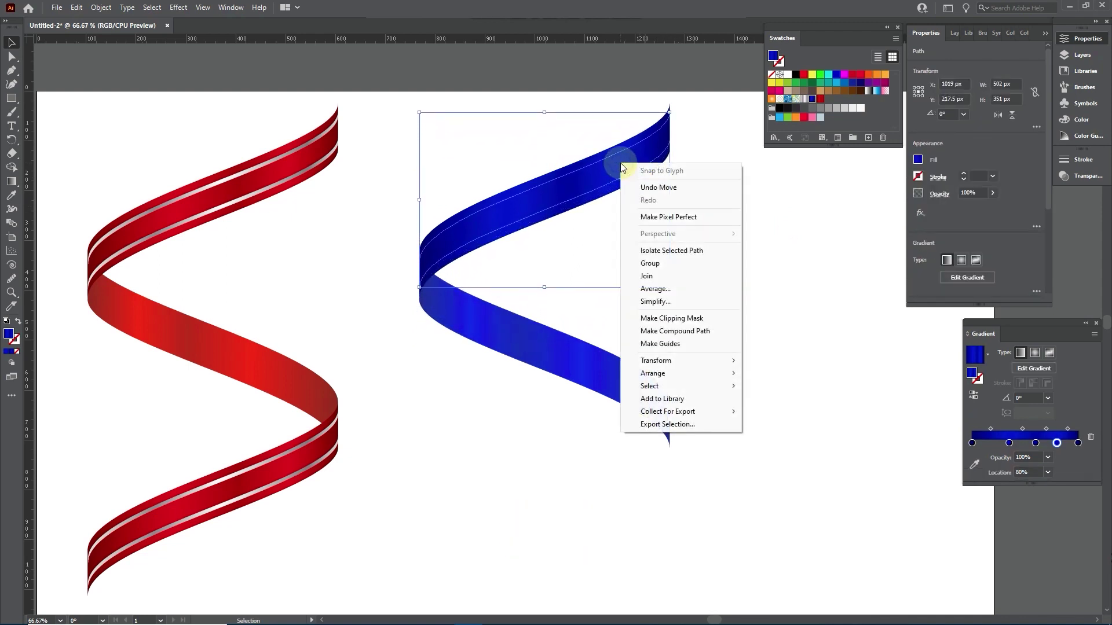
mouse_move(686, 380)
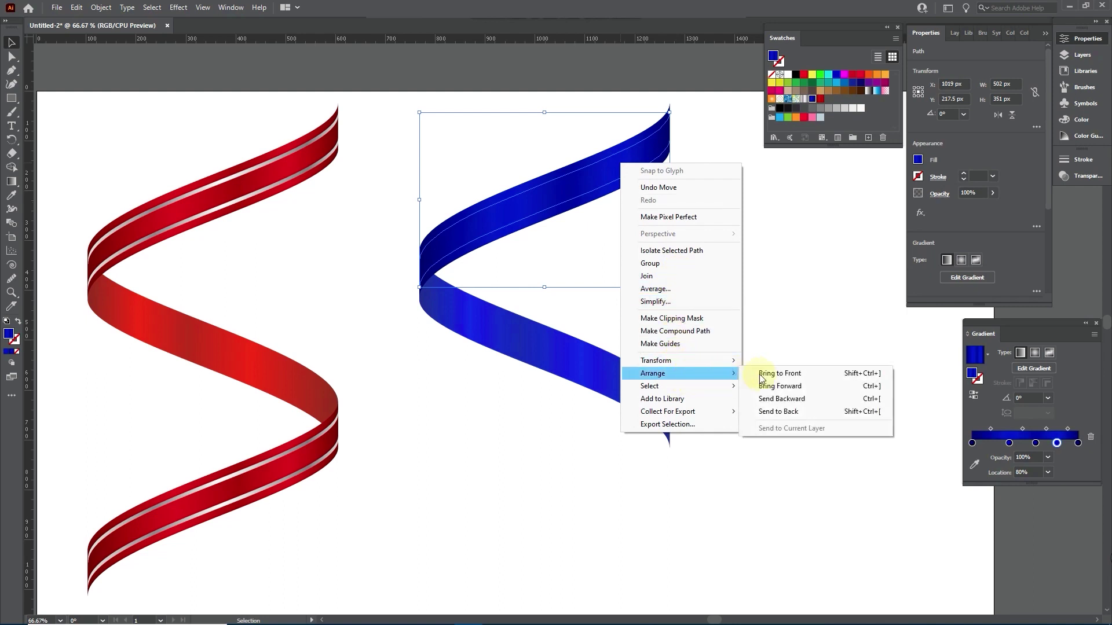
click(769, 373)
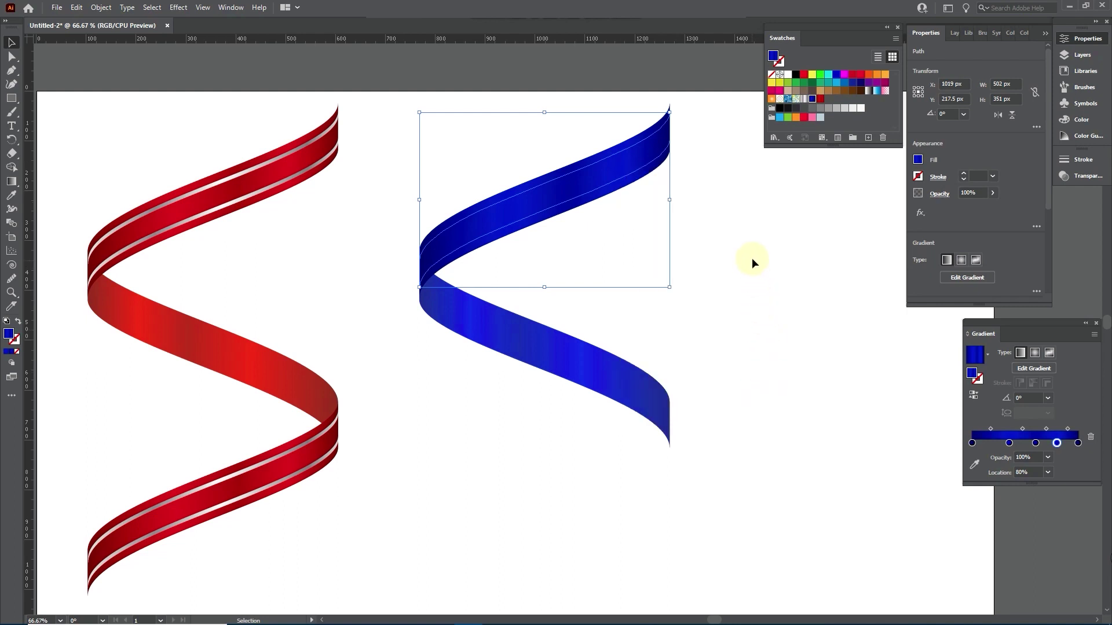
click(803, 101)
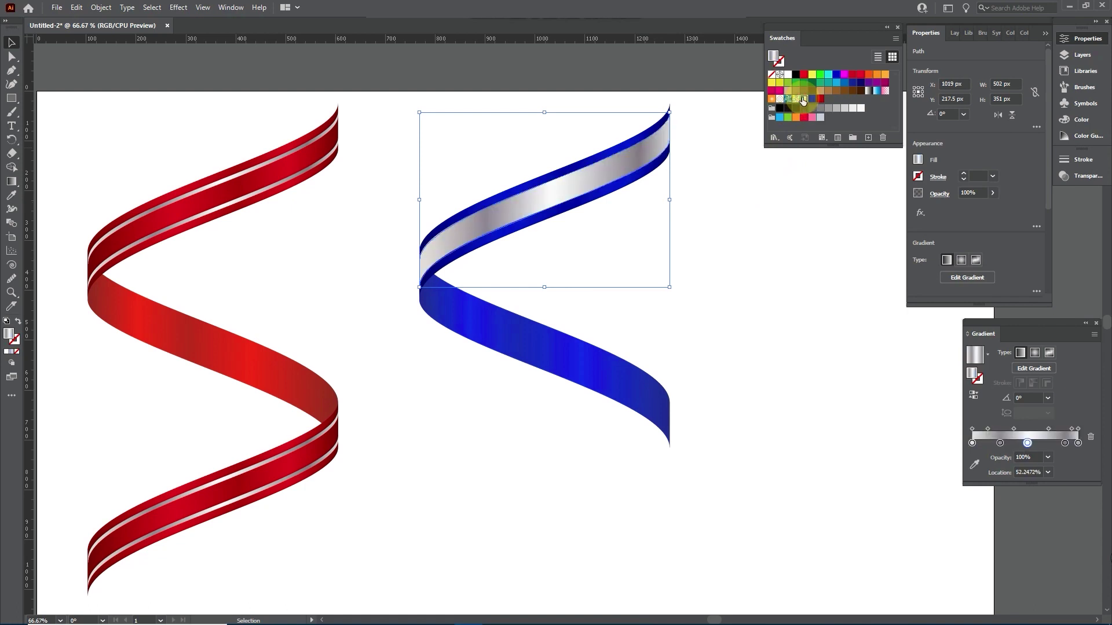
click(738, 188)
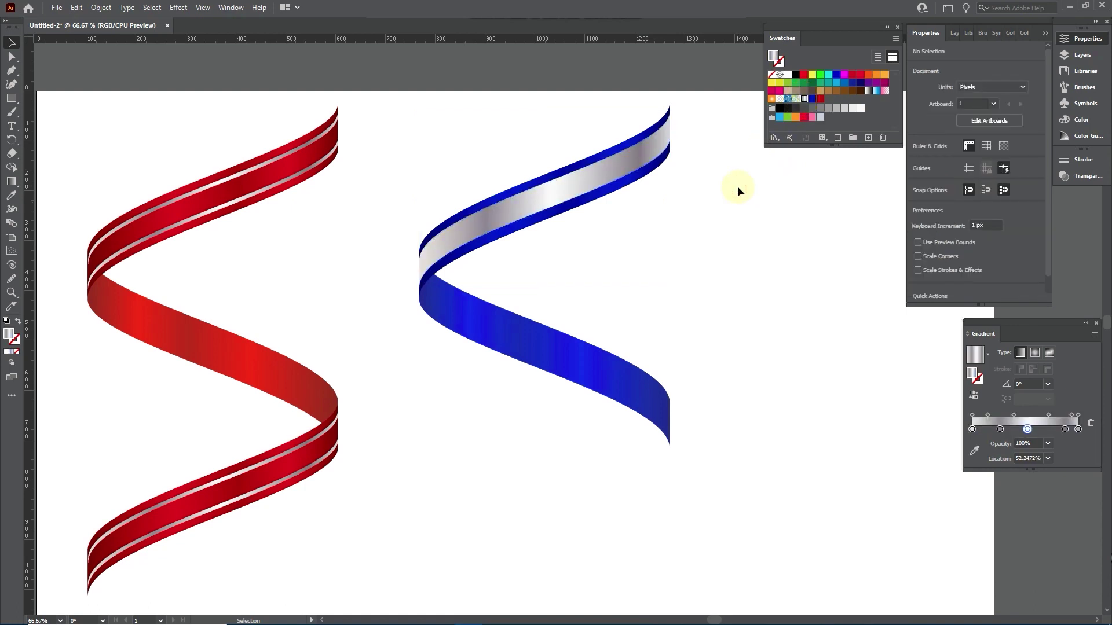
- Copy the blue ribbon with its silver strip down to the lower end of the blue spiral
drag(632, 250, 565, 449)
drag(566, 481, 576, 484)
click(727, 433)
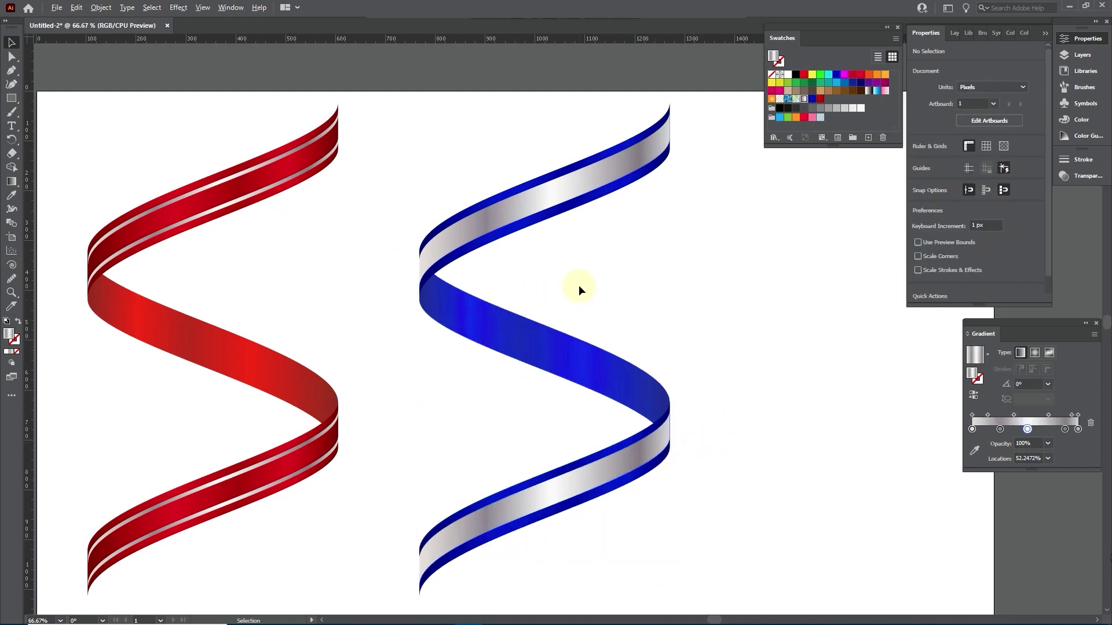
- Select both spirals and scale them down together proportionally to about 525 px tall
drag(579, 285, 584, 248)
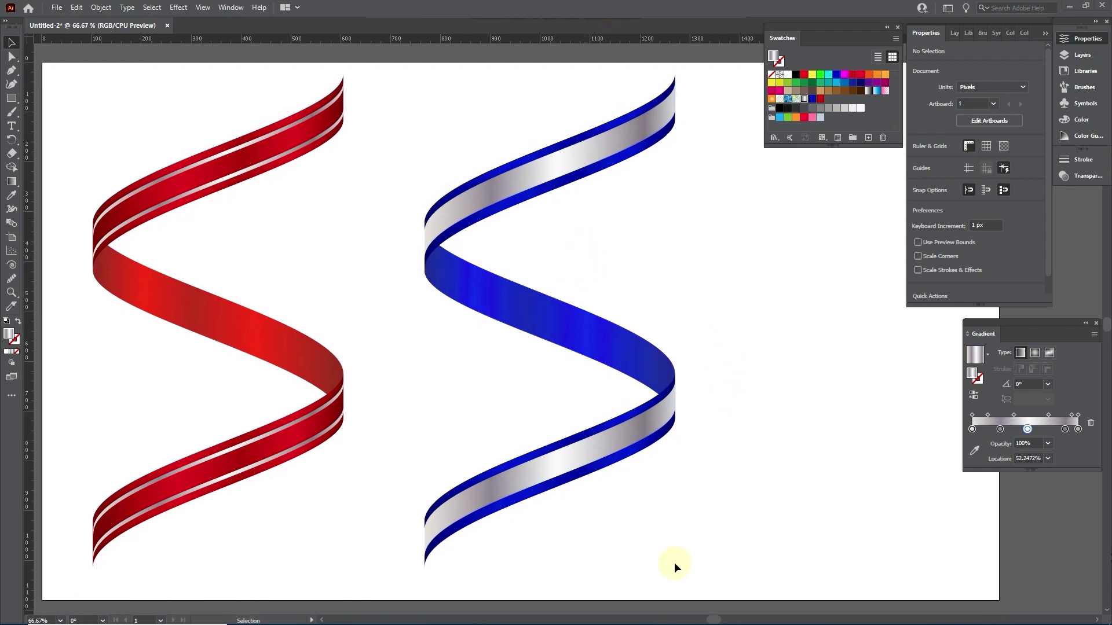
drag(674, 562, 191, 114)
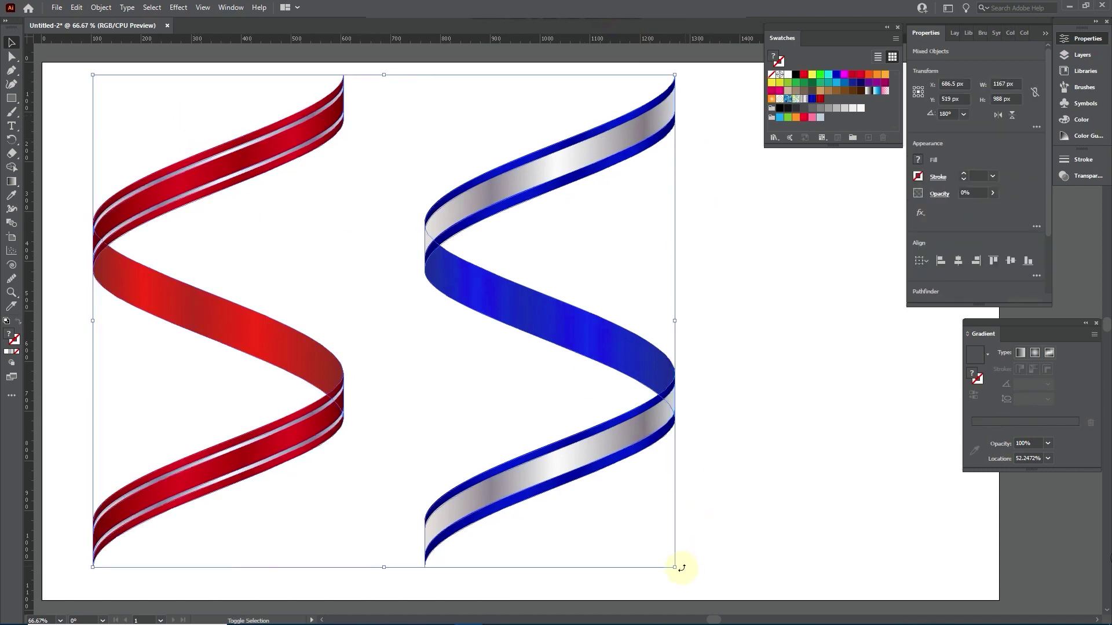
drag(676, 568, 432, 340)
click(479, 326)
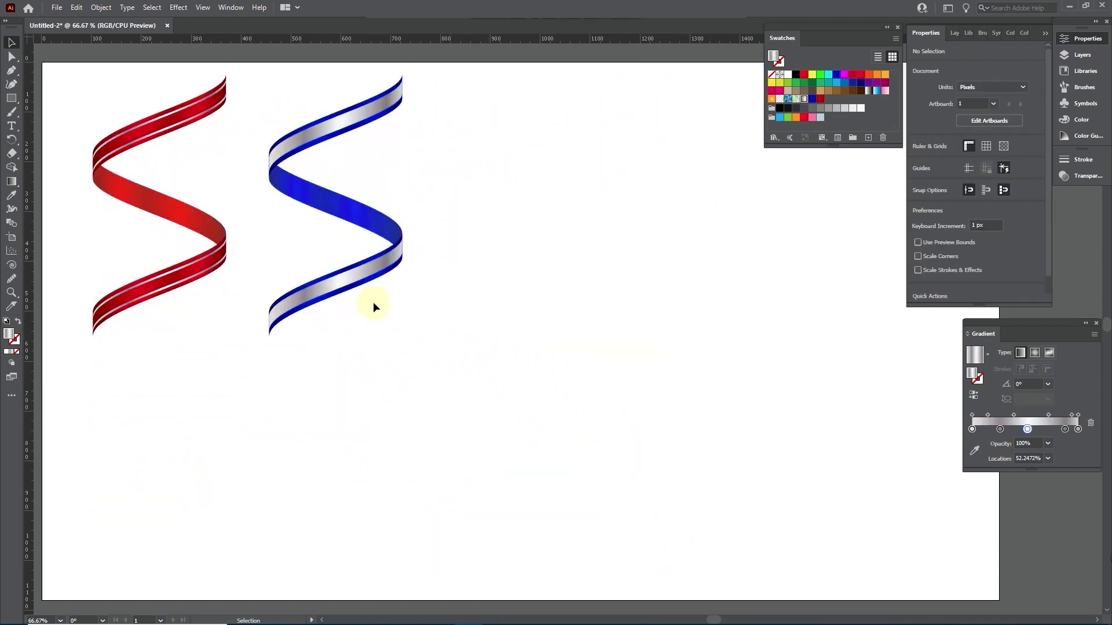
- Duplicate the small red spiral into the artboard's empty area beside the blue one and enlarge it to about 832 px tall
click(132, 203)
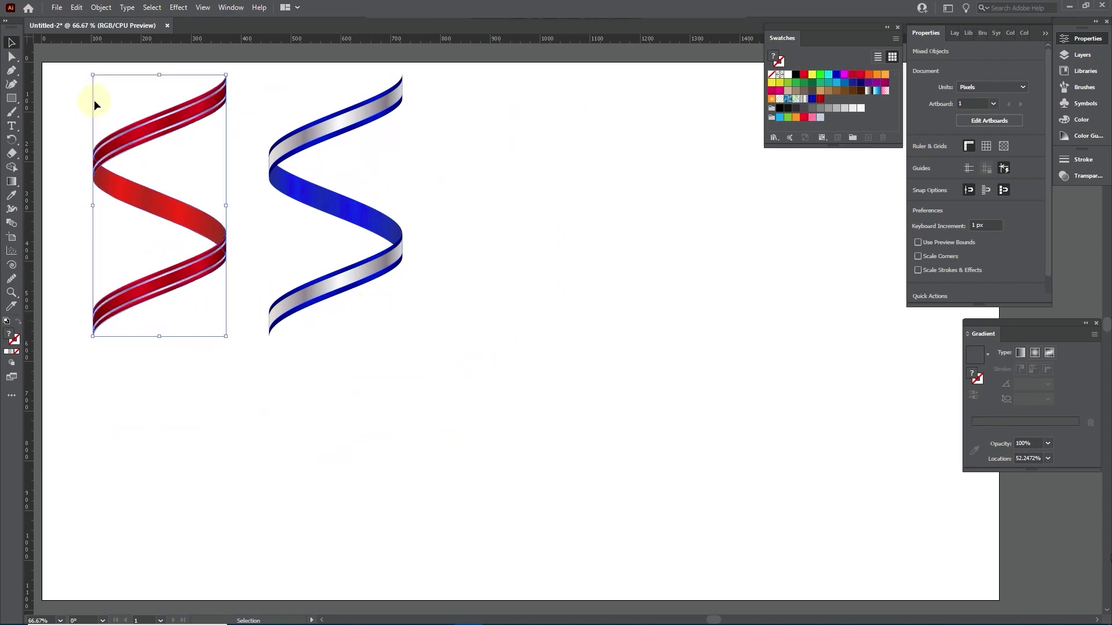
drag(127, 151, 581, 288)
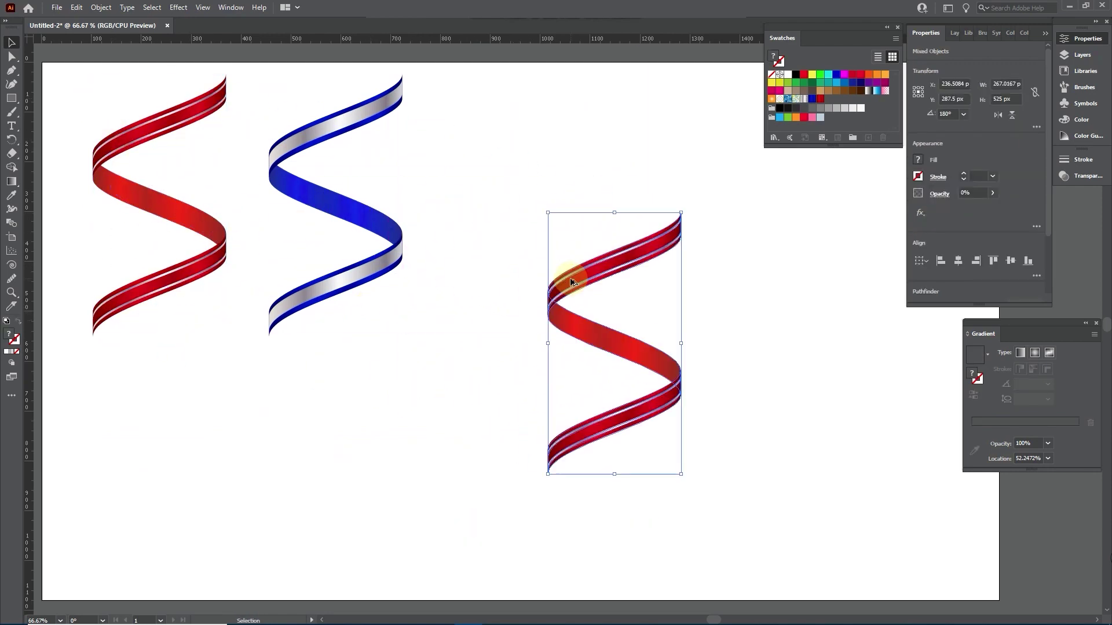
drag(681, 475, 825, 608)
drag(678, 430, 647, 308)
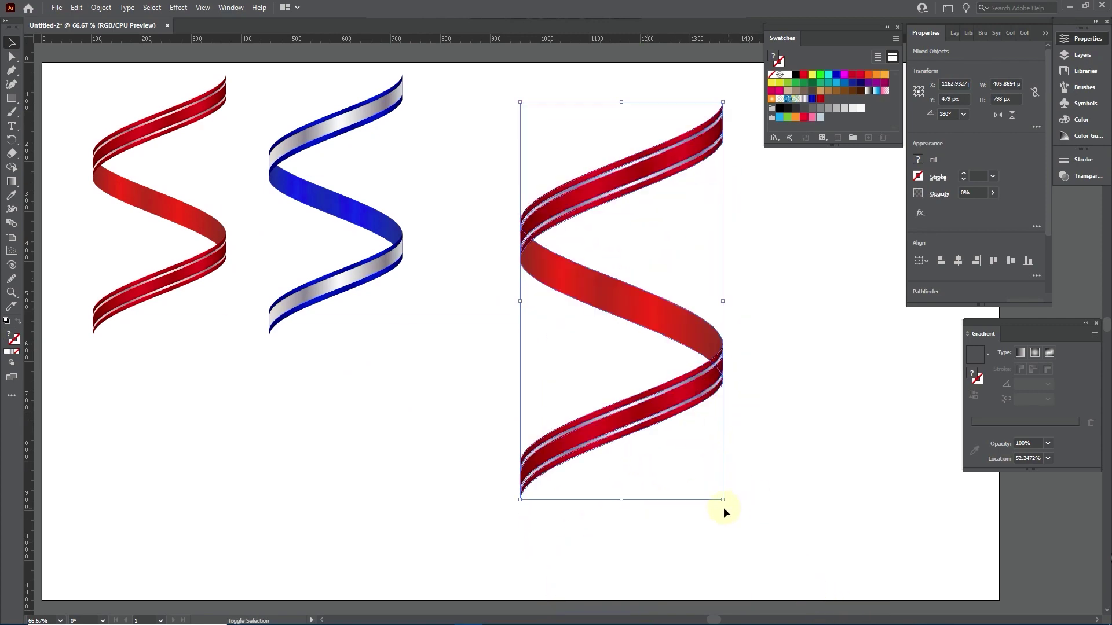
mouse_move(724, 501)
mouse_down()
mouse_move(745, 512)
mouse_move(732, 515)
mouse_up()
drag(641, 315, 630, 329)
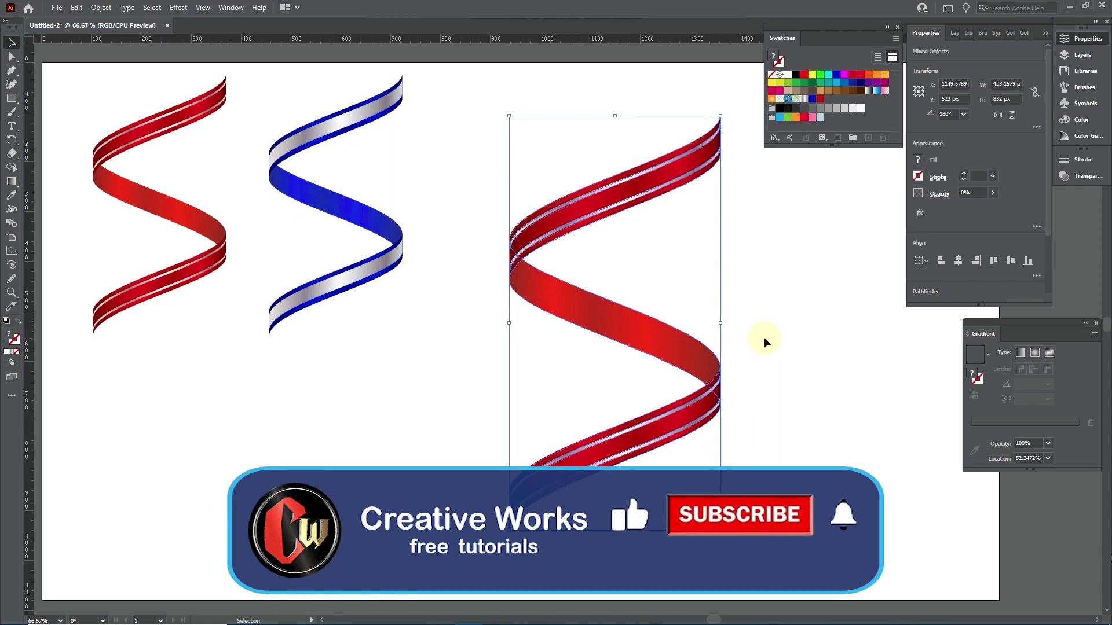
click(763, 337)
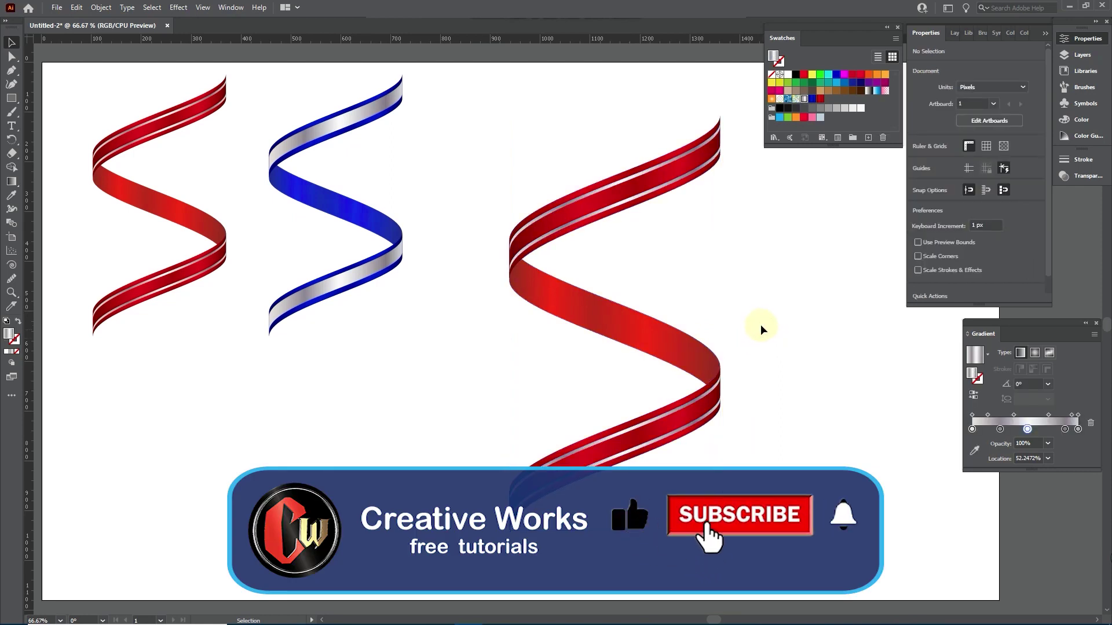
- Ungroup the enlarged red spiral's upper striped ribbon and delete its lower striped ribbon
click(668, 169)
right_click(668, 168)
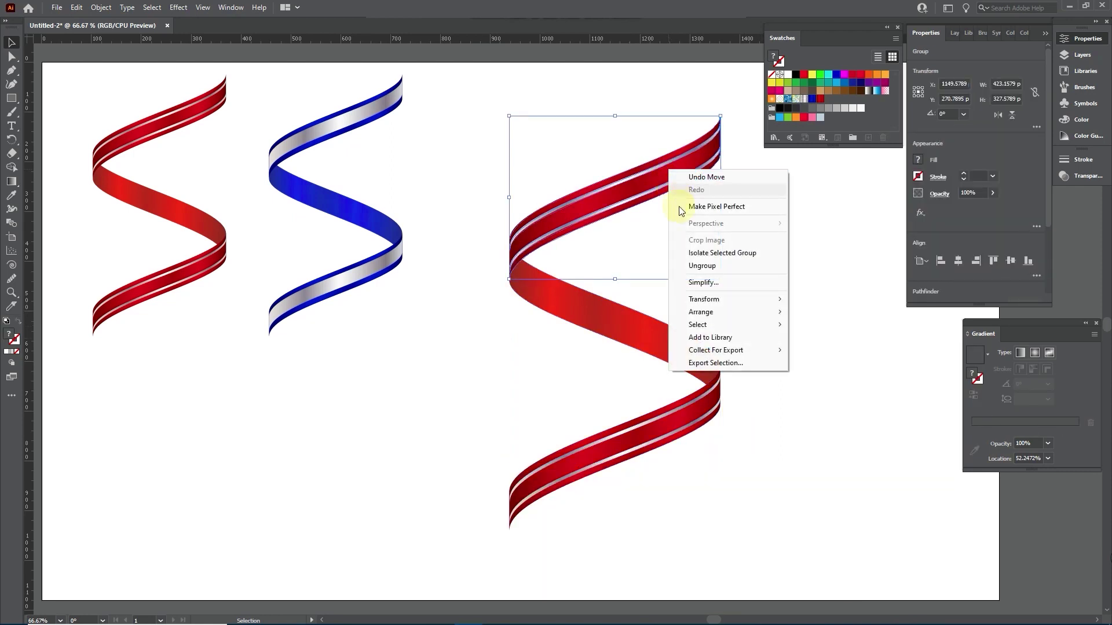
click(699, 263)
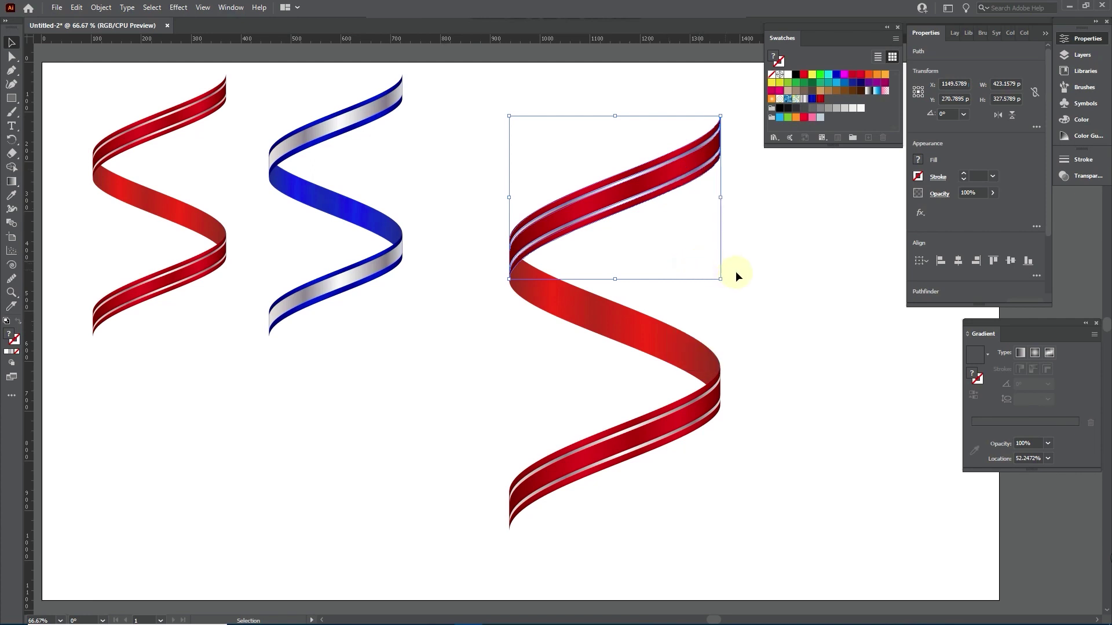
click(752, 275)
drag(659, 494, 609, 399)
key(Delete)
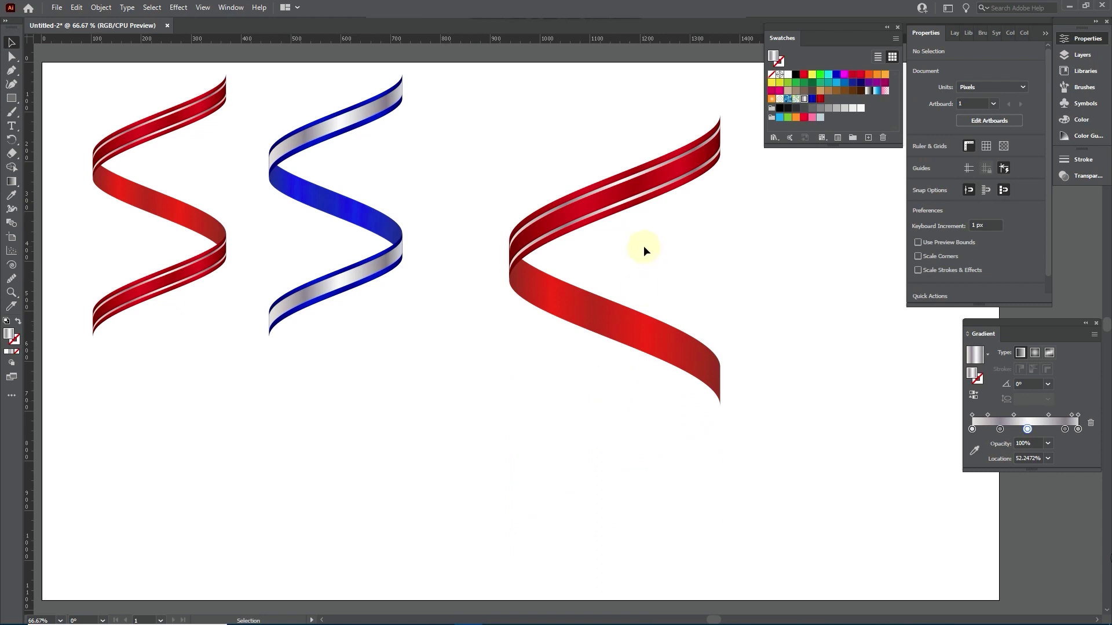
- Set the first gradient stop of the enlarged spiral's upper ribbon to dark green, RGB 0, 100, 0
click(654, 184)
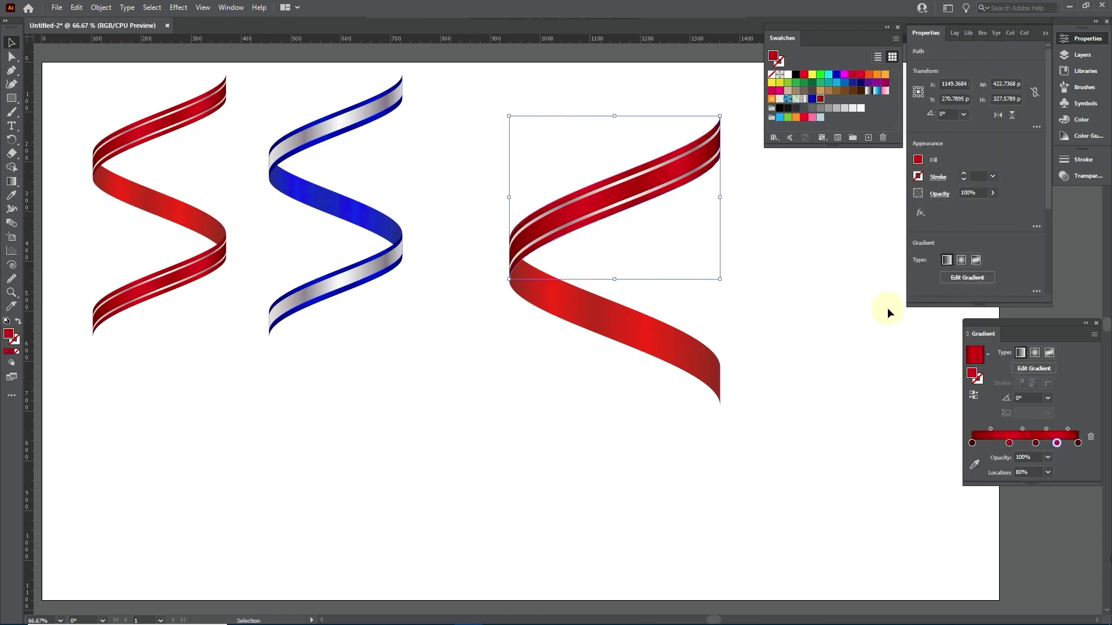
double_click(971, 444)
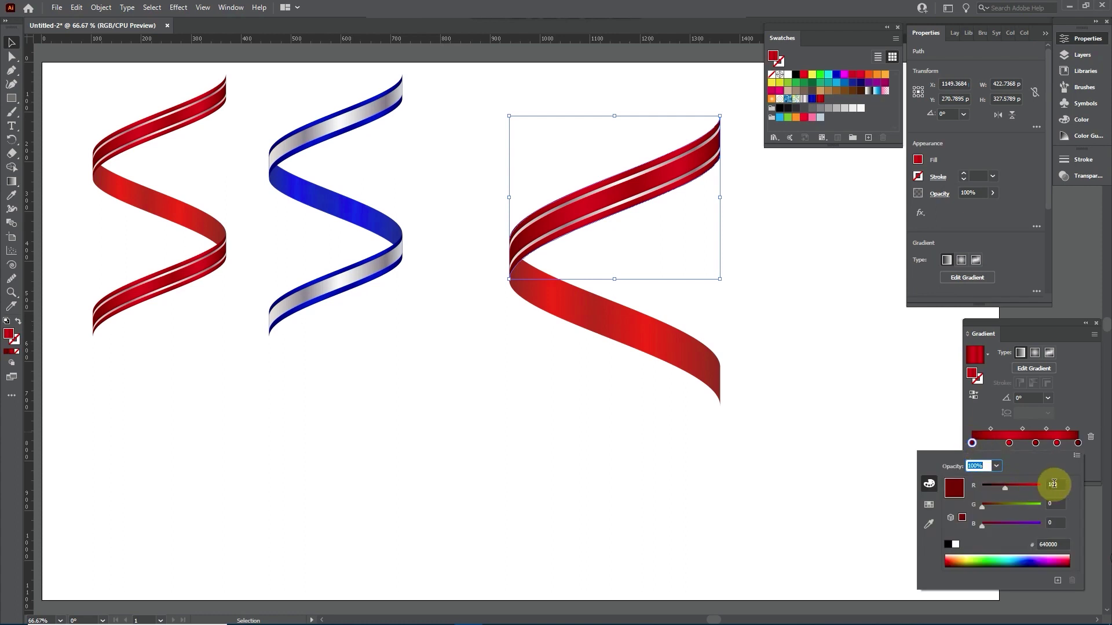
click(1053, 484)
text(0)
key(Tab)
text(100)
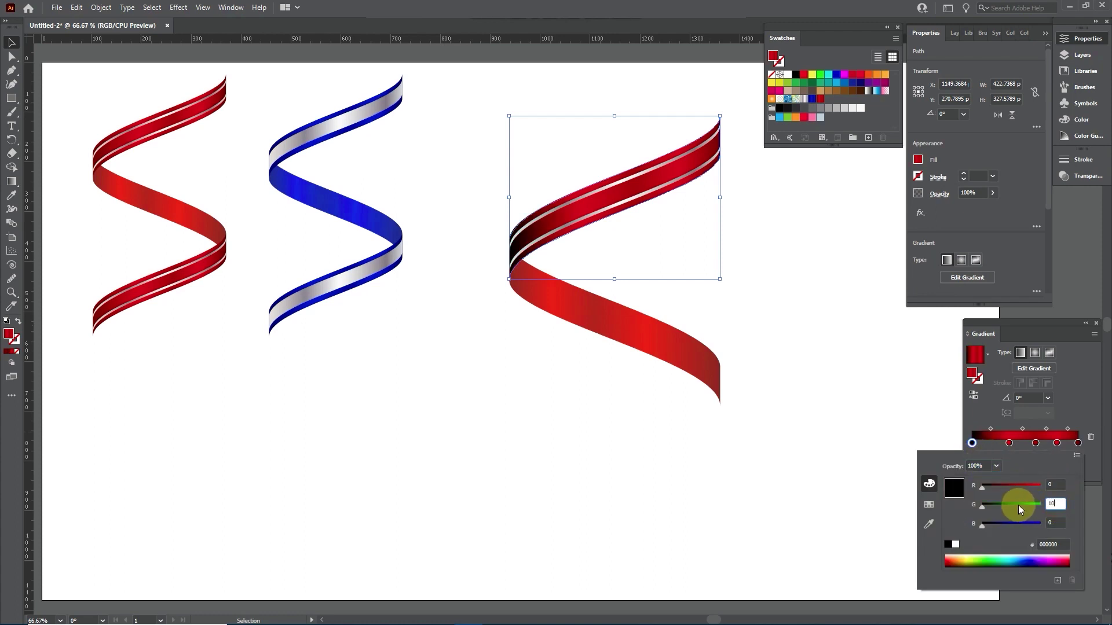
click(1077, 408)
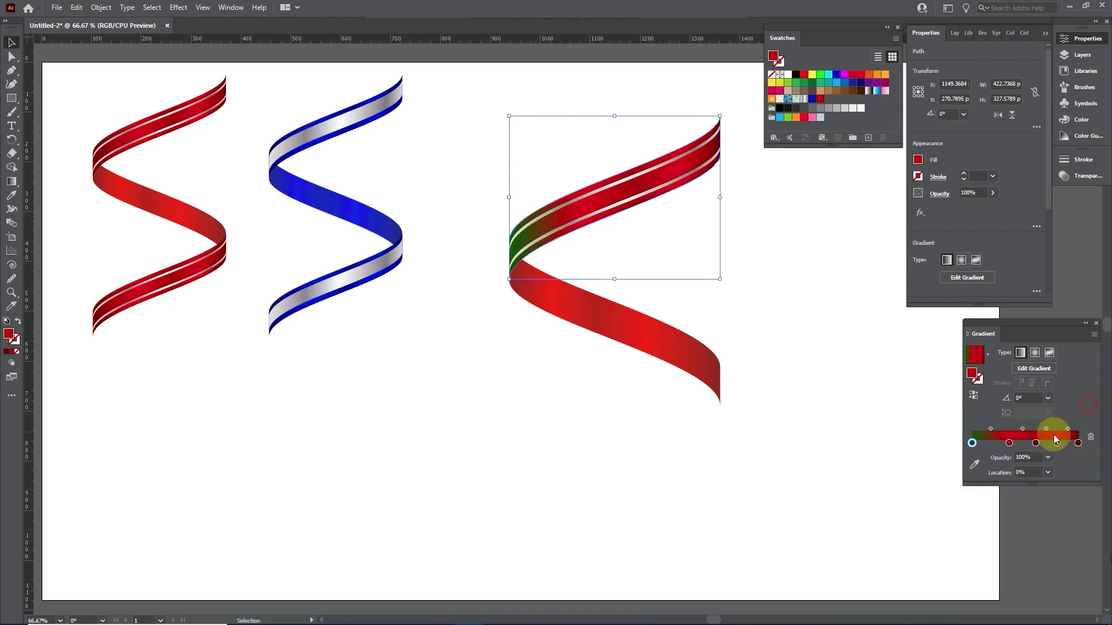
- Replace the gradient's last stop with a copy of the dark green first stop and set the middle stop to RGB 0, 150, 0
drag(1077, 444, 1078, 492)
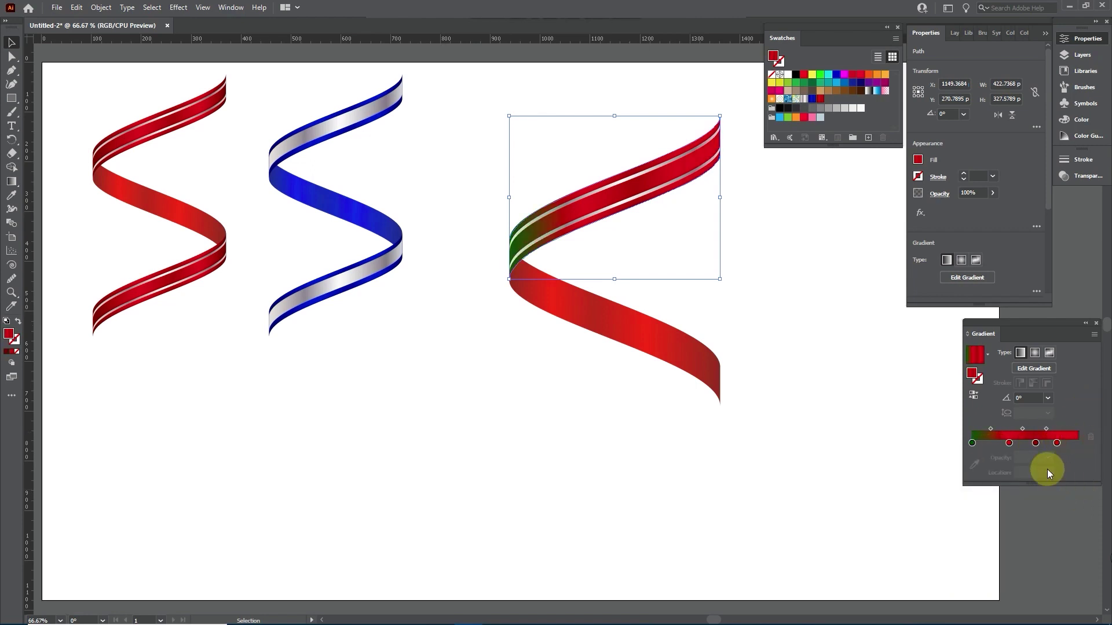
drag(972, 442, 1082, 446)
click(1036, 443)
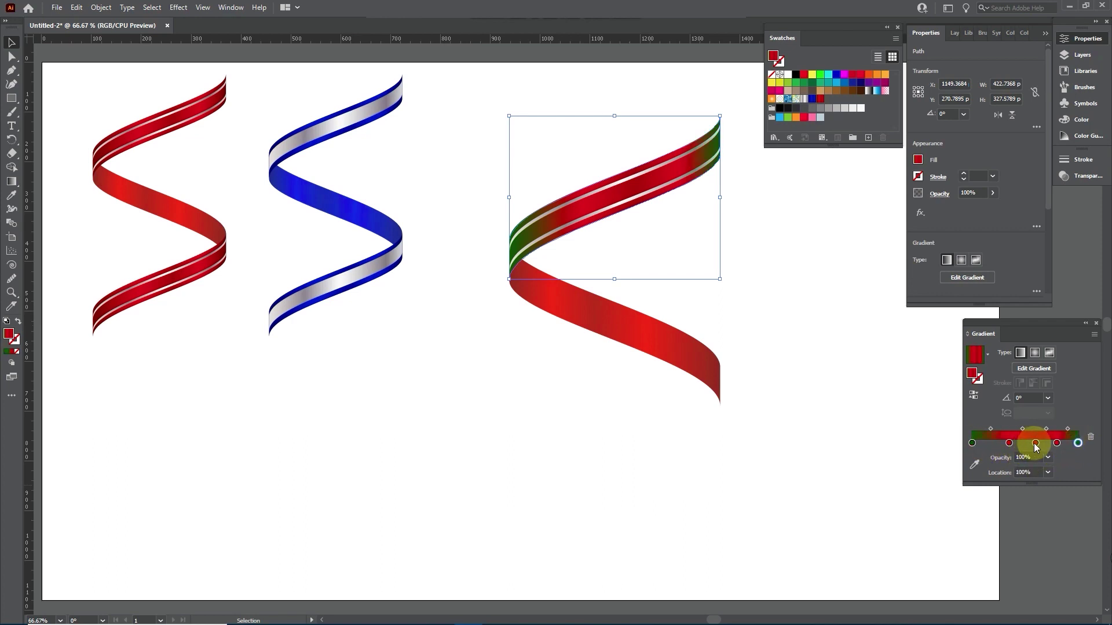
double_click(1035, 443)
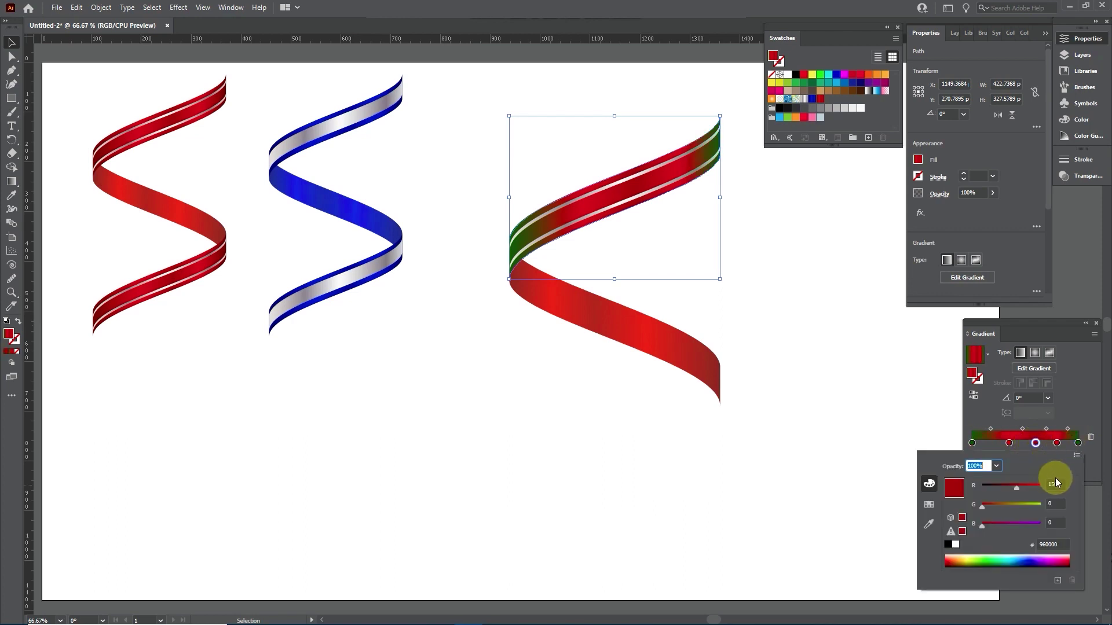
click(1012, 484)
text(0)
key(Tab)
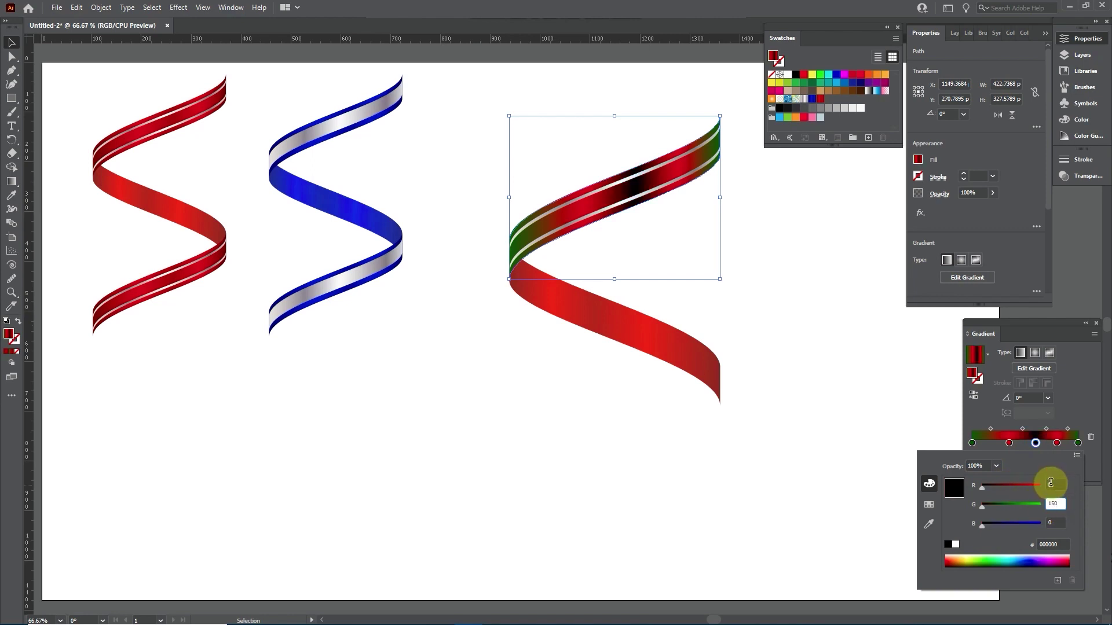
key(Return)
- Set the gradient's second stop, at location 35%, to bright green RGB 0, 225, 0
double_click(1009, 443)
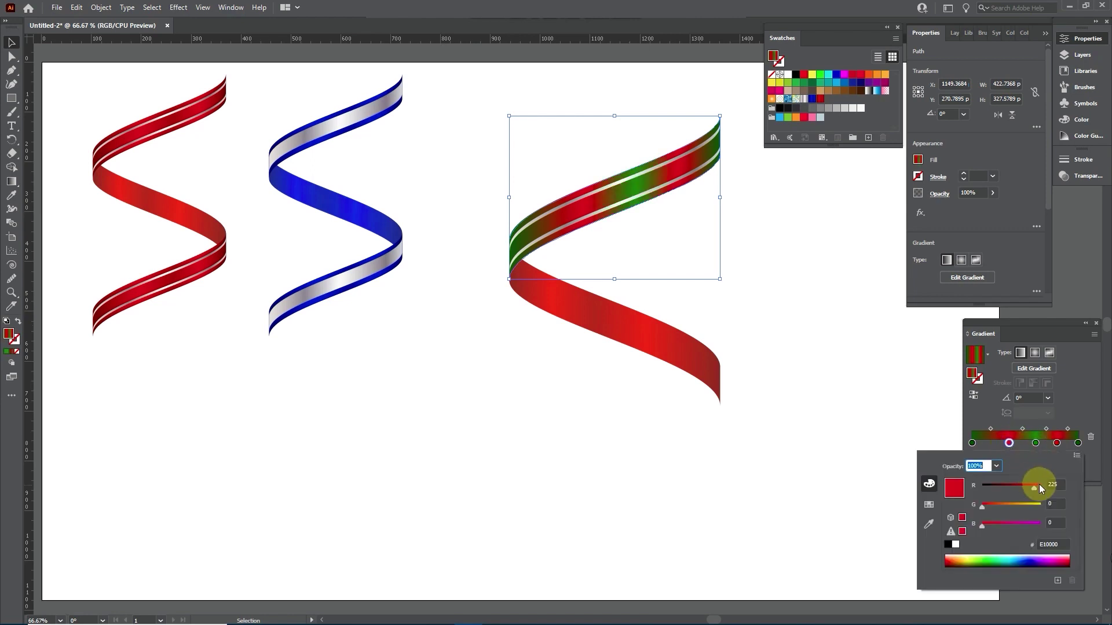
text(0)
key(Tab)
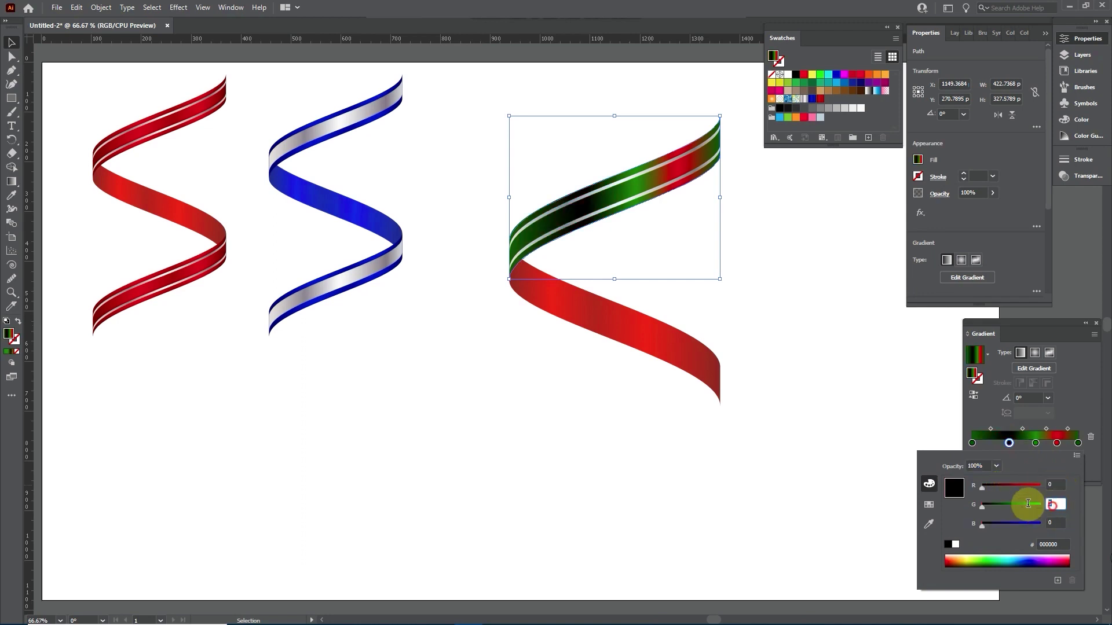
text(225)
key(Return)
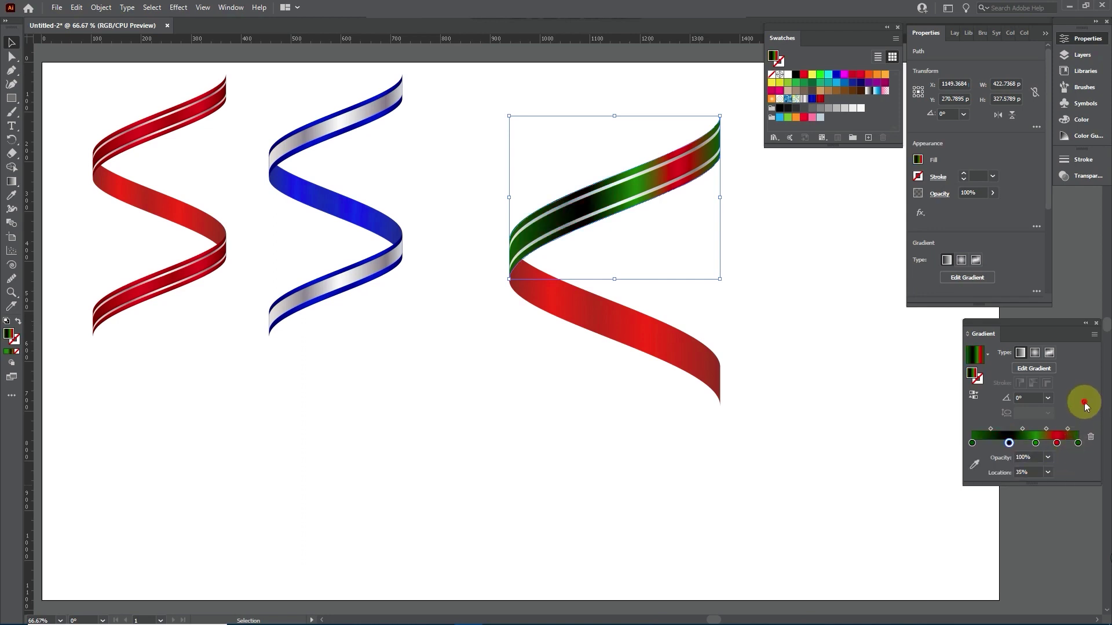
- Set the gradient's fourth stop, at location 80%, to bright green RGB 0, 225, 0
click(1057, 443)
double_click(1057, 444)
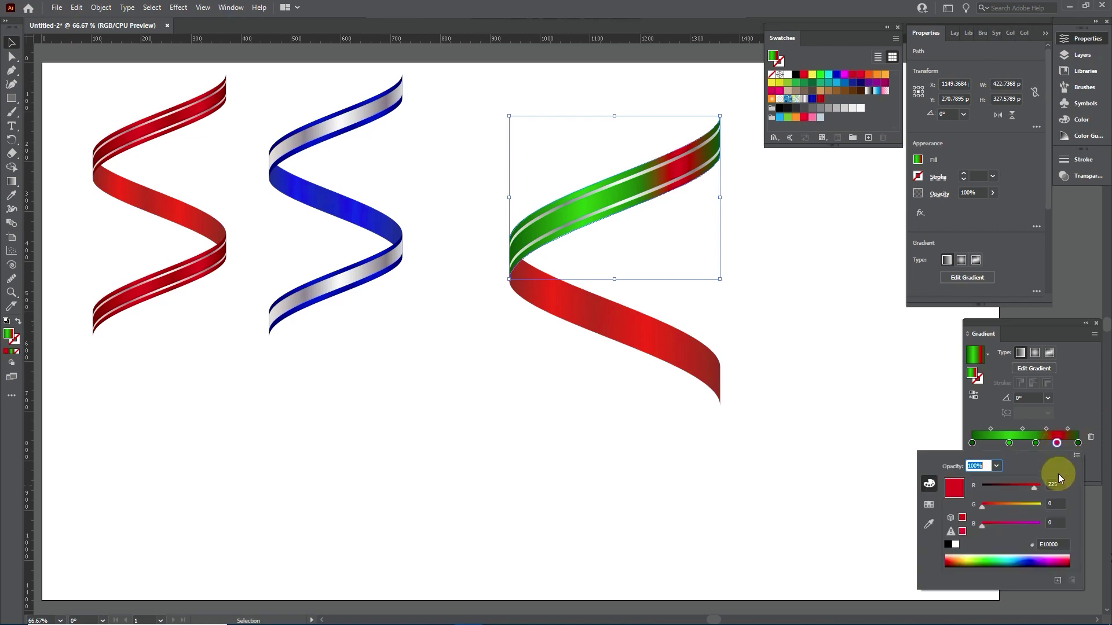
click(1055, 485)
text(0)
click(1055, 522)
click(1058, 504)
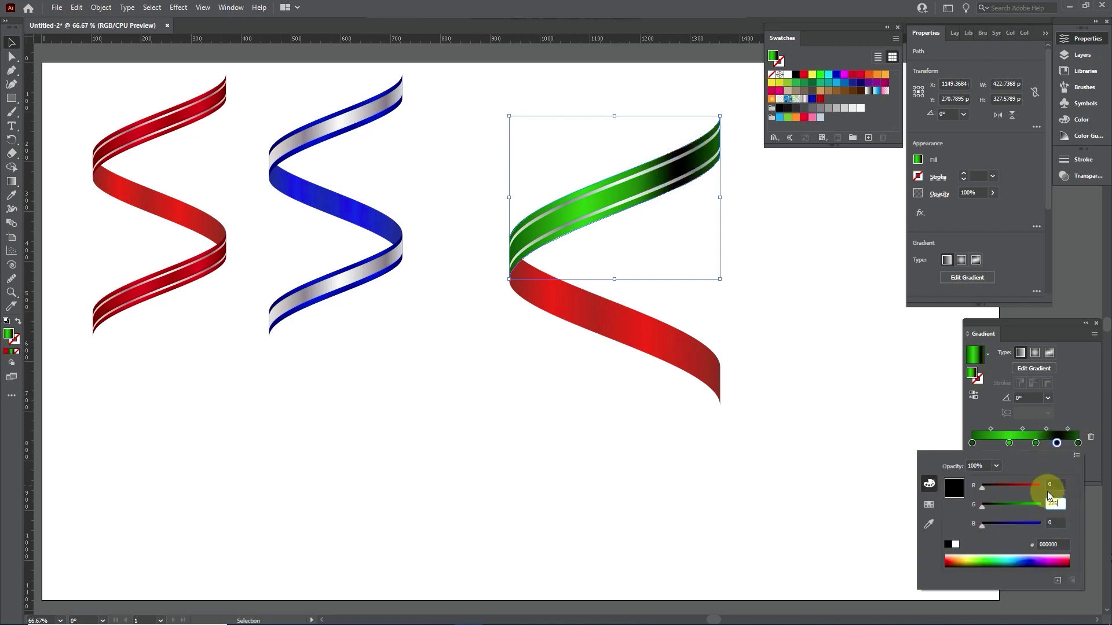
text(225)
key(Return)
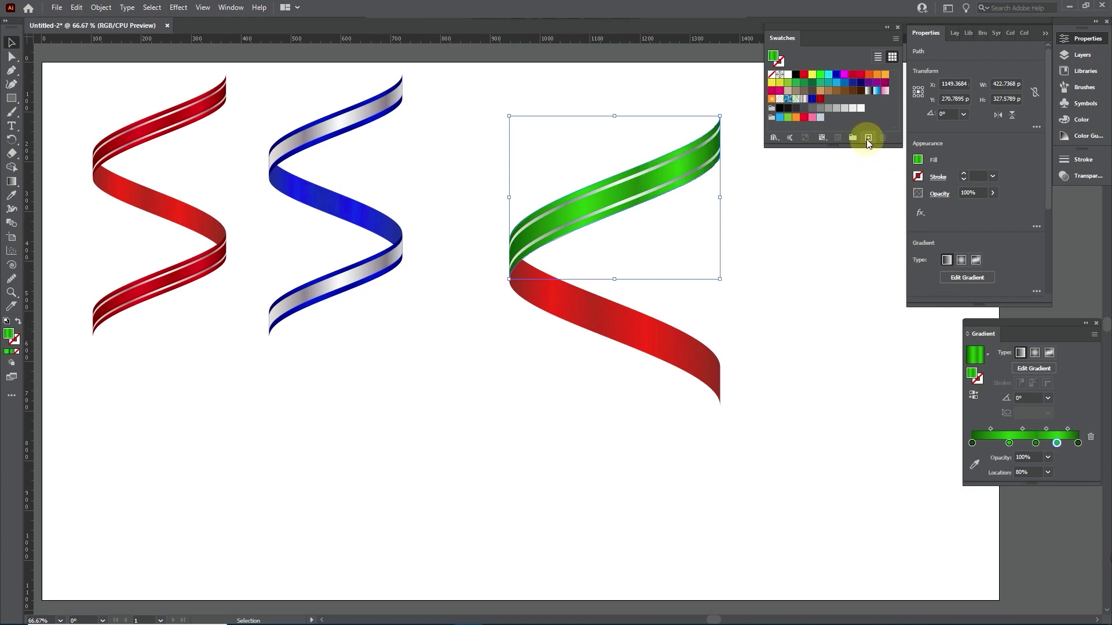
- Save the green gradient as a new swatch named green and deselect the ribbon
click(868, 138)
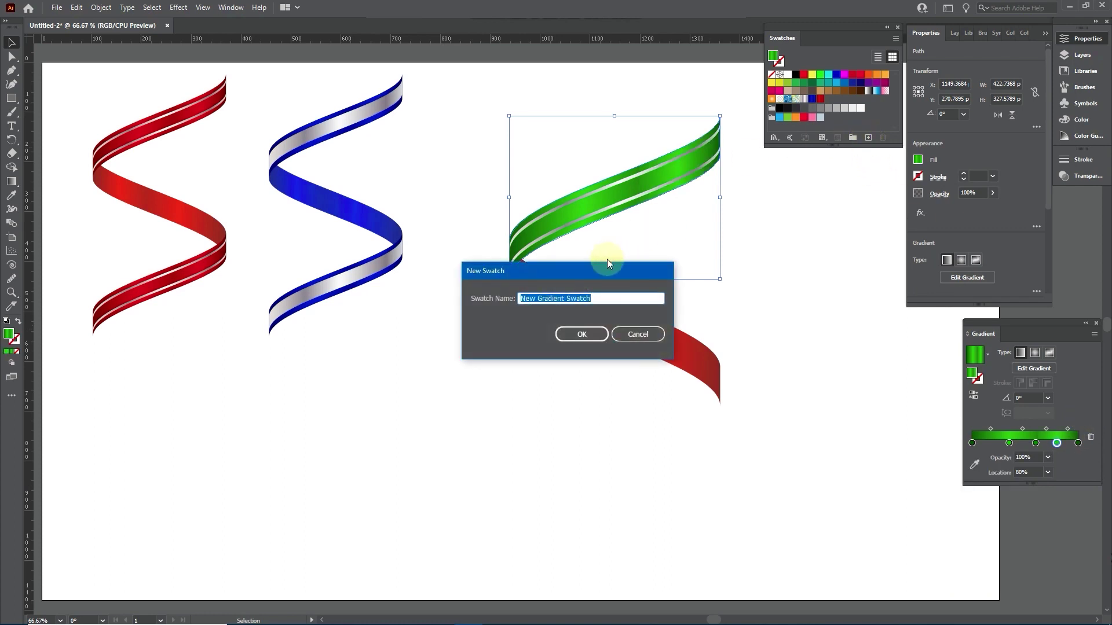
text(green)
click(584, 333)
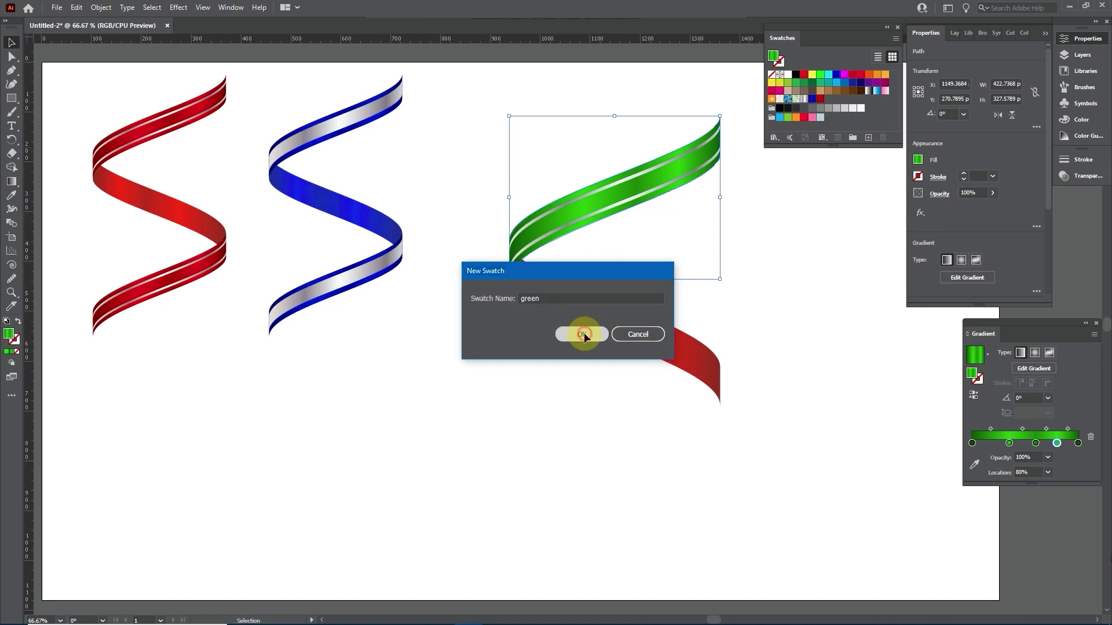
click(802, 251)
- Apply the green gradient swatch to the enlarged spiral's plain red lower ribbon
drag(766, 284, 610, 384)
click(831, 98)
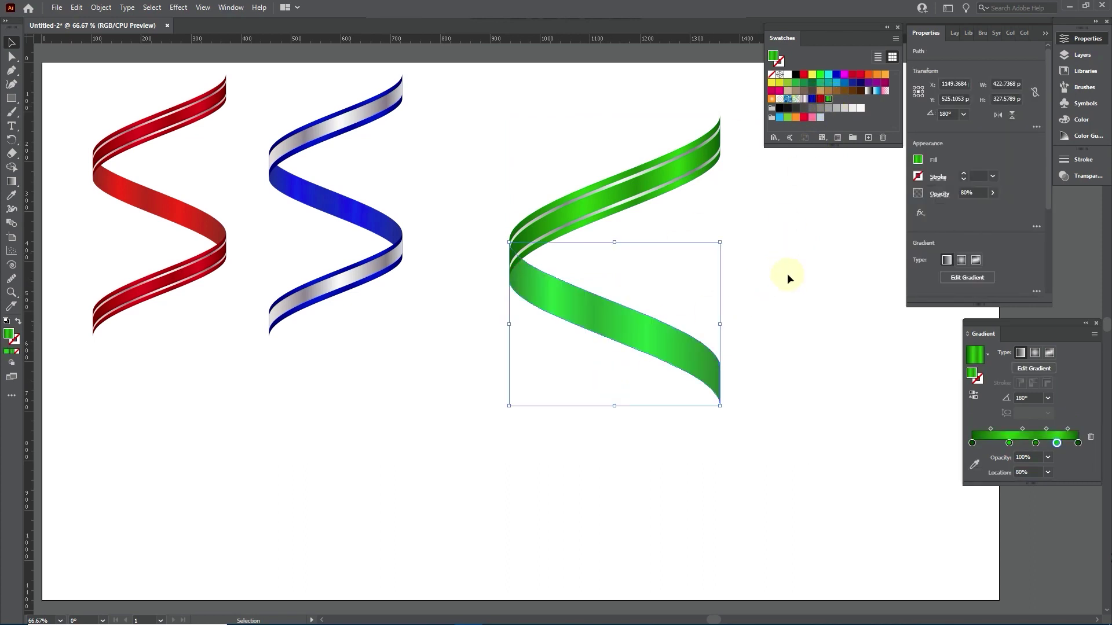
click(787, 273)
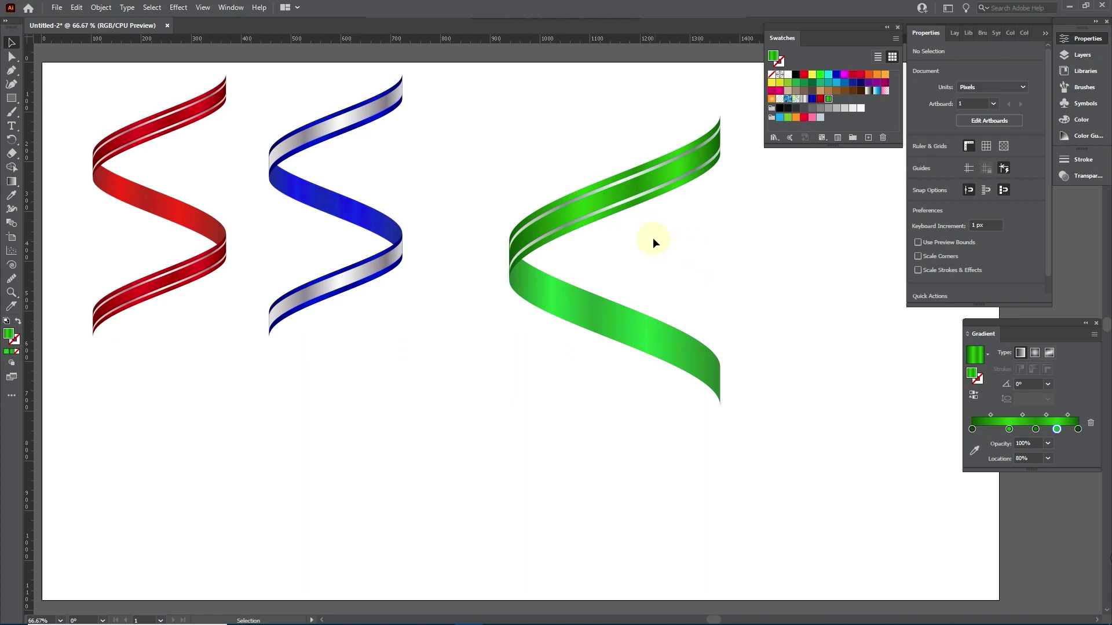
- Delete the lower of the two silver strips on the striped green ribbon and select the remaining strip
click(689, 176)
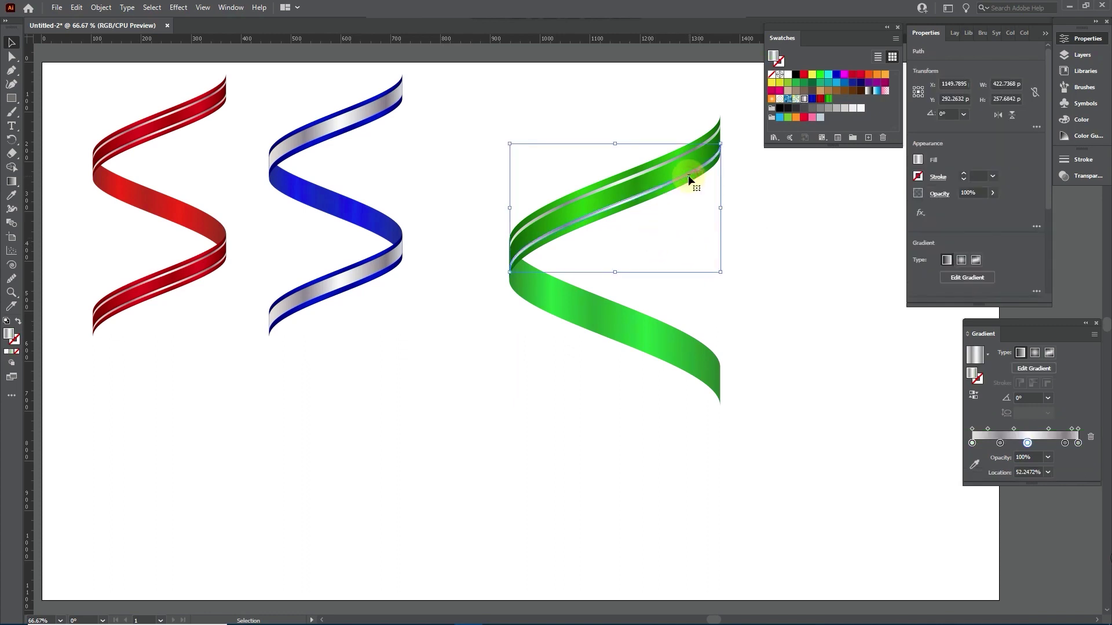
drag(688, 176, 688, 154)
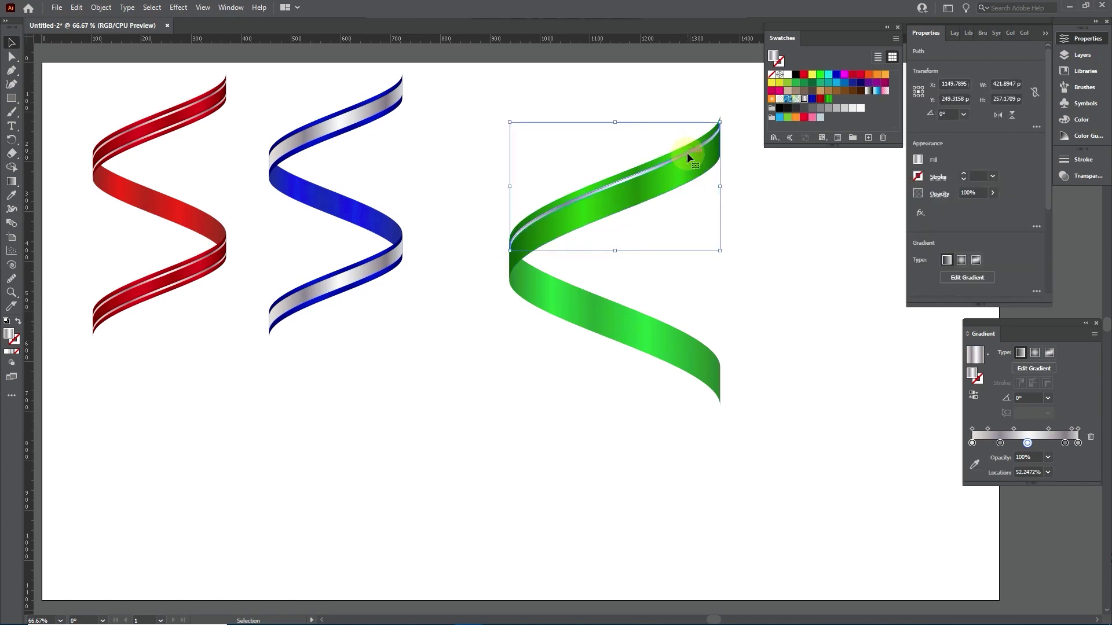
- Widen the remaining silver strip by moving its two lower anchor points down until the strip is about 301 px tall
alt+scroll(712, 139, up, 1)
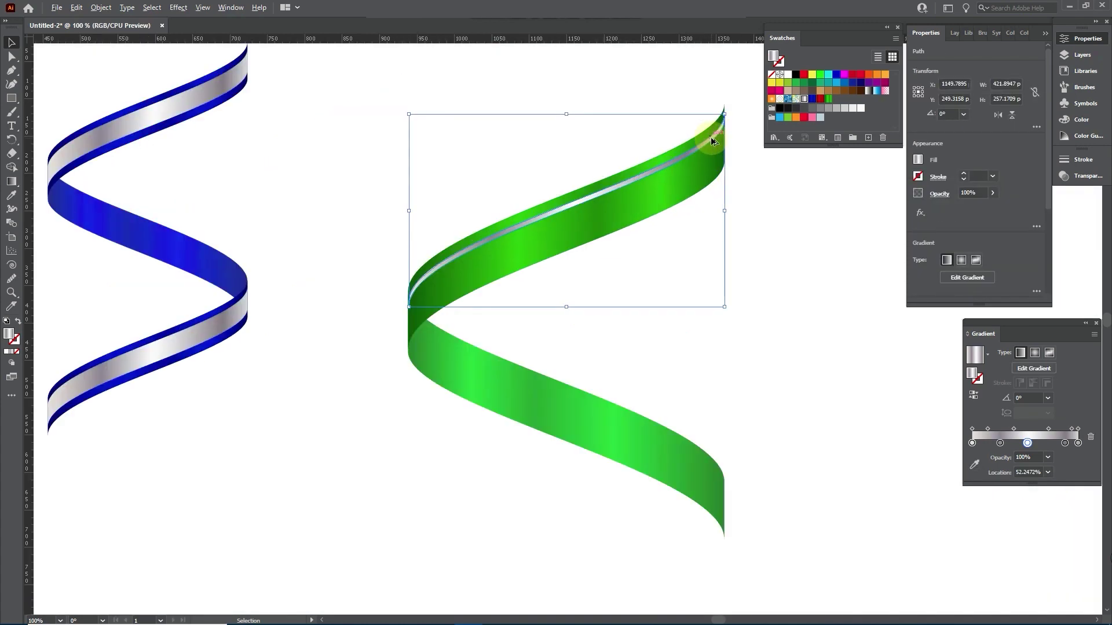
scroll(660, 241, up, 3)
alt+scroll(638, 273, up, 2)
drag(637, 273, 661, 231)
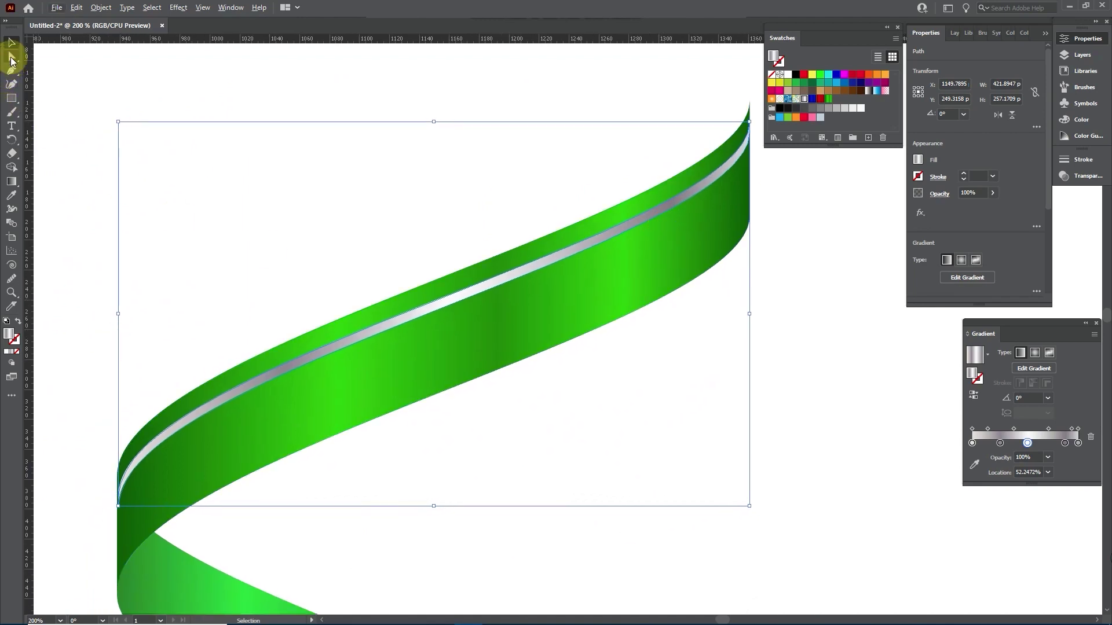
click(12, 58)
click(105, 510)
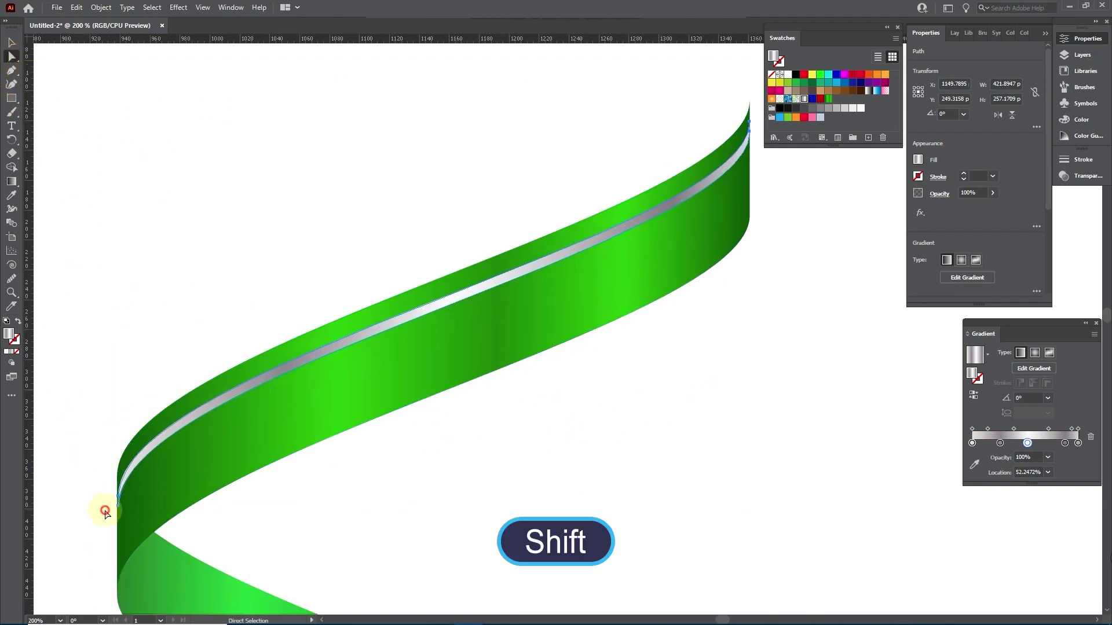
shift+click(119, 506)
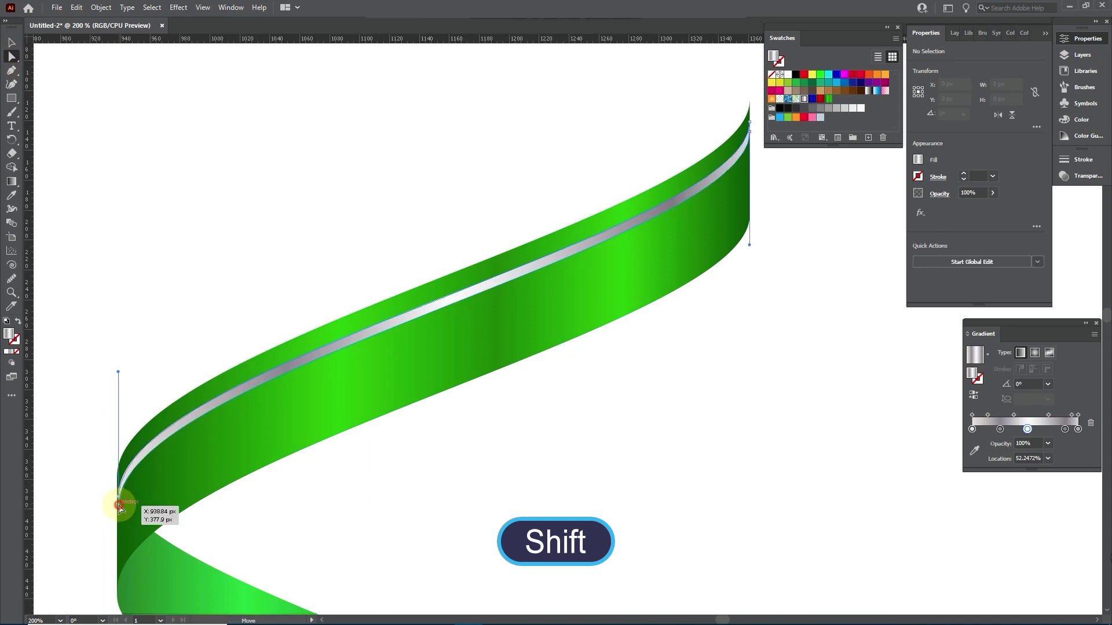
shift+click(751, 136)
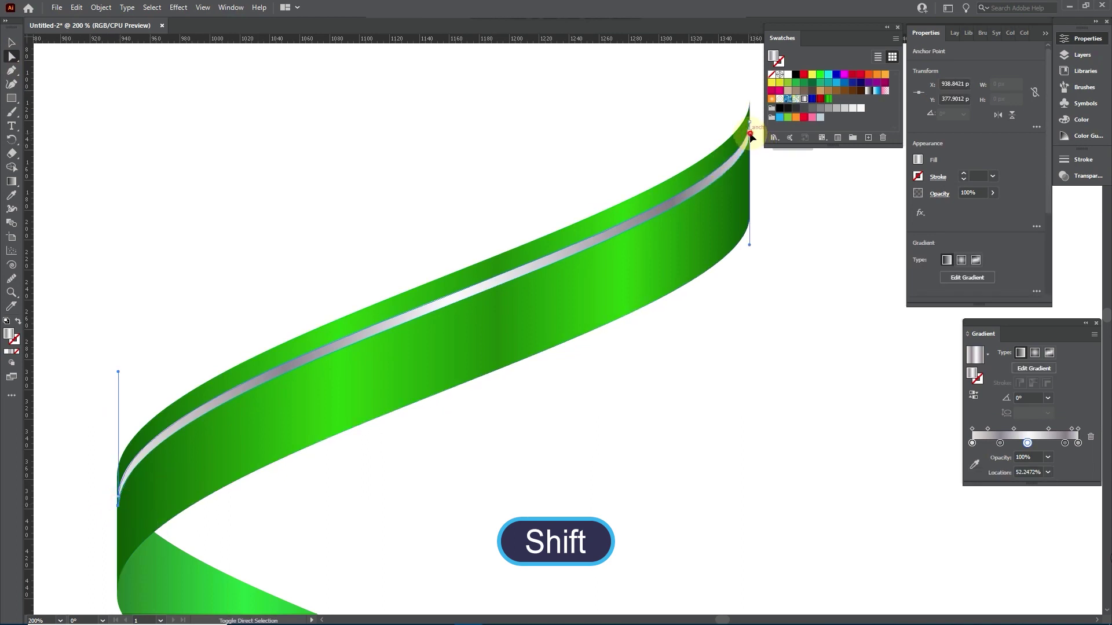
key(Down)
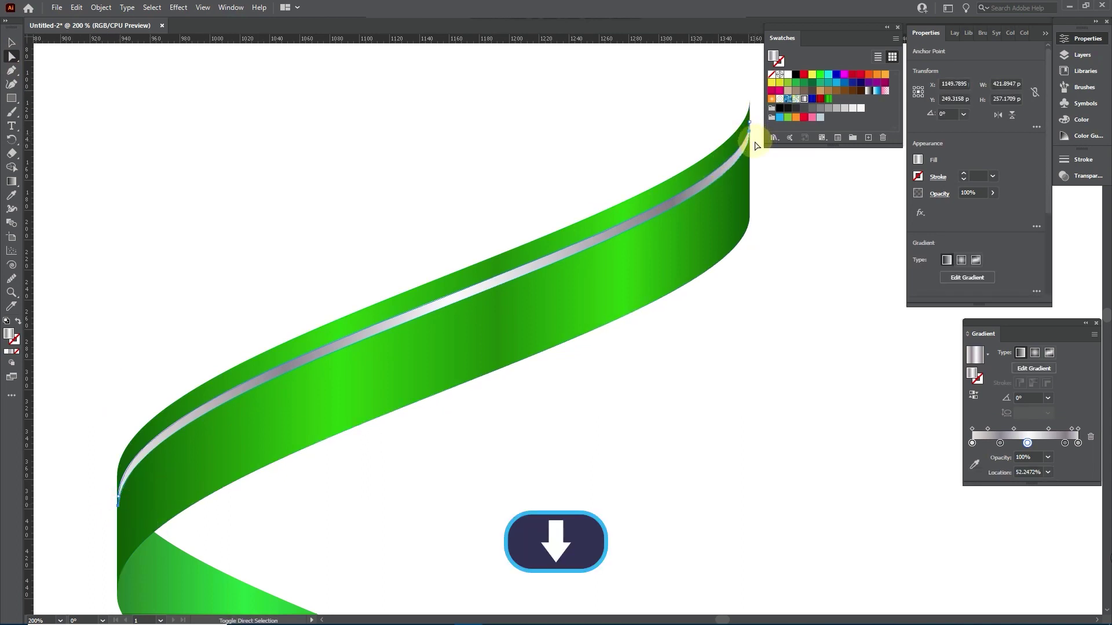
key(Down)
key(Down)
key(Down)
key(Down)
key(Down)
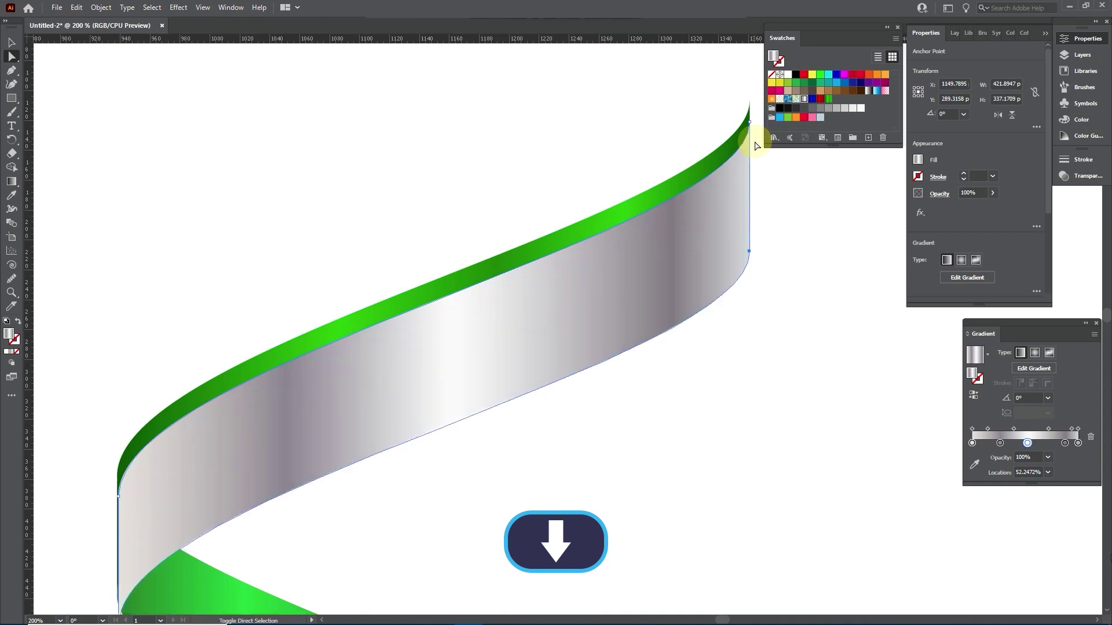
key(Up)
key(Up)
key(Up)
key(Up)
key(Up)
key(Up)
key(Up)
key(Up)
key(Up)
key(Up)
key(Up)
key(Up)
key(Up)
key(Up)
key(Up)
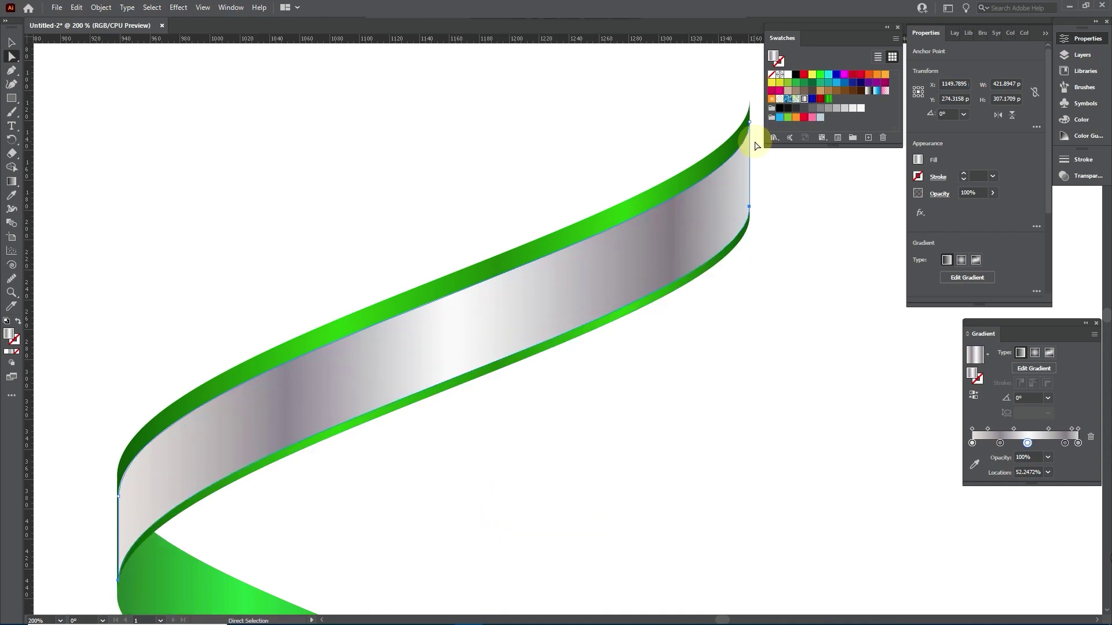
scroll(714, 148, down, 1)
scroll(695, 269, down, 2)
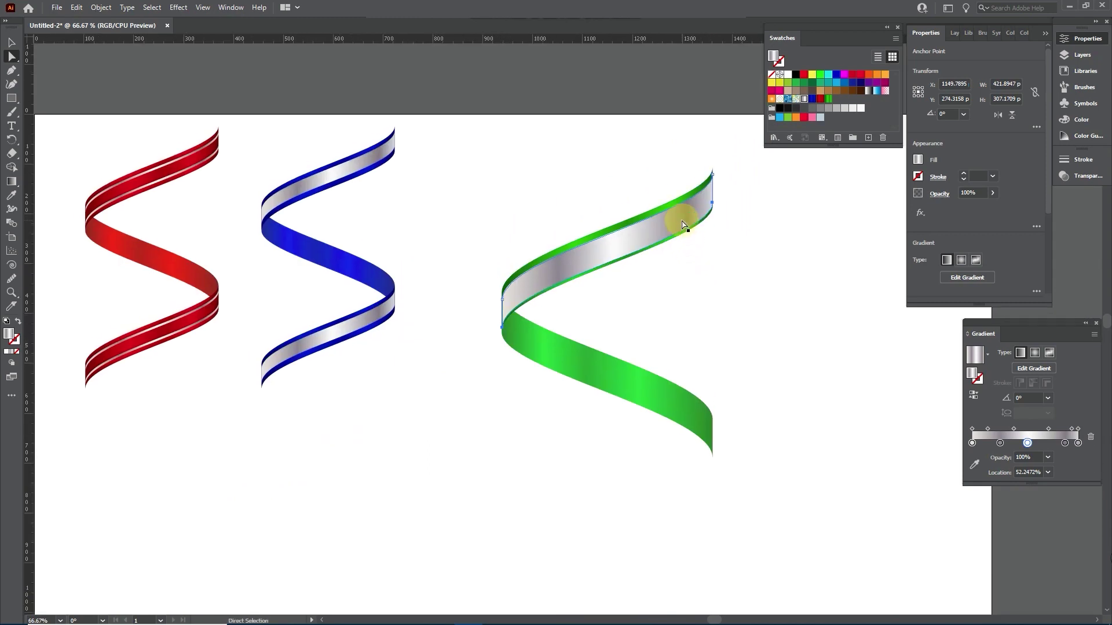
key(Up)
key(Up)
key(Up)
key(Up)
key(Up)
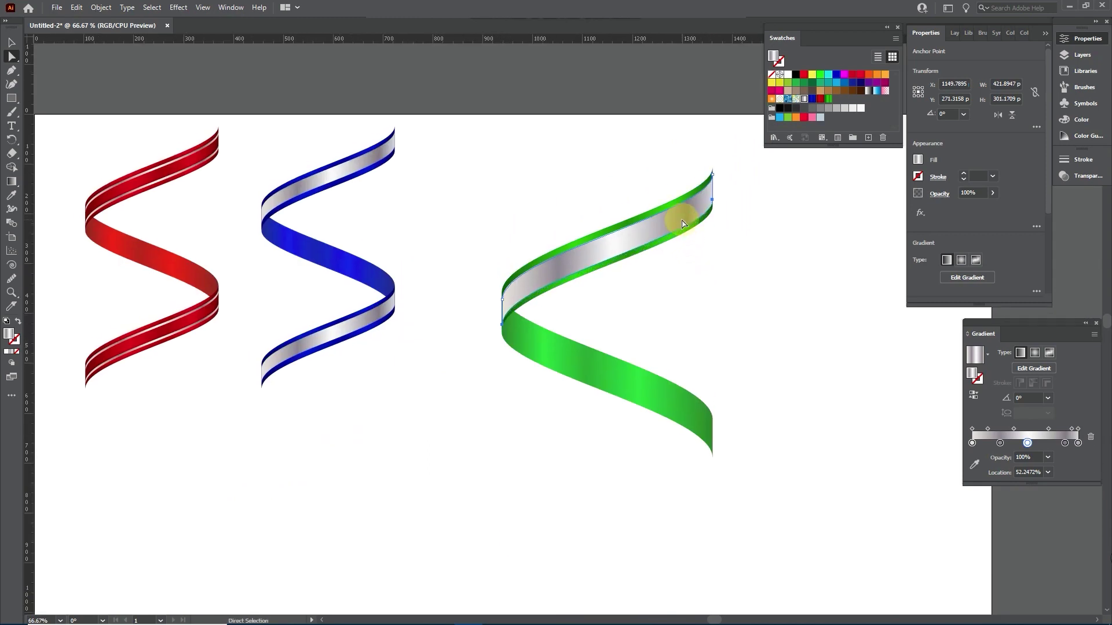
- Nudge the whole widened silver strip up 1 px on the green ribbon and deselect it
scroll(666, 220, up, 1)
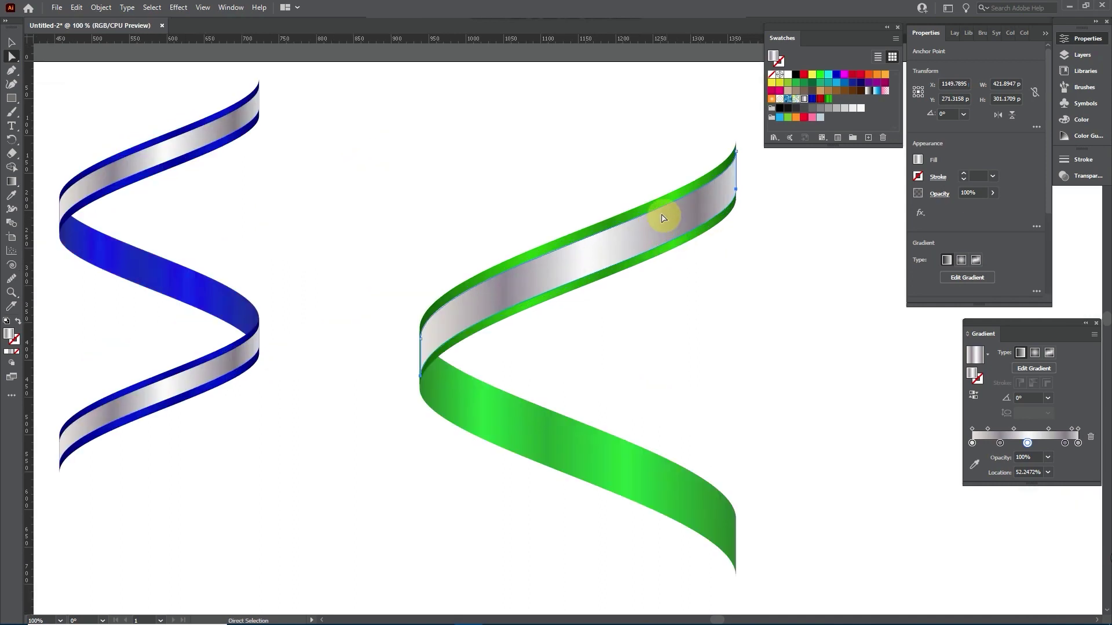
click(10, 41)
click(663, 217)
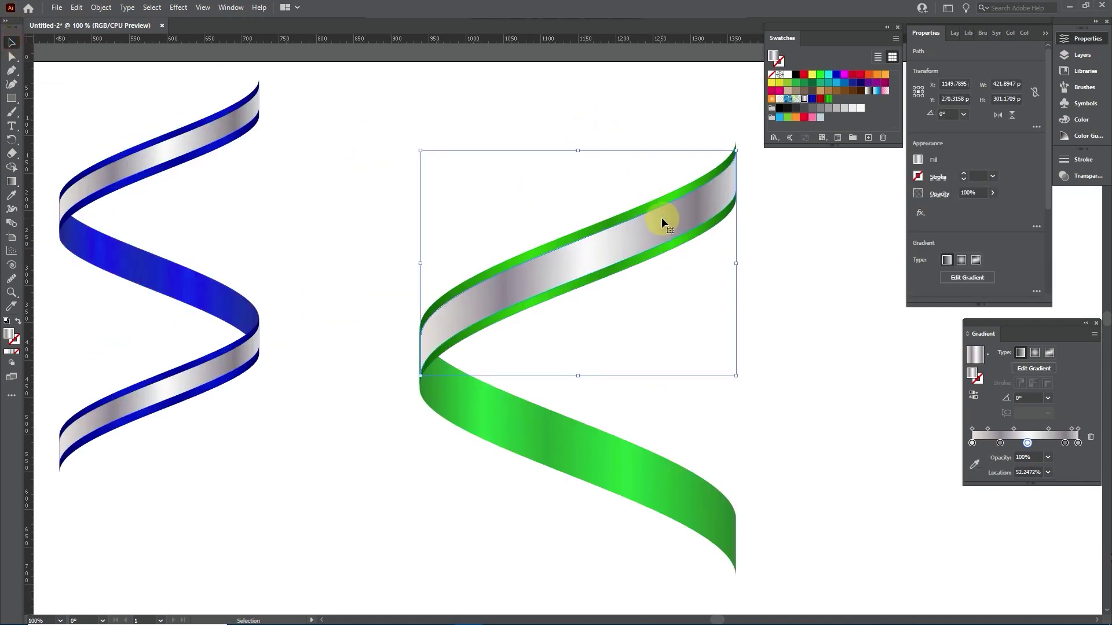
click(818, 252)
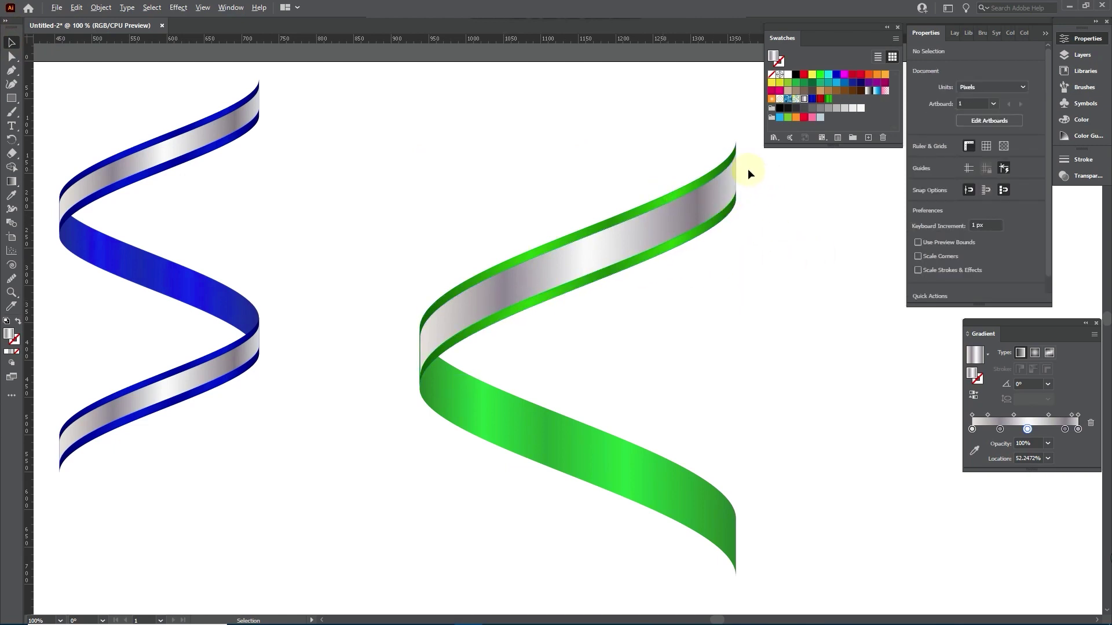
- Shift the silver strip's two left anchor points outward to meet the green ribbon's left edge
scroll(723, 179, up, 5)
scroll(721, 187, down, 3)
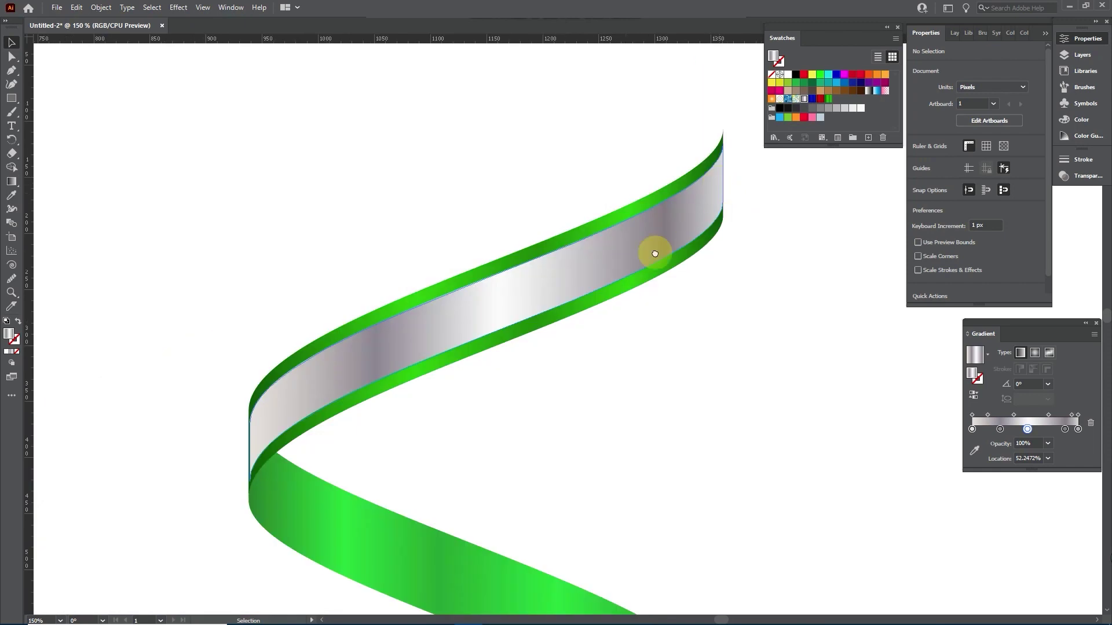
scroll(422, 347, left, 5)
scroll(422, 355, up, 3)
scroll(541, 330, up, 2)
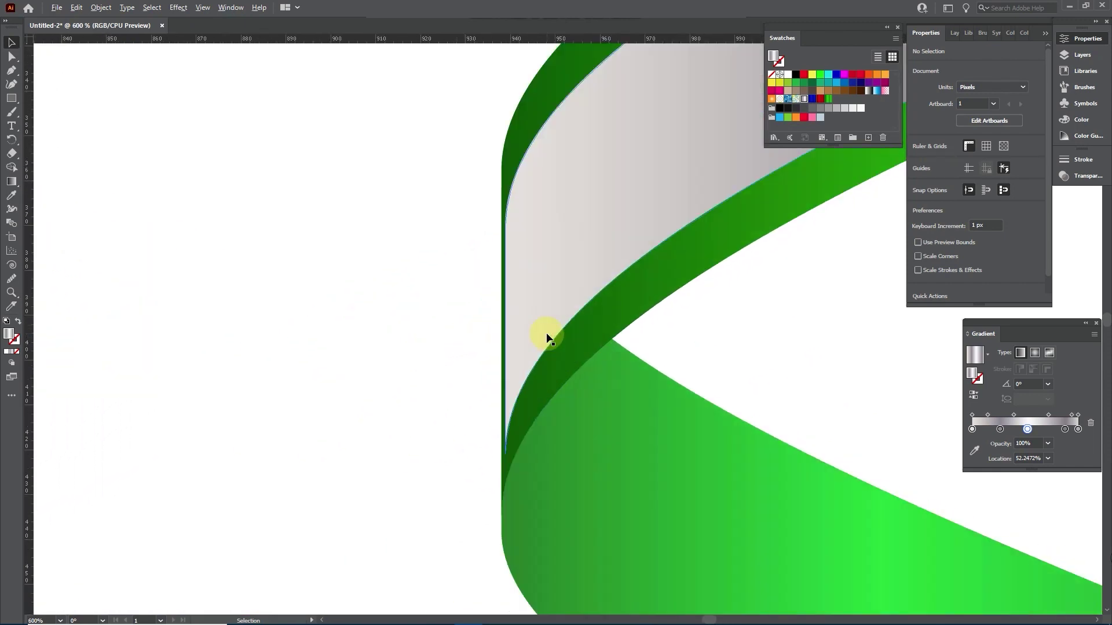
click(11, 56)
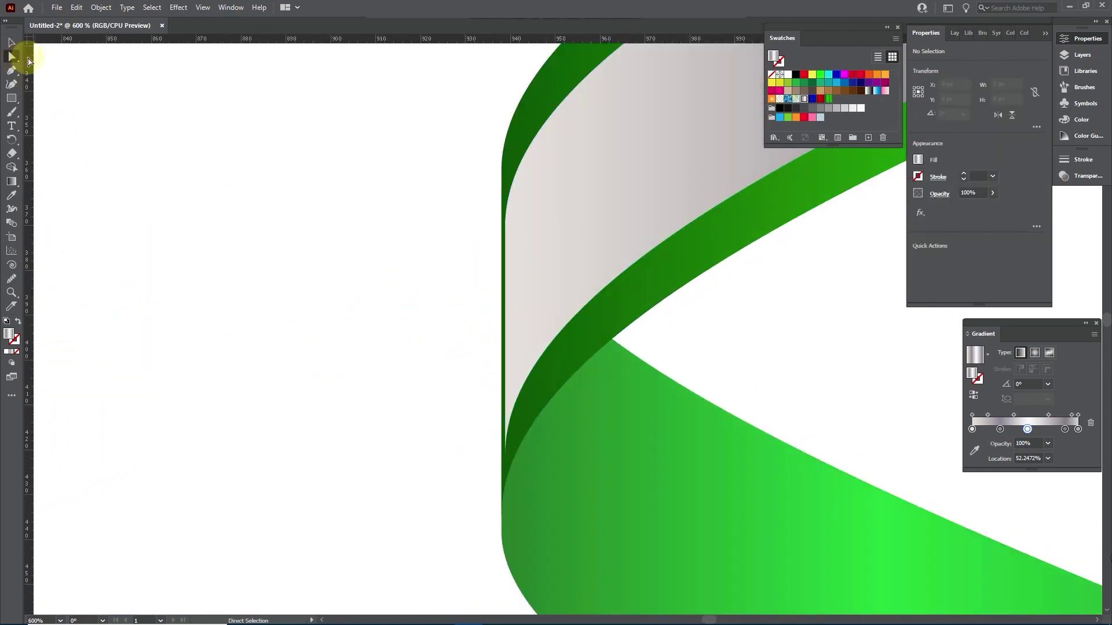
drag(11, 56, 68, 65)
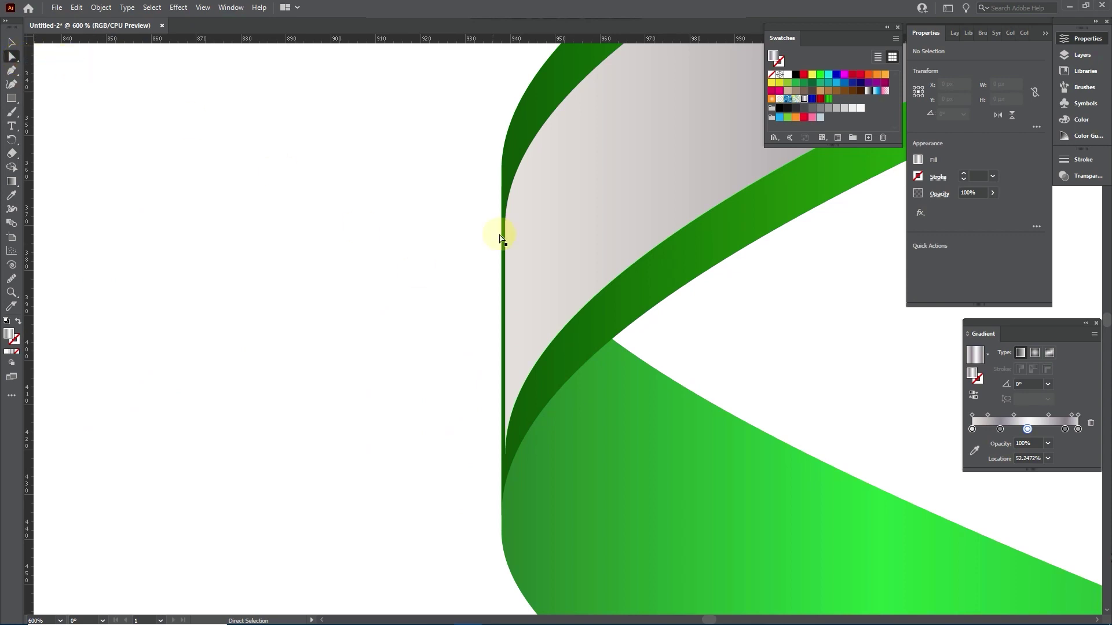
click(508, 231)
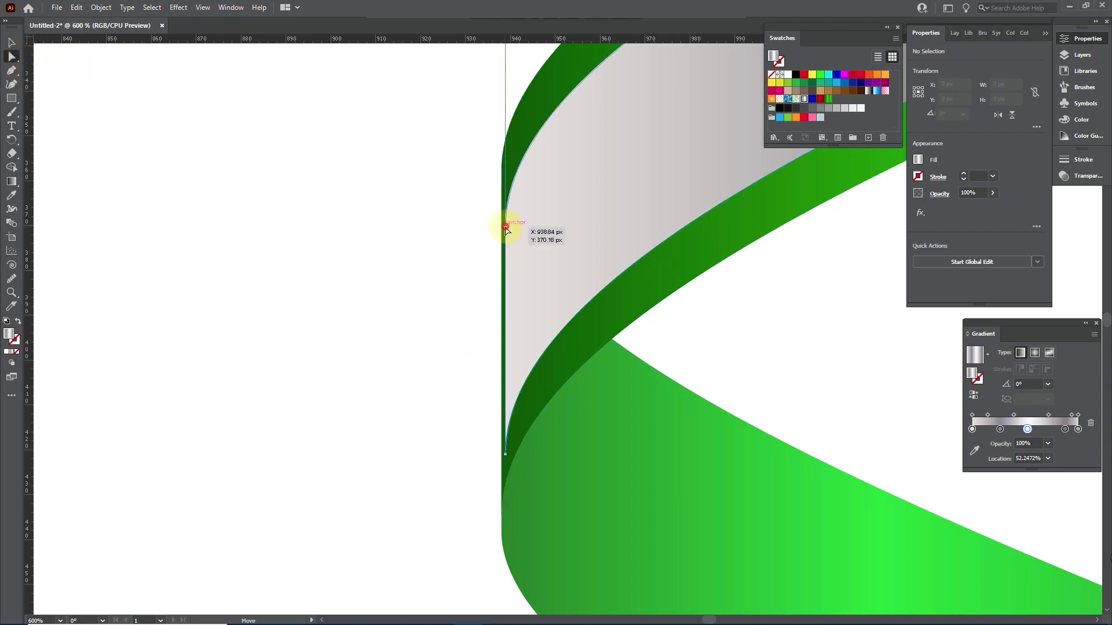
key(BackSpace)
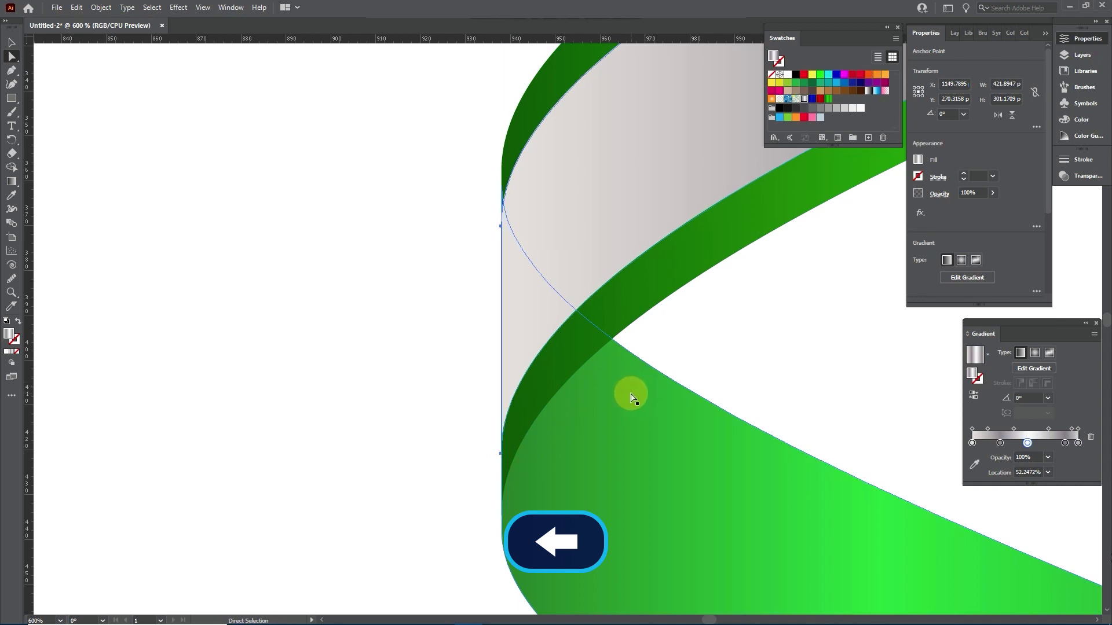
- Nudge the silver strip's left anchor points 1 px further left and deselect the strip
key(Left)
click(467, 342)
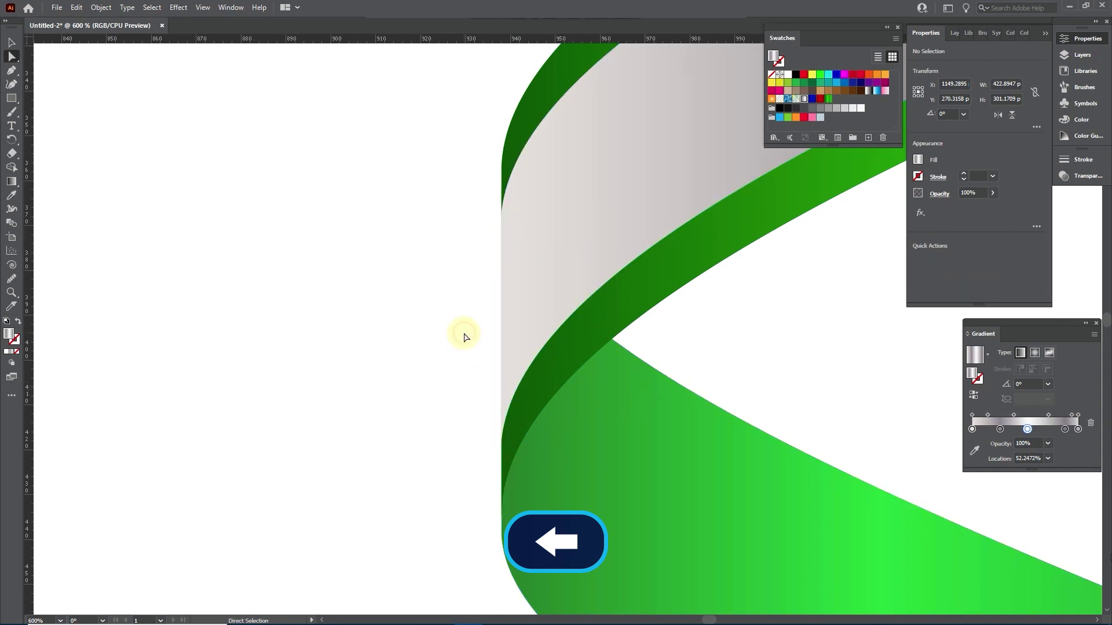
- Recolour the upper and lower green ribbon sections with the saved red gradient swatch
scroll(467, 340, down, 5)
scroll(464, 338, down, 2)
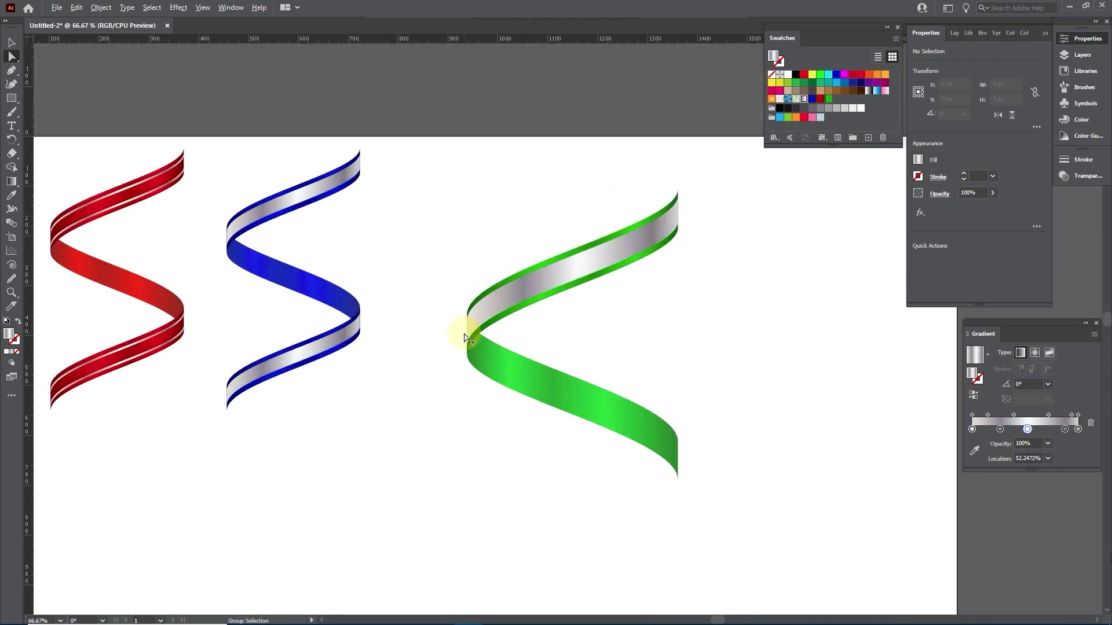
drag(575, 337, 541, 315)
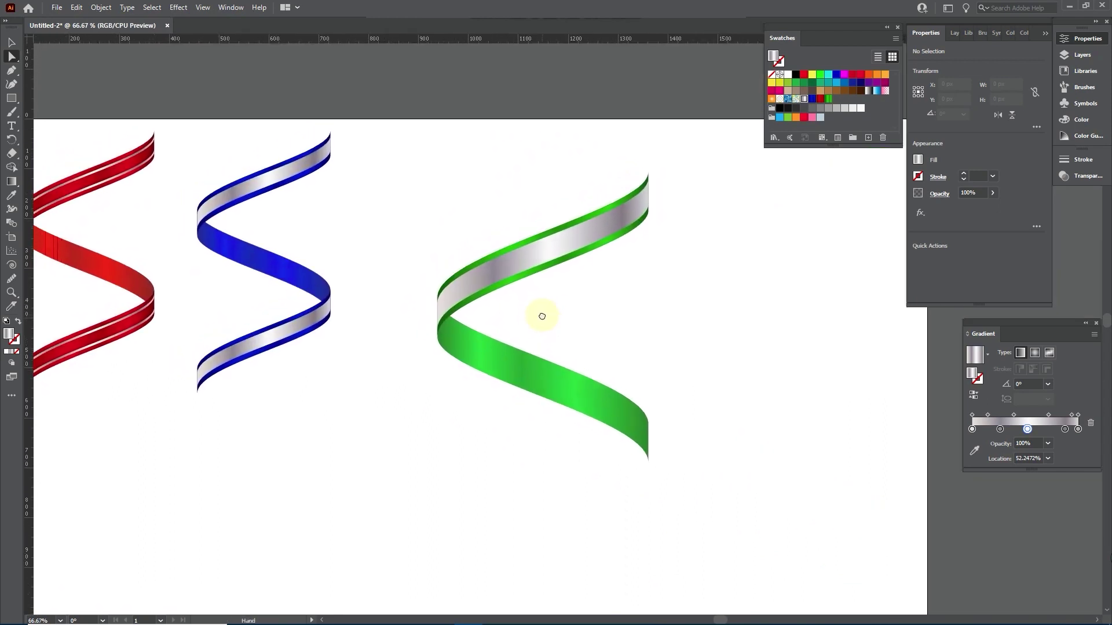
click(11, 43)
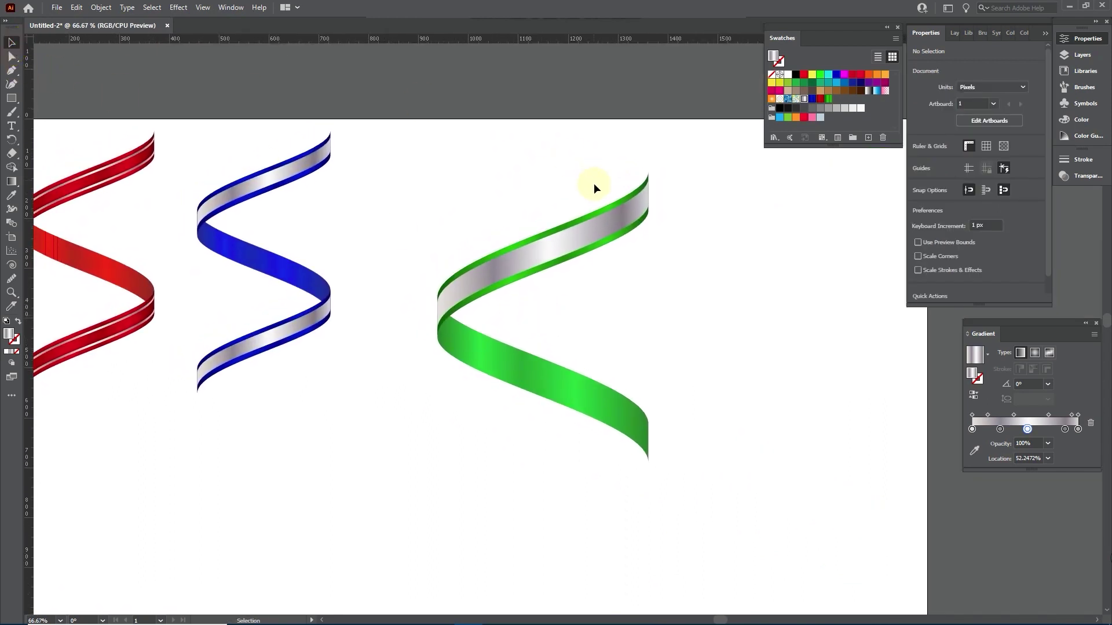
click(603, 213)
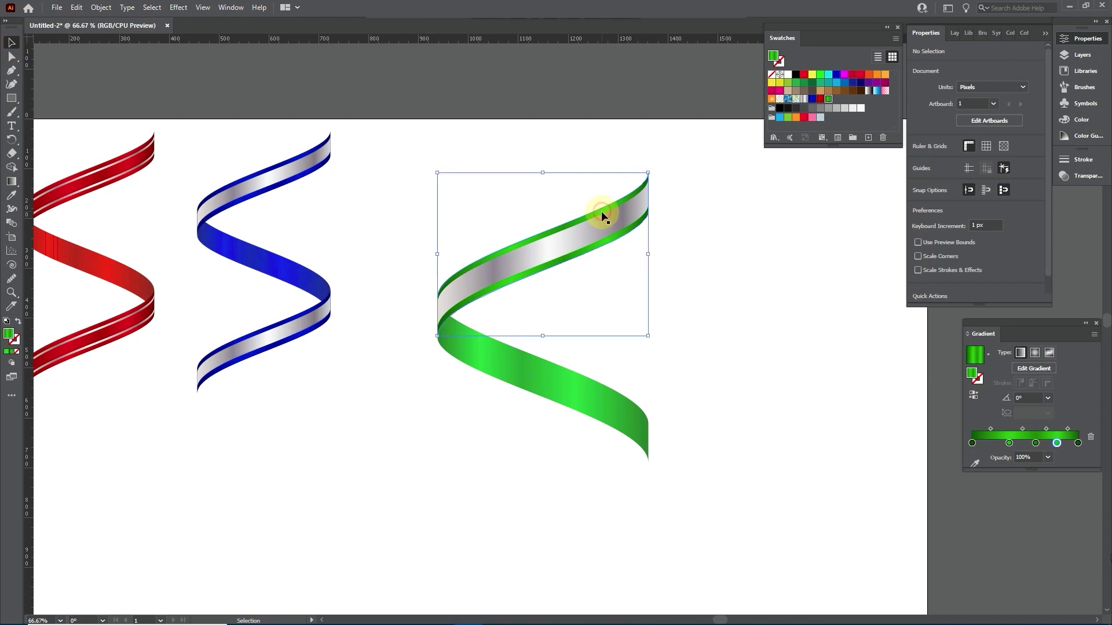
click(819, 100)
click(604, 382)
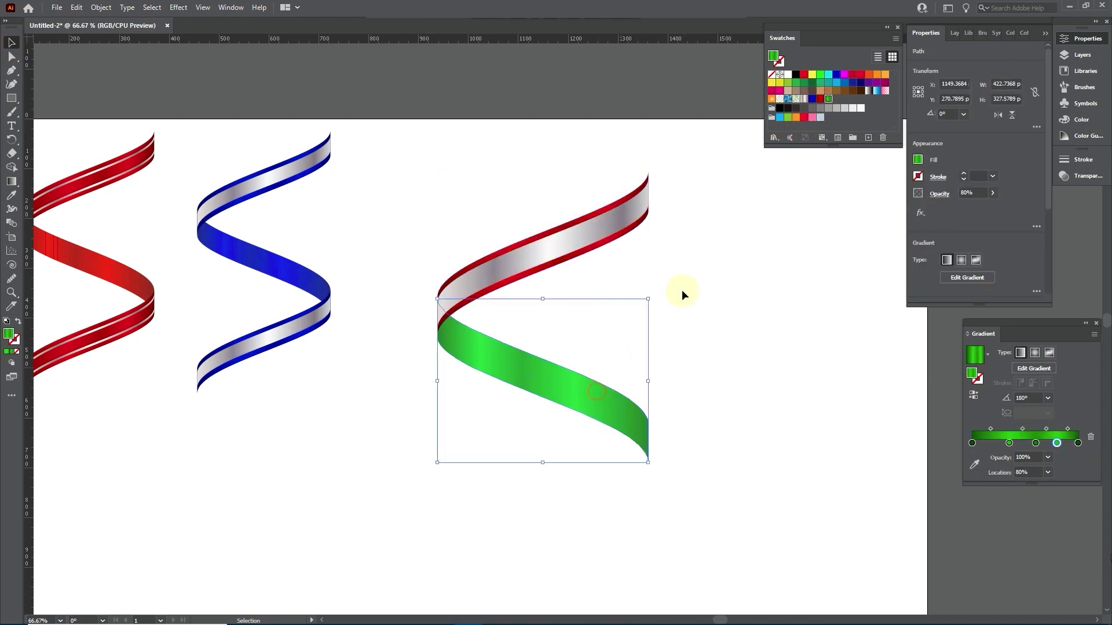
click(823, 100)
- Fill the wide silver strip on the upper red ribbon with the green gradient swatch and deselect it
click(616, 223)
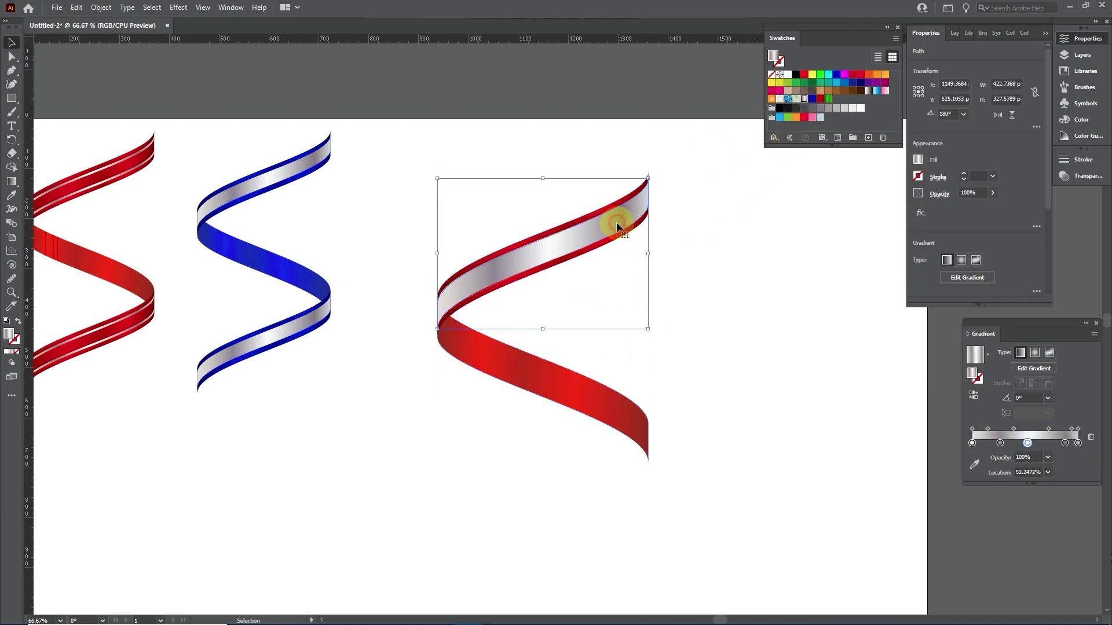
click(828, 100)
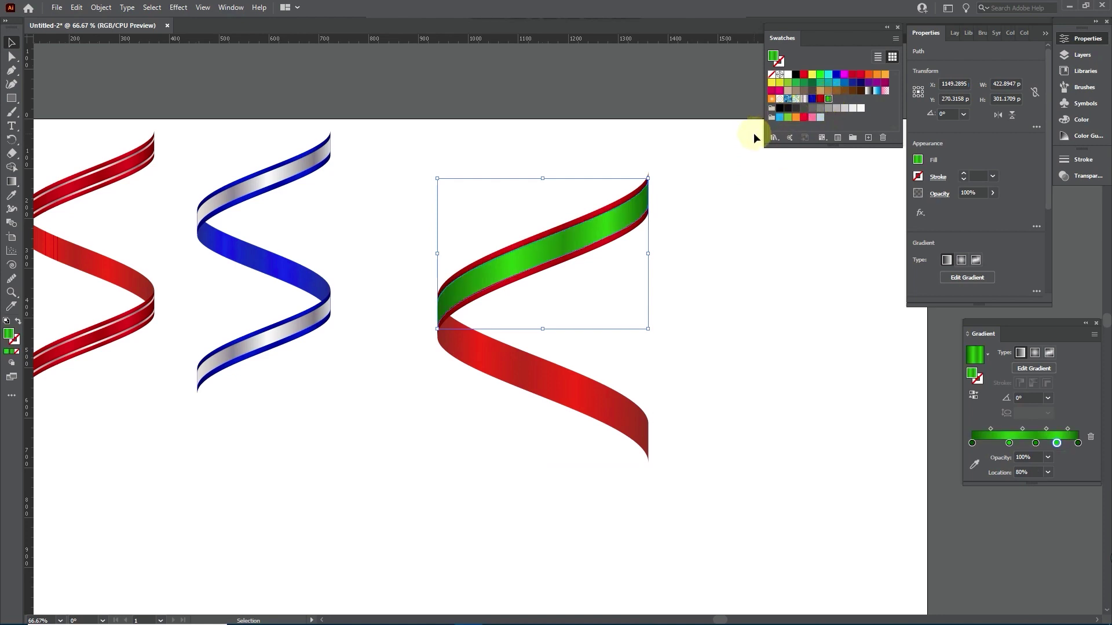
click(651, 359)
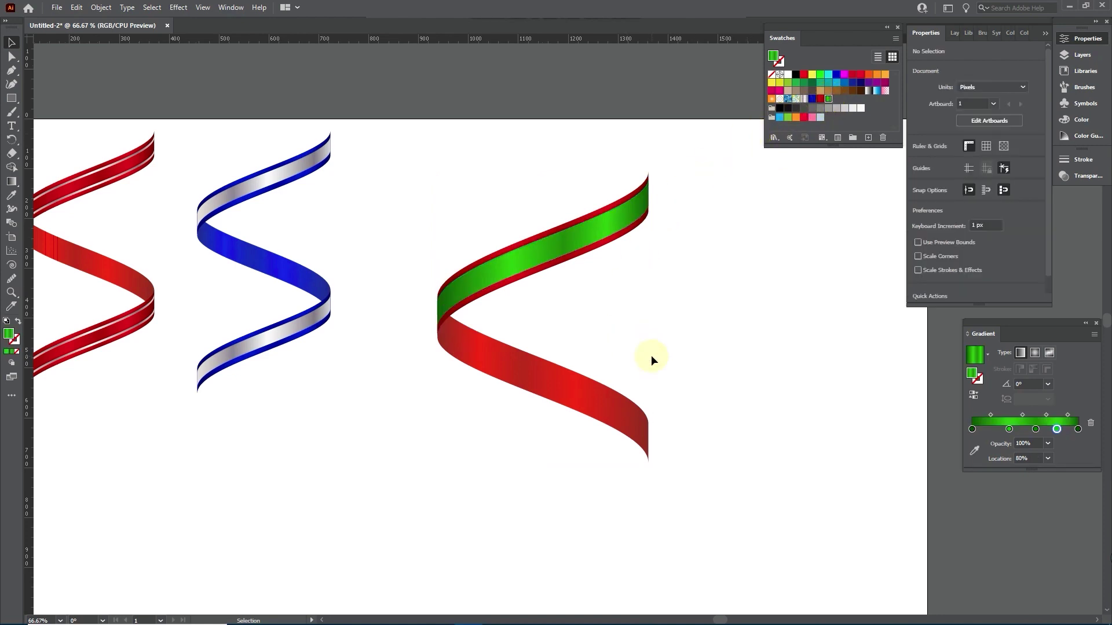
- Narrow the green strip by moving its two upper anchor points down until the strip is about 298 px tall
scroll(576, 235, up, 1)
scroll(575, 237, up, 1)
click(585, 237)
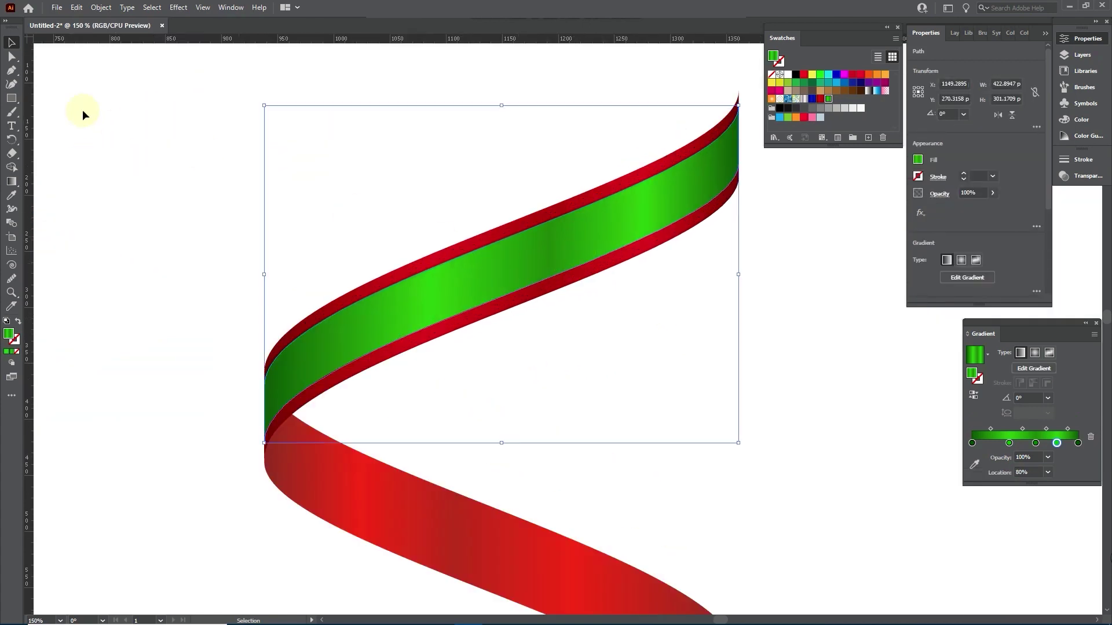
click(12, 56)
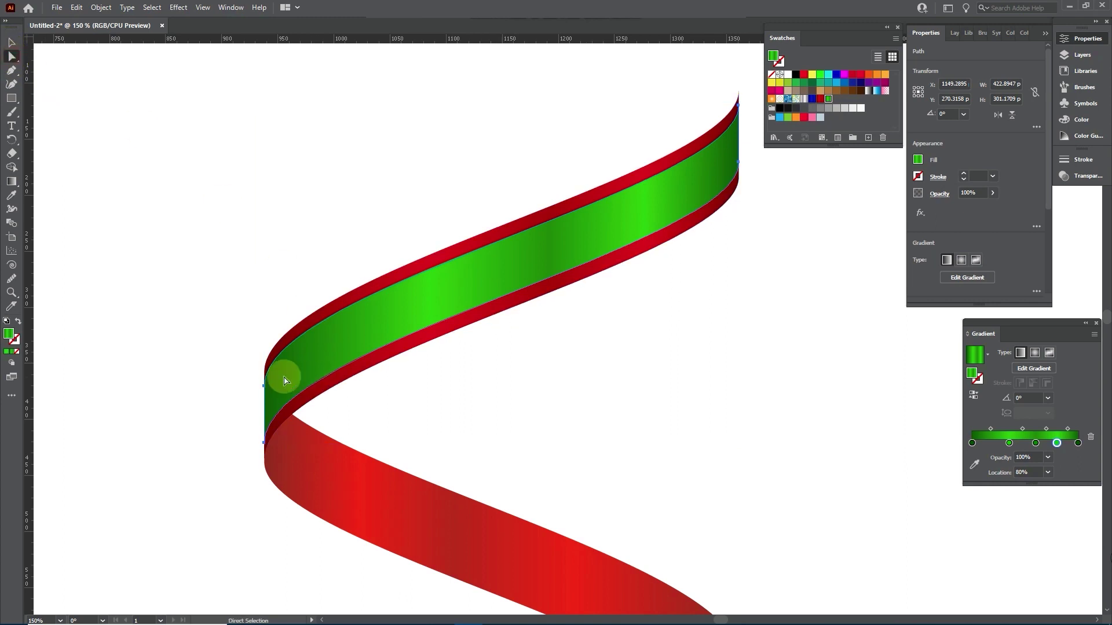
mouse_move(284, 380)
mouse_down()
mouse_move(263, 375)
mouse_move(264, 385)
mouse_up()
click(241, 377)
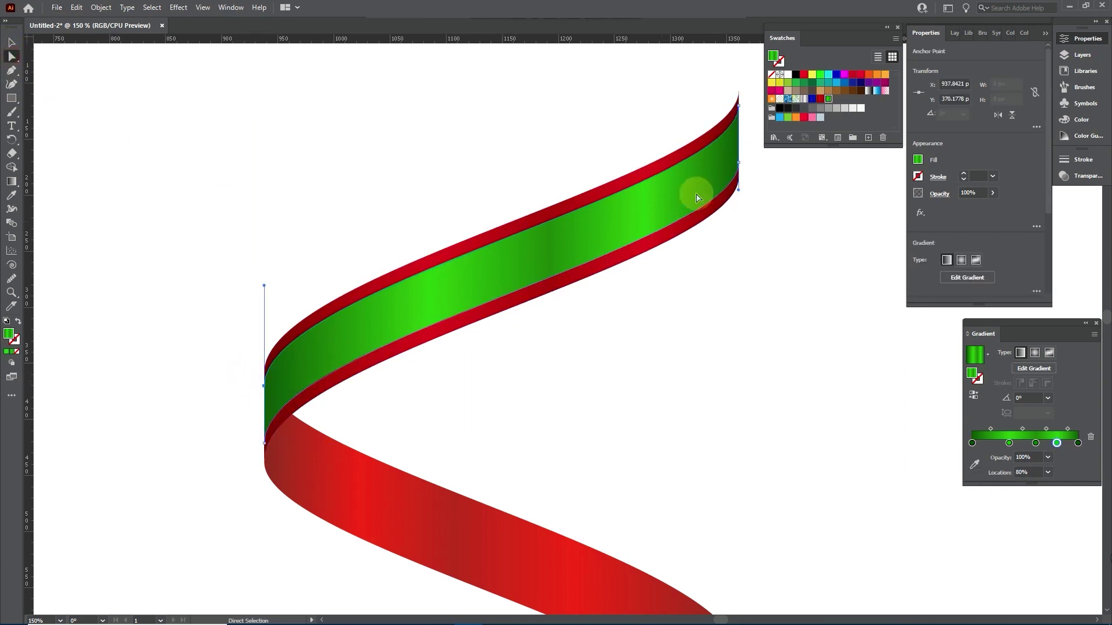
shift+click(739, 106)
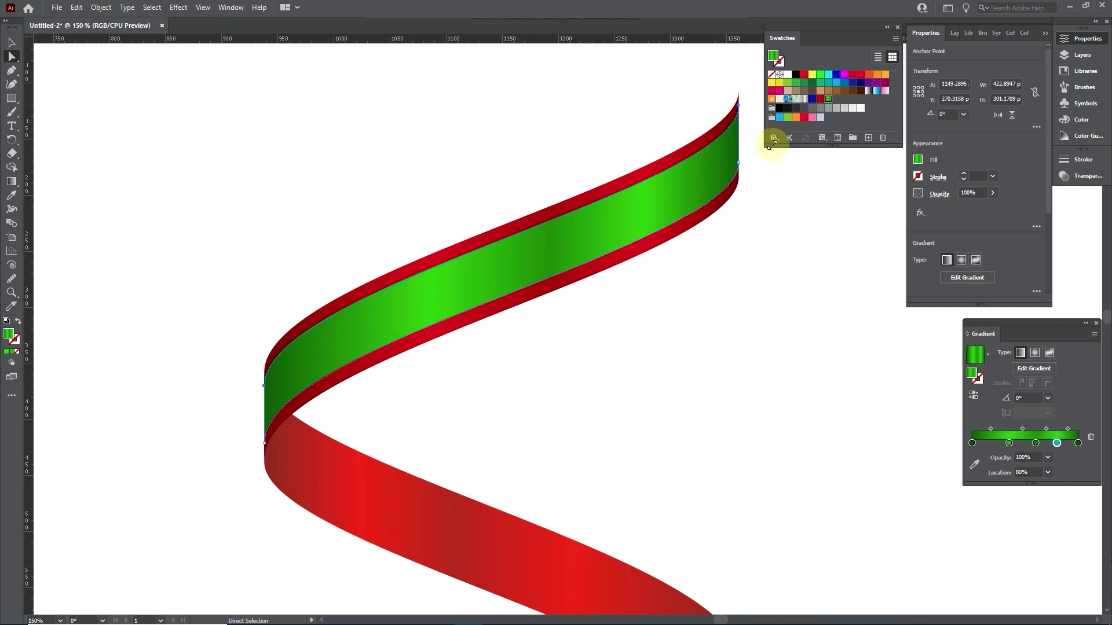
key(Down)
key(Down)
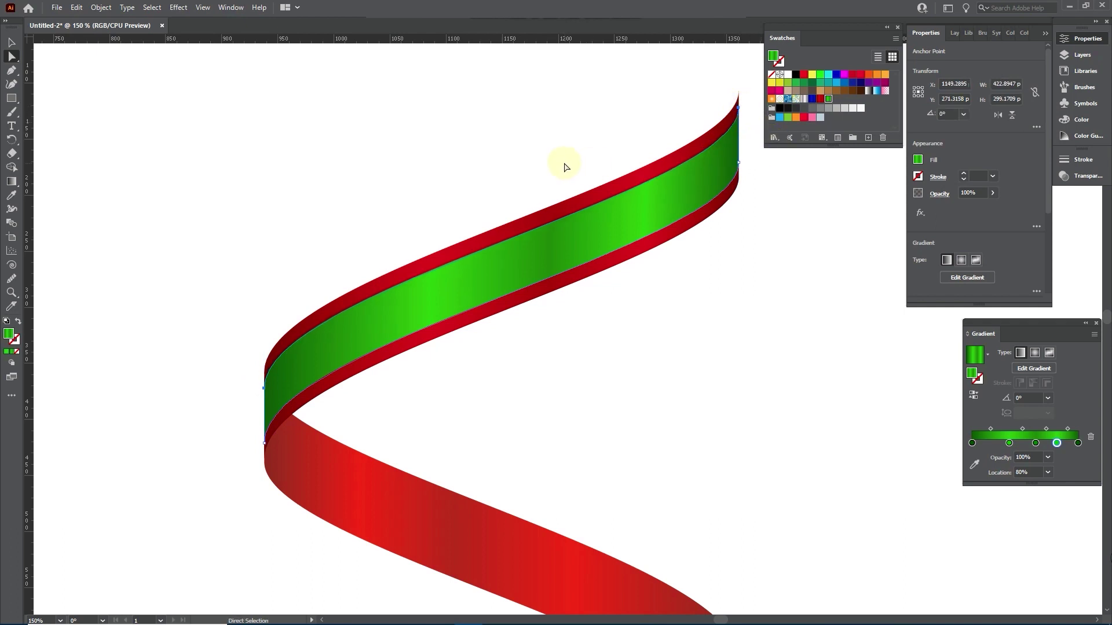
- Nudge the whole green strip up 2 px on the red ribbon and deselect it
click(11, 43)
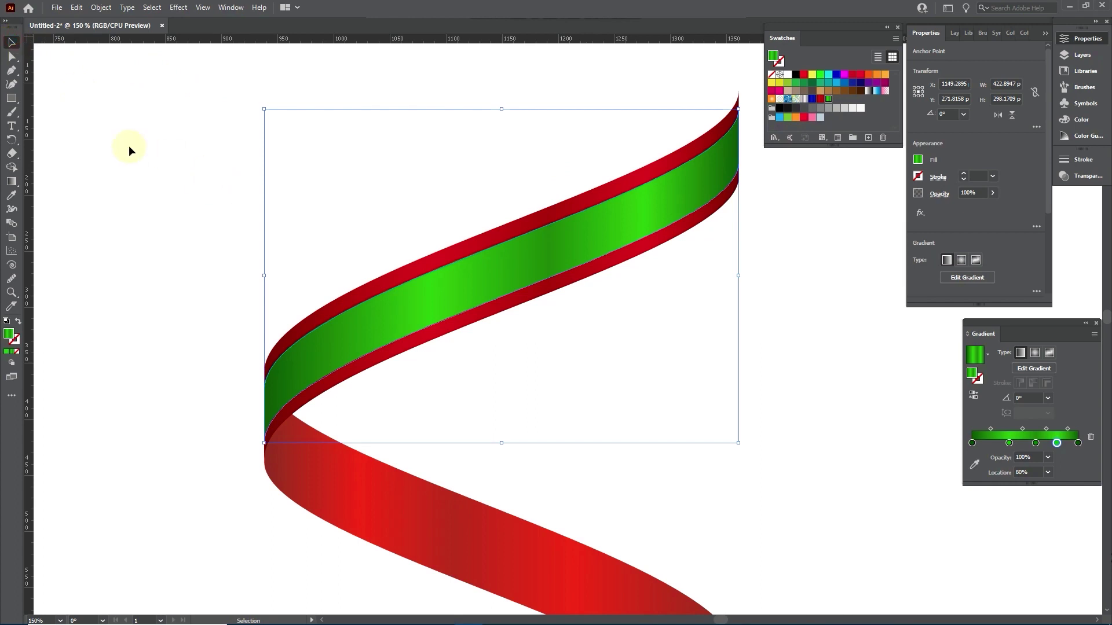
click(400, 314)
key(Up)
key(Up)
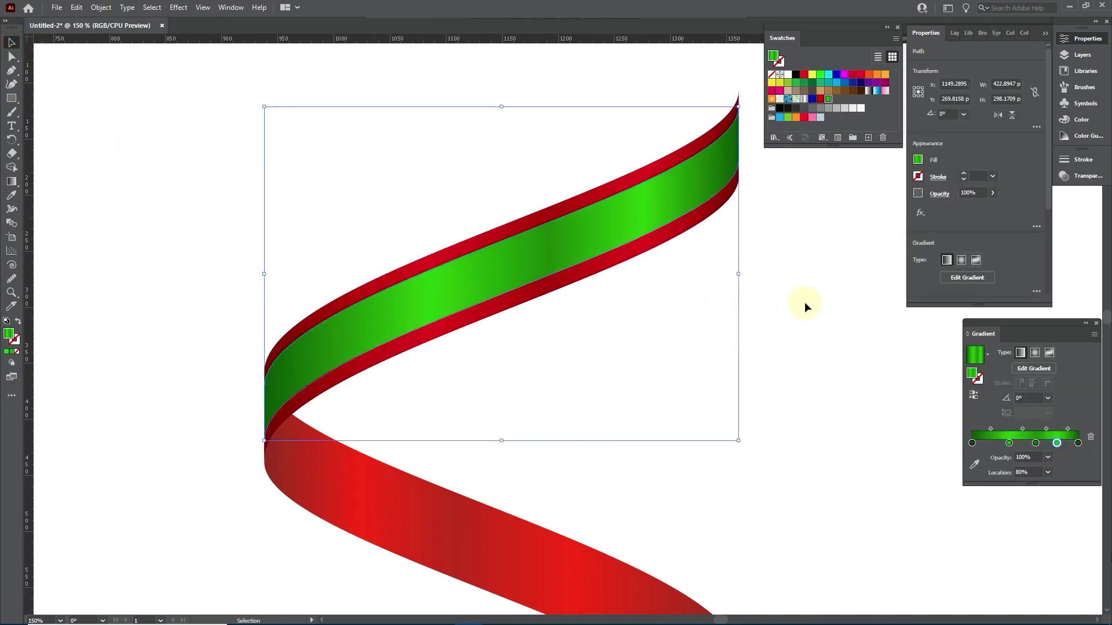
click(806, 306)
- Duplicate the green strip about 29 px straight down and fill the copy with the silver gradient swatch
click(373, 327)
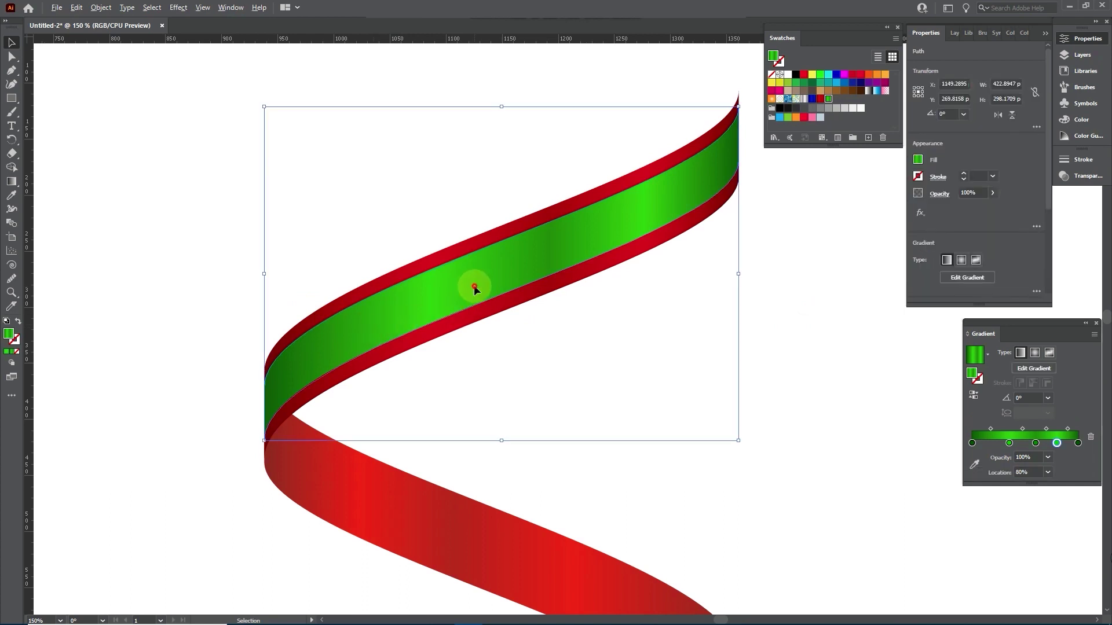
drag(474, 289, 476, 322)
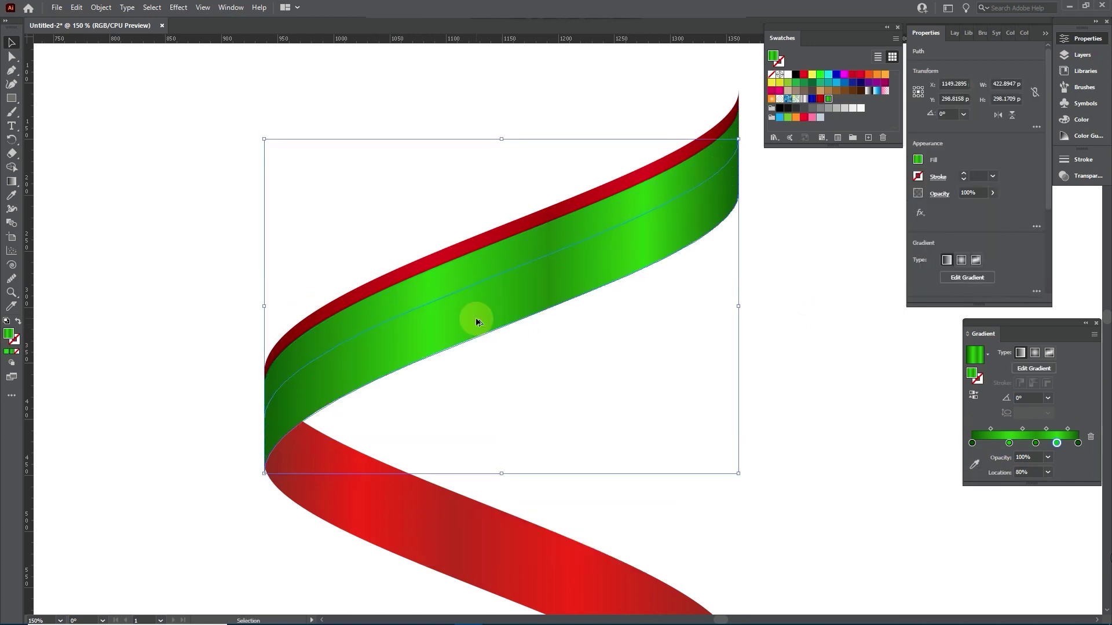
click(804, 103)
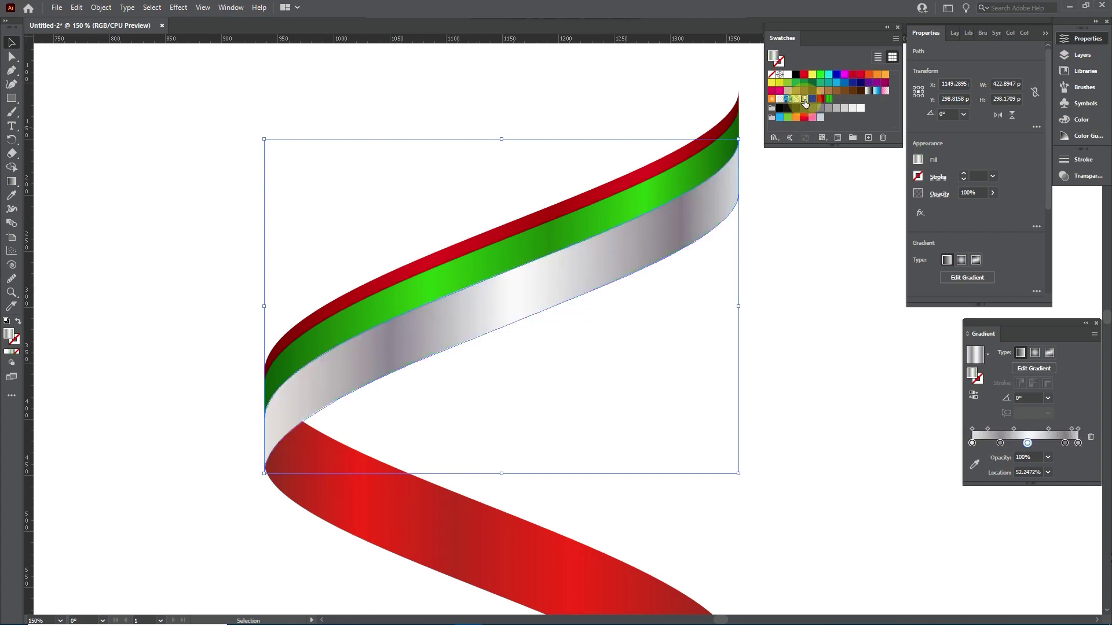
- Thin the silver copy by moving its two lower anchor points up until the strip is about 255 px tall
click(16, 57)
click(263, 475)
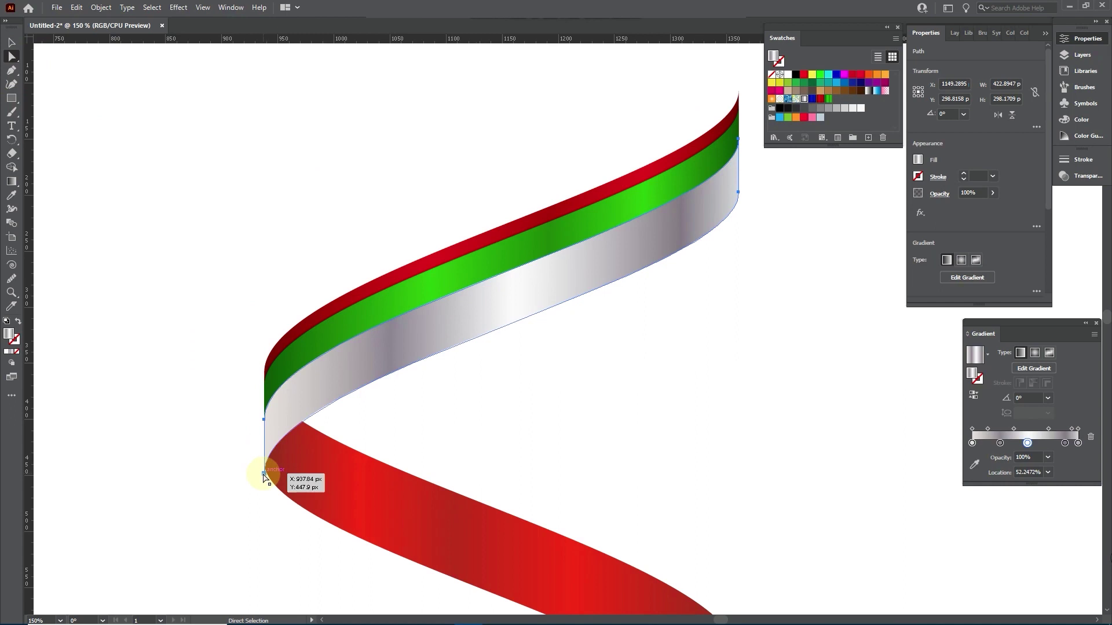
shift+click(263, 474)
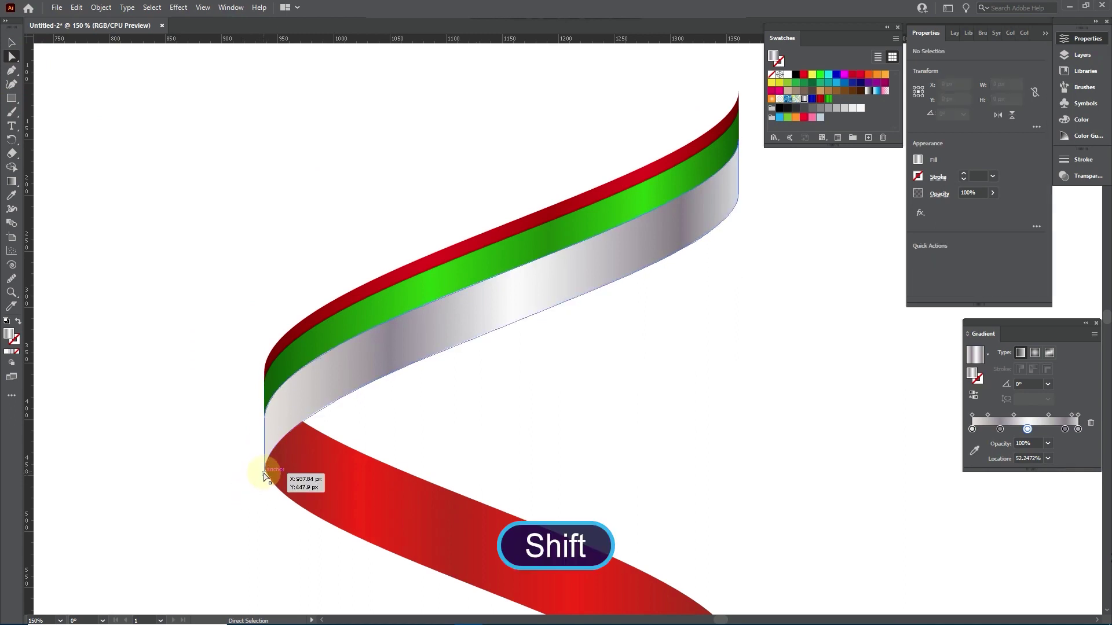
shift+click(264, 475)
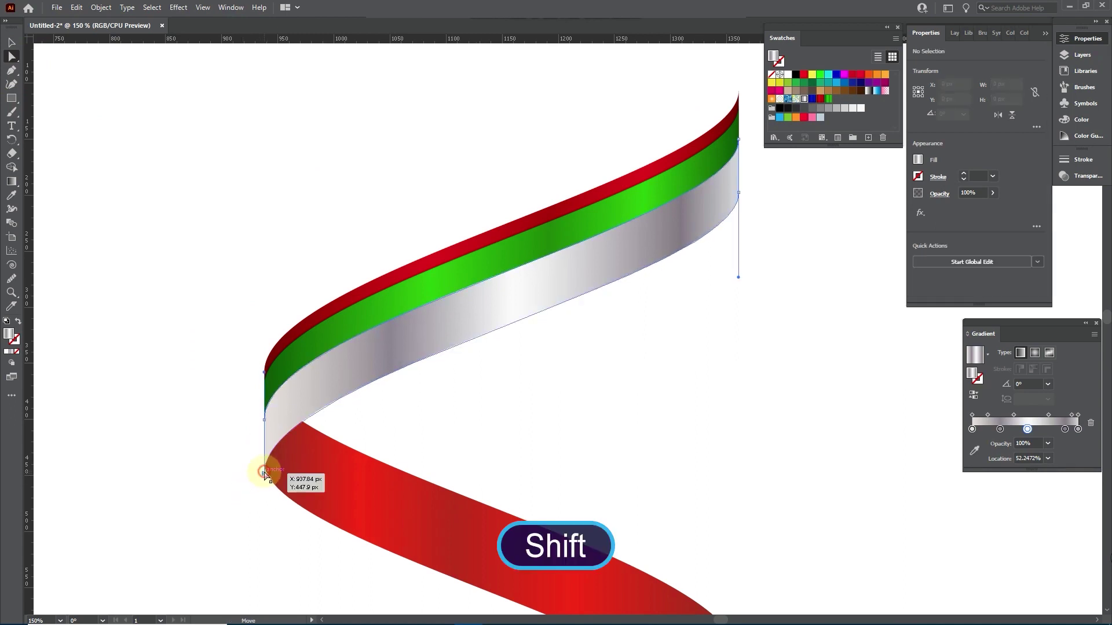
shift+click(738, 196)
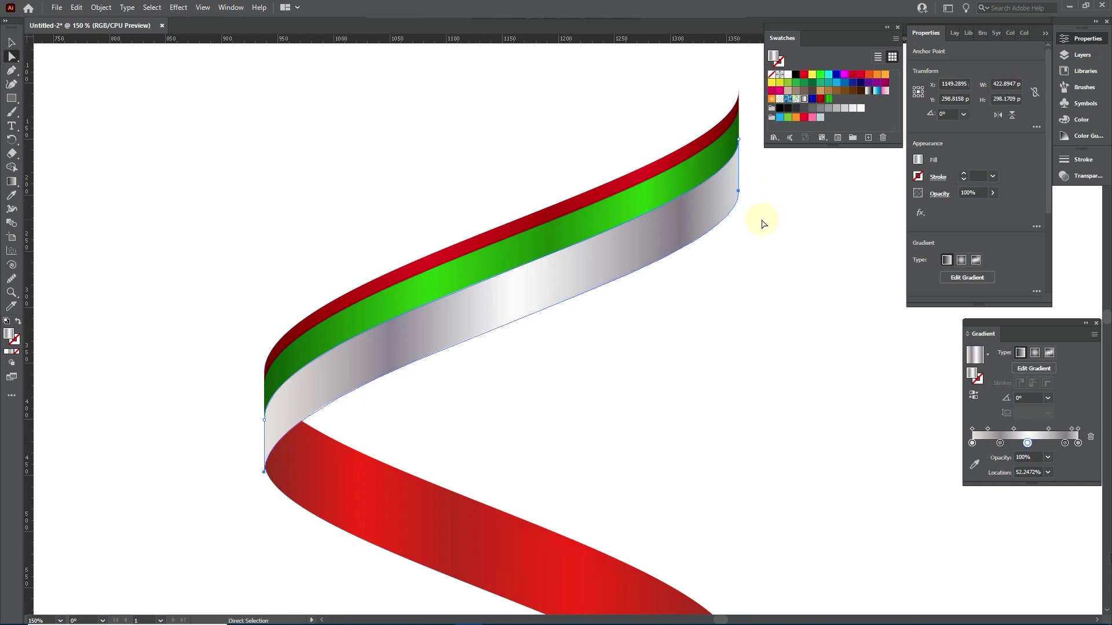
key(Up)
key(Up)
key(Up)
key(Up)
key(Up)
key(Up)
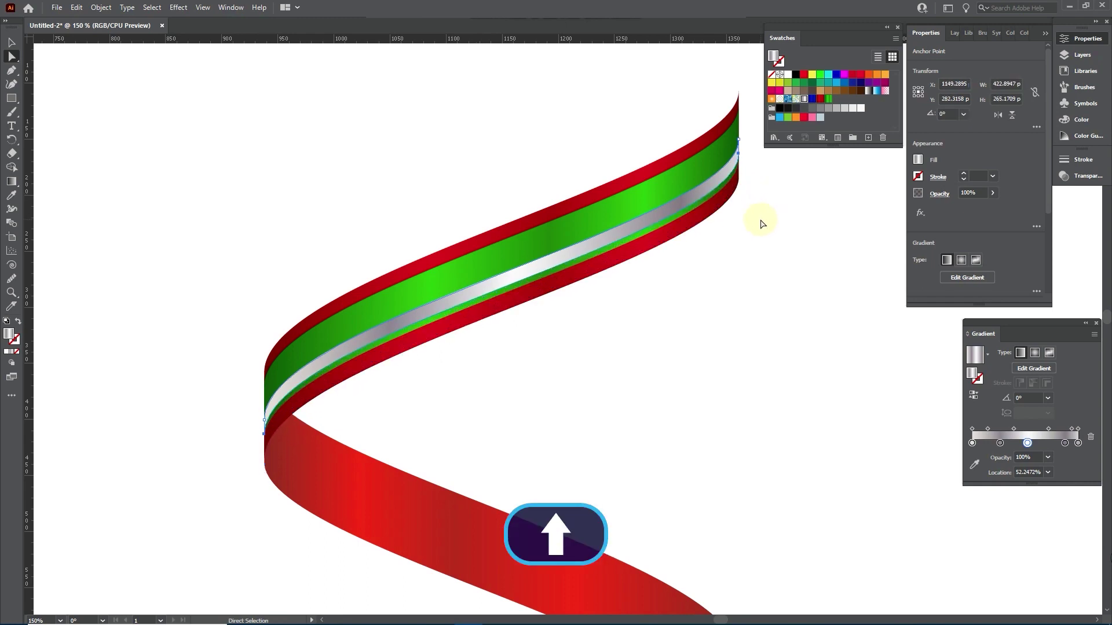
key(Up)
key(Up)
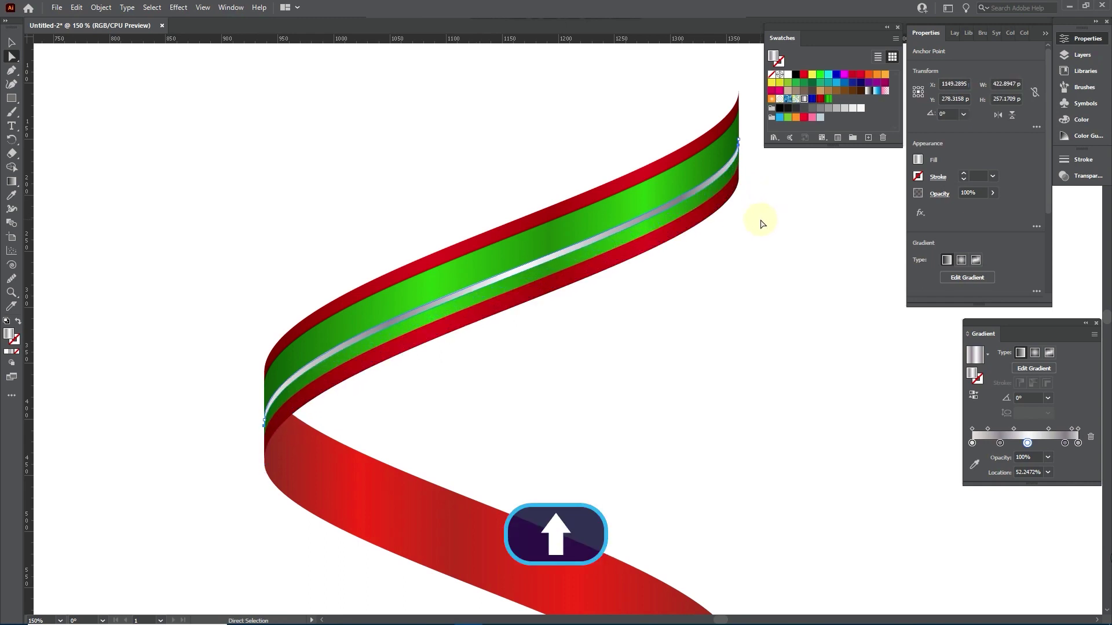
key(Up)
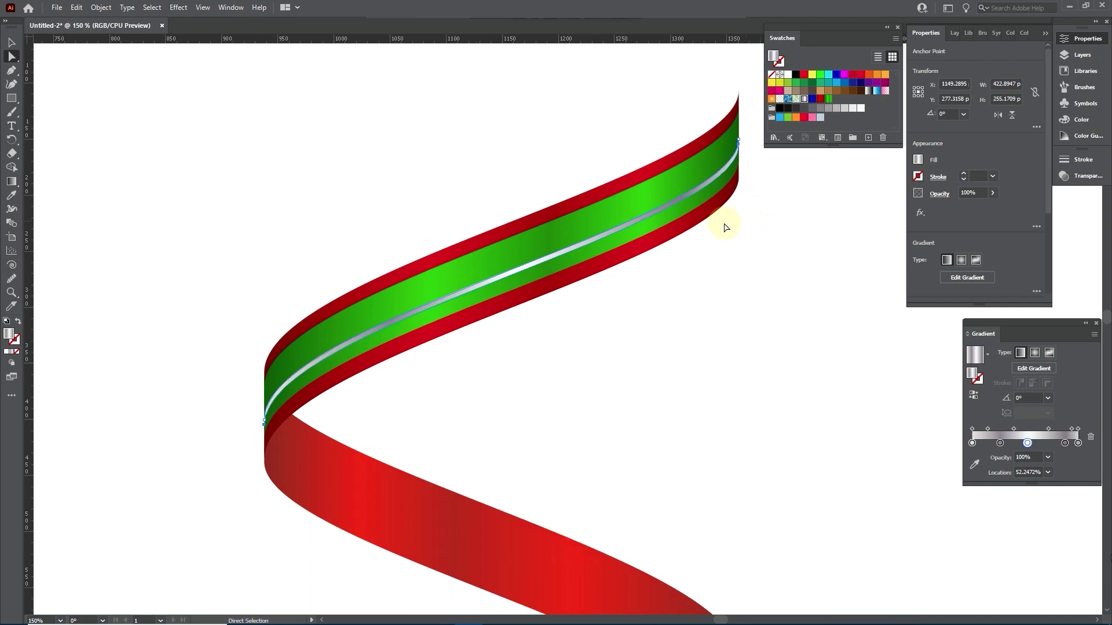
- Place thin silver strips along the upper and lower edges of the green strip and clear the selection
click(11, 43)
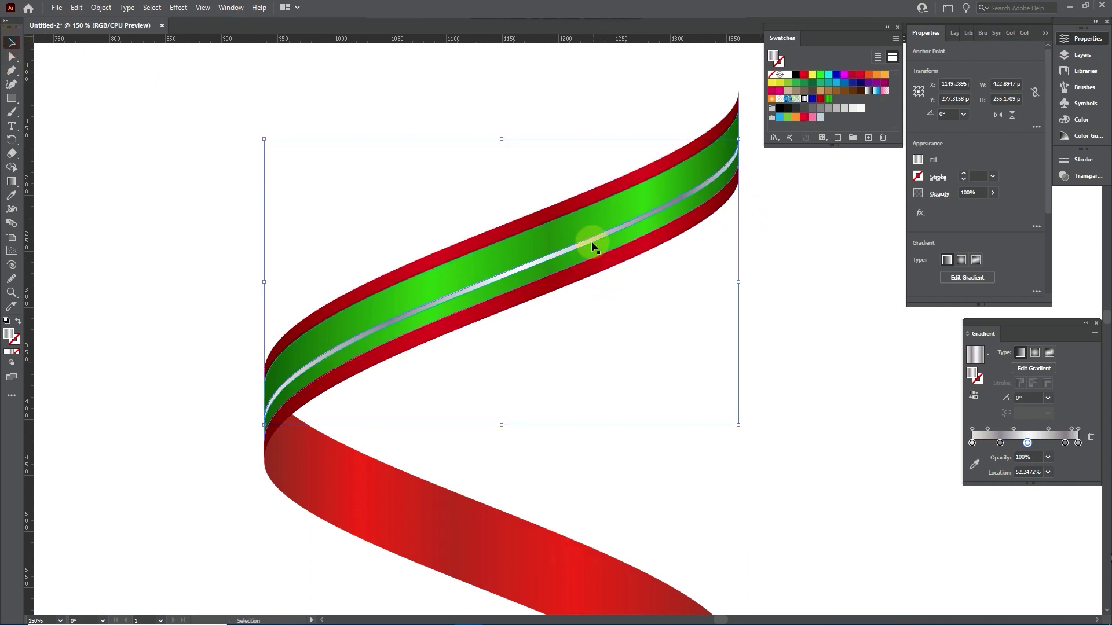
drag(590, 237, 607, 205)
click(637, 311)
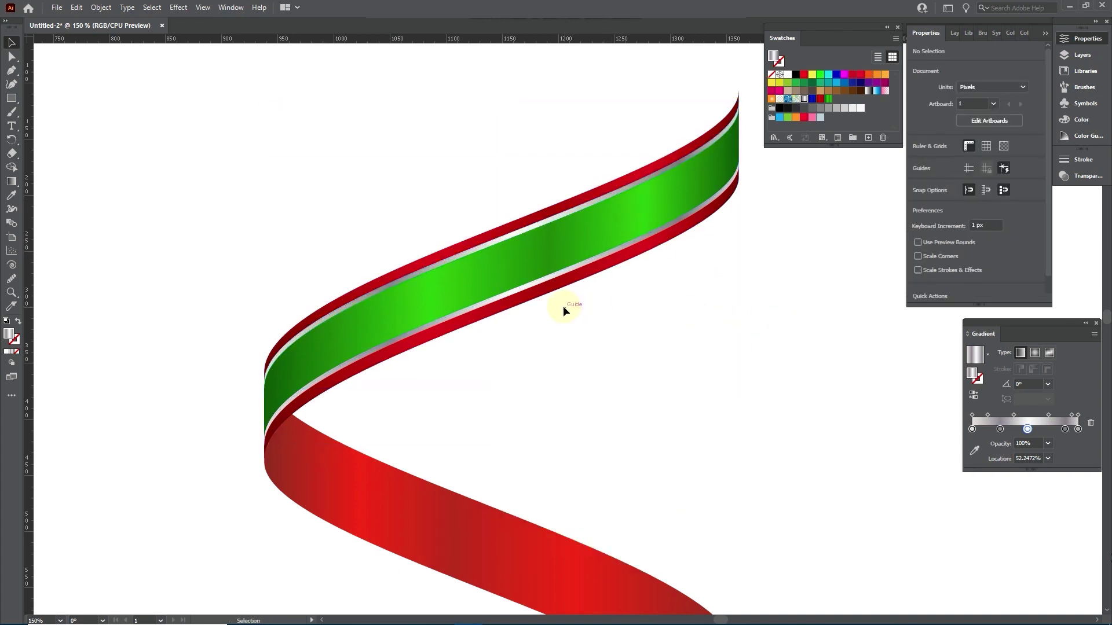
- Group the upper striped ribbon's pieces and copy the group 505 px straight down to the plain red ribbon's lower end
scroll(563, 306, down, 2)
drag(560, 353, 627, 267)
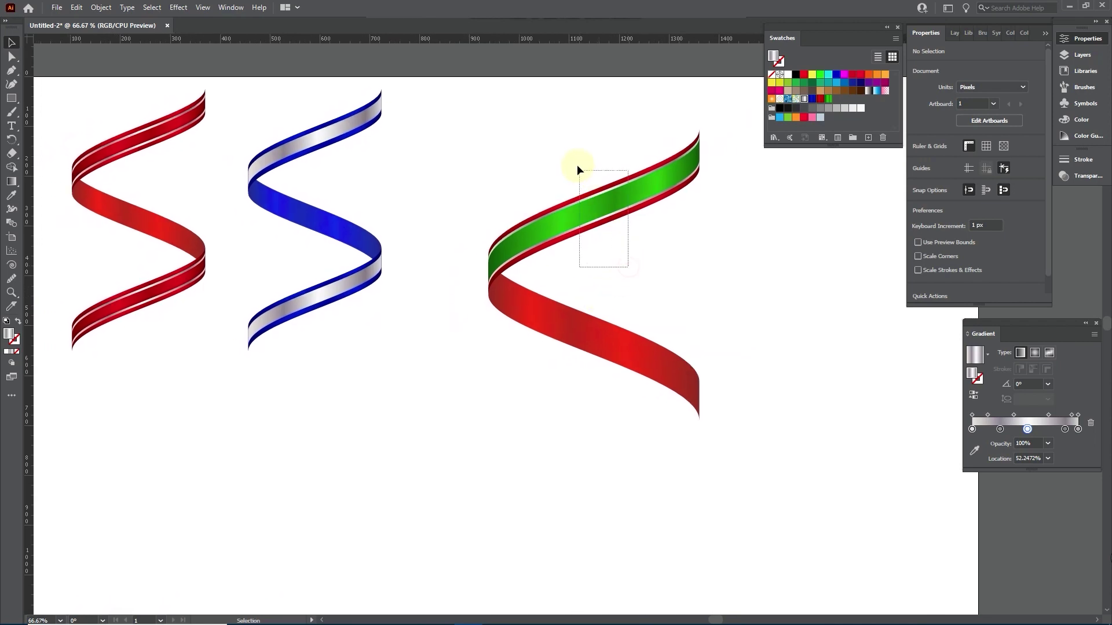
drag(577, 164, 579, 168)
right_click(598, 191)
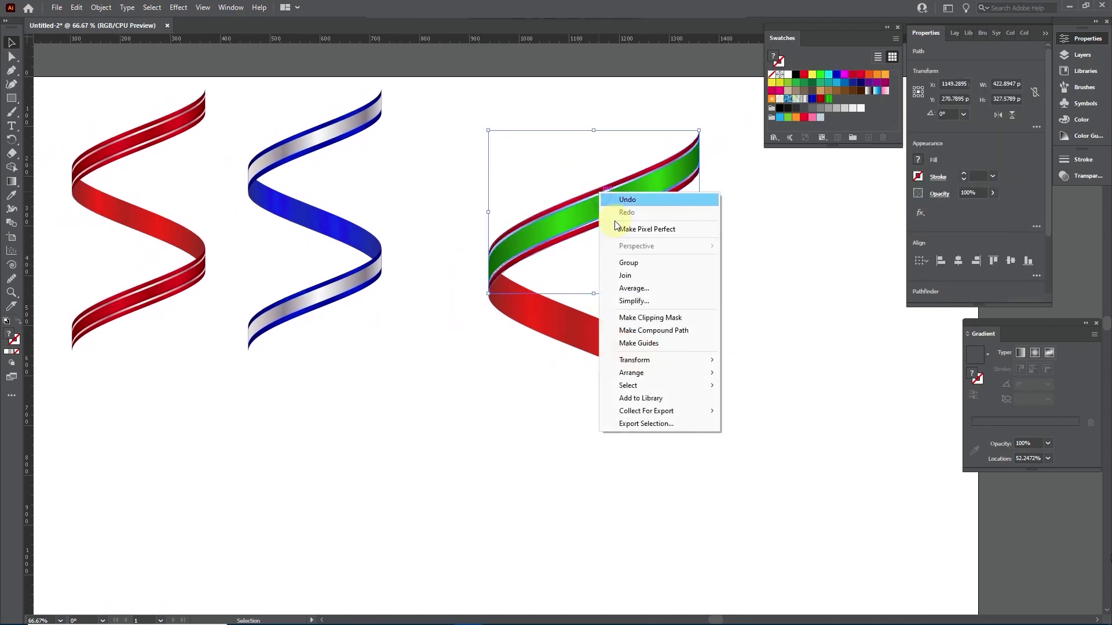
click(641, 266)
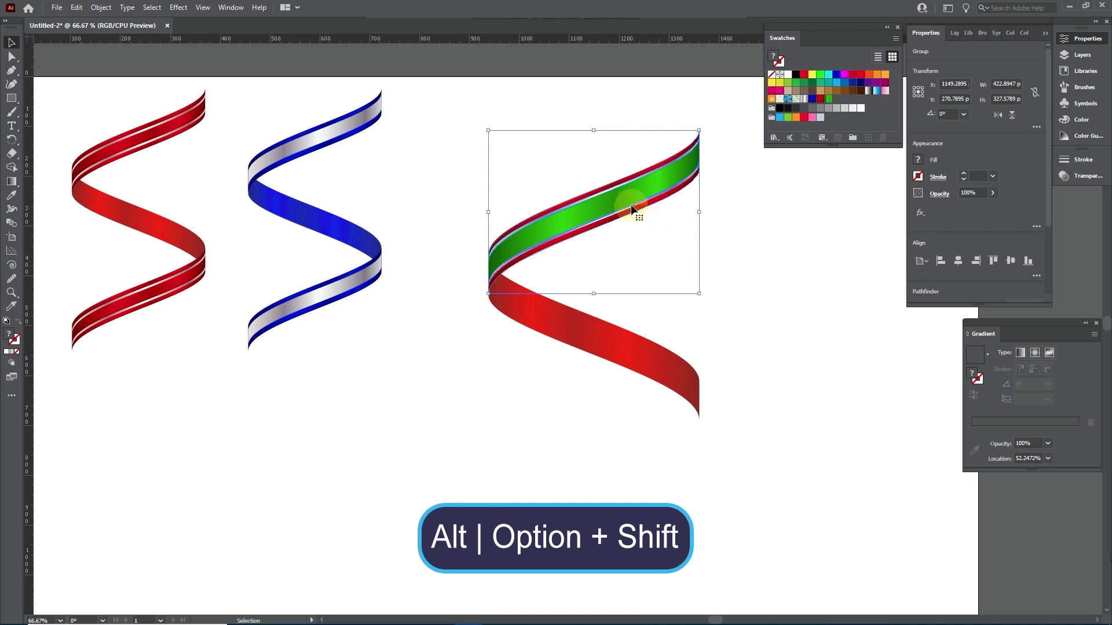
drag(625, 200, 617, 449)
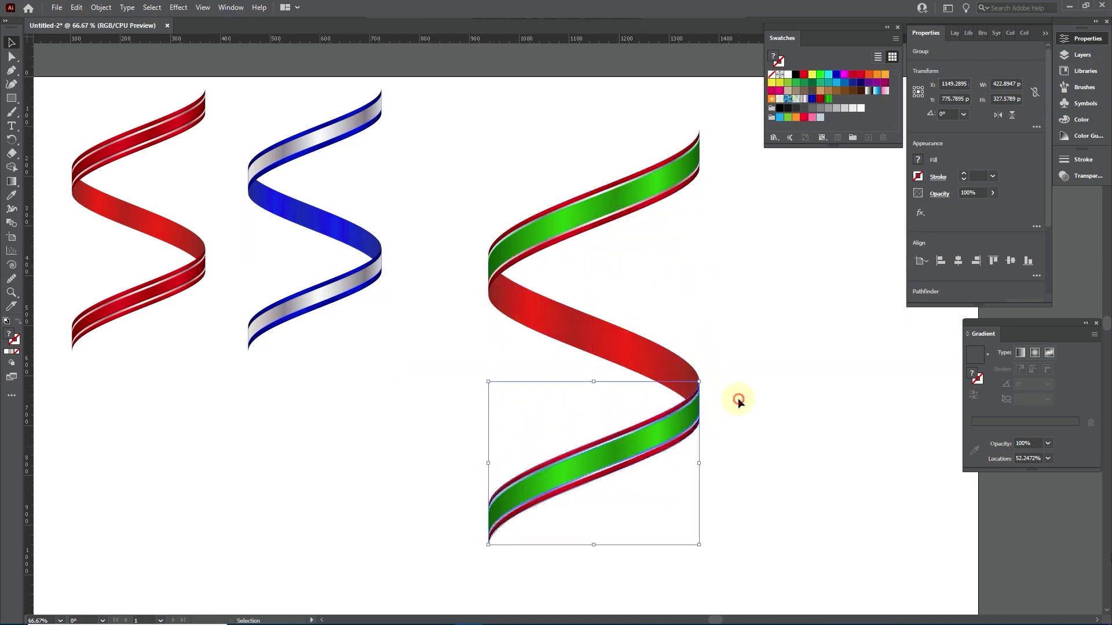
click(738, 398)
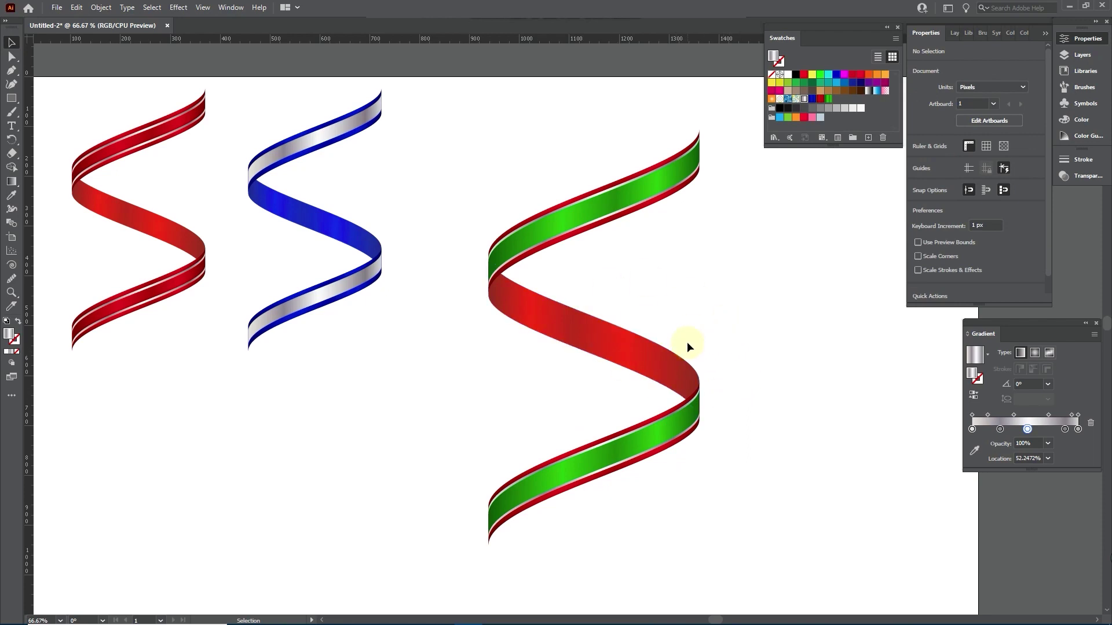
- Scale the whole red and green spiral ribbon to about half size and place it beside the blue ribbon
drag(731, 503, 538, 139)
drag(700, 546, 594, 336)
drag(535, 208, 506, 192)
click(629, 300)
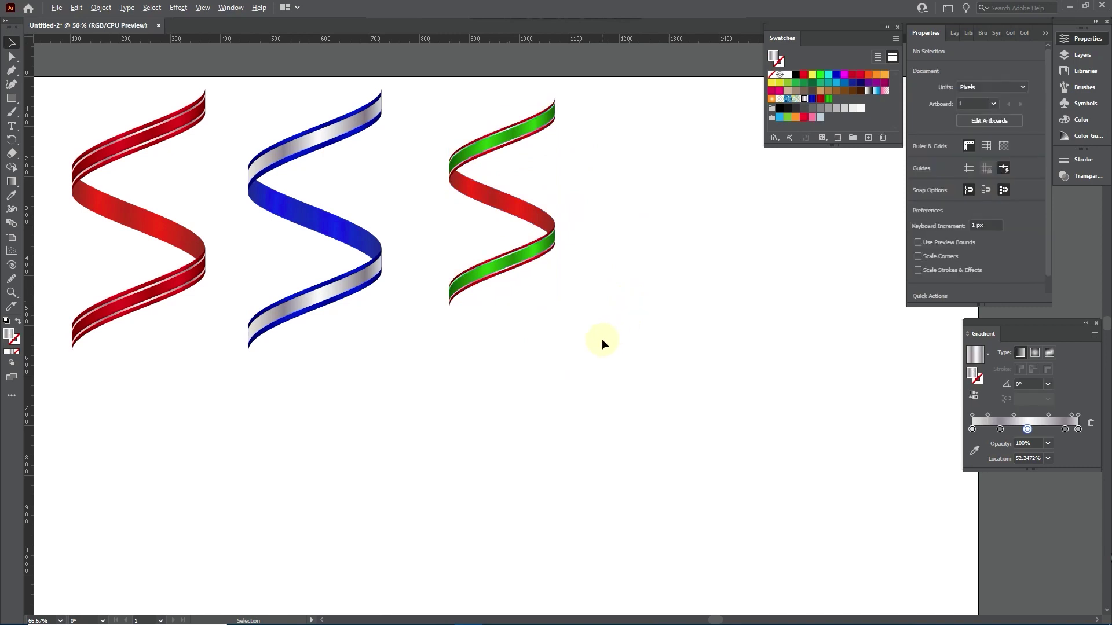
key(ctrl+minus)
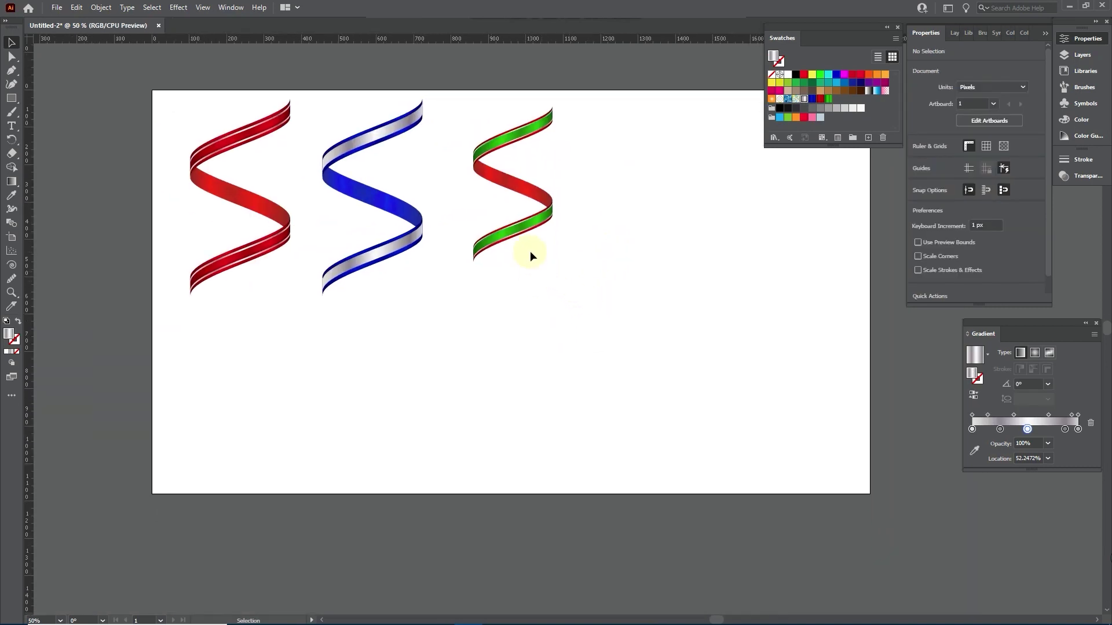
- Copy the whole red and green spiral ribbon into the empty area beside it and clear the selection
drag(530, 252, 474, 88)
drag(496, 144, 685, 188)
click(773, 256)
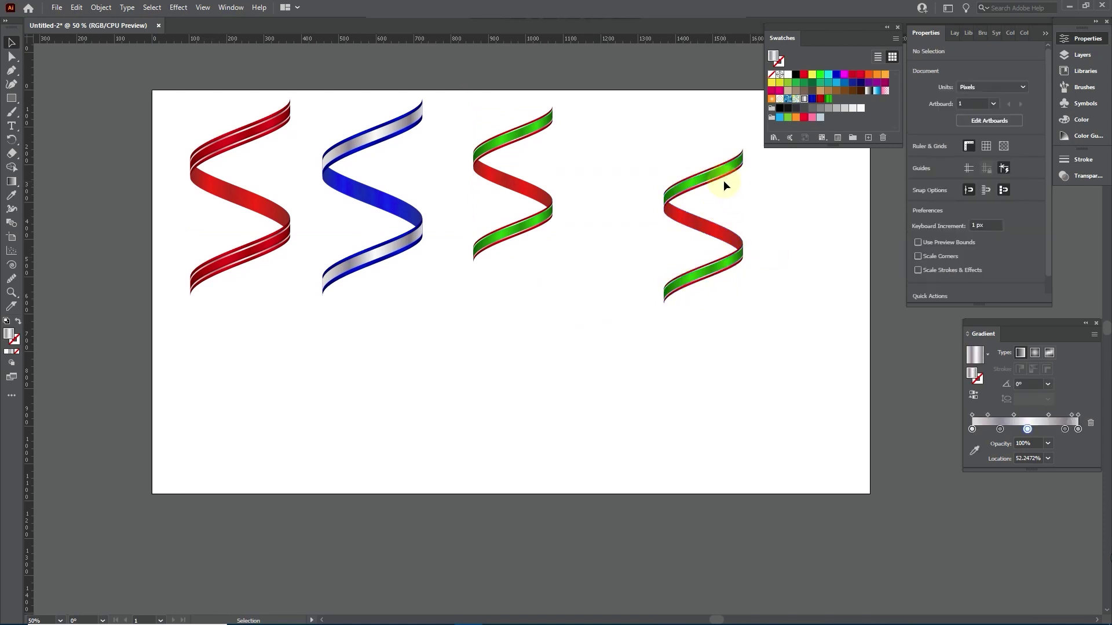
- Ungroup the copied spiral's upper striped ribbon and move the whole copy up to the artboard's upper edge
right_click(724, 177)
click(751, 270)
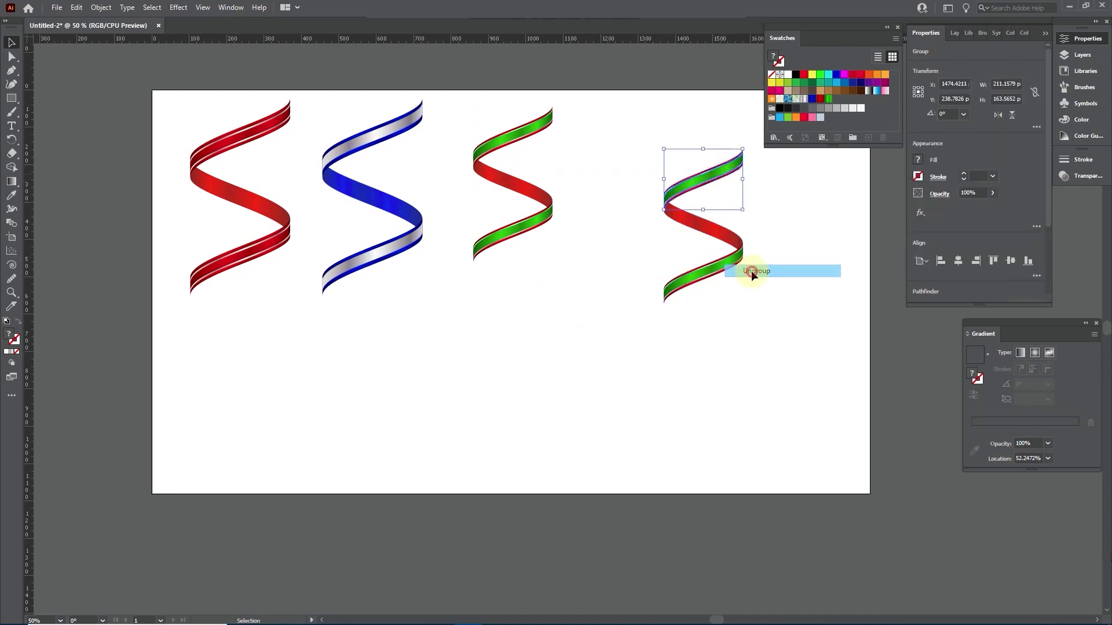
click(770, 215)
drag(682, 154, 688, 122)
click(756, 203)
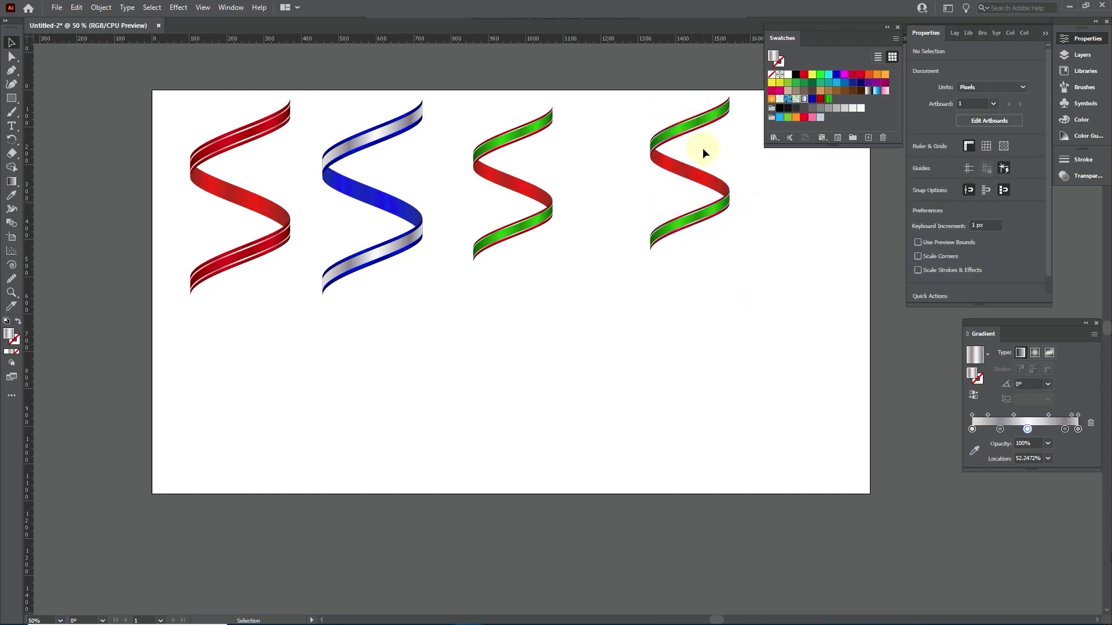
- Copy the red band and lower striped ribbon straight down to add another turn to the copied spiral
click(689, 131)
click(745, 175)
drag(691, 240, 695, 313)
click(759, 254)
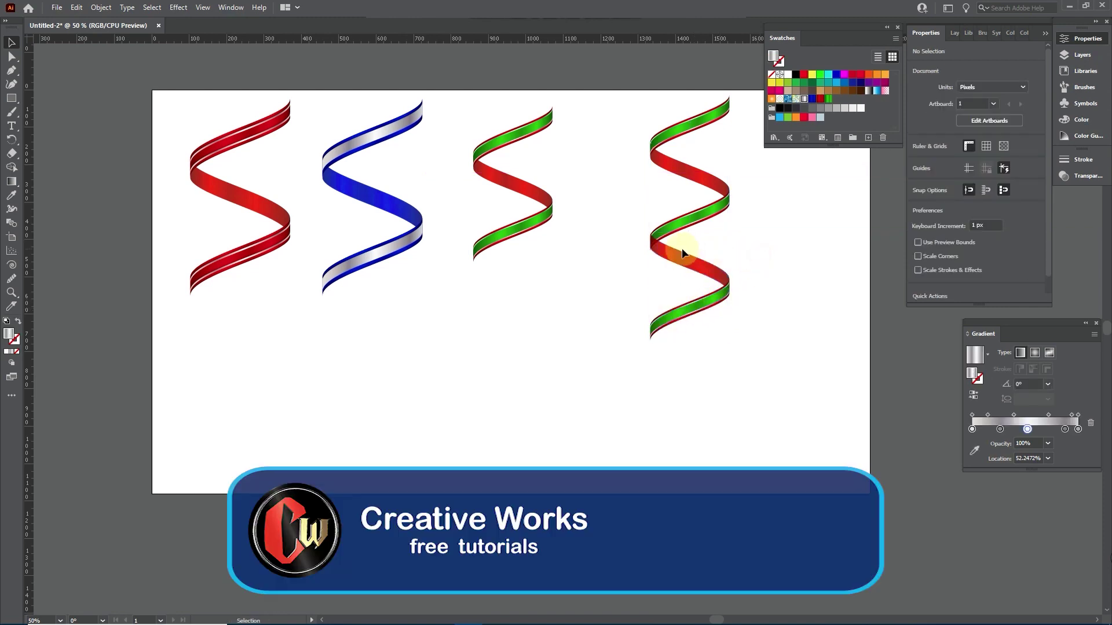
- Nudge the added turn down in 1 px increments until its red band lines up with the striped ribbon above
scroll(682, 248, up, 3)
scroll(683, 260, up, 2)
drag(745, 263, 633, 513)
key(Down)
key(Down)
key(Down)
key(Down)
key(Down)
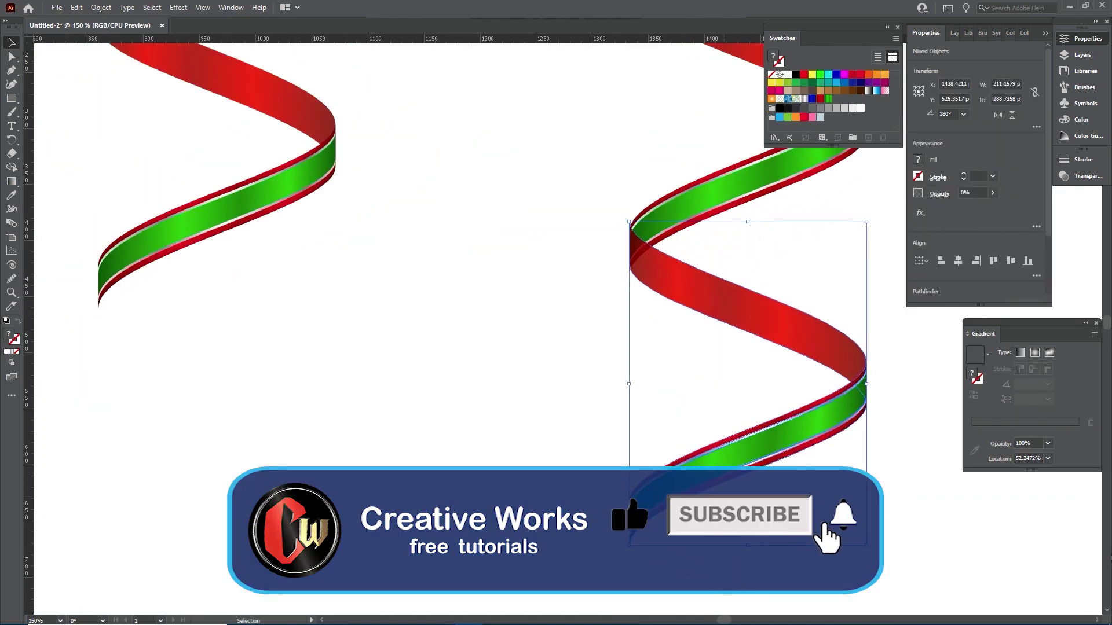
click(586, 353)
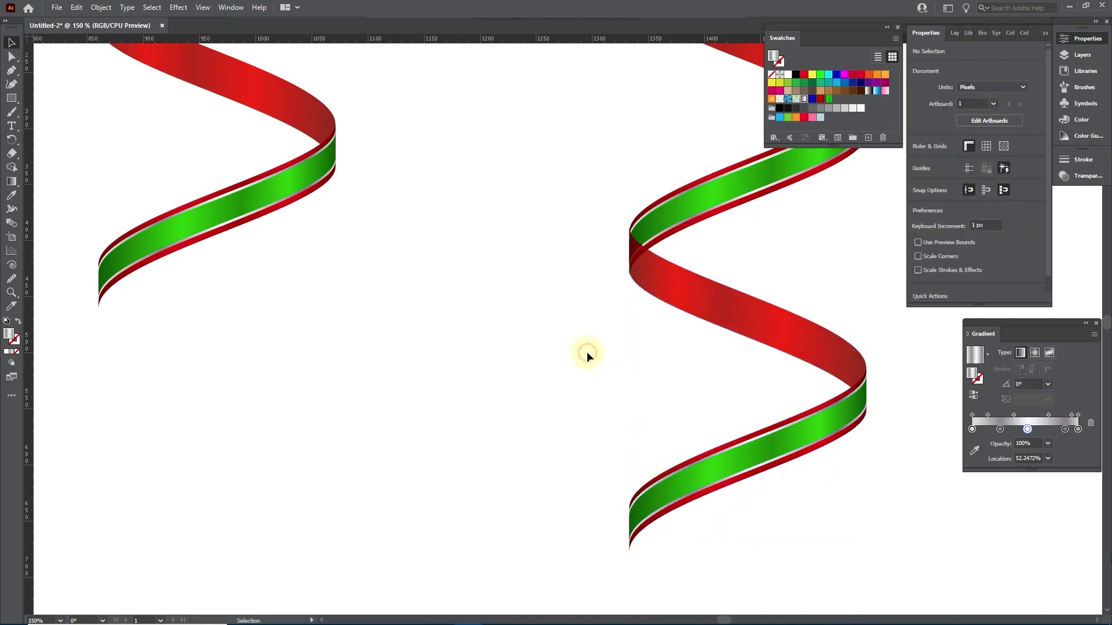
drag(817, 250, 748, 499)
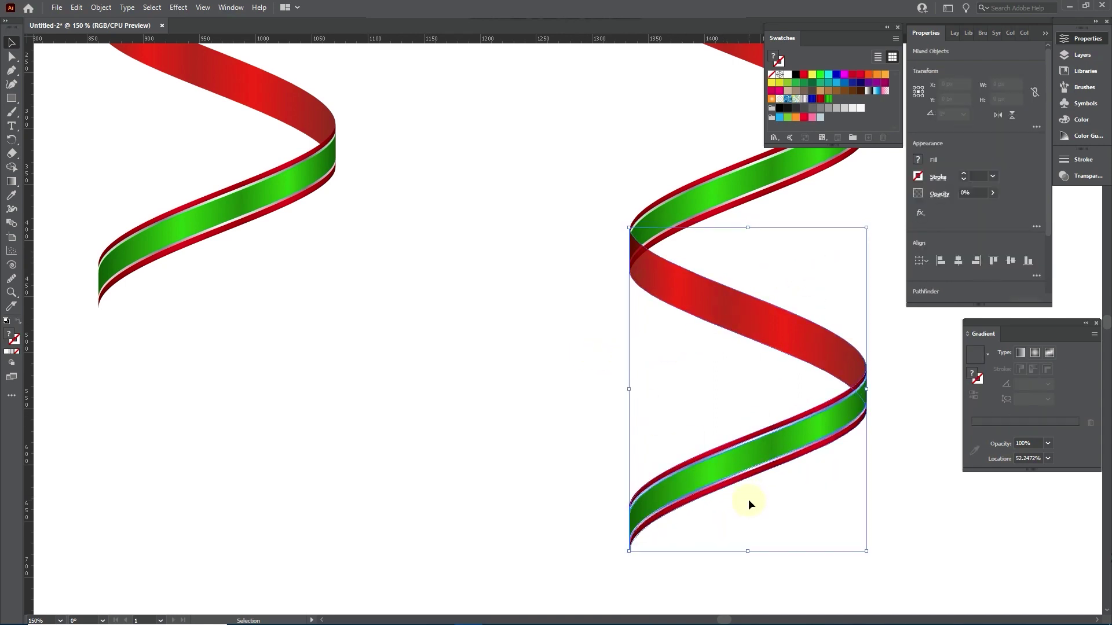
key(Down)
key(Down)
key(Down)
key(Down)
key(Down)
click(585, 387)
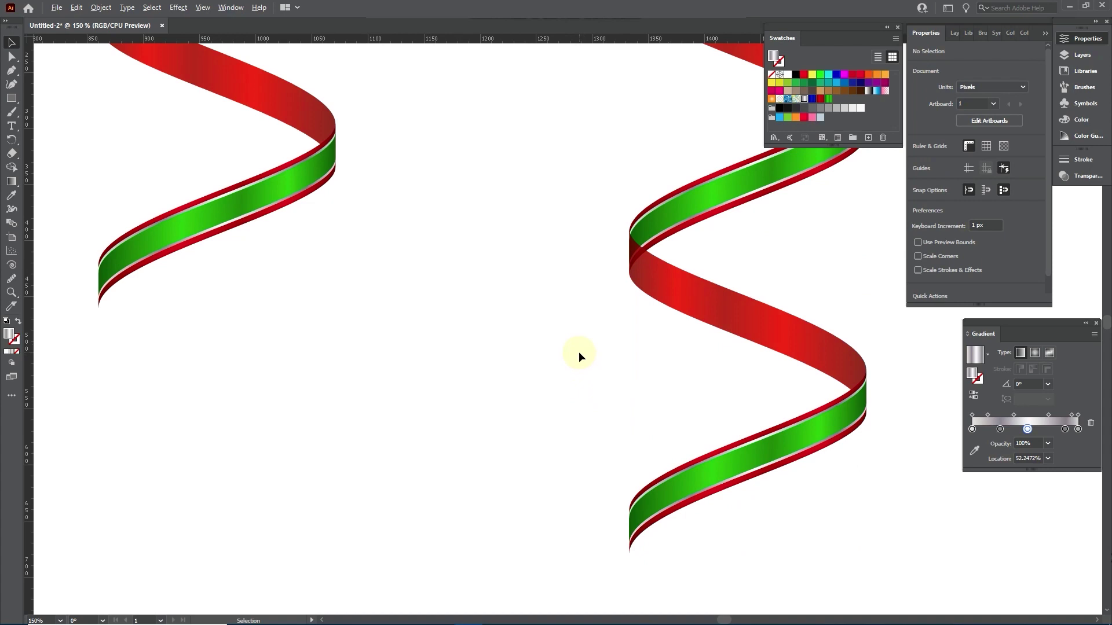
key(ctrl+minus)
key(ctrl+minus)
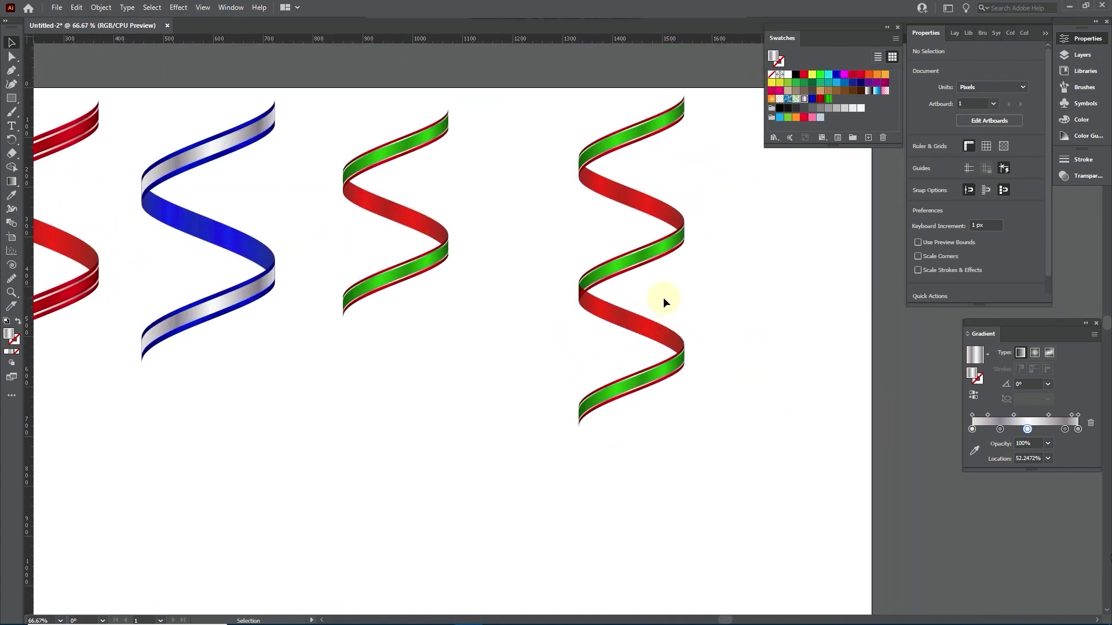
- Copy the spiral's lower turns downward to extend it with two more turns past the artboard's lower edge
drag(701, 476, 632, 427)
click(753, 406)
scroll(594, 290, up, 4)
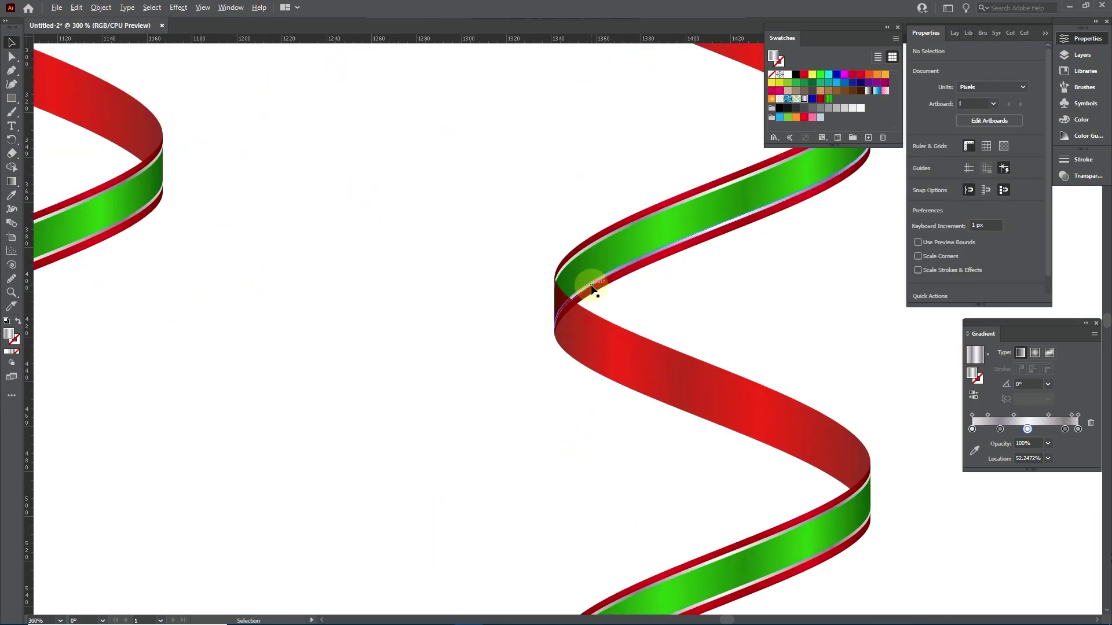
scroll(594, 290, down, 3)
- Send the uppermost added red band to the back so the green striped ribbon overlaps it
click(652, 336)
right_click(652, 336)
mouse_move(685, 547)
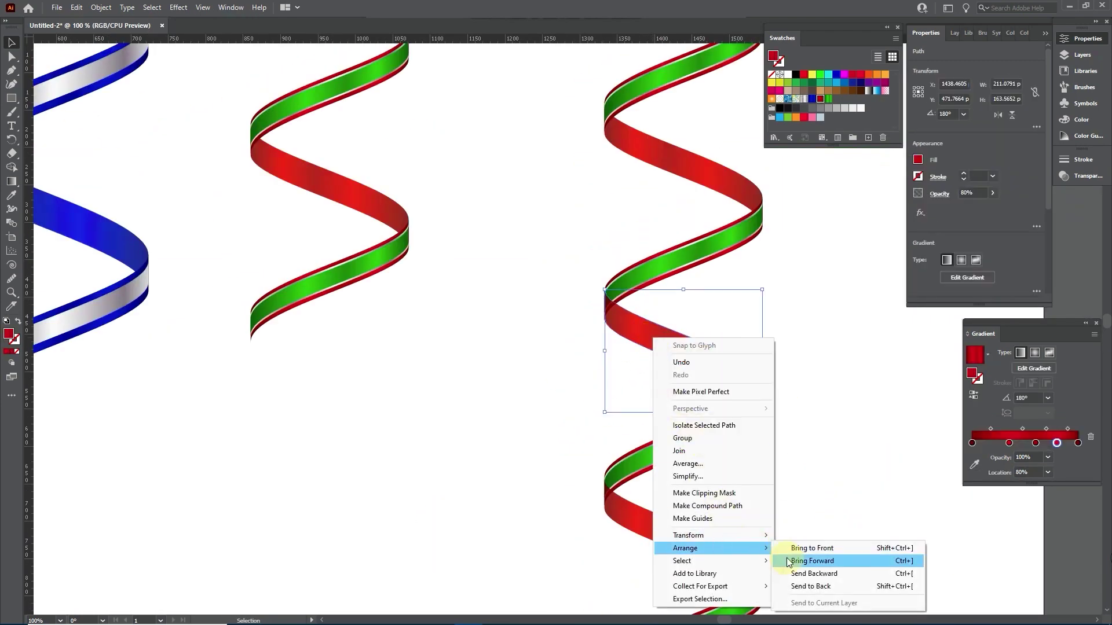
click(793, 586)
click(777, 338)
drag(777, 338, 780, 202)
- Send the next two red bands down the spiral behind the green striped ribbons
right_click(667, 392)
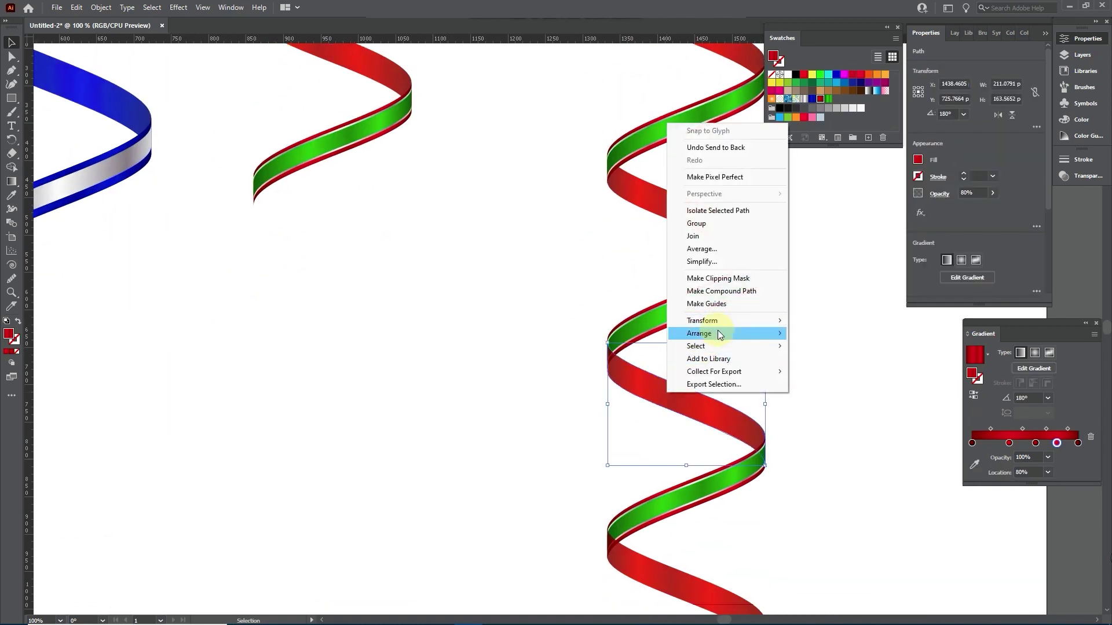
mouse_move(718, 334)
click(805, 359)
scroll(678, 492, down, 3)
scroll(666, 480, up, 1)
right_click(643, 467)
mouse_move(674, 408)
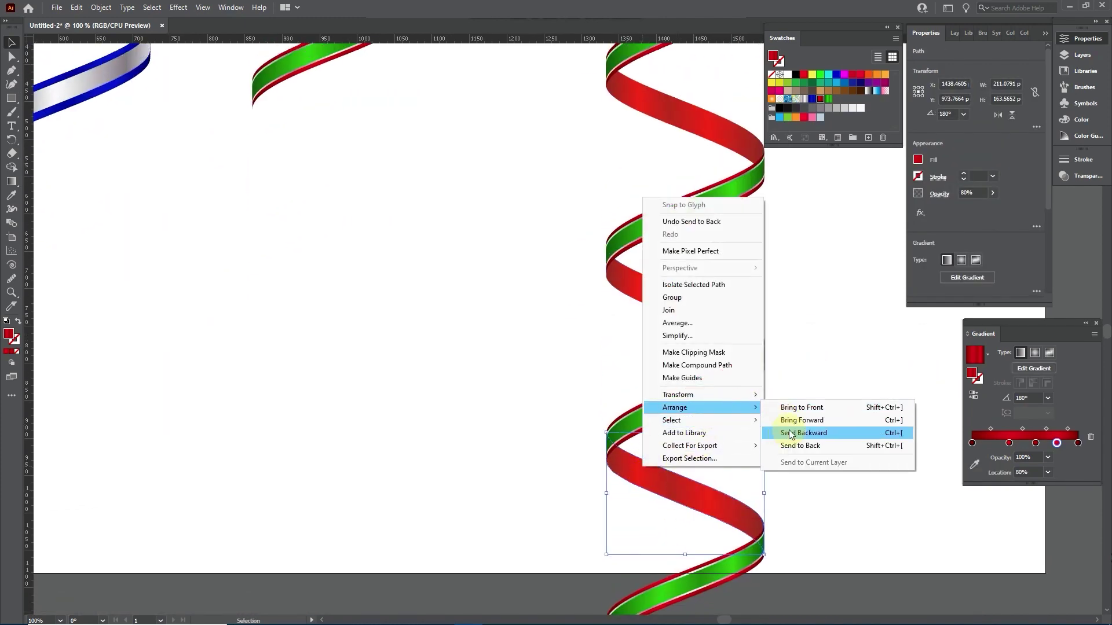
click(791, 433)
click(782, 391)
scroll(748, 380, down, 2)
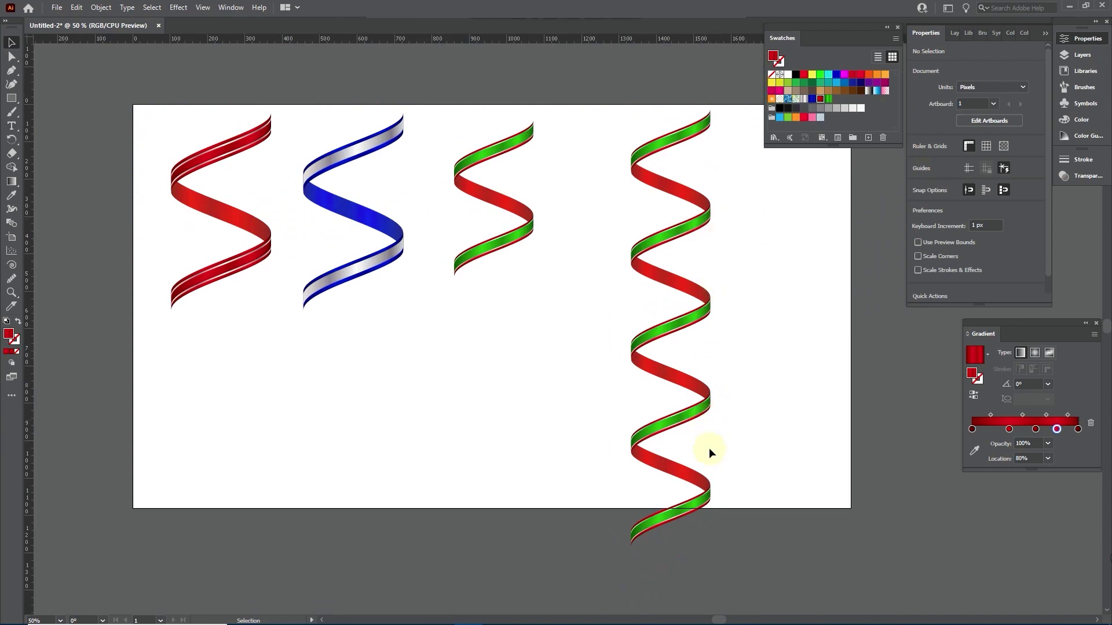
- Copy the two lowest turns down to the spiral's lower end and align them with it
scroll(712, 453, down, 2)
click(637, 328)
drag(637, 329, 632, 470)
click(715, 468)
scroll(629, 376, up, 3)
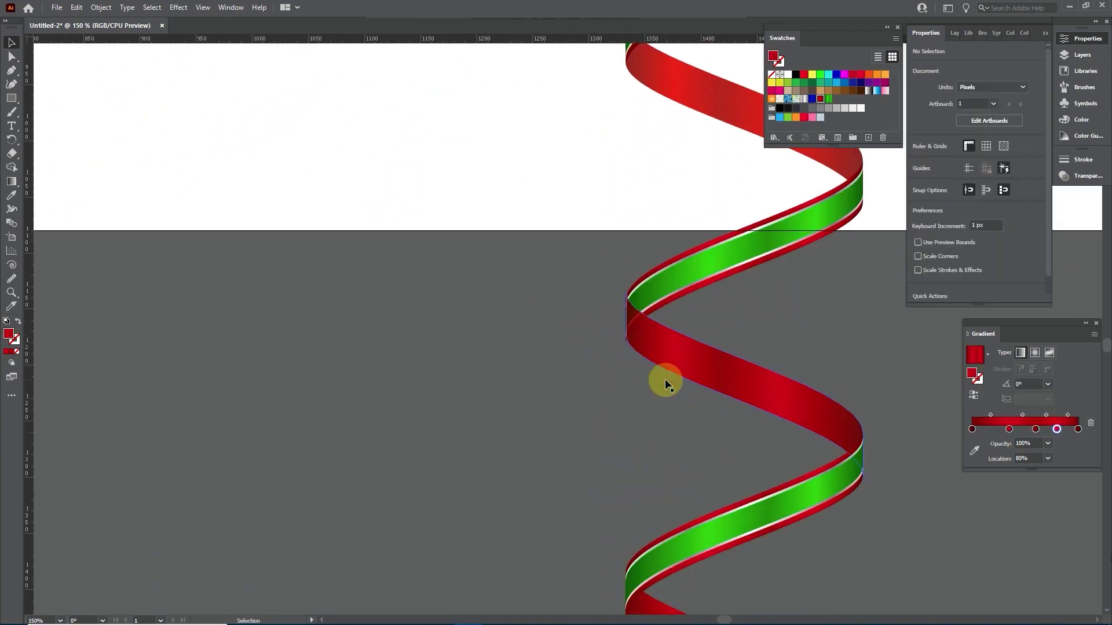
scroll(665, 379, down, 3)
scroll(682, 367, up, 2)
drag(802, 352, 731, 621)
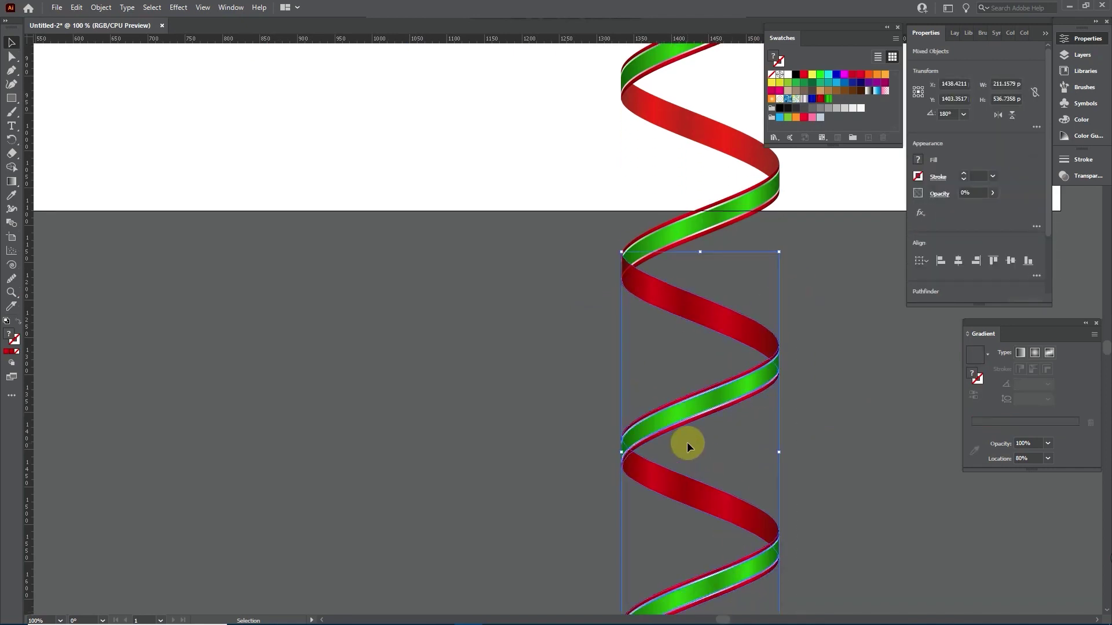
click(840, 324)
- Send the two newly added red bands below the artboard to the back together
click(732, 320)
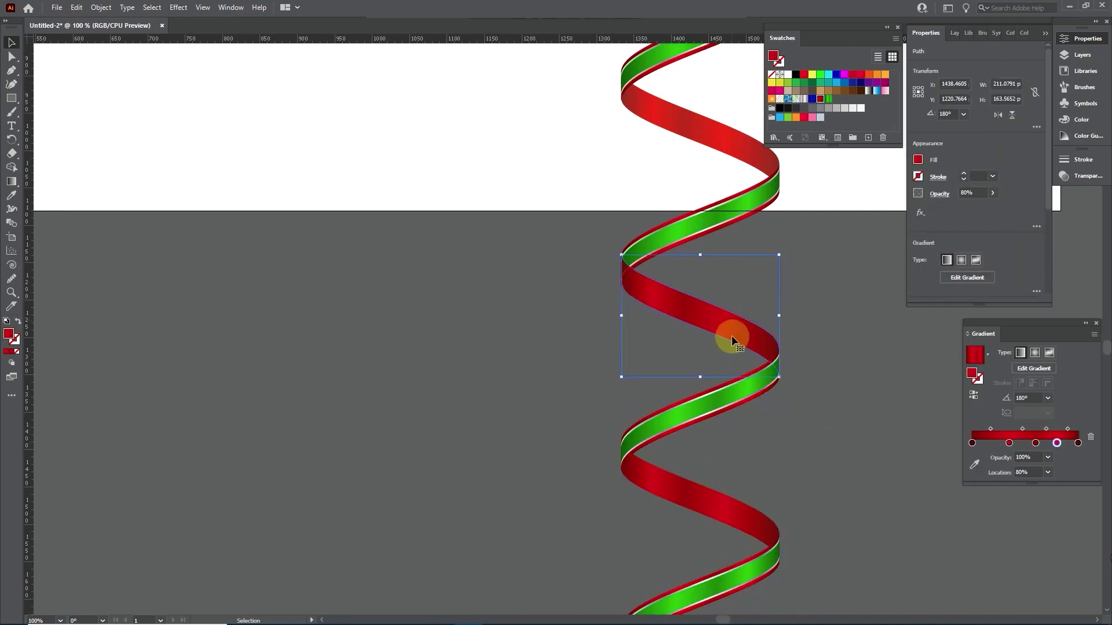
shift+click(711, 499)
right_click(710, 500)
mouse_move(774, 443)
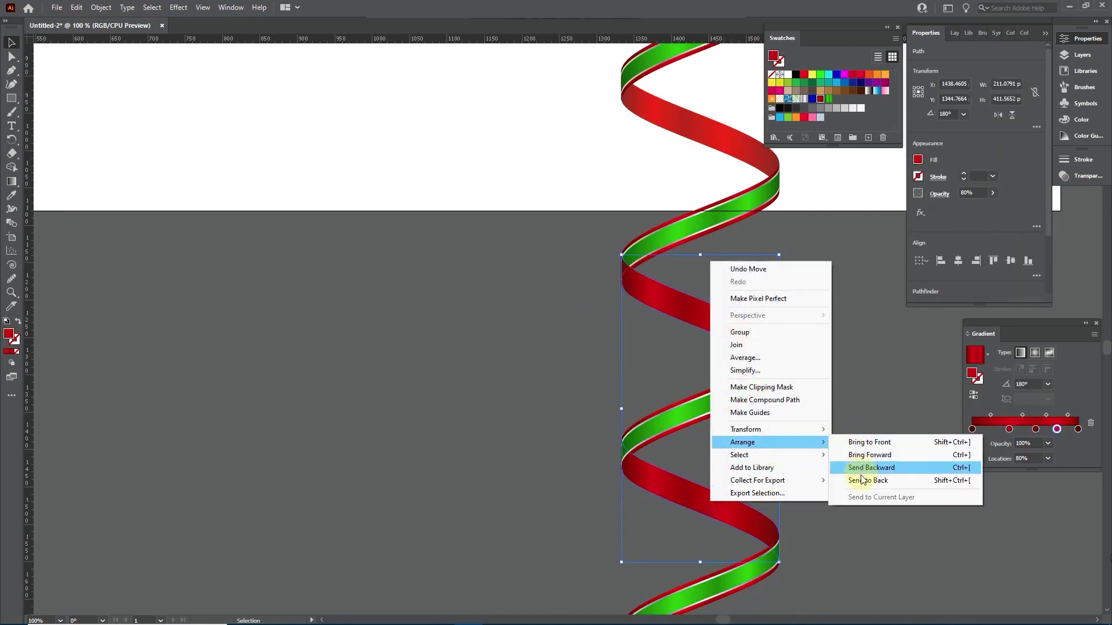
click(863, 480)
scroll(647, 363, down, 3)
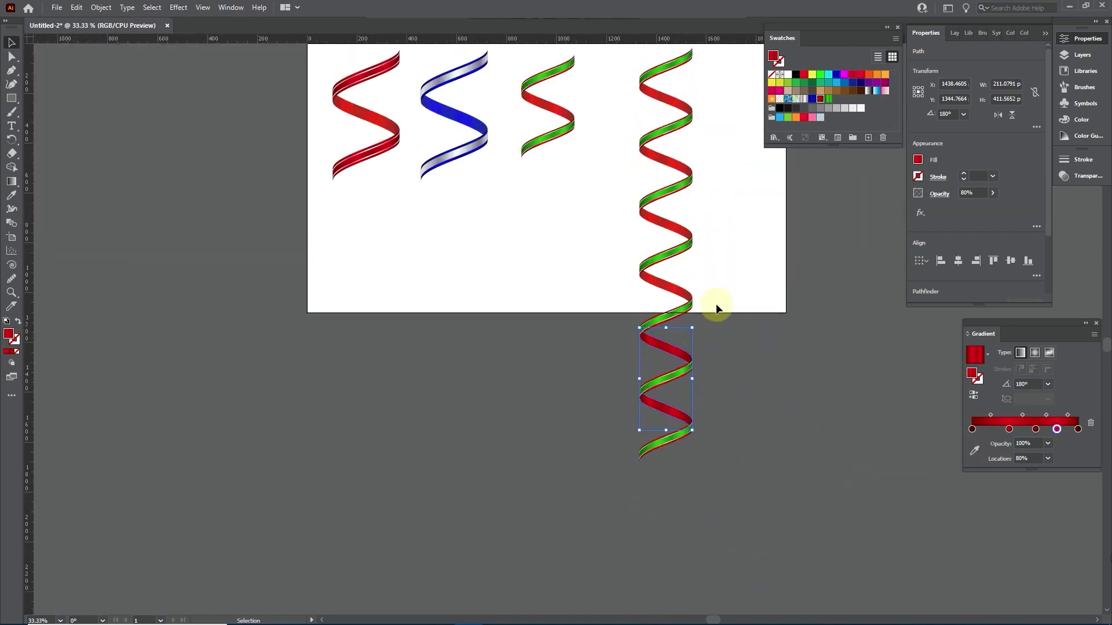
- Select every piece of the long red and green spiral and group them
drag(715, 303, 699, 397)
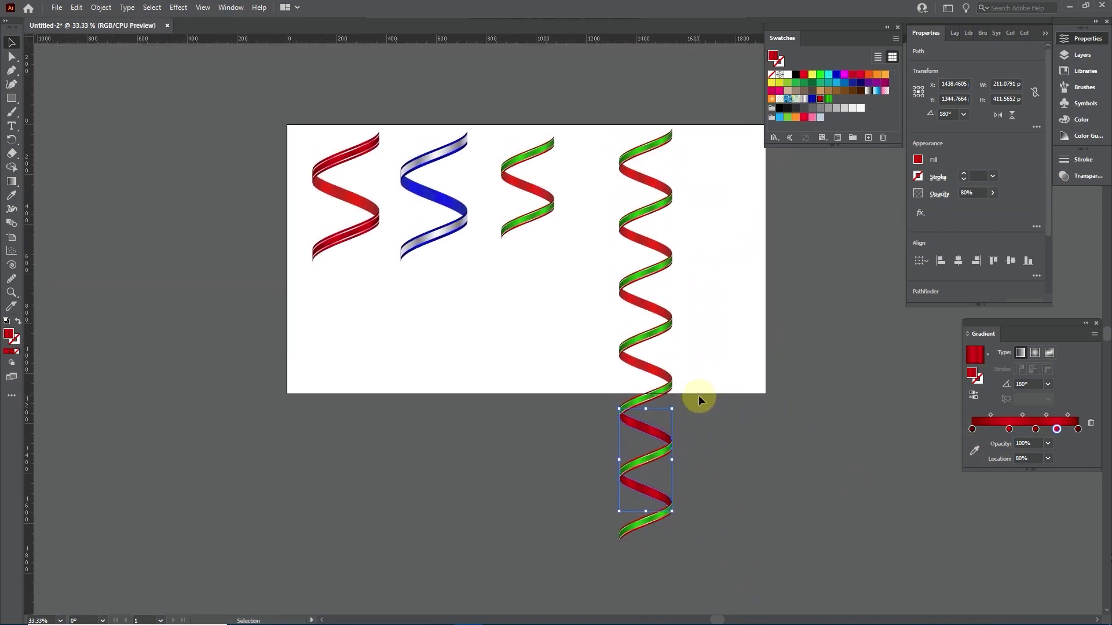
drag(731, 541, 651, 120)
right_click(652, 149)
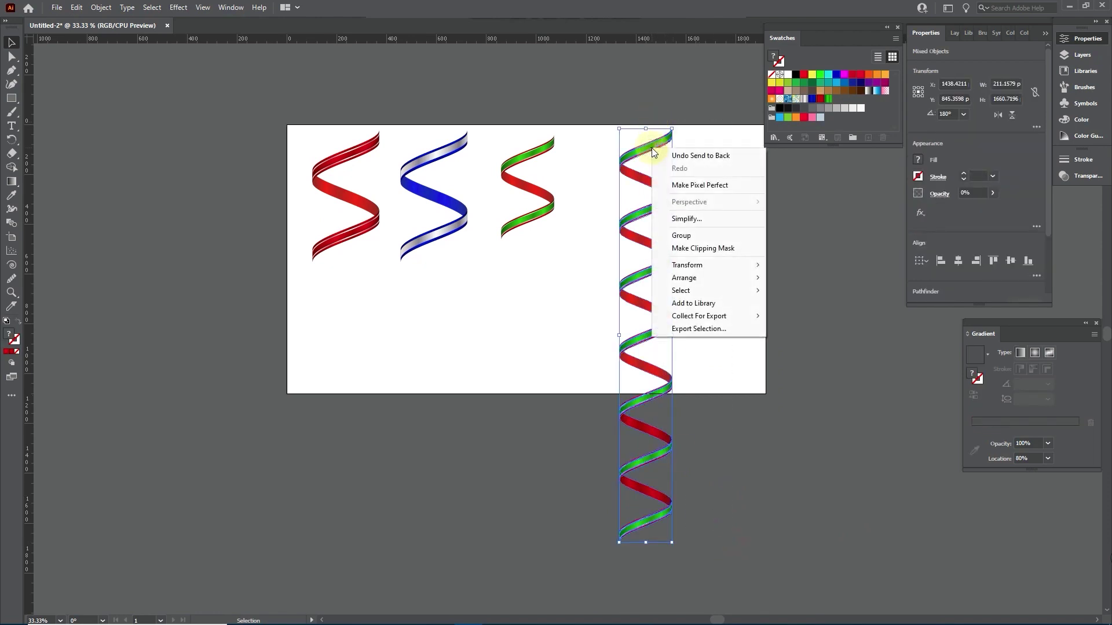
mouse_move(705, 286)
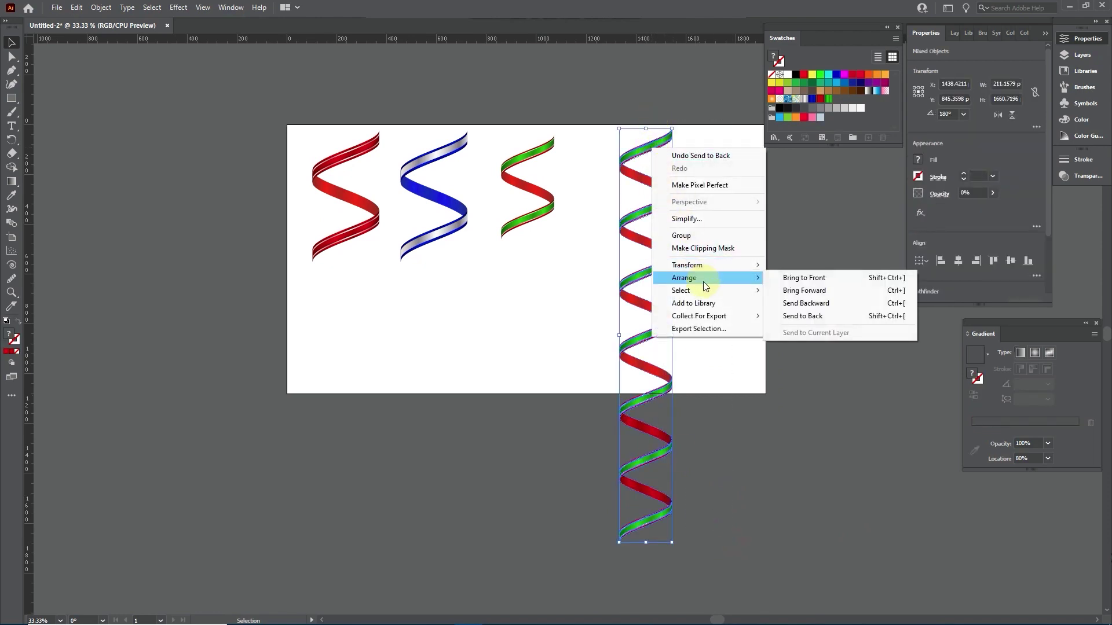
click(696, 234)
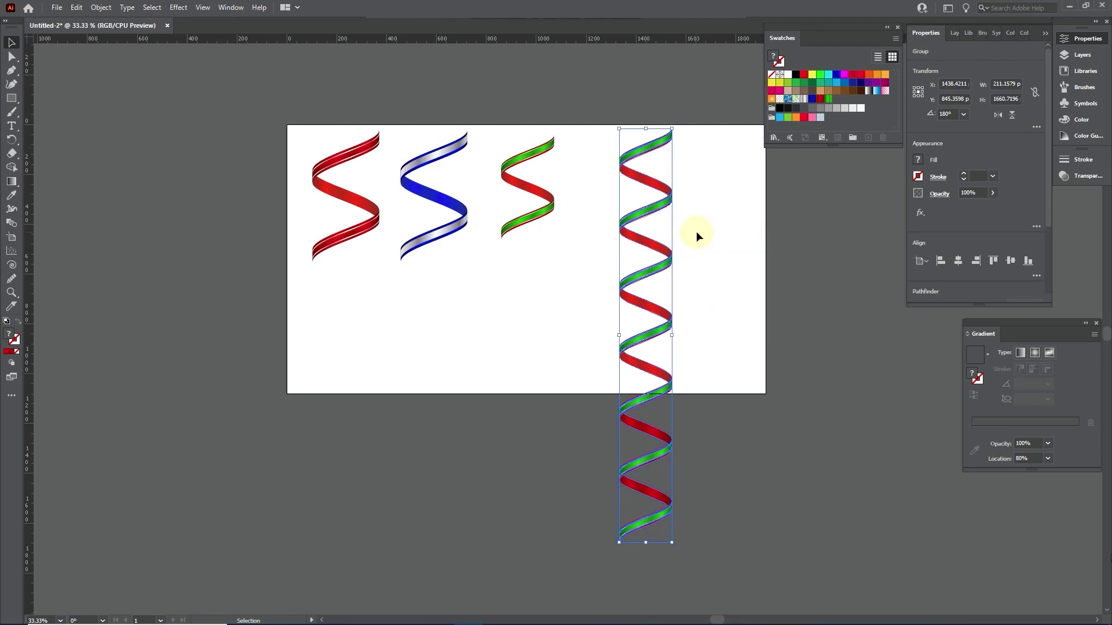
- Apply a horizontal Arc Upper warp to the spiral group with -100% bend, 0% horizontal distortion and 100% vertical distortion
click(178, 9)
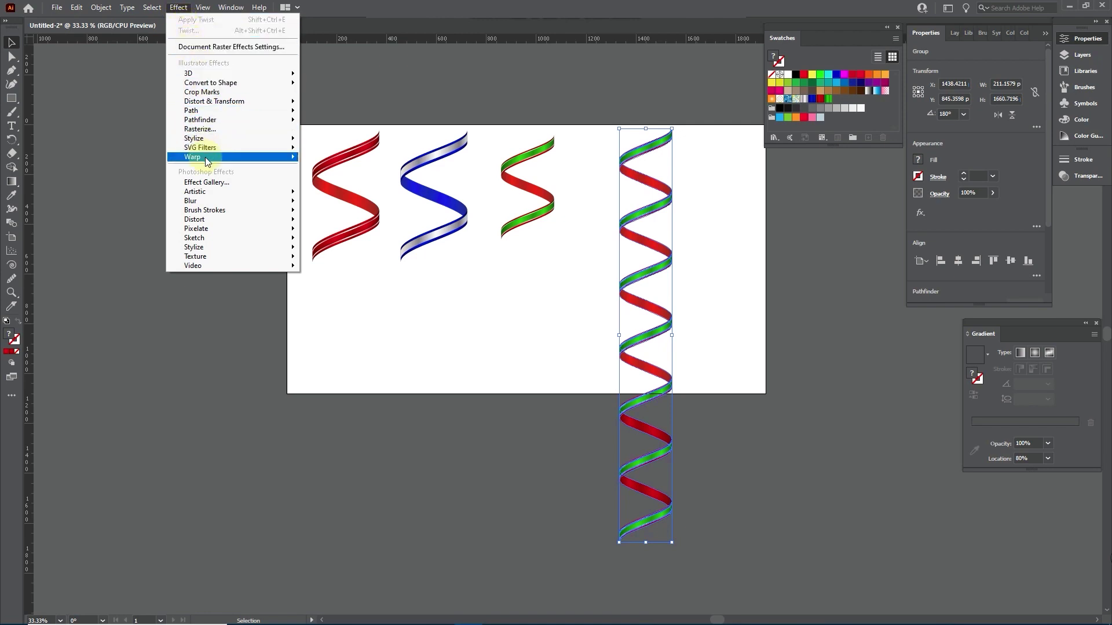
mouse_move(204, 156)
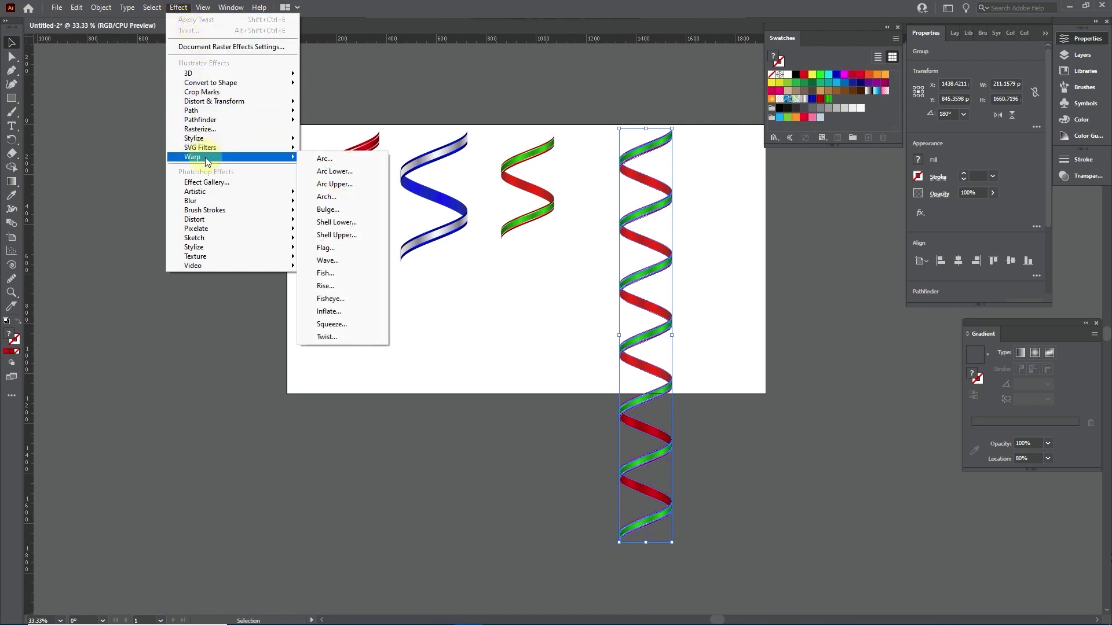
click(355, 181)
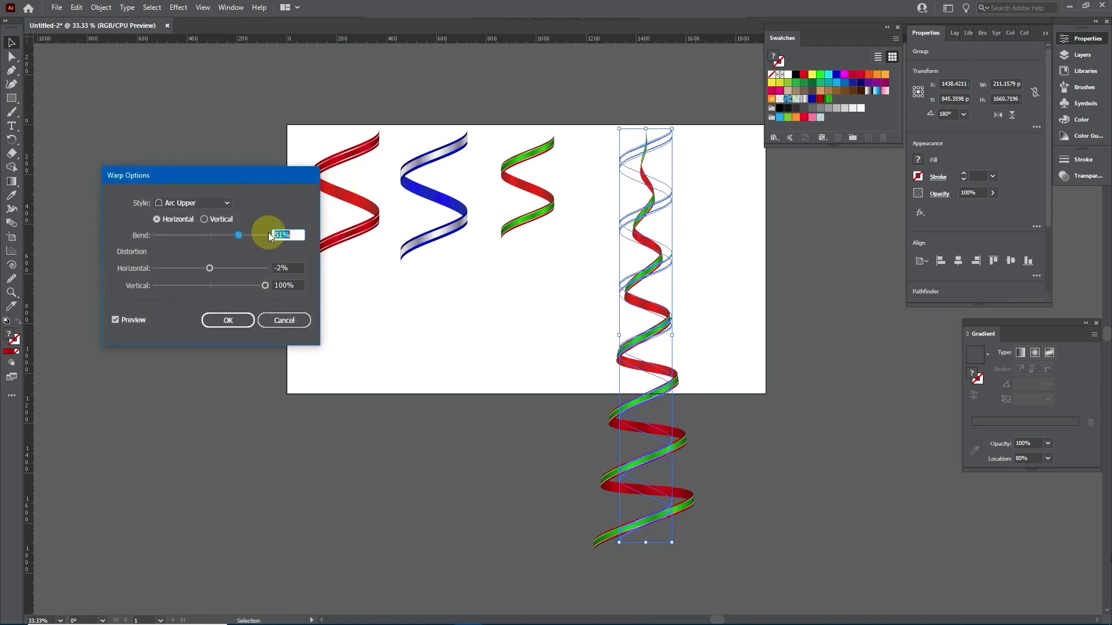
click(210, 287)
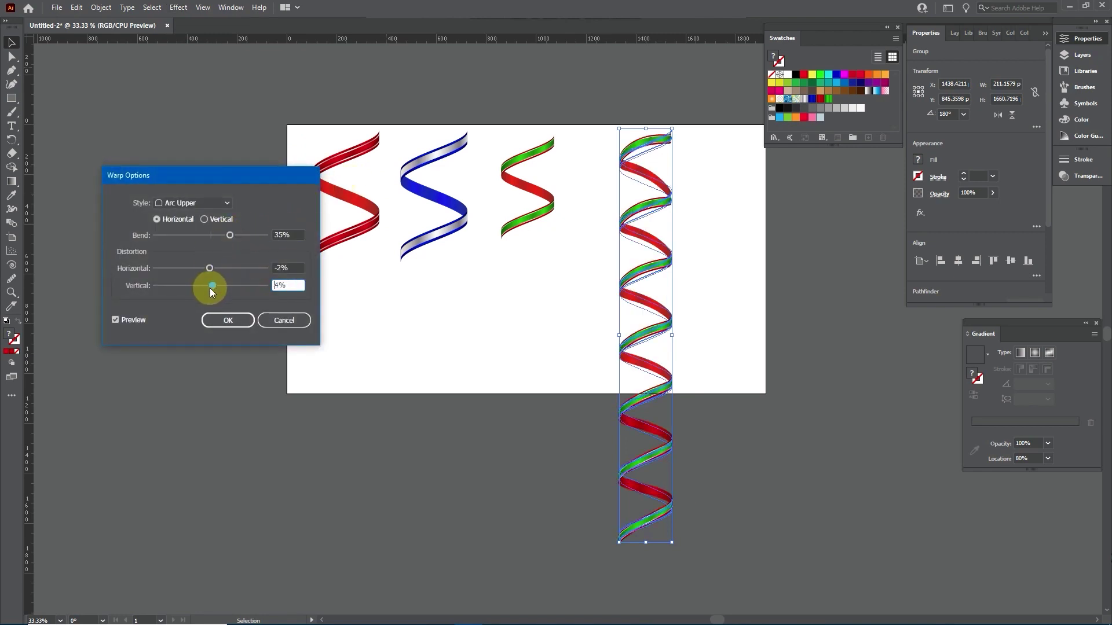
drag(209, 287, 251, 290)
click(248, 234)
drag(249, 234, 155, 235)
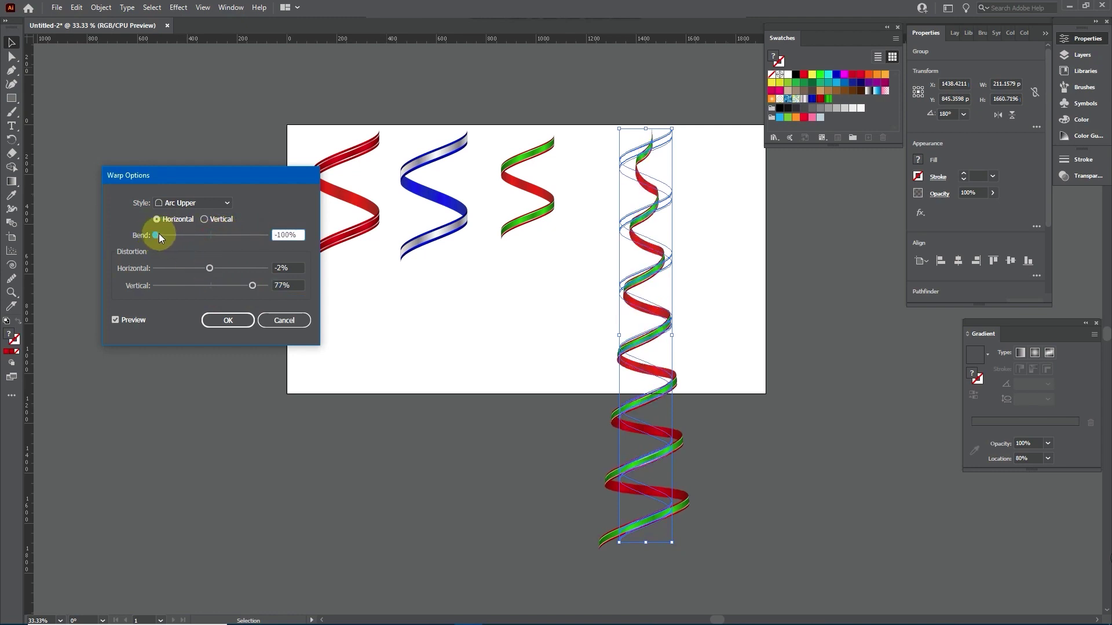
drag(179, 238, 145, 235)
mouse_move(209, 268)
mouse_down()
mouse_move(197, 267)
mouse_move(212, 267)
mouse_up()
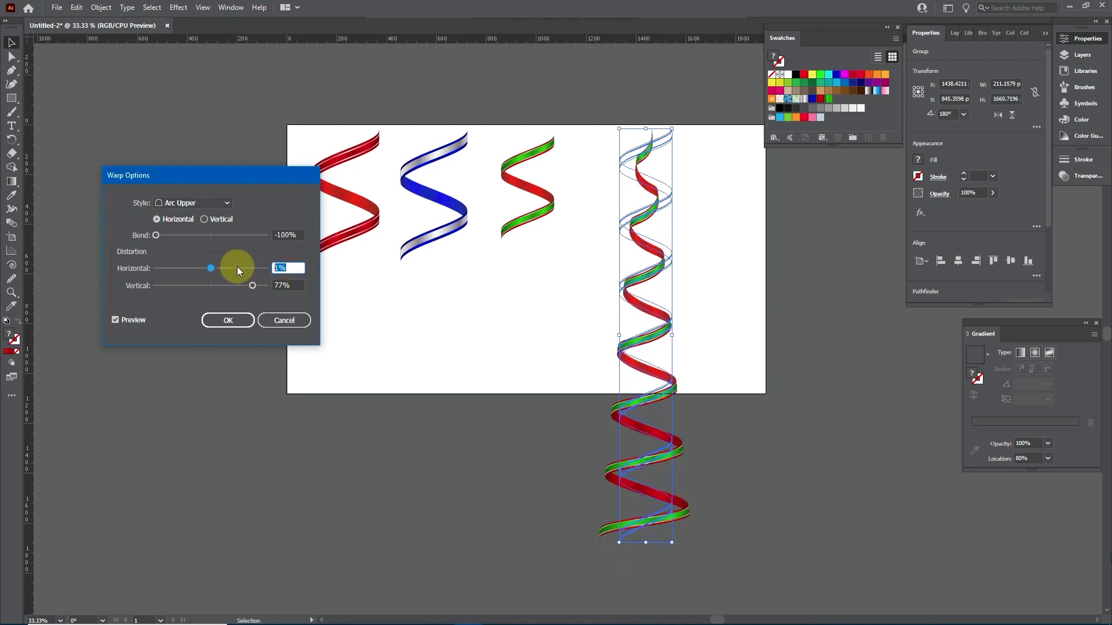
text(0)
drag(252, 285, 288, 283)
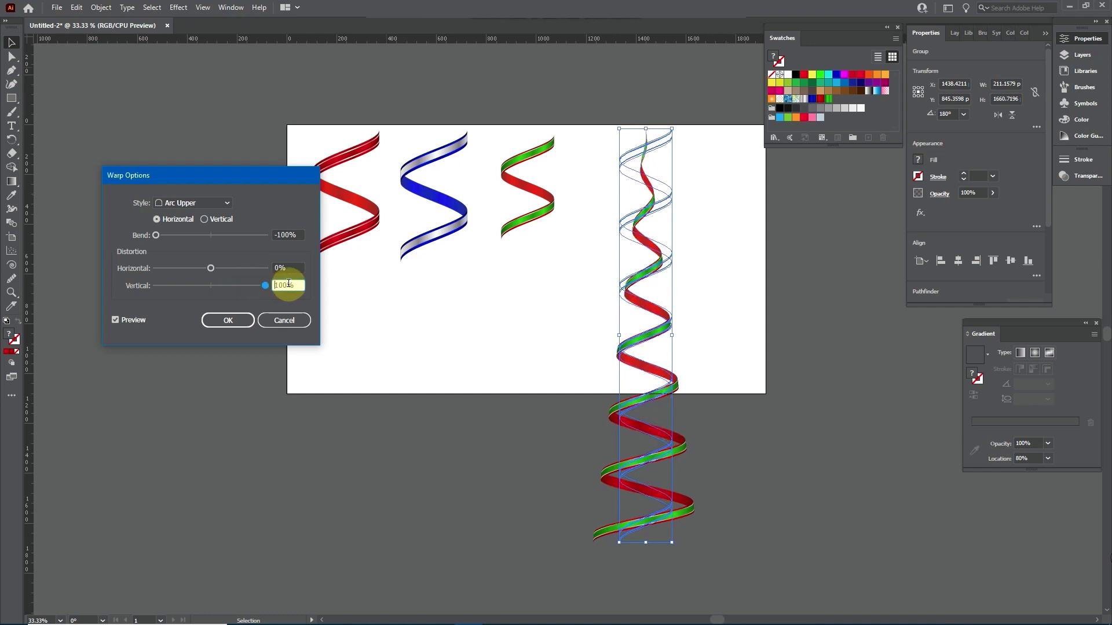
click(227, 320)
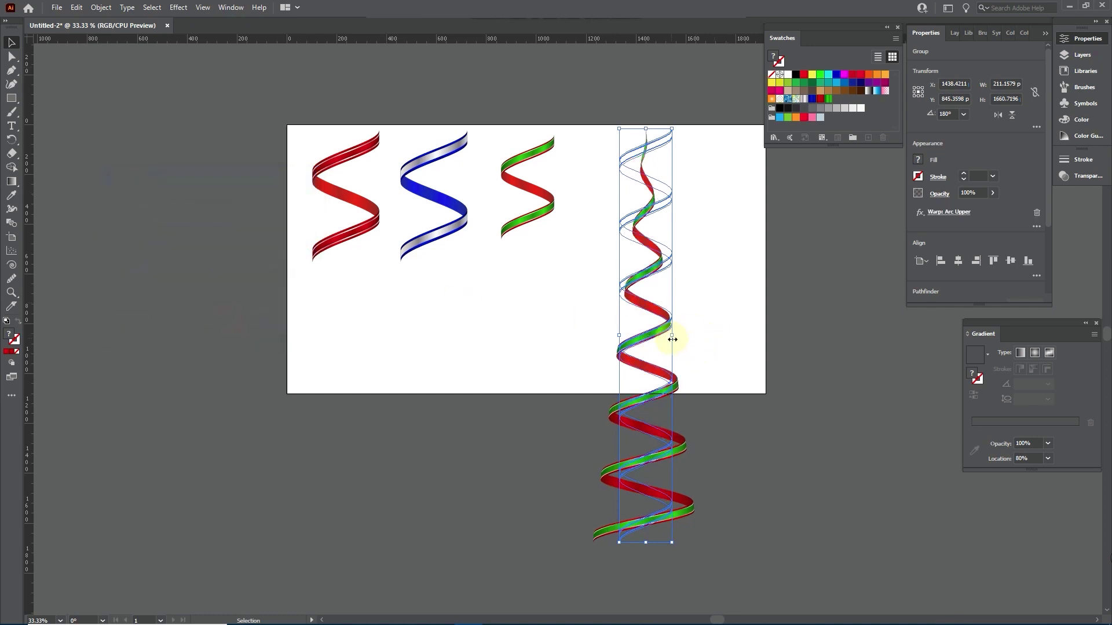
- Widen the warped spiral to about 647 px and scale it down to about 313 by 802 px
drag(671, 340, 726, 342)
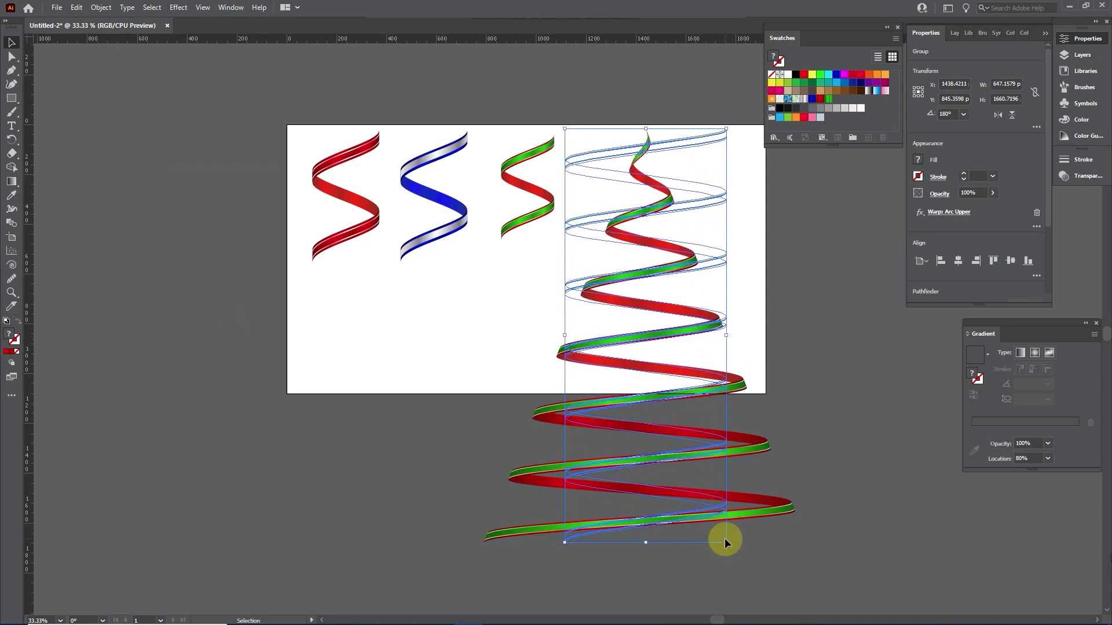
drag(727, 541, 642, 329)
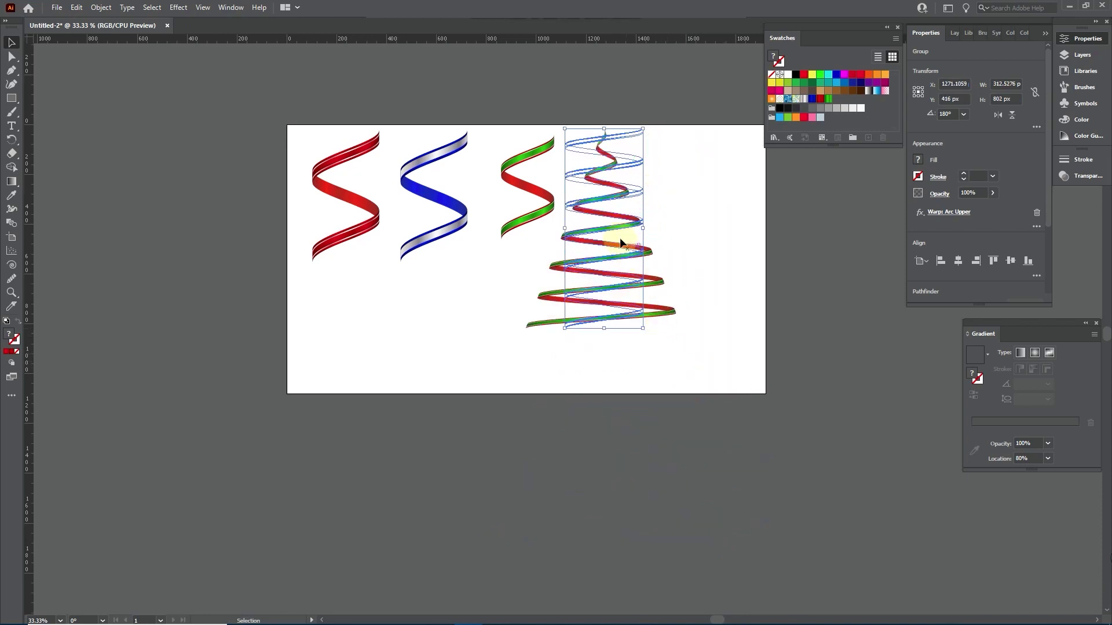
- Move the tree-shaped spiral into the artboard's empty area beside the short red and green ribbon and deselect it
drag(619, 220, 685, 252)
click(814, 307)
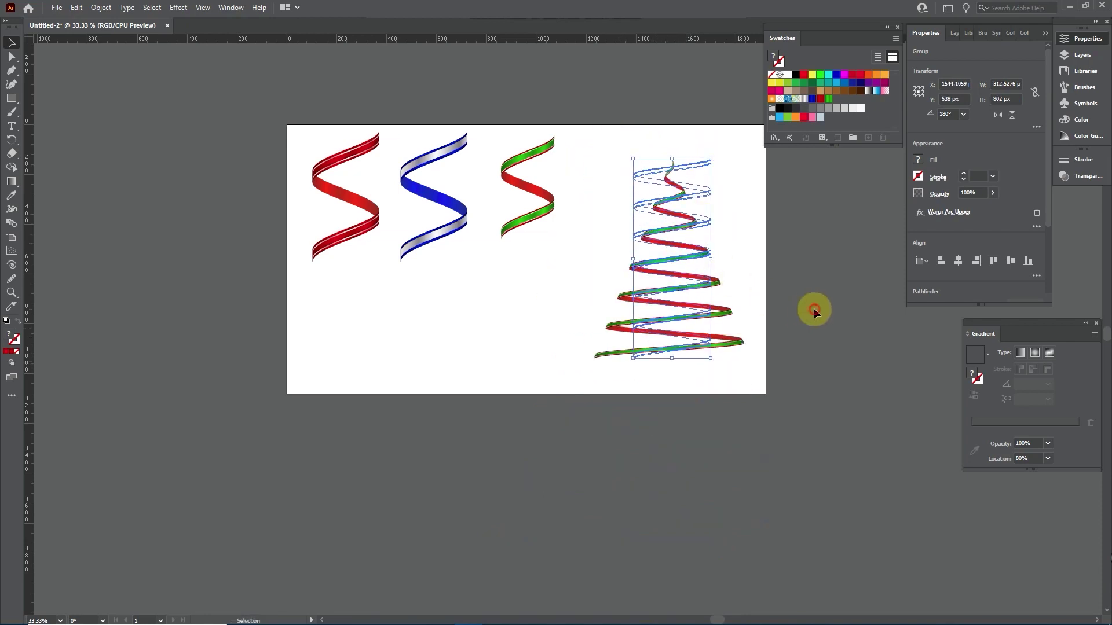
click(457, 208)
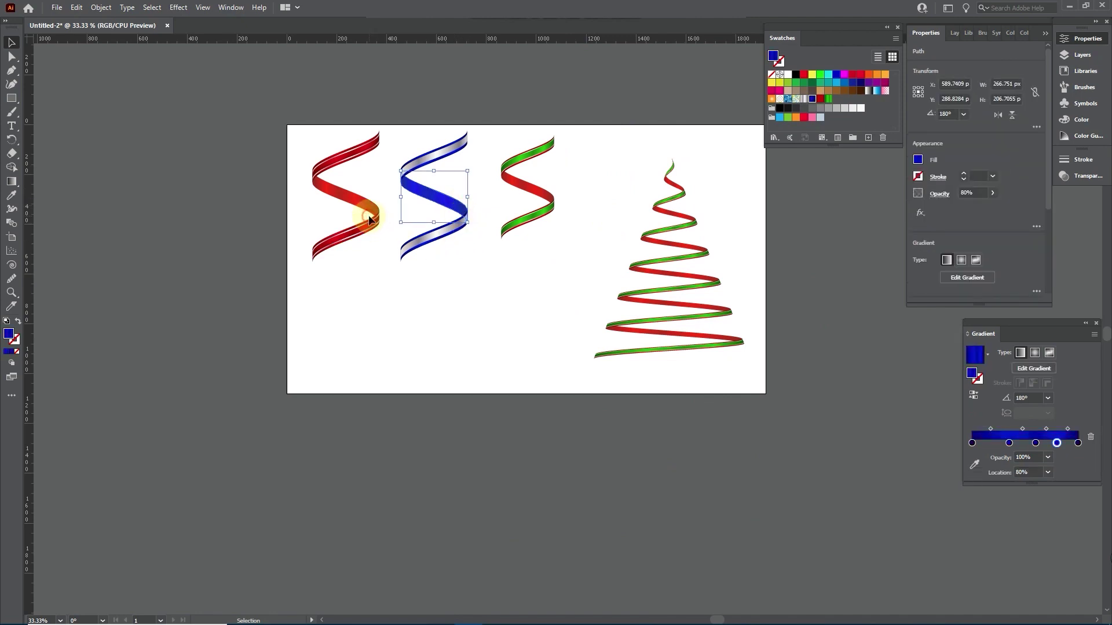
- Select all pieces of the blue and silver ribbon and group them
click(342, 182)
click(350, 213)
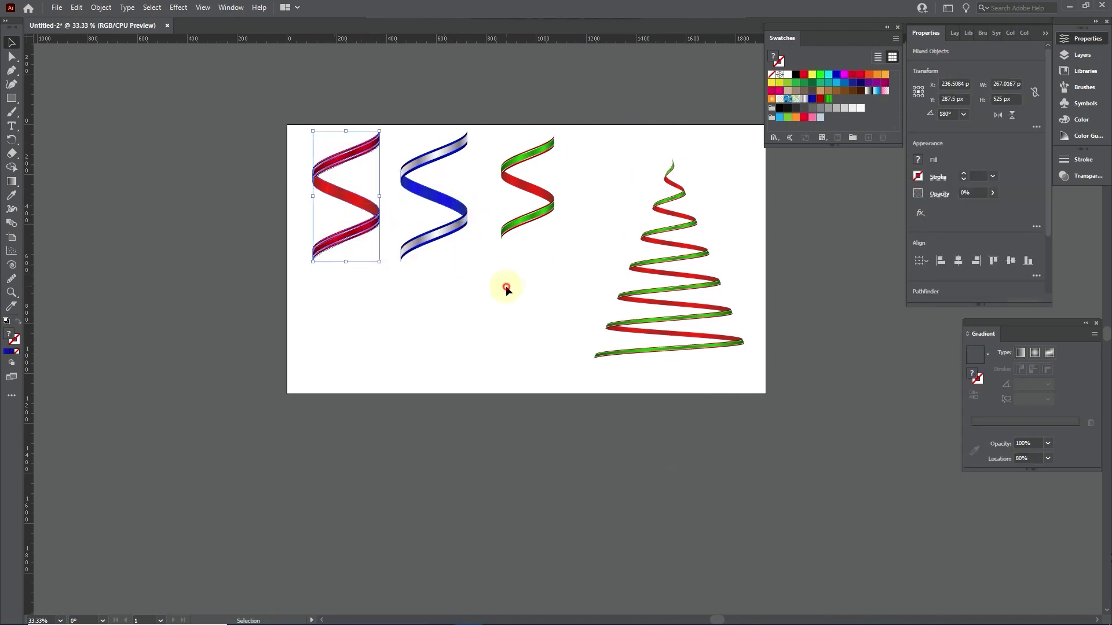
drag(461, 285, 419, 137)
right_click(428, 155)
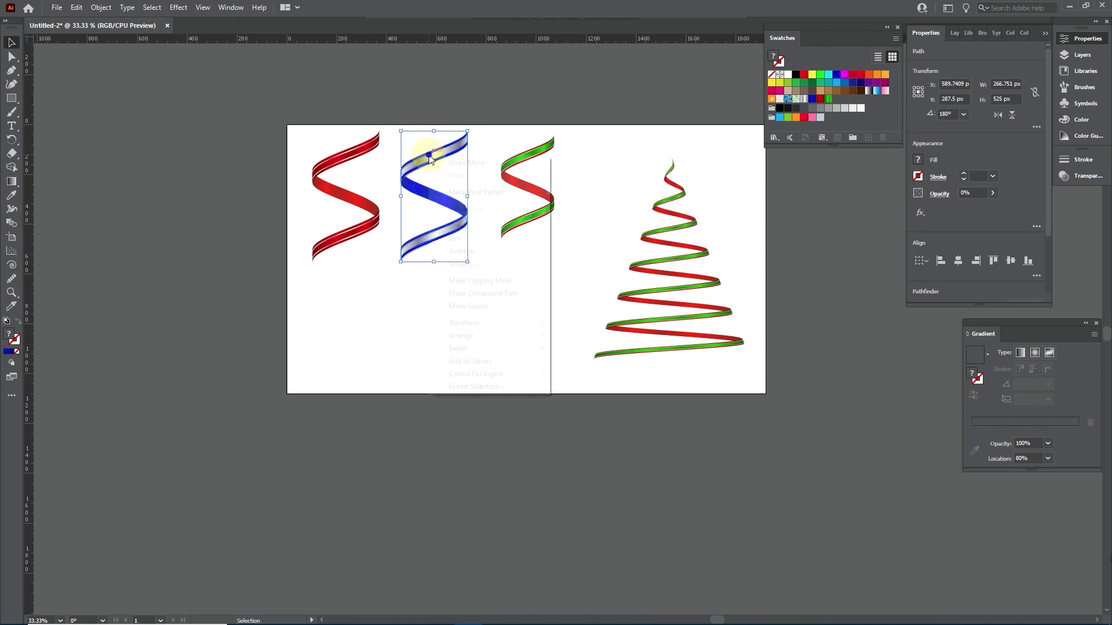
click(458, 225)
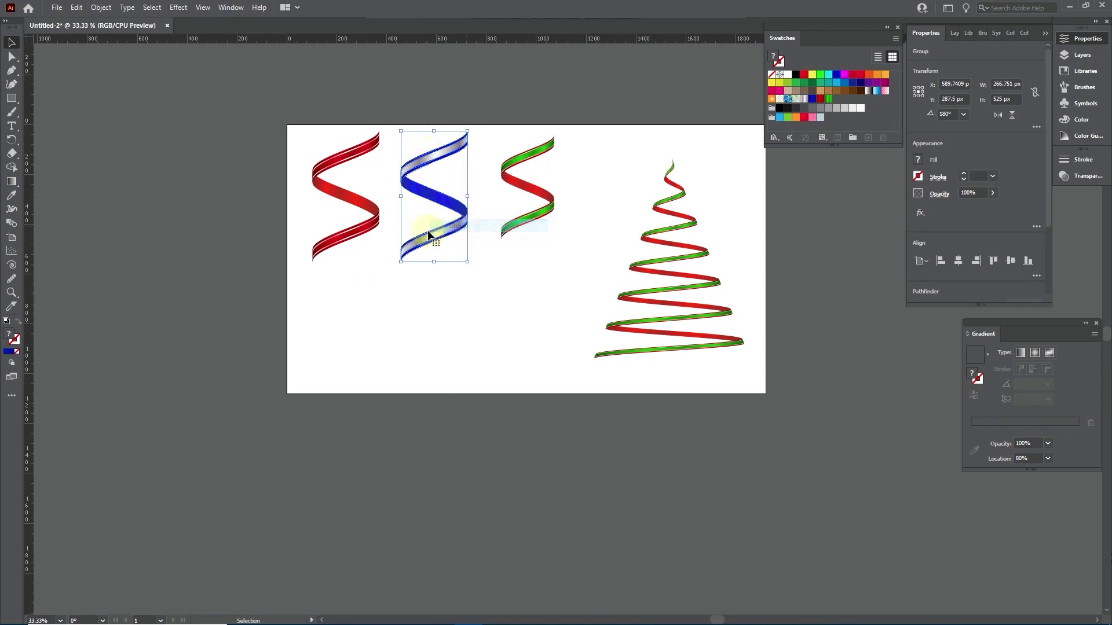
- Select all pieces of the red ribbon, group them and deselect the group
click(375, 264)
click(360, 237)
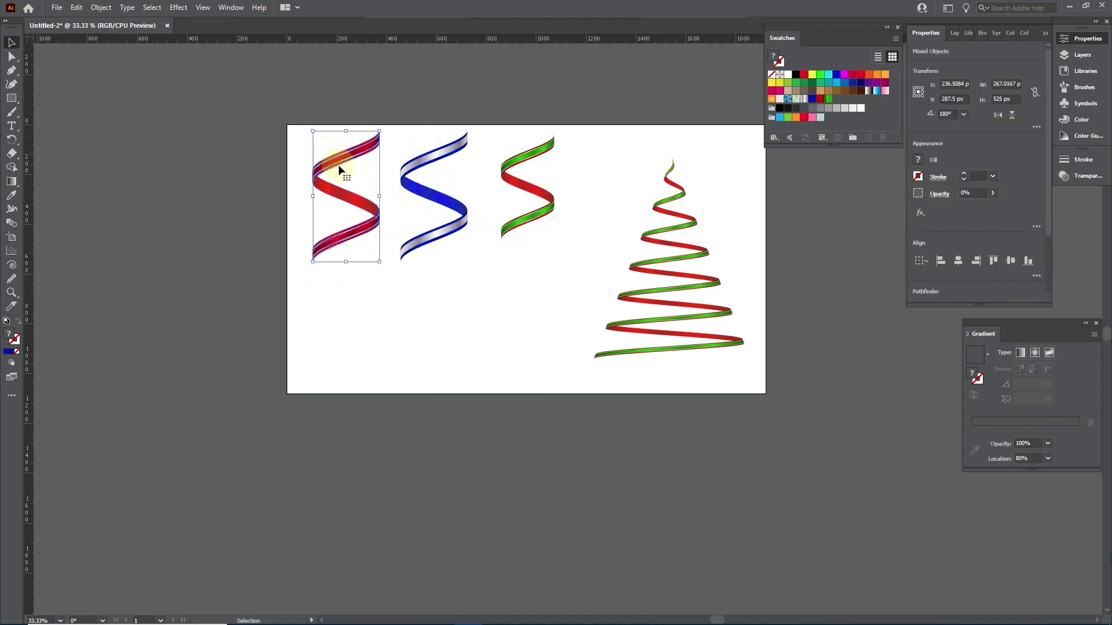
right_click(339, 166)
click(368, 253)
click(570, 212)
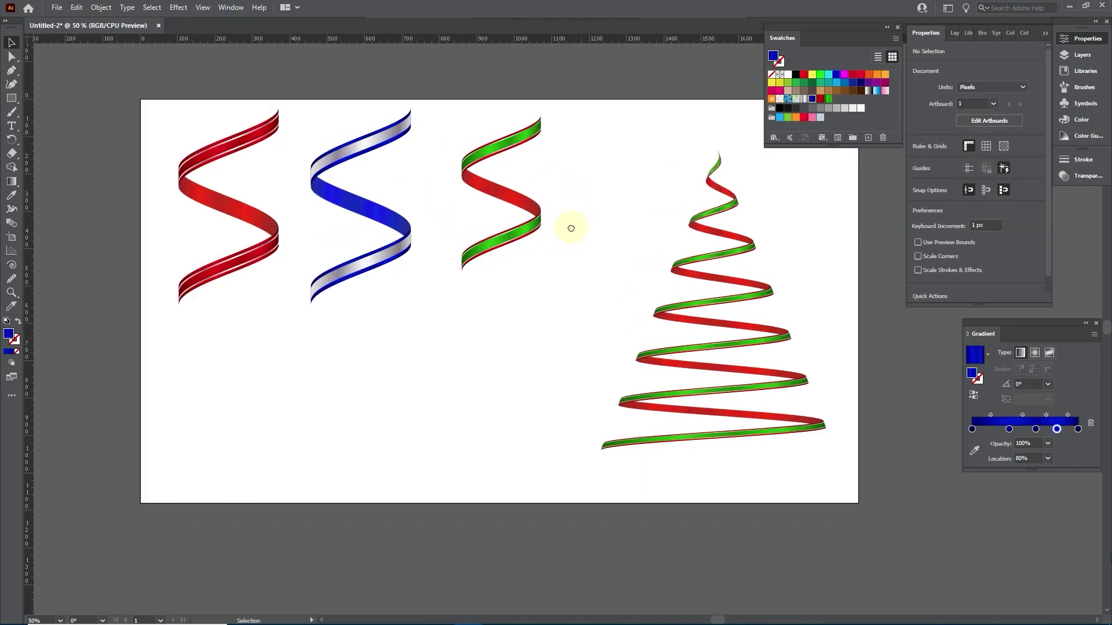
- In the Untitled-1 document, draw a star about 95 px wide in the empty space between the red and blue spirals
click(56, 140)
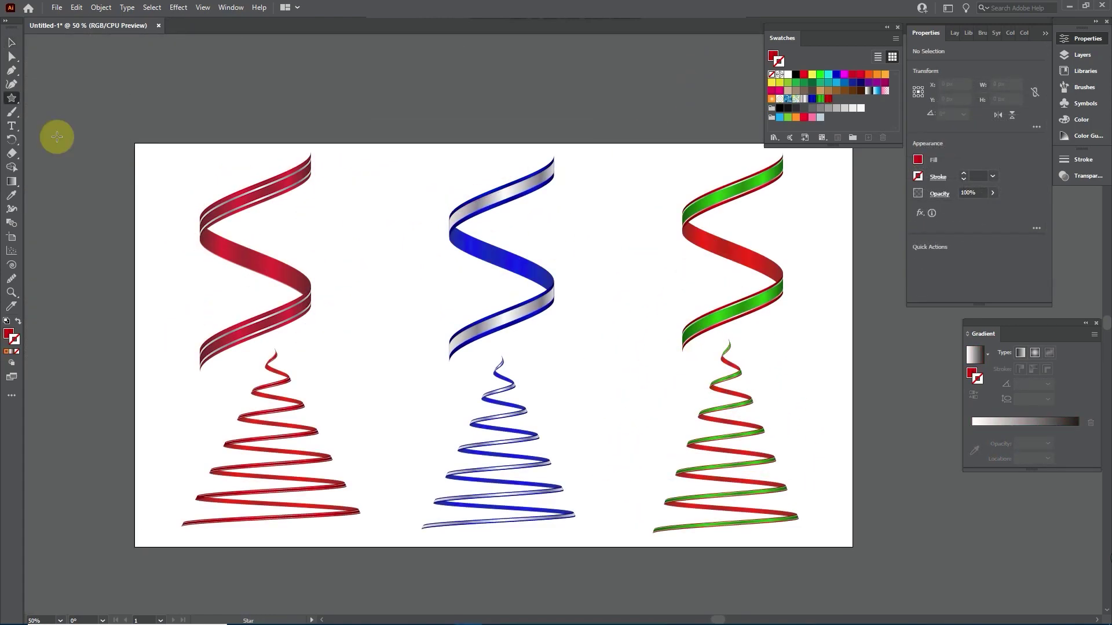
mouse_move(363, 337)
mouse_down()
mouse_move(367, 365)
mouse_move(374, 354)
mouse_up()
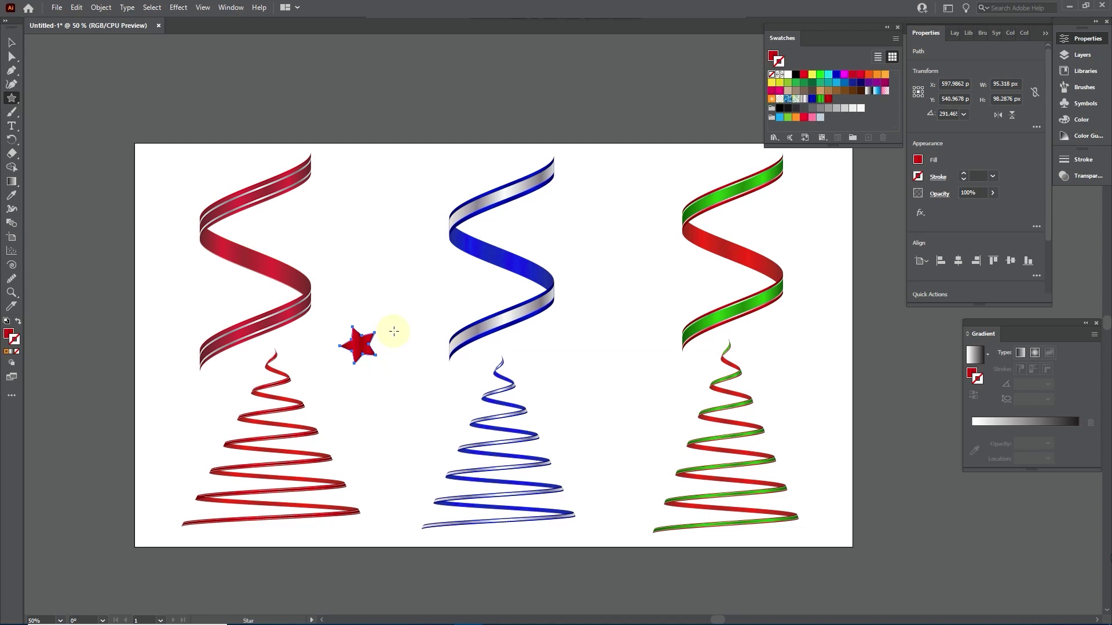
click(11, 42)
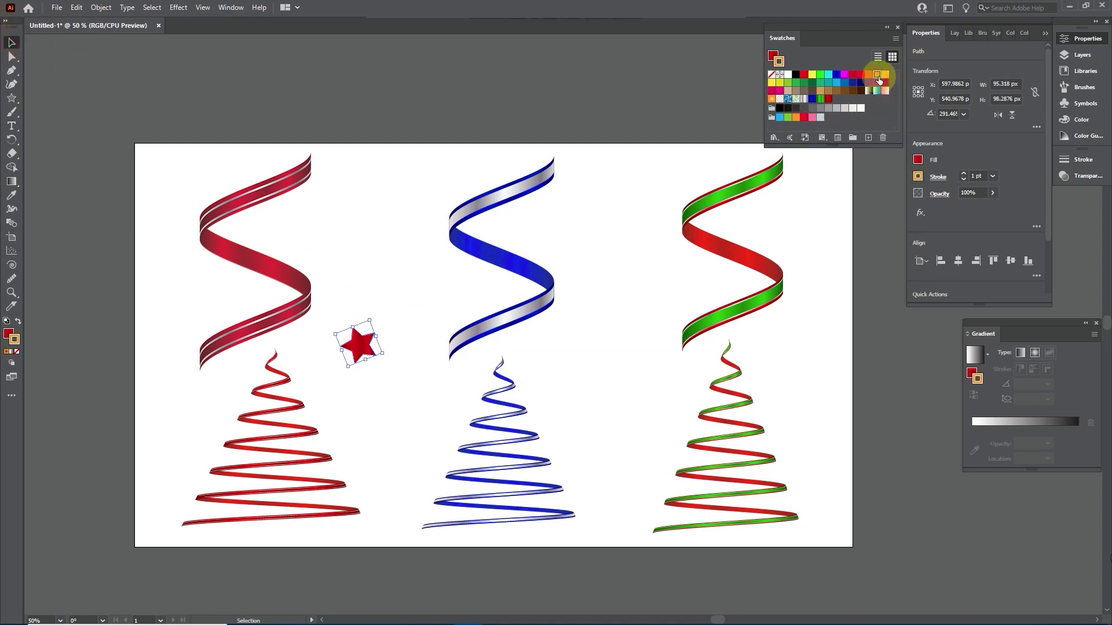
- Give the star a plain orange fill without stroke and place it, scaled to about 60 px wide, on the red tree's tip
drag(878, 80, 976, 358)
click(17, 322)
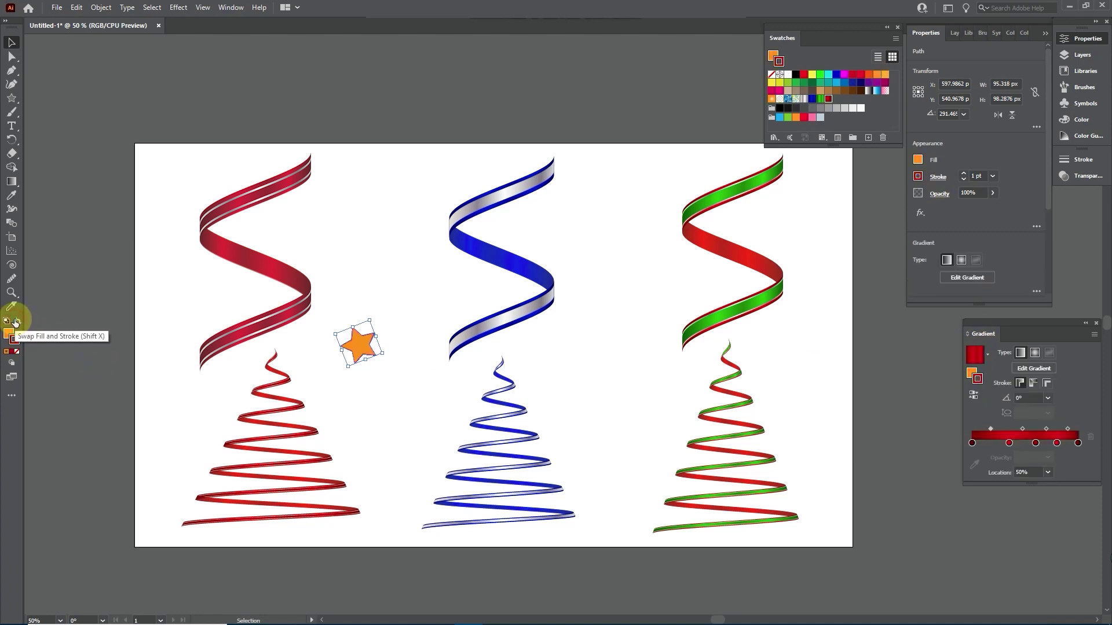
click(921, 175)
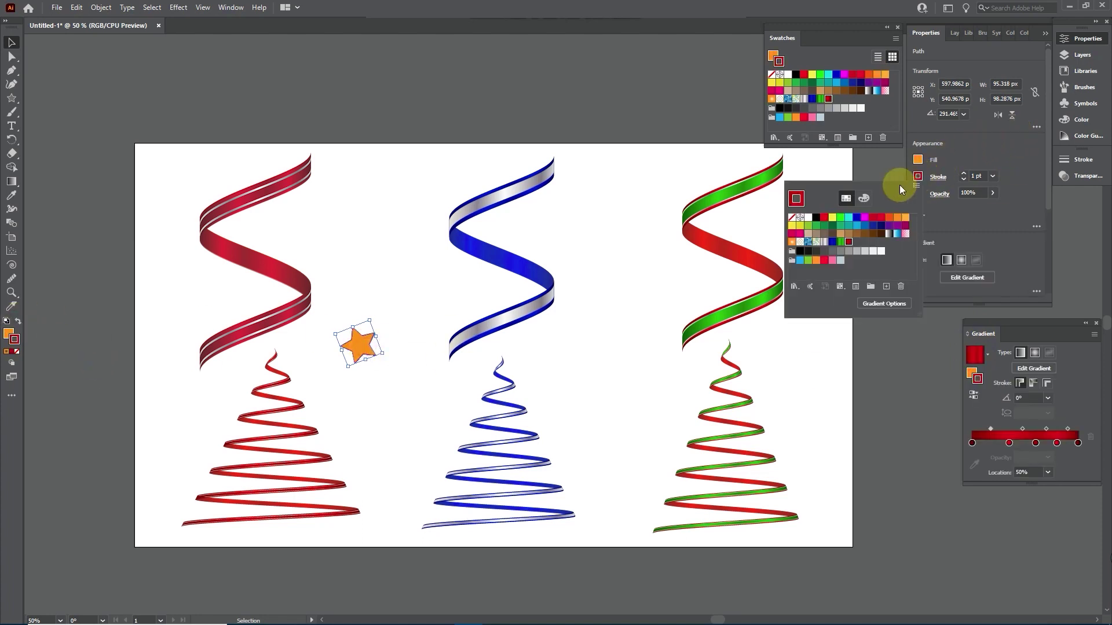
click(792, 217)
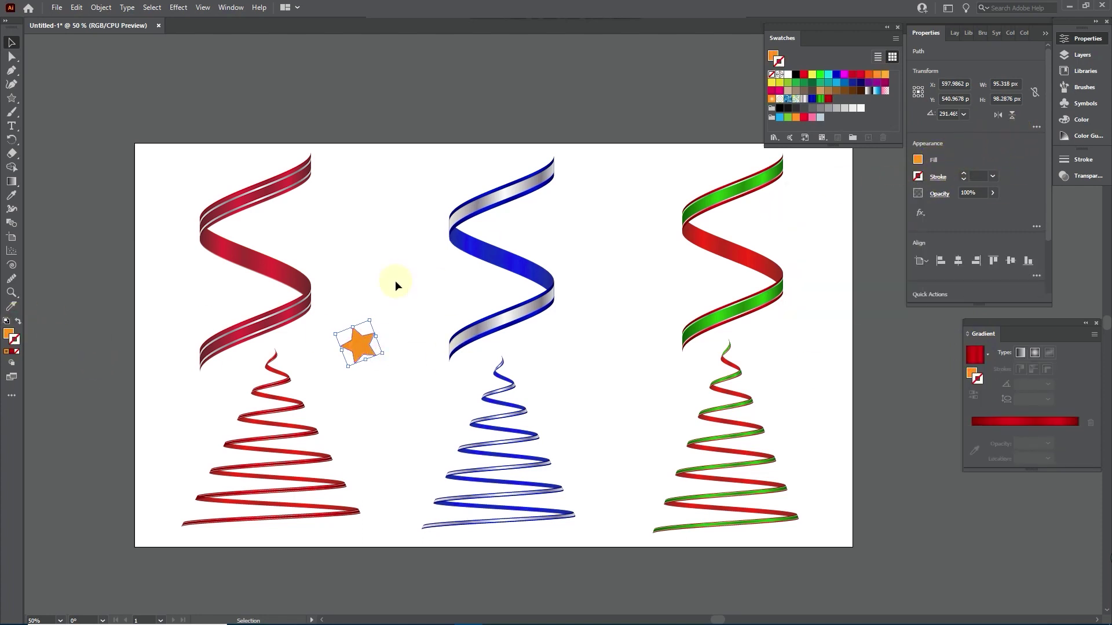
drag(346, 351, 282, 355)
click(347, 355)
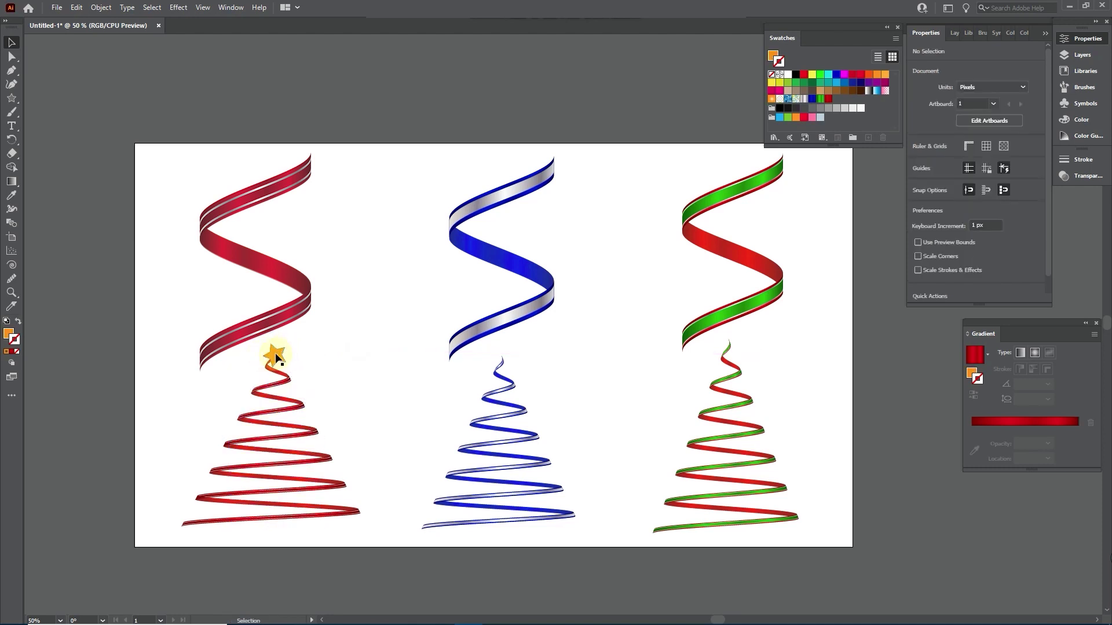
- Draw a 158 px circle centred on the star and send it to the back
drag(11, 98, 41, 114)
drag(277, 354, 306, 383)
click(12, 43)
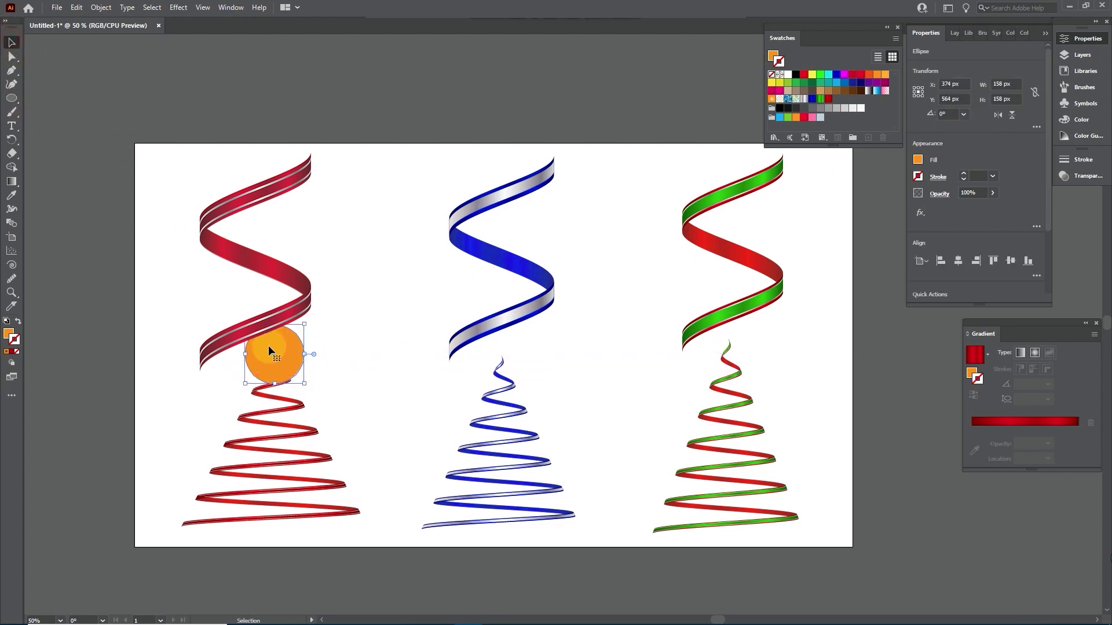
right_click(271, 350)
mouse_move(348, 557)
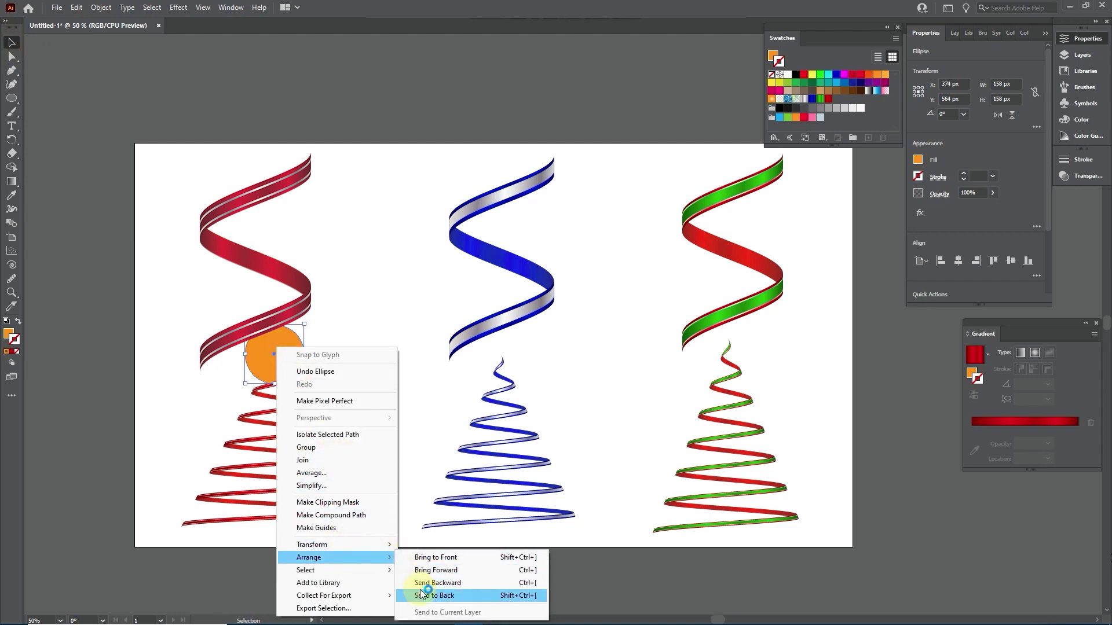
click(423, 595)
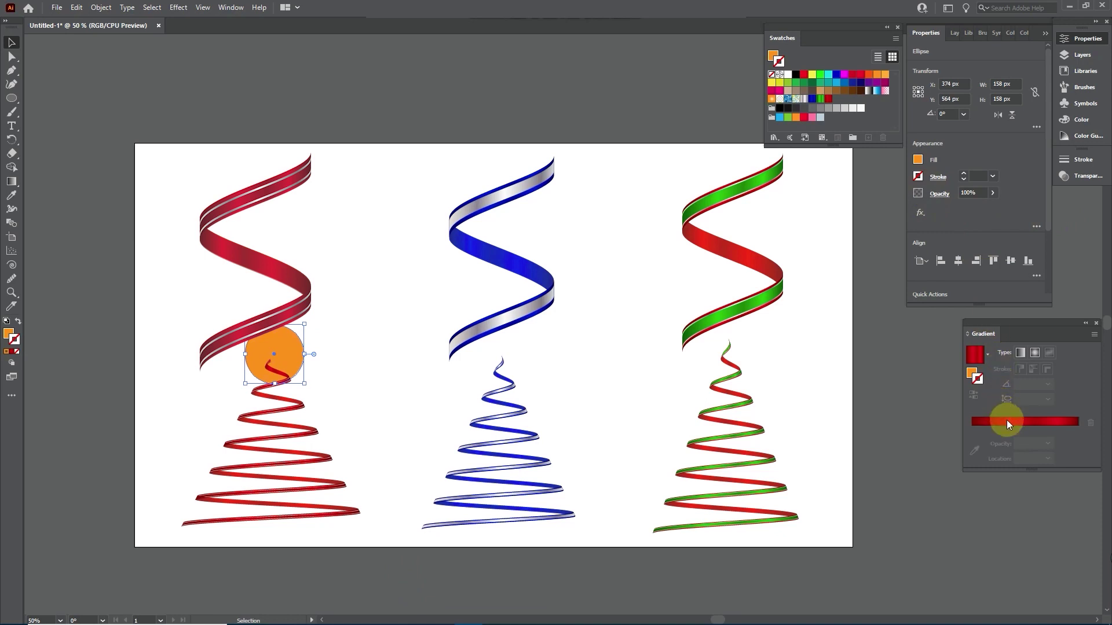
- Fill the circle with the linear red gradient, remove its stroke and delete the gradient's middle stops
click(1020, 353)
key(x)
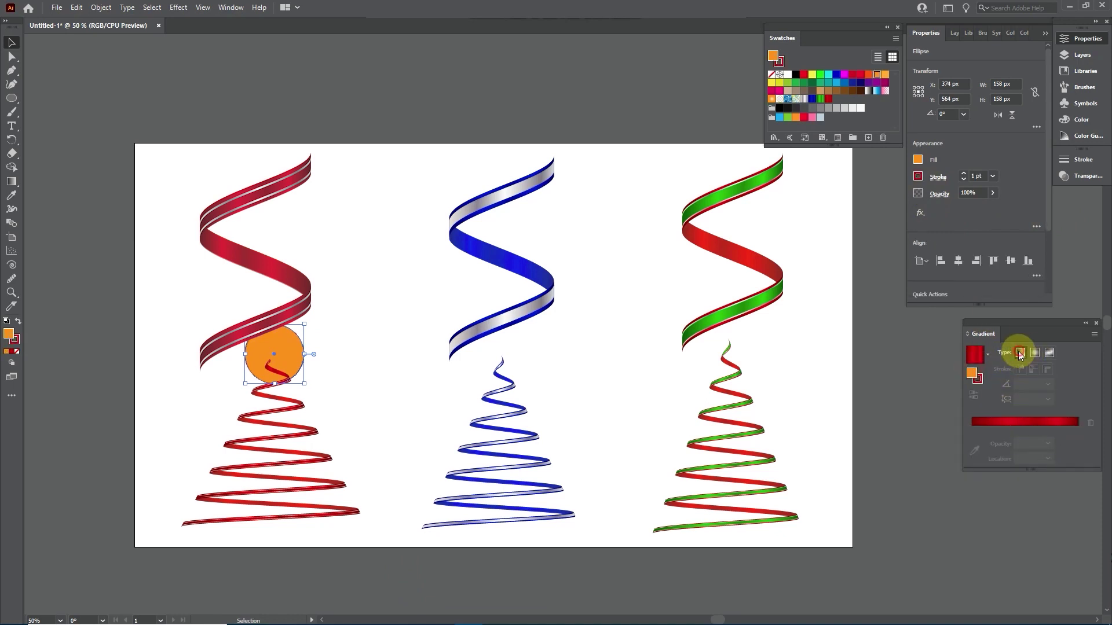
click(1020, 354)
click(930, 177)
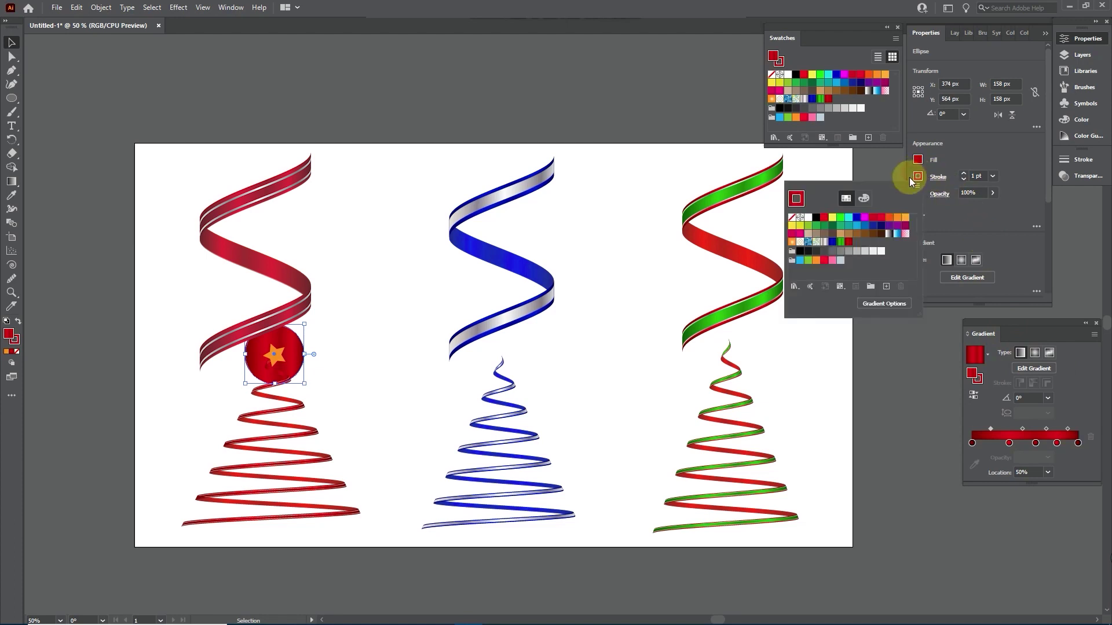
click(792, 217)
click(967, 156)
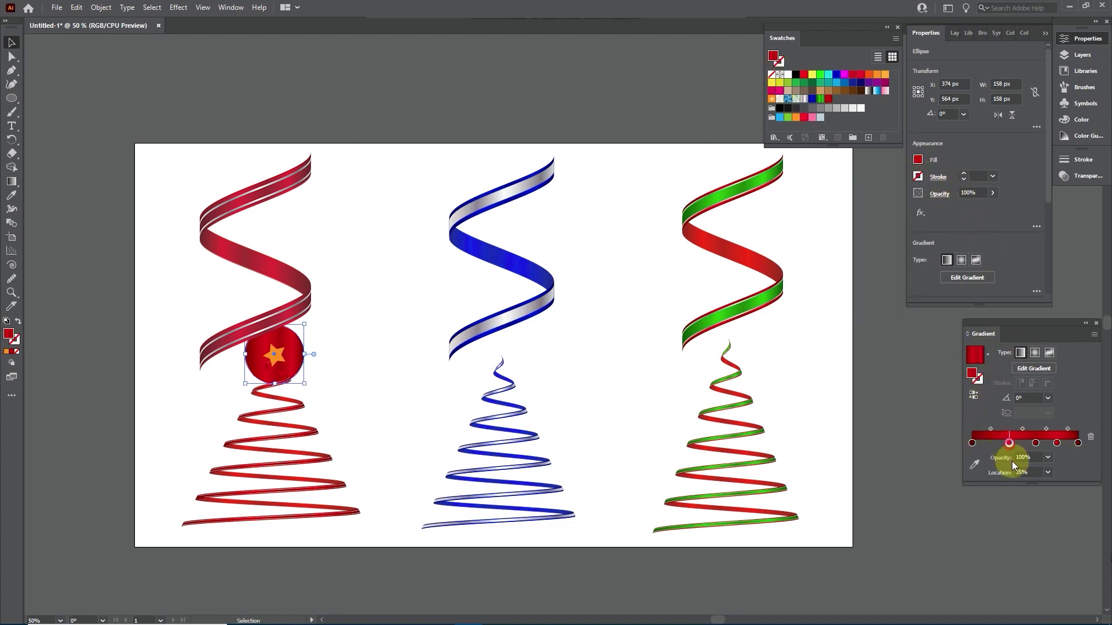
drag(1009, 443, 1074, 457)
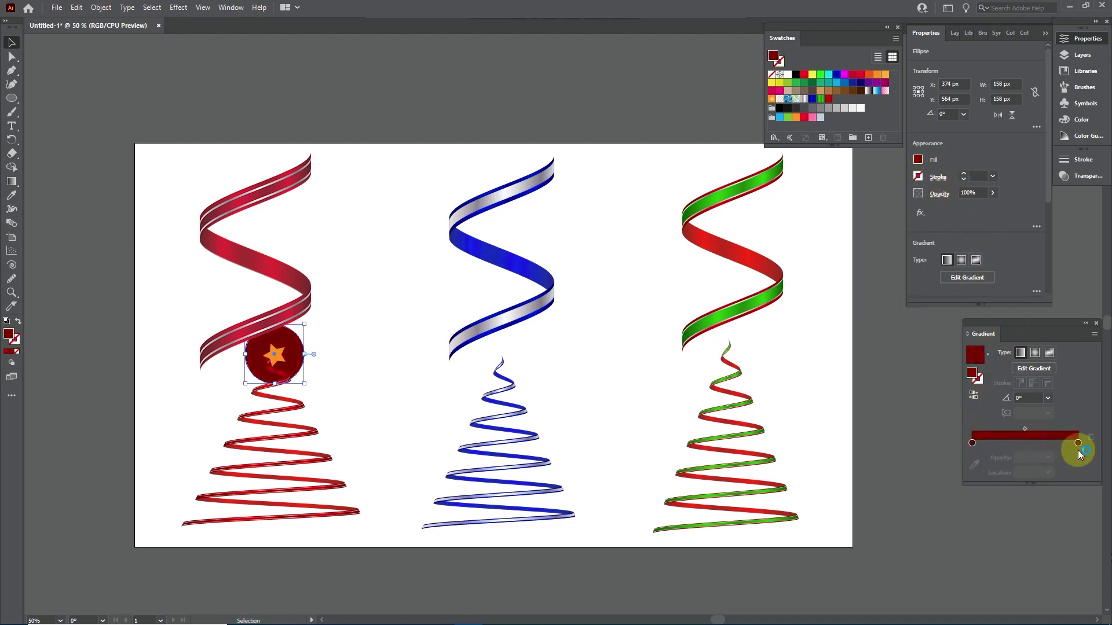
- Set the first gradient stop of the circle's fill to light orange, FFB22A
double_click(971, 443)
click(956, 545)
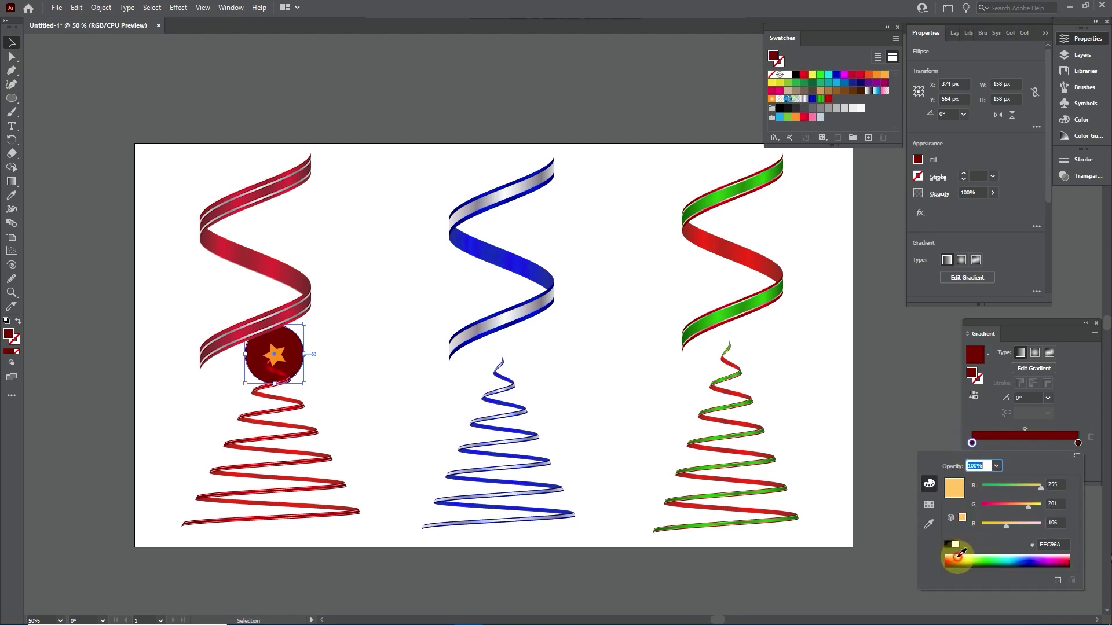
click(958, 559)
click(1023, 503)
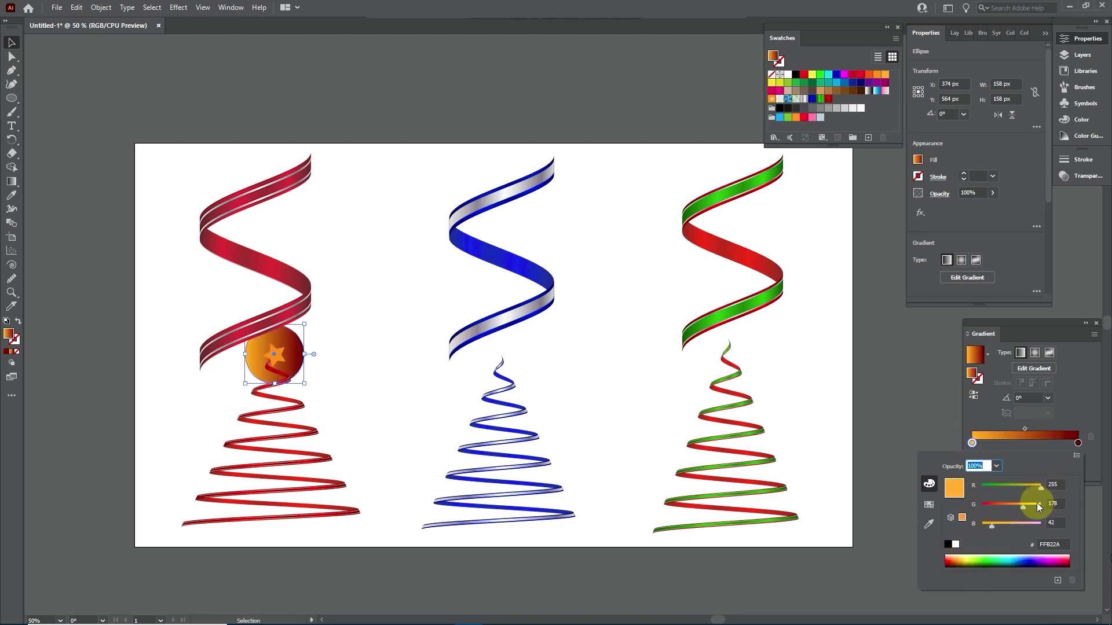
- Set the last gradient stop of the circle's fill to white with 0% opacity
click(1078, 442)
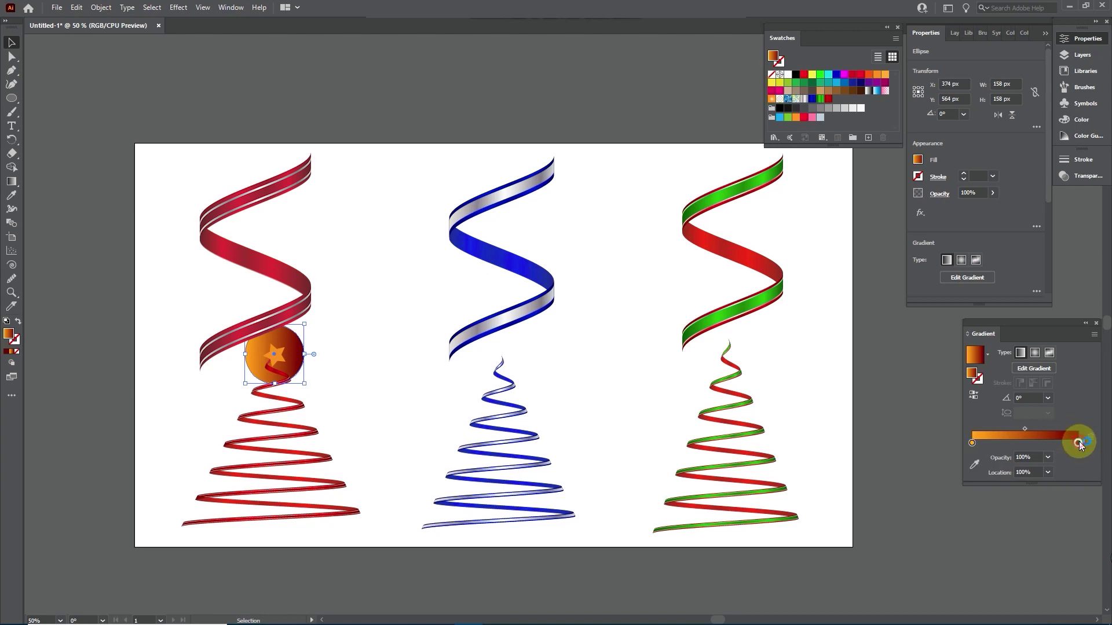
double_click(1078, 443)
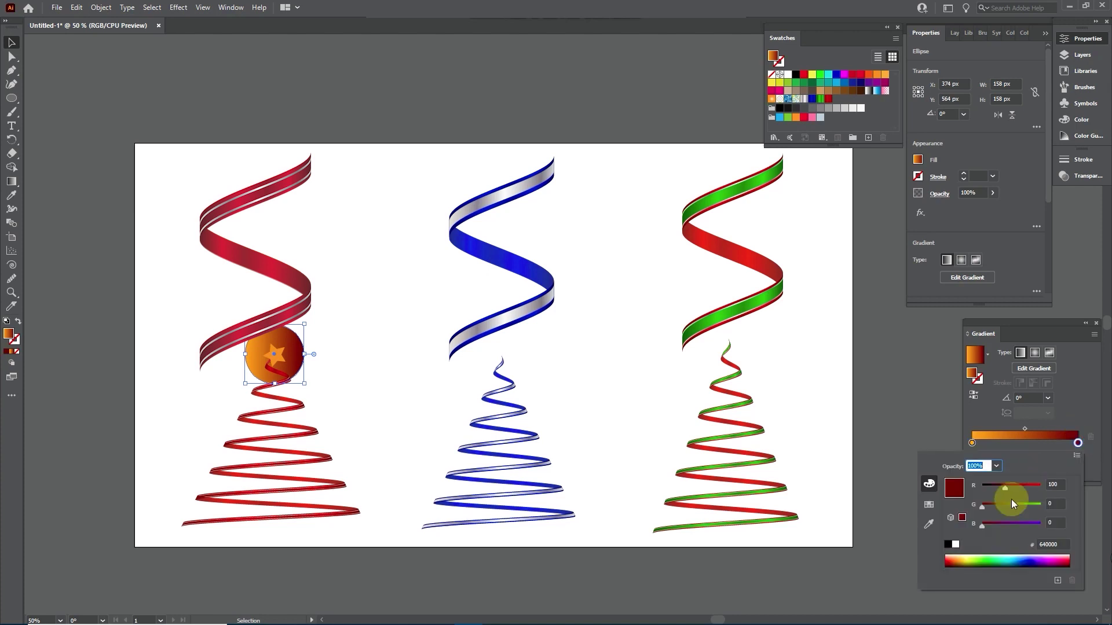
click(956, 543)
click(1036, 452)
click(1049, 456)
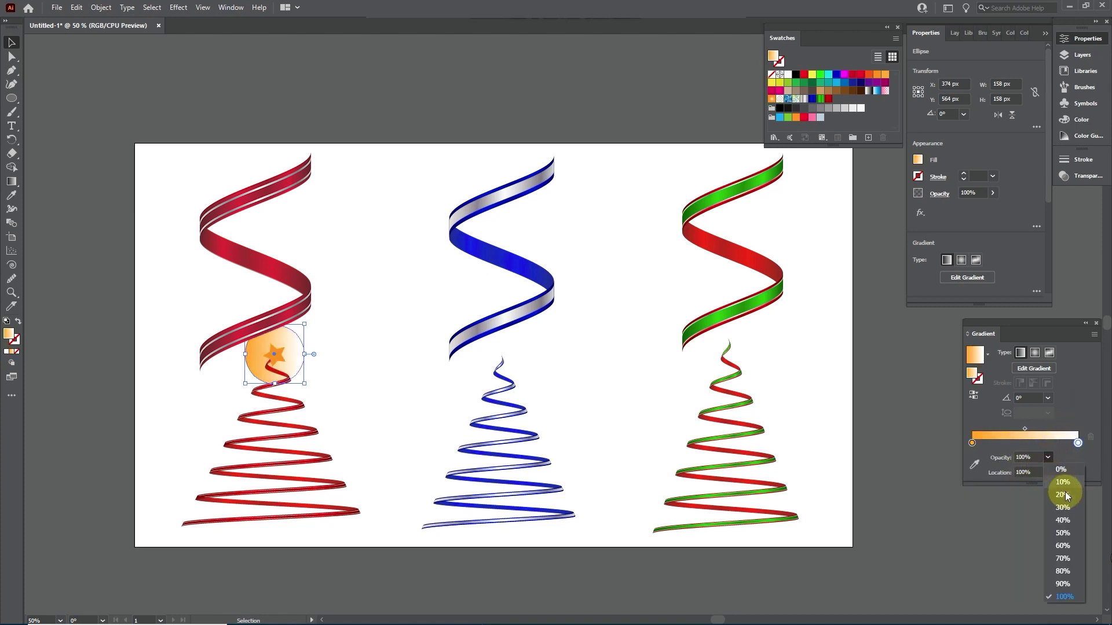
click(1066, 466)
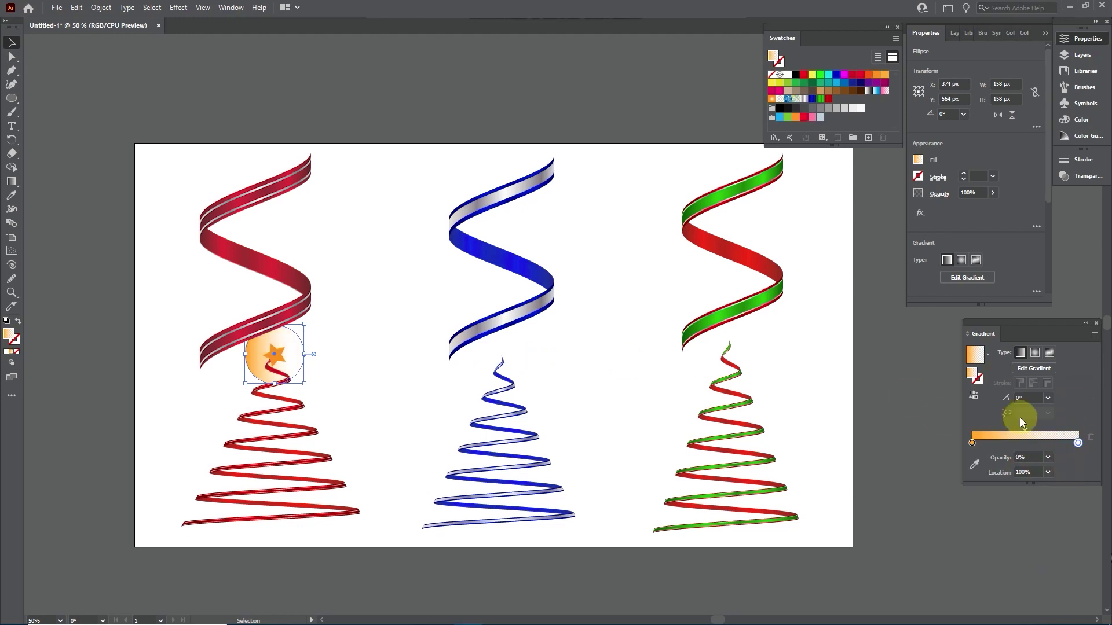
- Make the circle's gradient radial and move its midpoint to about 85% to widen the orange glow
click(1035, 352)
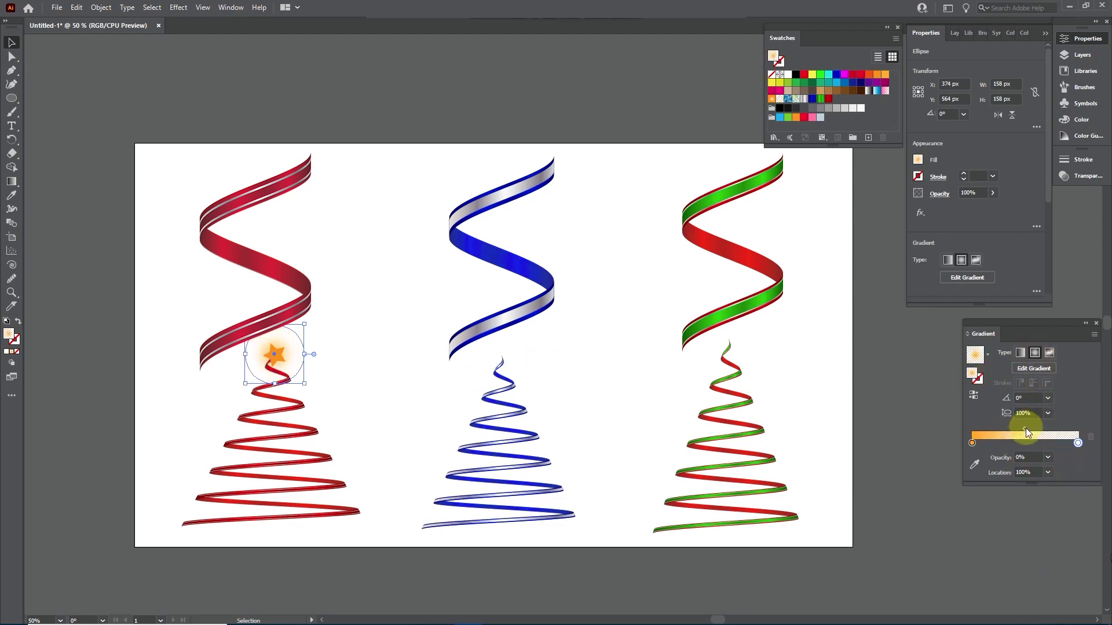
drag(1025, 428, 1062, 426)
click(310, 347)
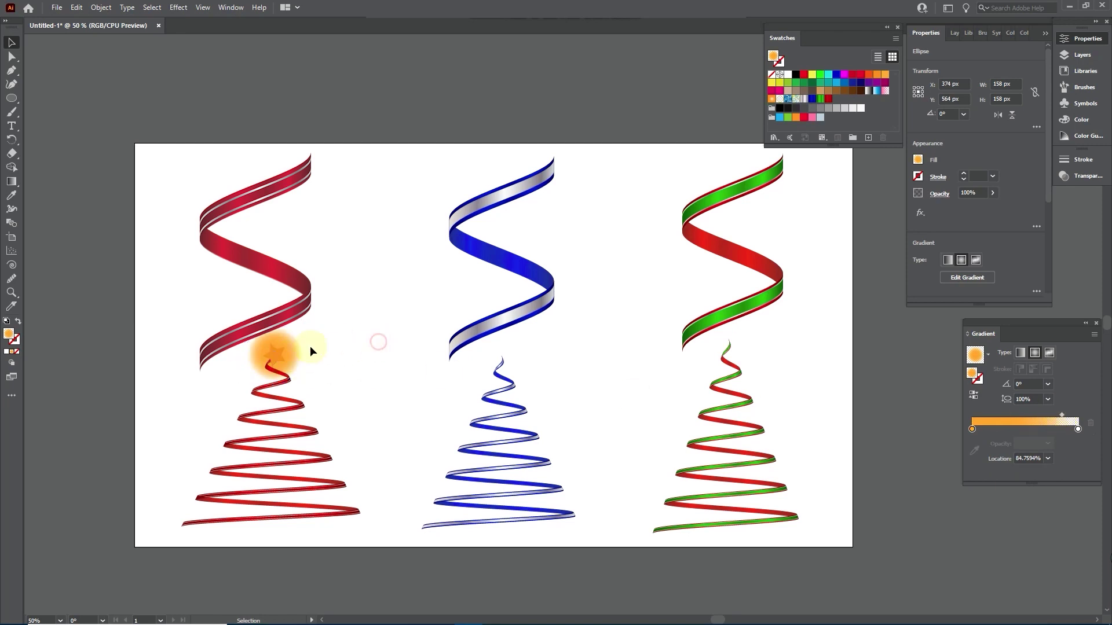
- Select the star on the red tree's tip and bring it to the front
right_click(273, 357)
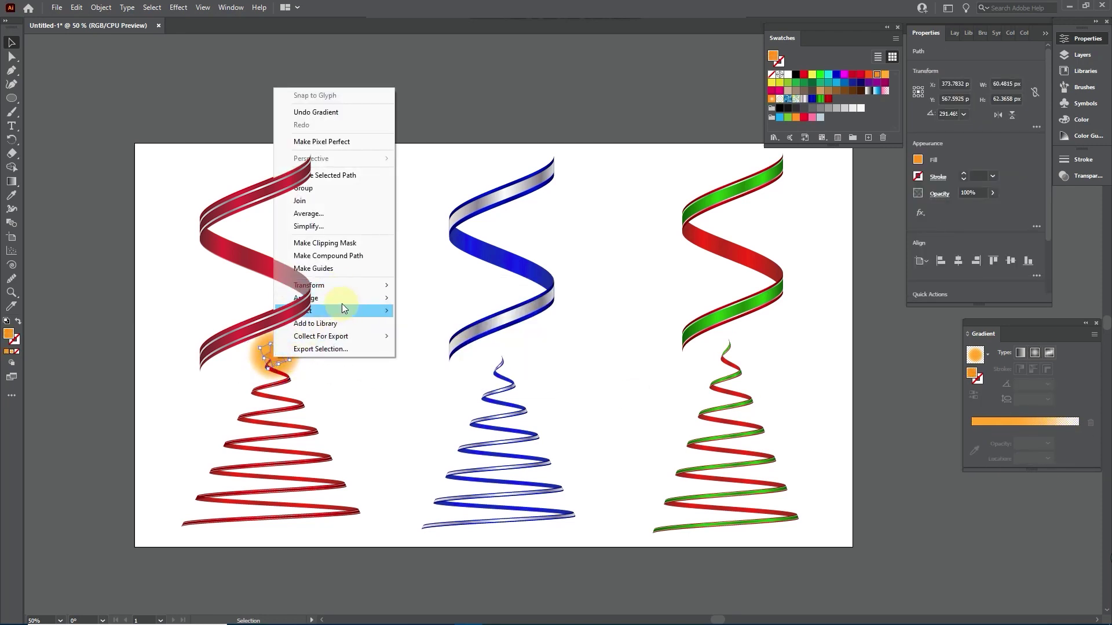
mouse_move(348, 298)
click(422, 299)
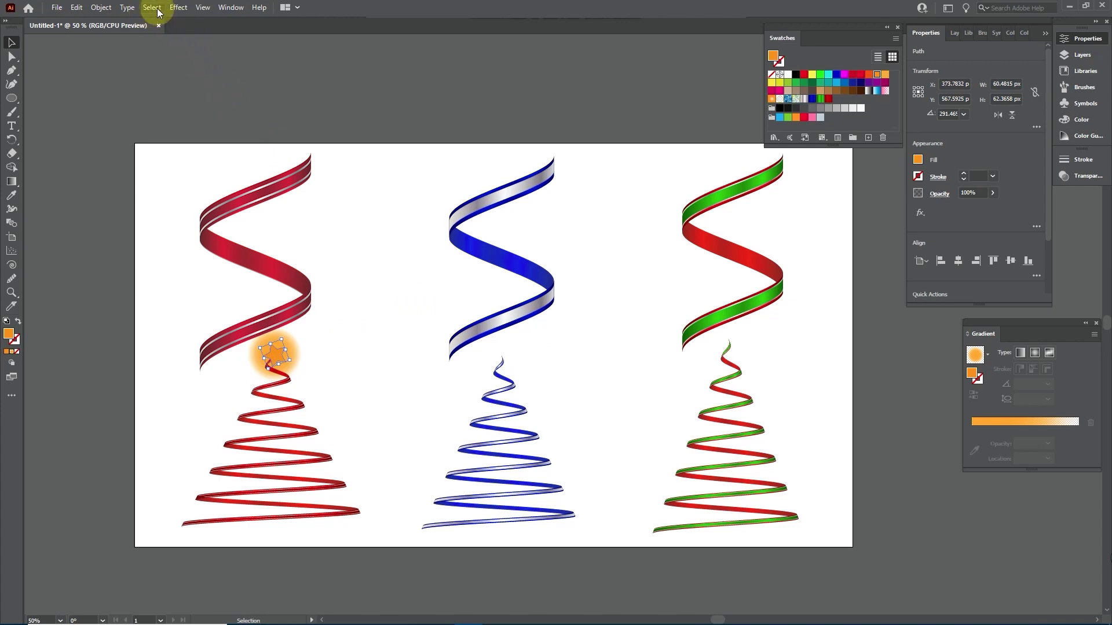
- Apply a 3D Extrude & Bevel effect to the star with 15 pt depth in the Off-Axis Front position and deselect it
click(178, 8)
mouse_move(290, 73)
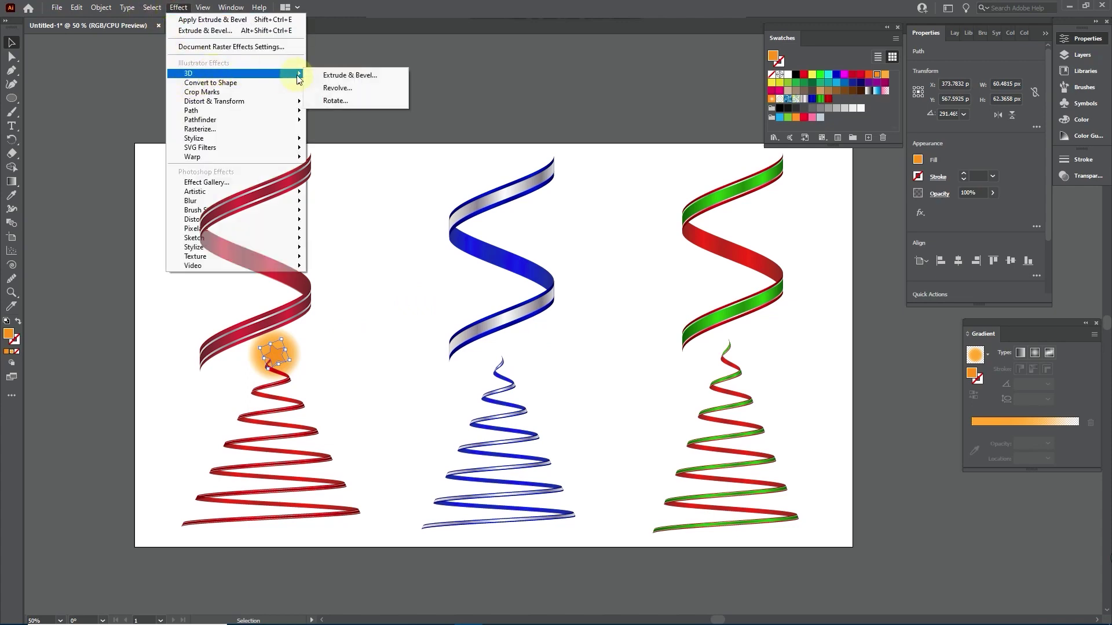
click(344, 76)
drag(198, 278, 524, 239)
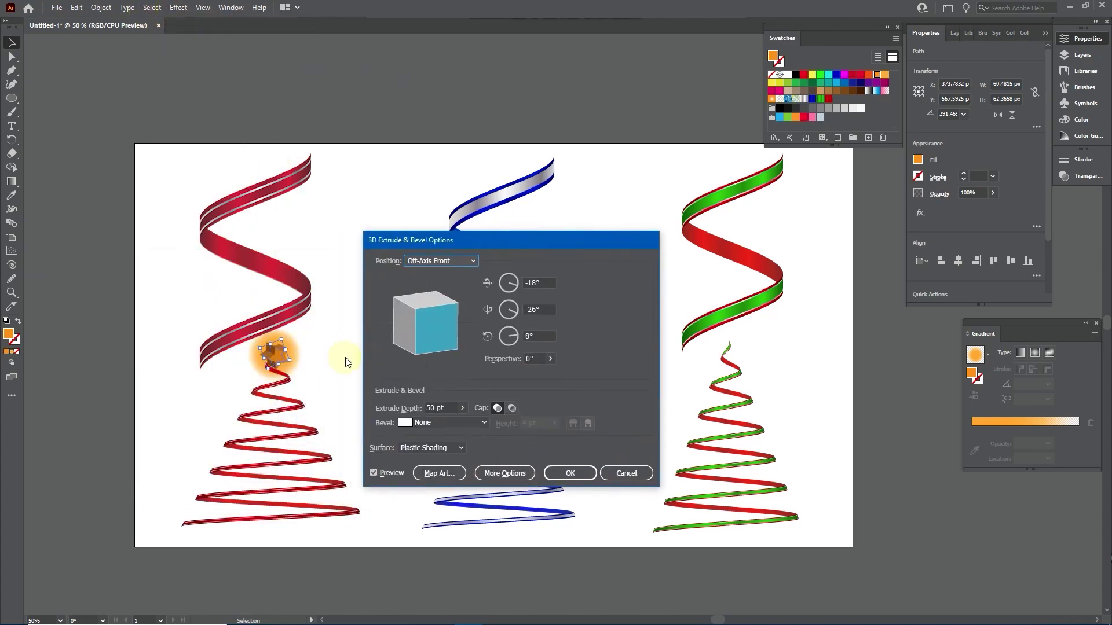
click(440, 408)
text(15)
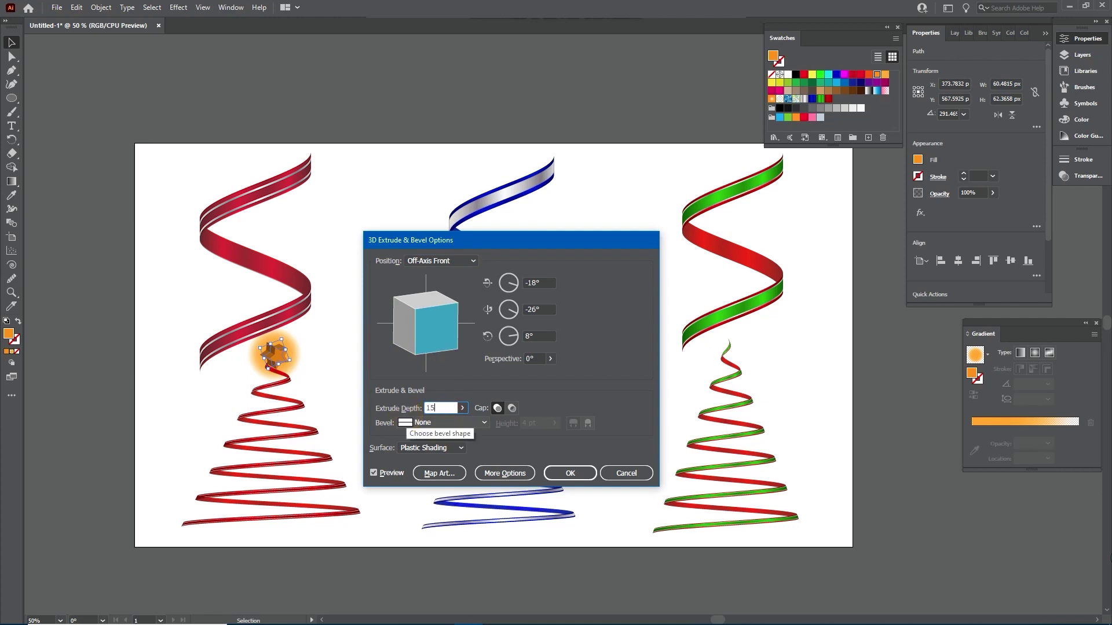
click(375, 474)
click(375, 474)
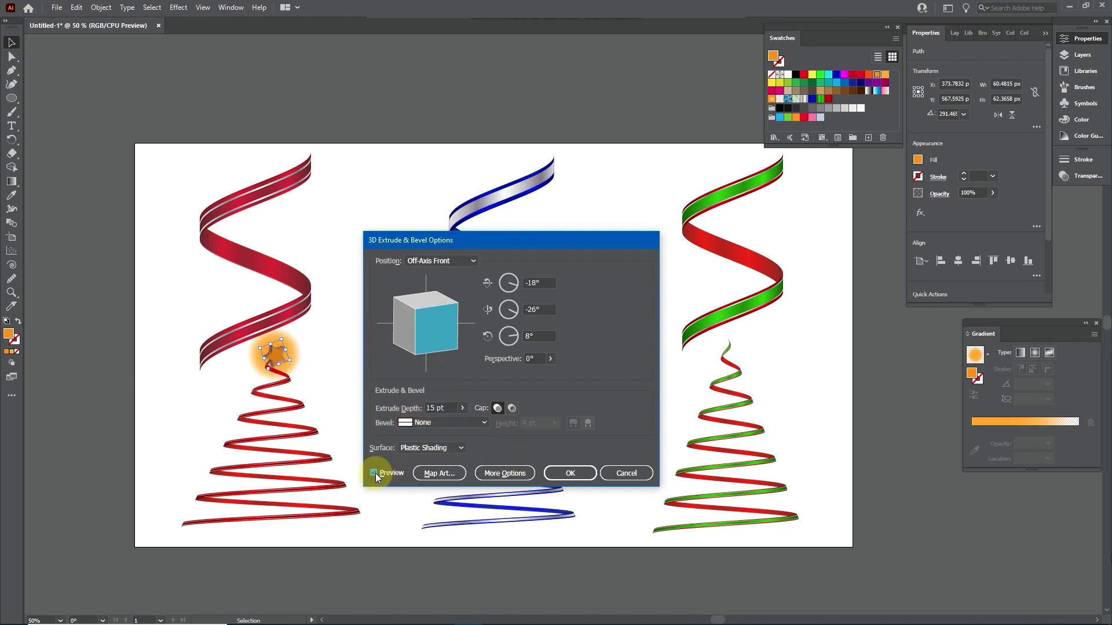
click(556, 472)
click(427, 460)
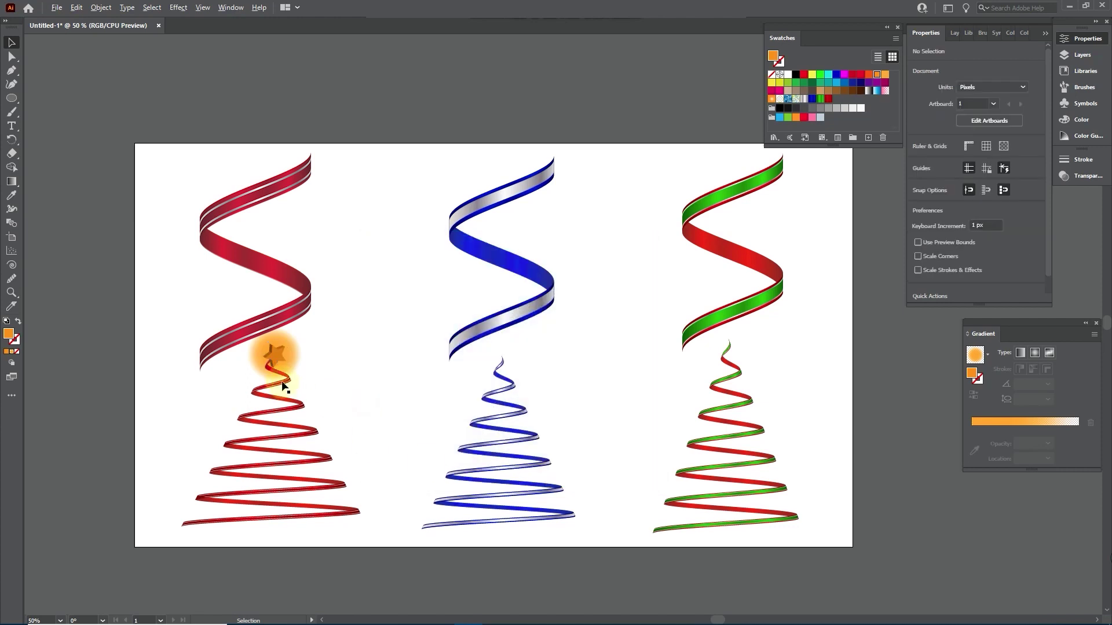
alt+scroll(285, 358, up, 2)
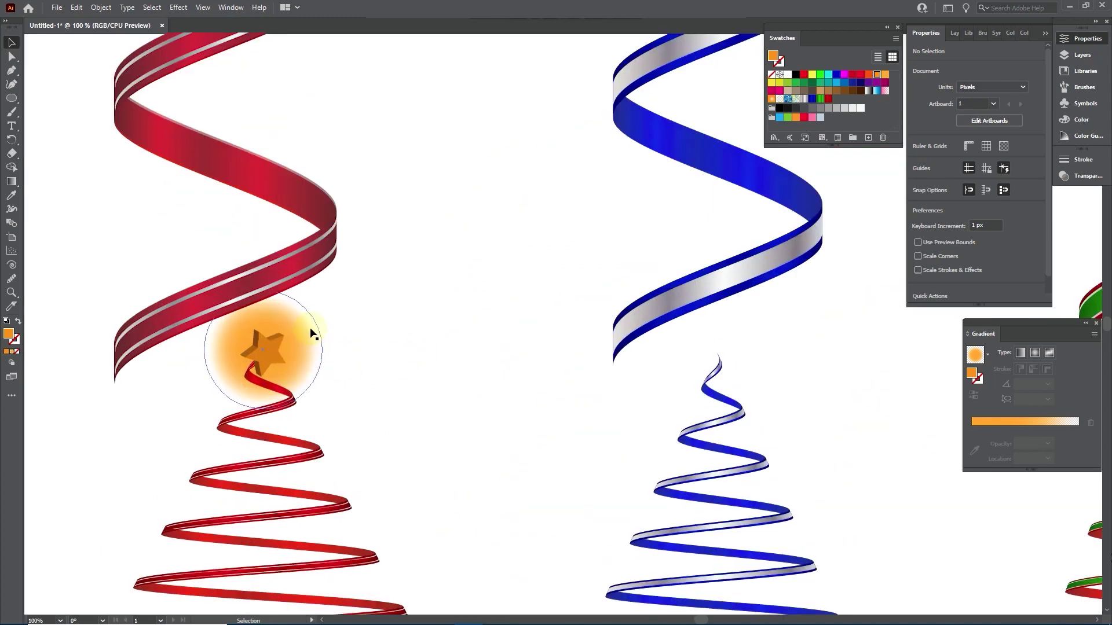
- Enlarge the glow circle behind the red tree's star from its centre to about 208 px wide and high
click(317, 346)
drag(336, 406, 356, 427)
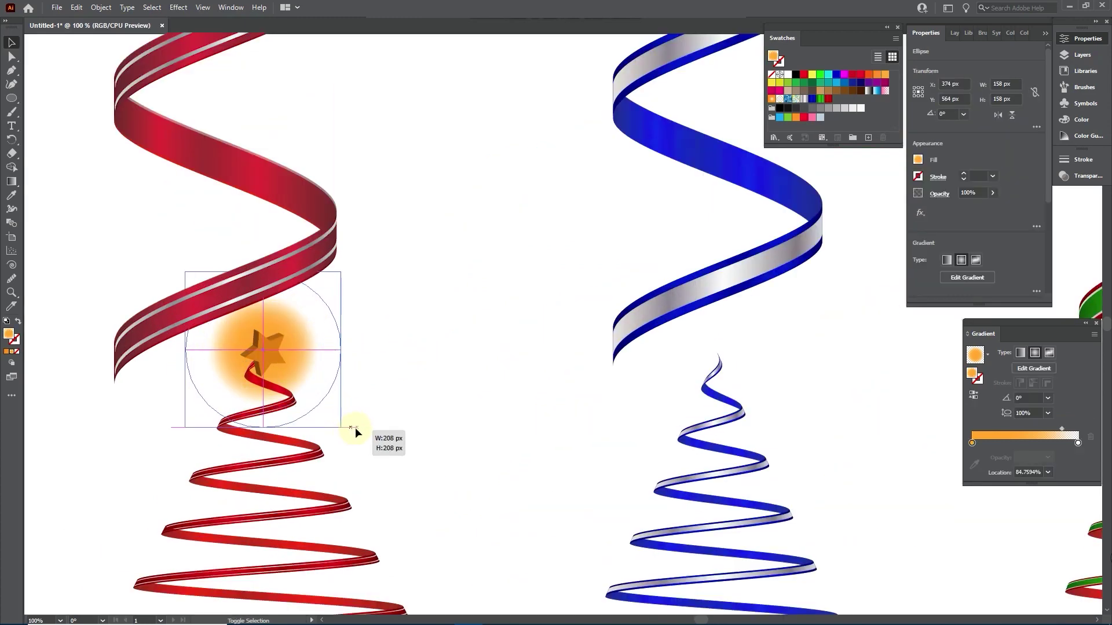
click(404, 409)
alt+scroll(404, 409, down, 2)
click(368, 373)
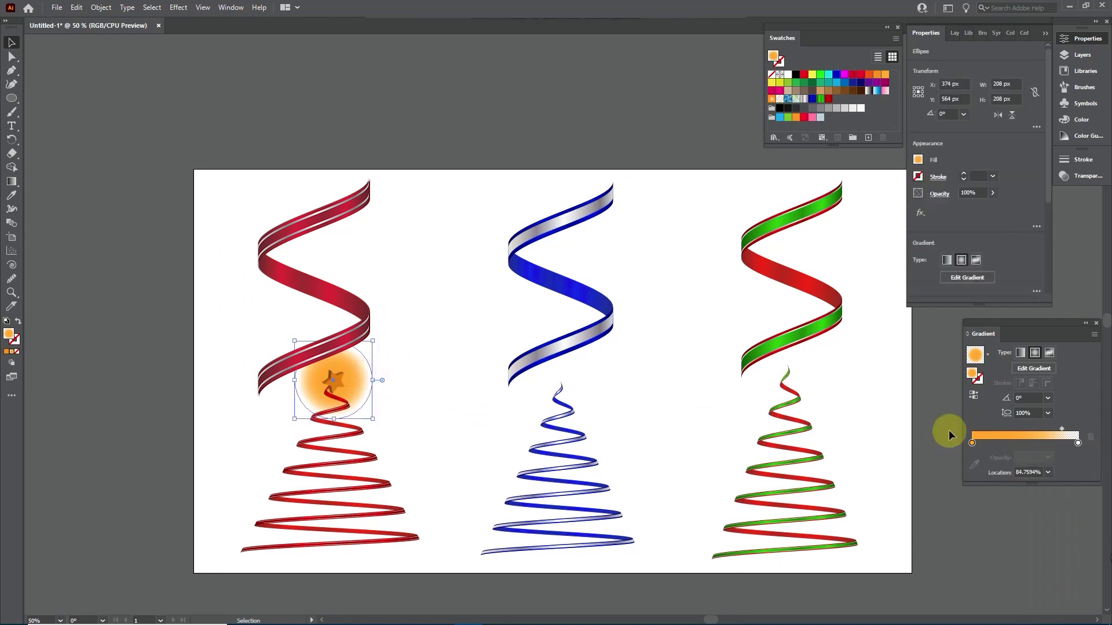
- Shift the glow gradient's midpoint toward the orange stop, recolour that stop to yellow FFCB2A, and deselect the circle
drag(1041, 430, 1055, 428)
click(972, 442)
double_click(972, 443)
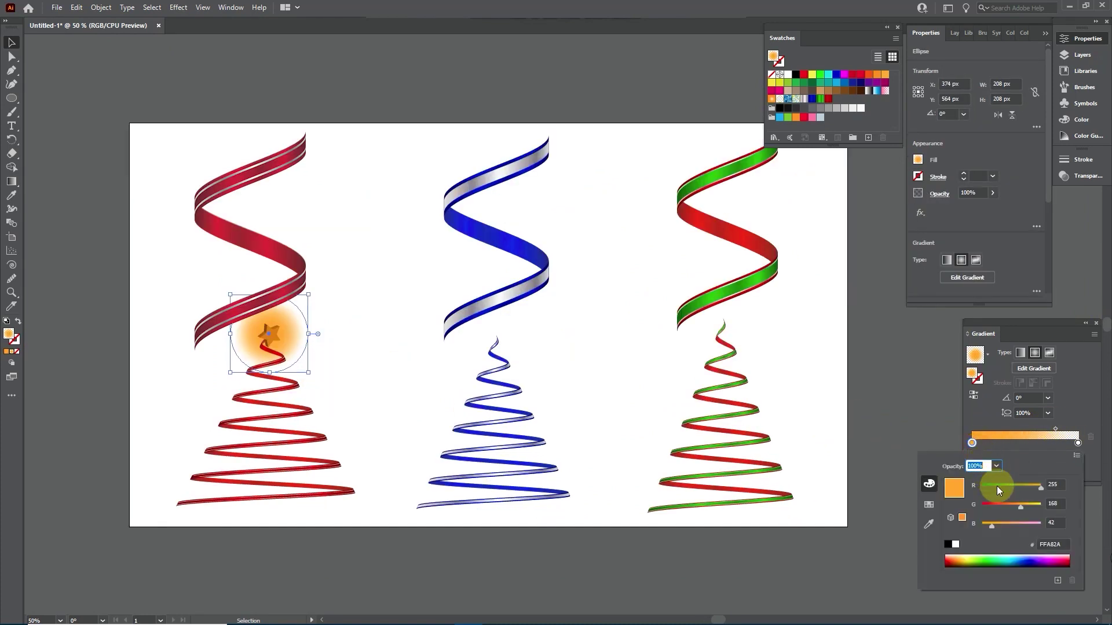
drag(1028, 508, 1030, 507)
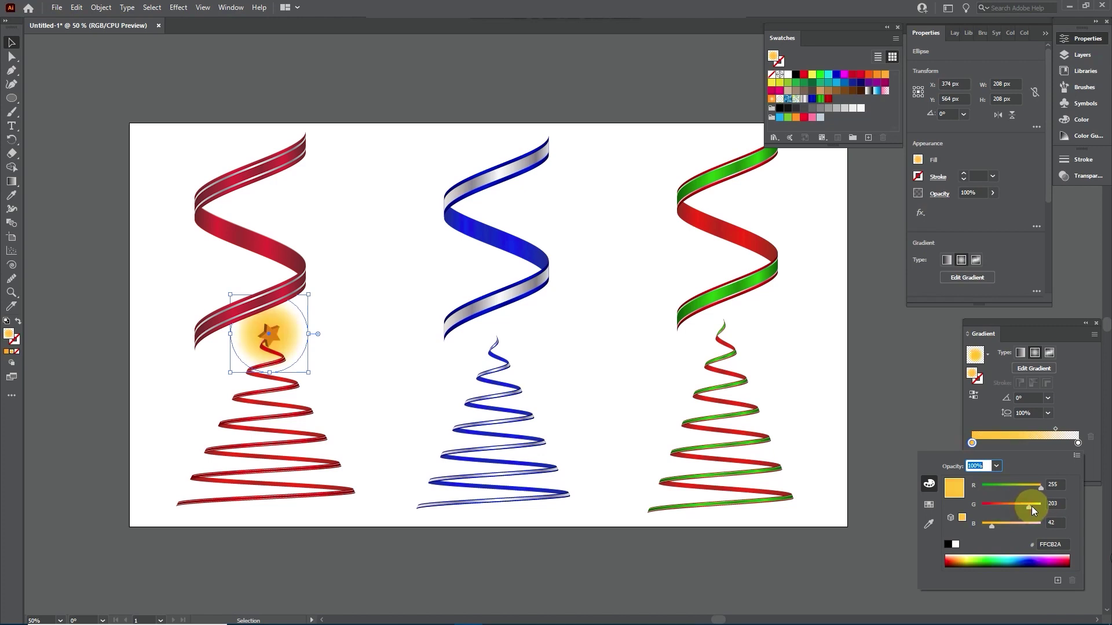
click(979, 411)
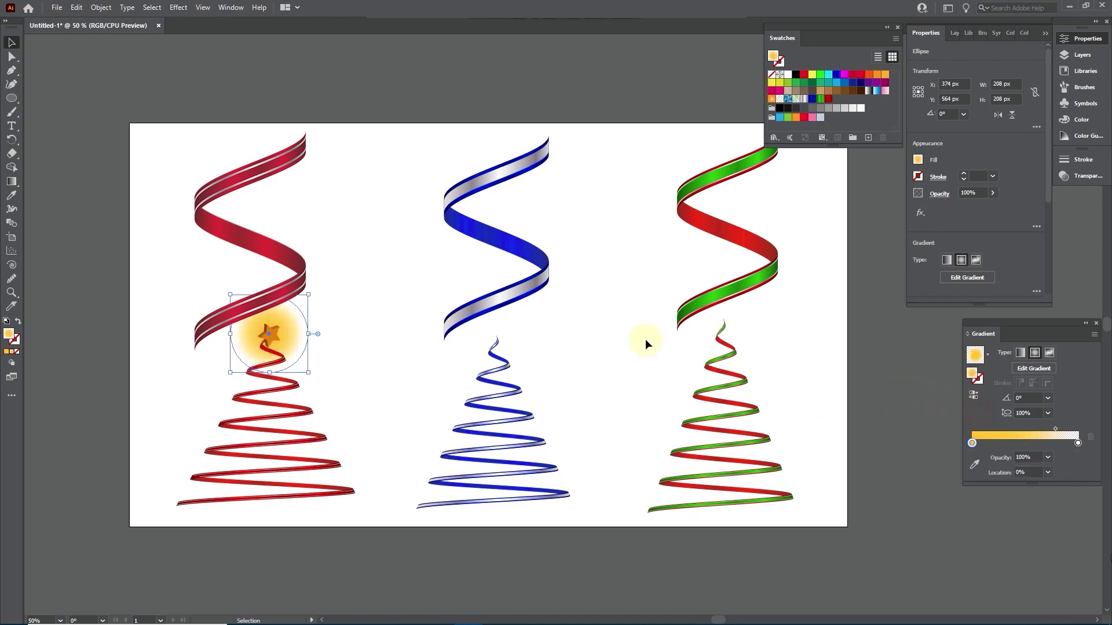
click(350, 282)
- Select the star together with its glow circle and place copies on the tips of the blue and green trees
click(270, 338)
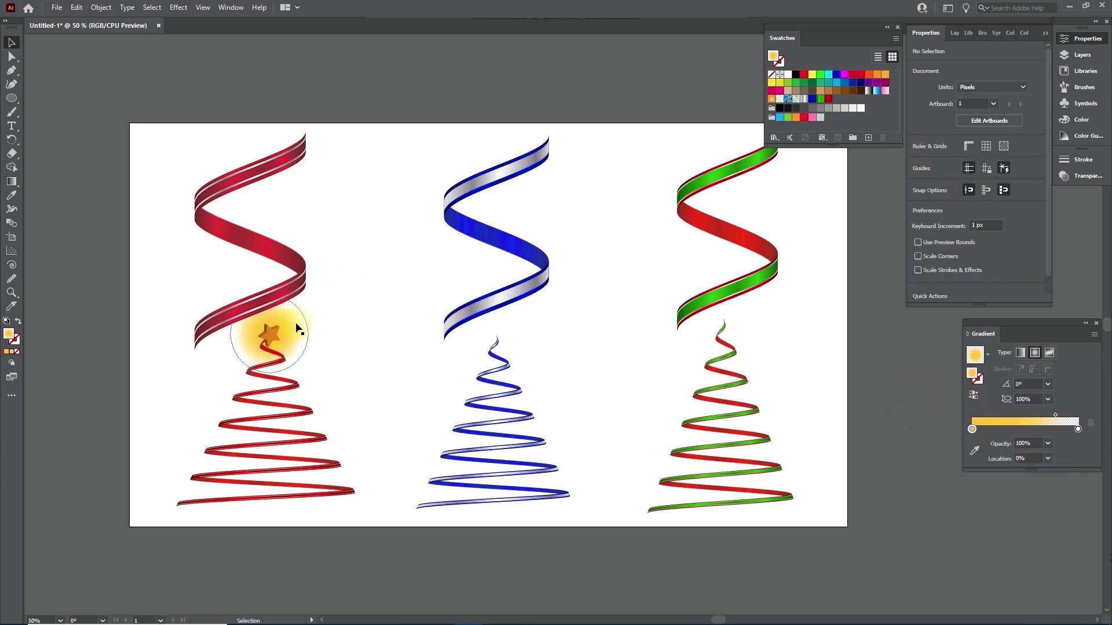
scroll(275, 333, up, 1)
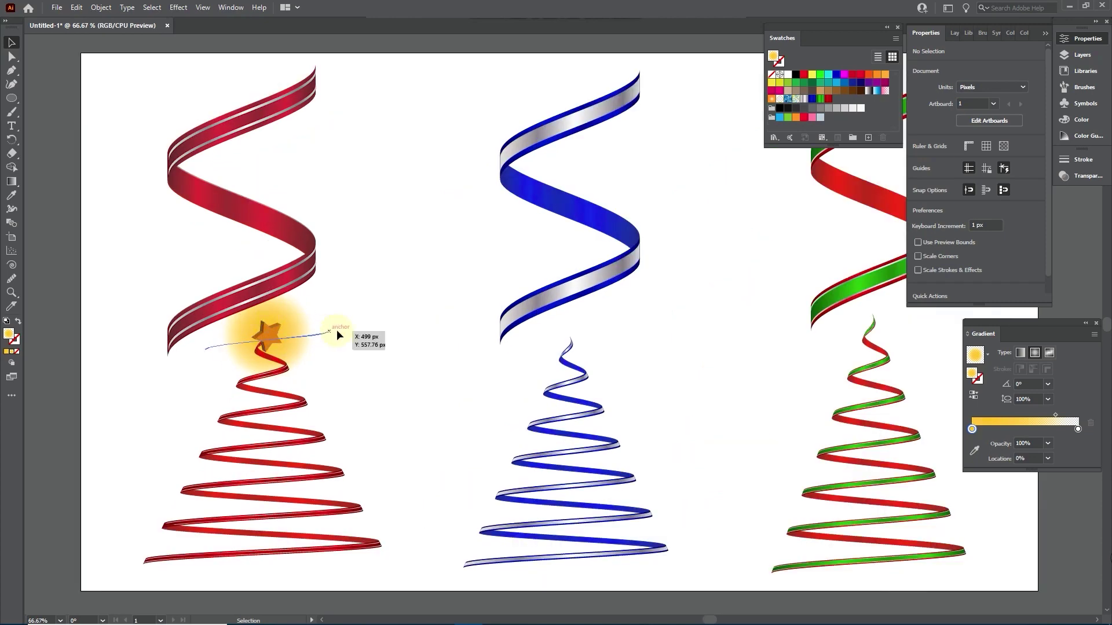
shift+click(299, 318)
drag(298, 318, 816, 342)
scroll(609, 328, down, 1)
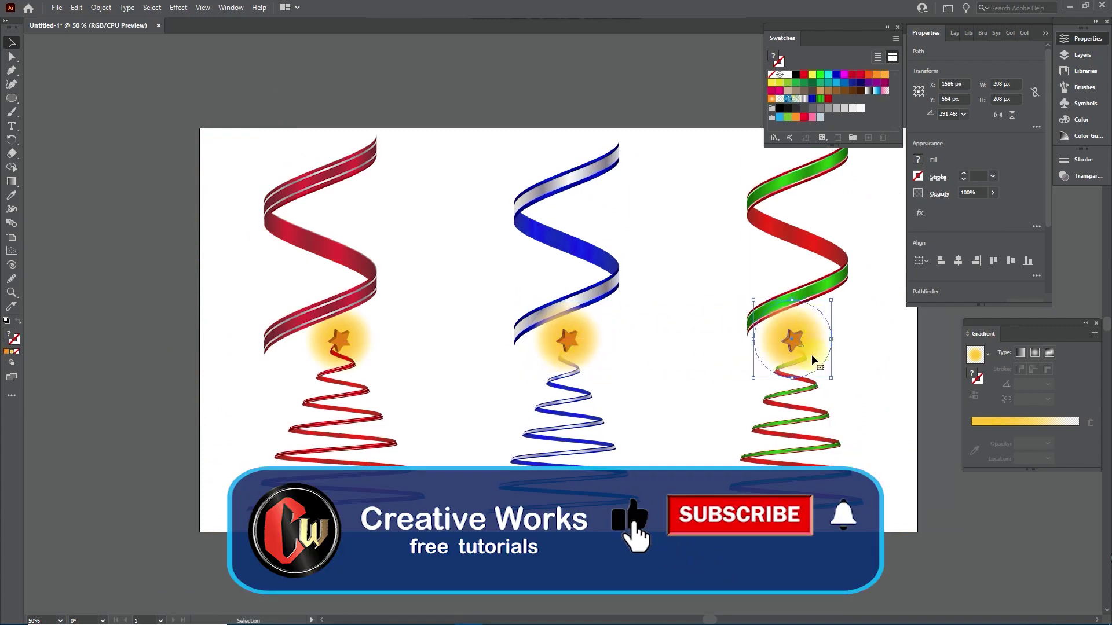
click(862, 335)
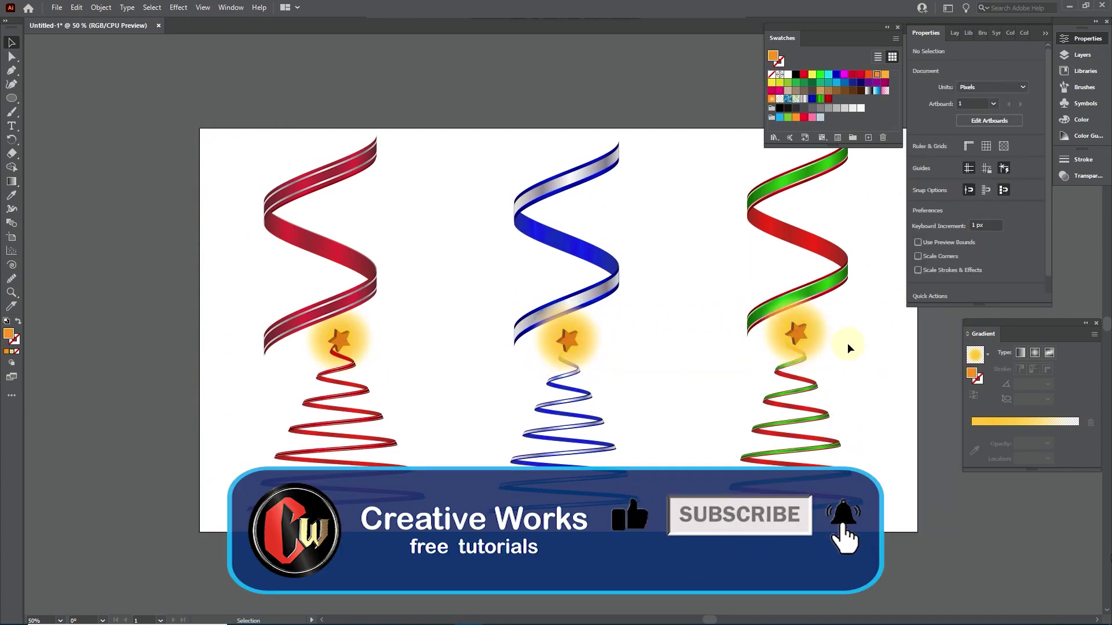
- Bring the blue spiral tree to the front so it lies above its glow circle
scroll(797, 374, down, 1)
scroll(708, 360, up, 1)
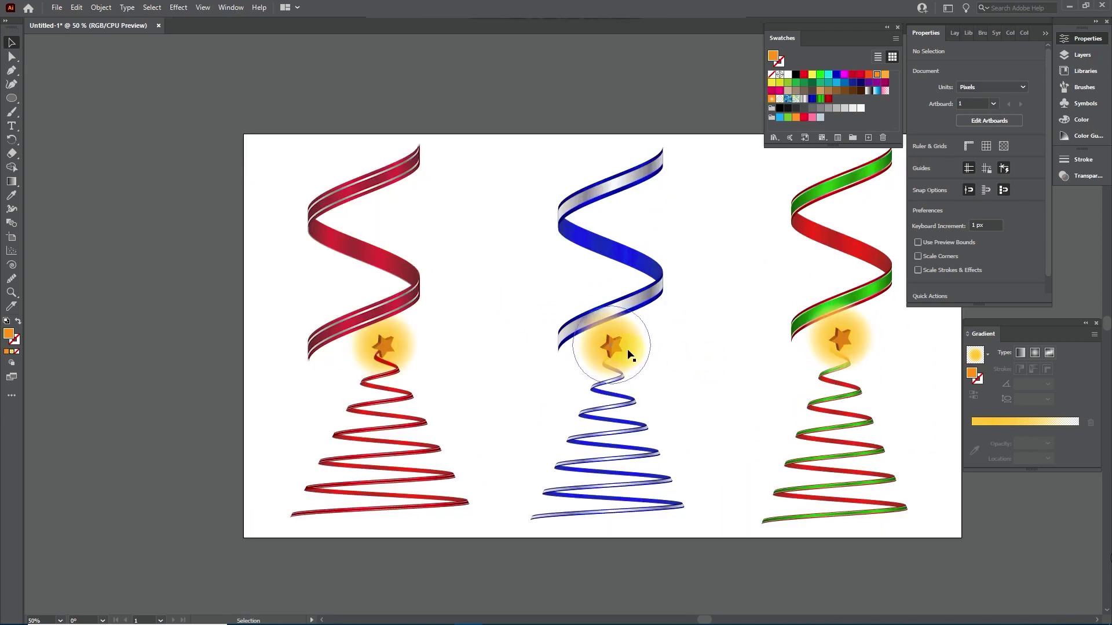
click(616, 410)
right_click(619, 405)
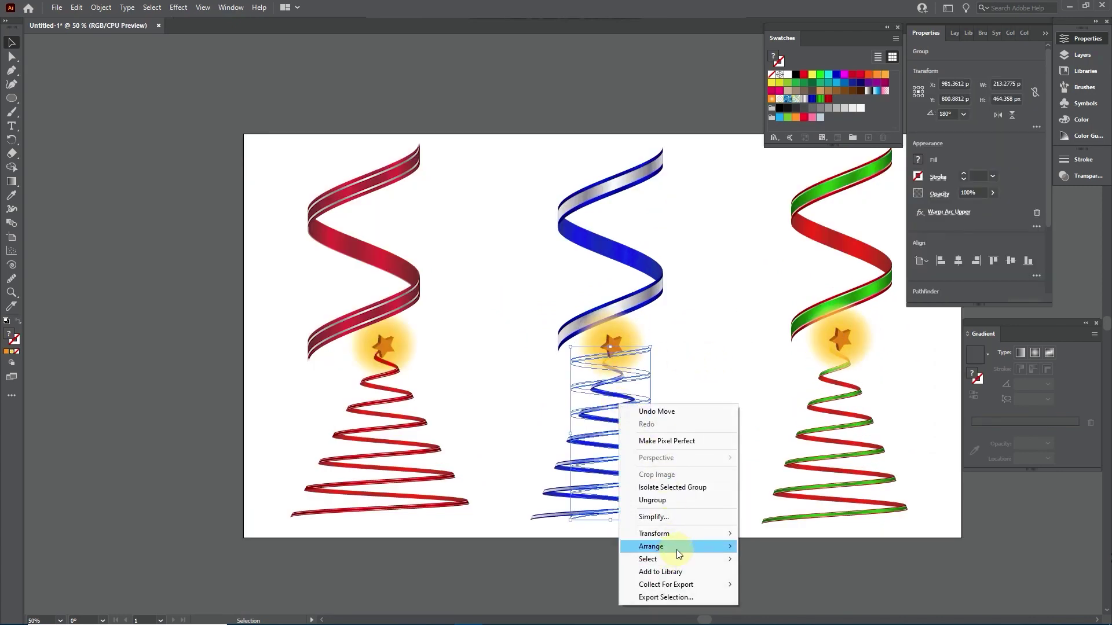
click(765, 547)
- Bring the star on the blue tree's tip to the front and deselect it
click(612, 345)
right_click(617, 346)
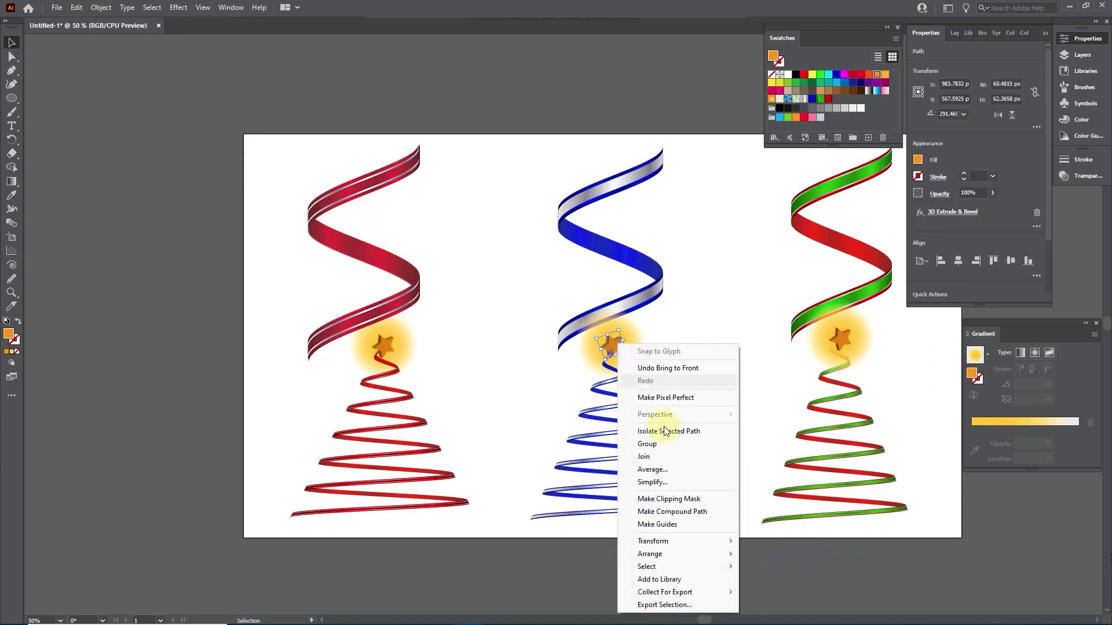
mouse_move(651, 553)
click(758, 549)
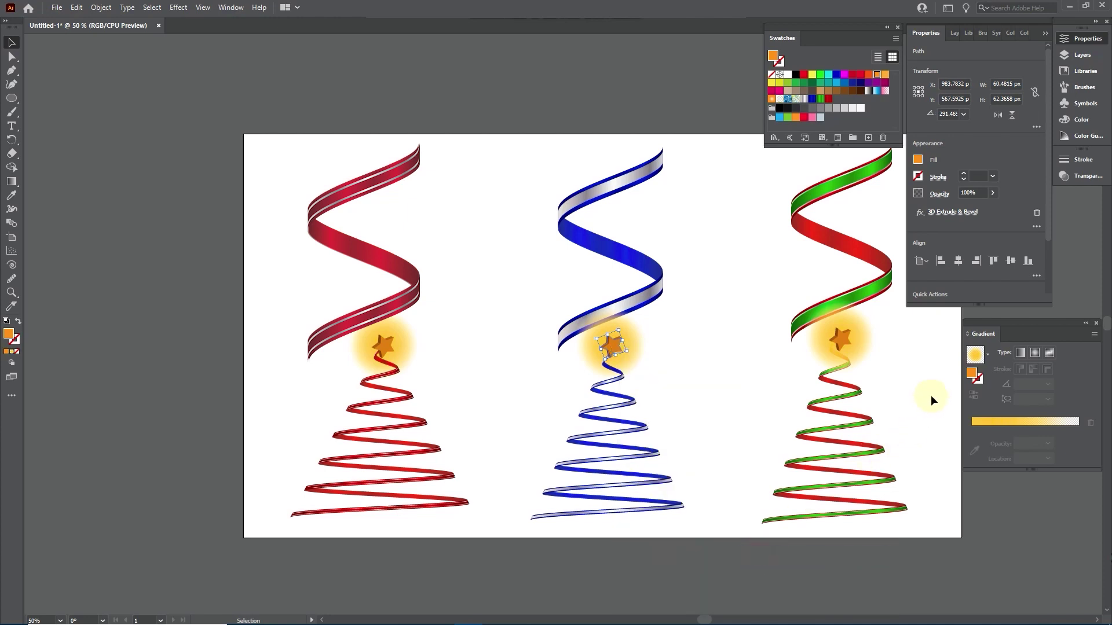
click(930, 394)
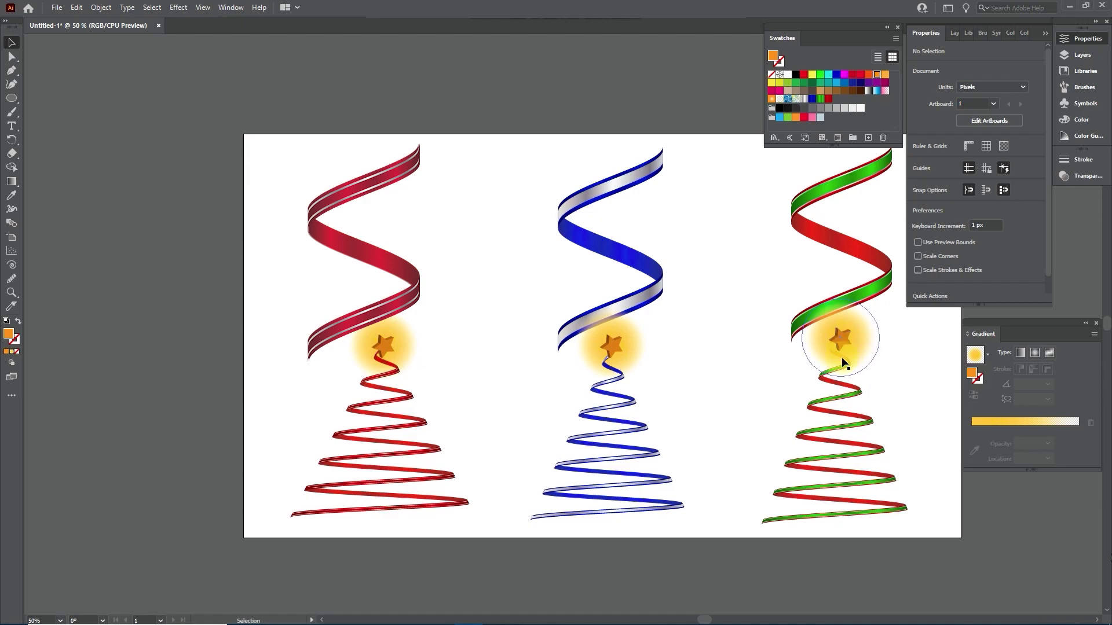
- Send the glow circle on the green and red tree behind all other artwork
click(857, 351)
right_click(857, 350)
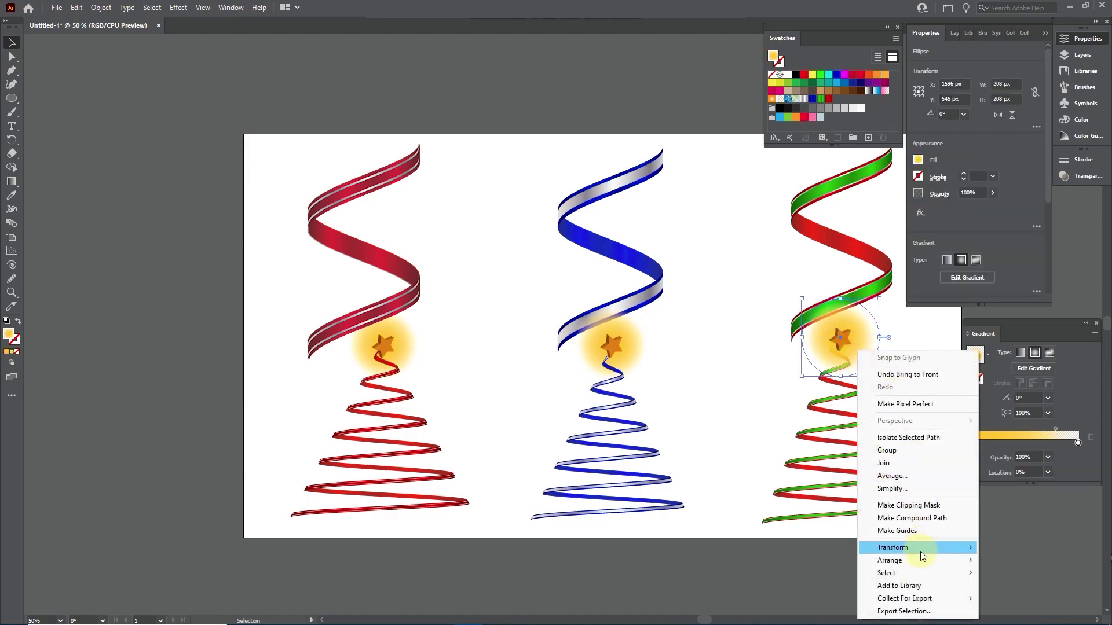
mouse_move(937, 559)
click(746, 585)
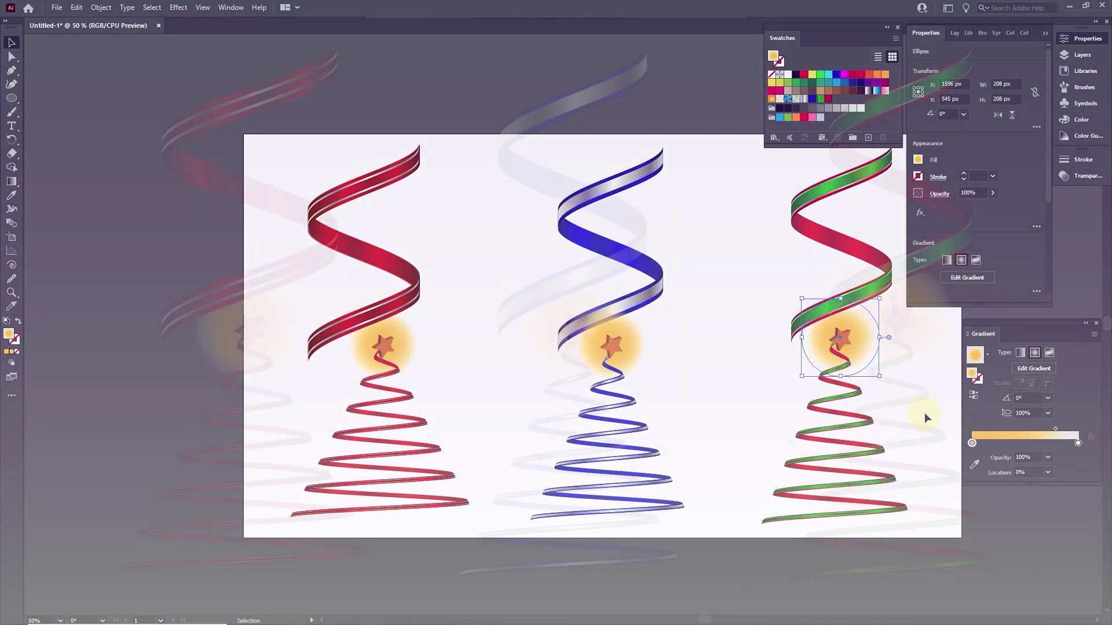